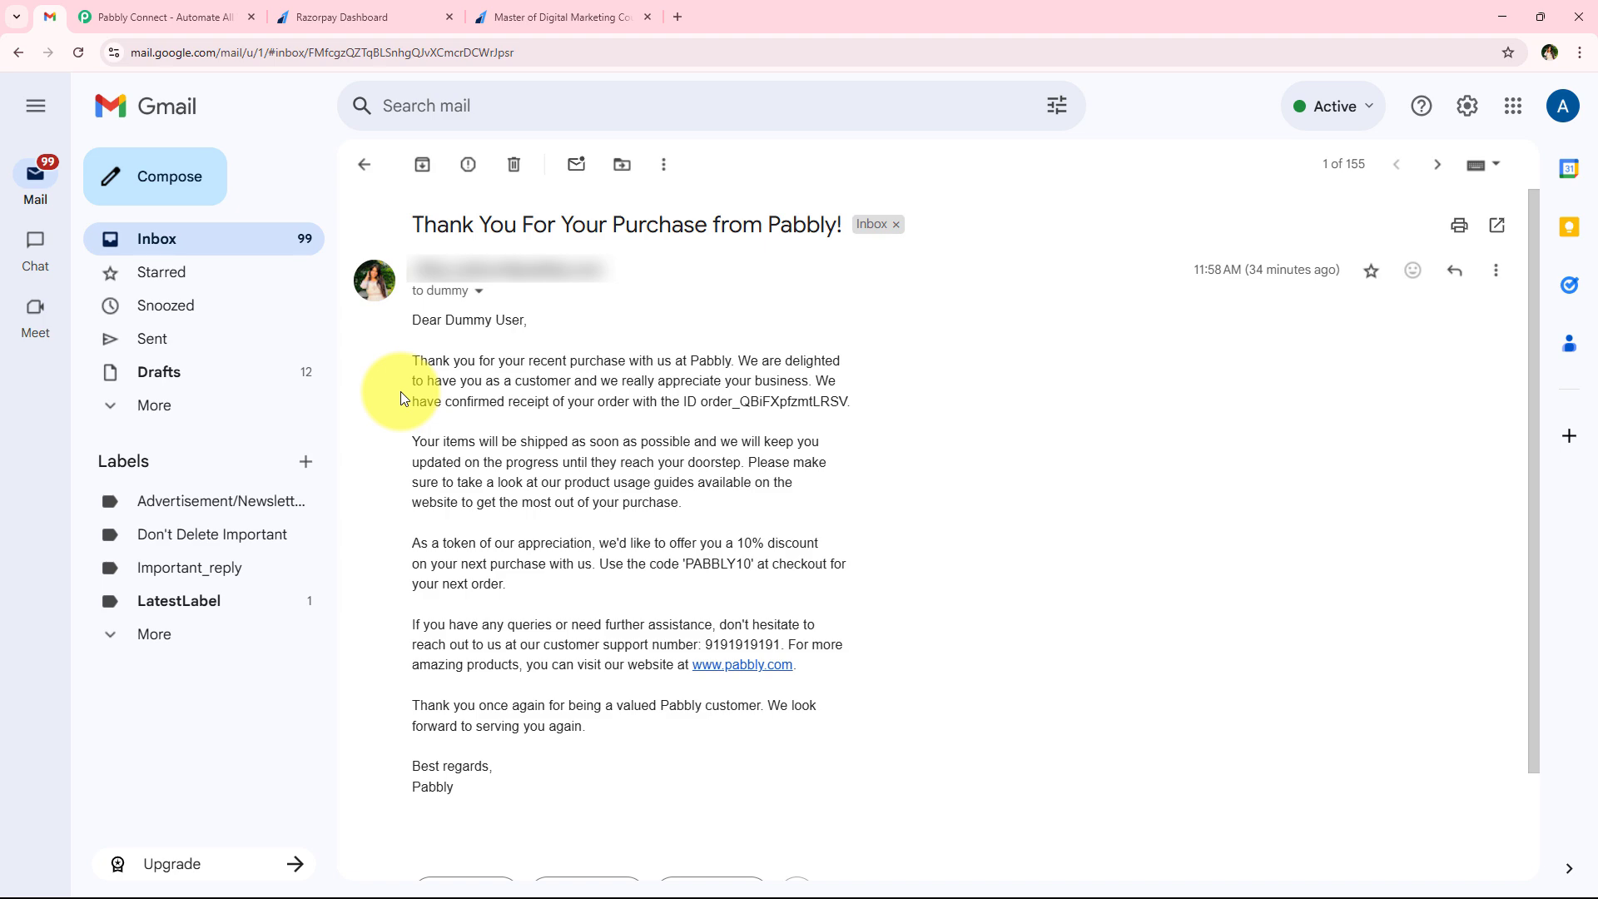
On the Razorpay course payment page, choose the Master of Digital Marketing course and proceed to pay ₹1,500
{"action": "left_click", "coordinate": [162, 17]}
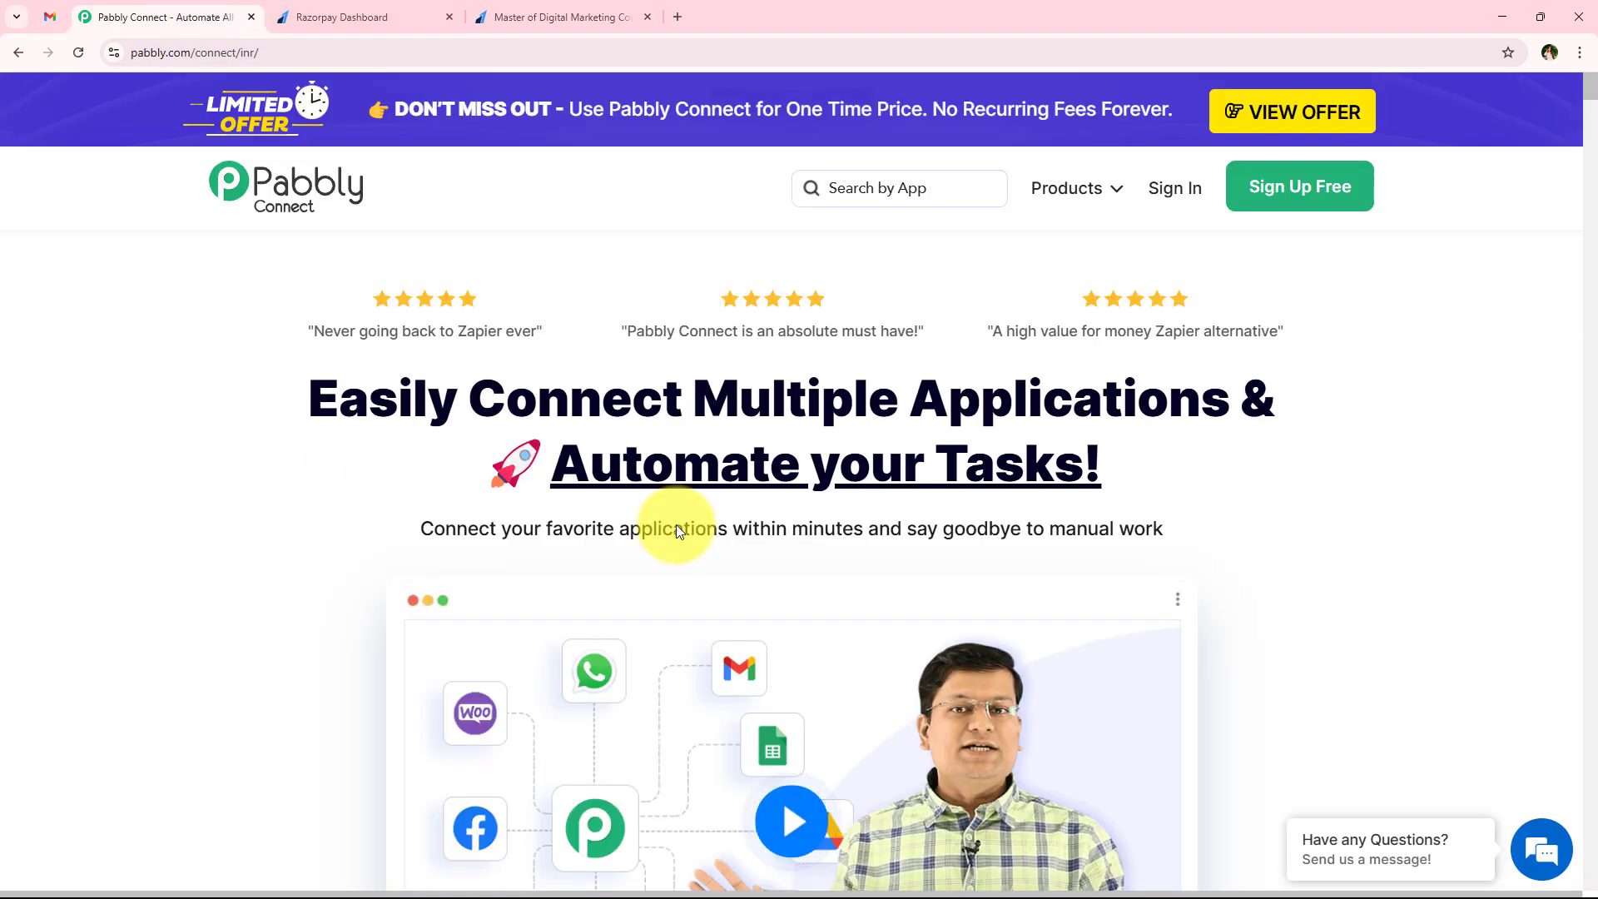
{"action": "left_click", "coordinate": [536, 10]}
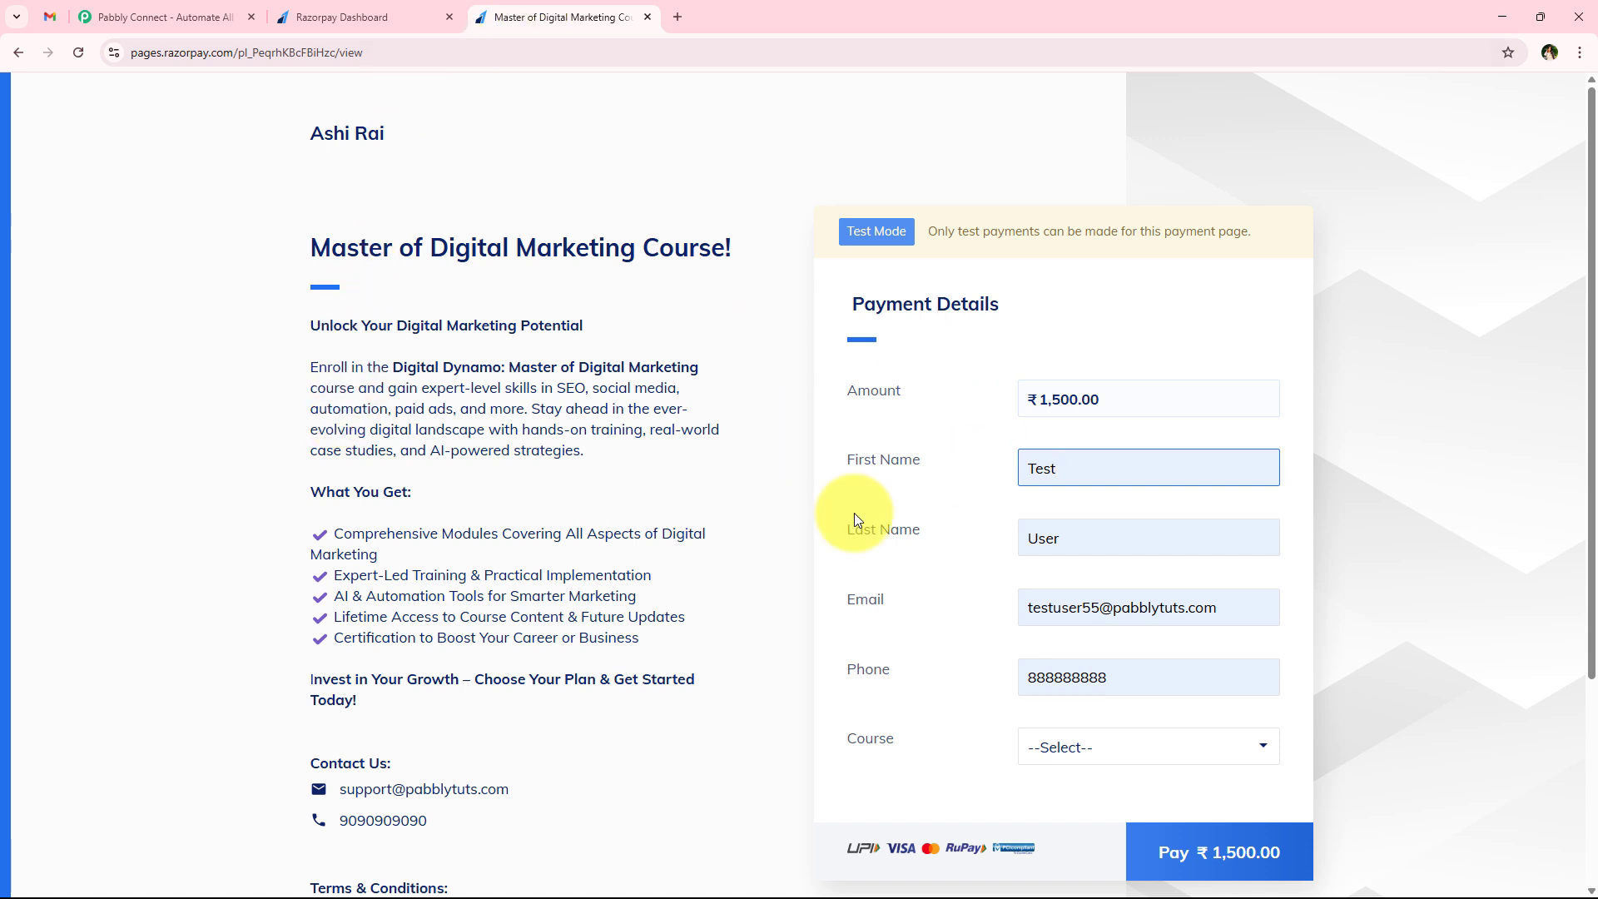
{"action": "left_click", "coordinate": [710, 497]}
{"action": "left_click", "coordinate": [1112, 462]}
{"action": "key", "text": "ctrl+a"}
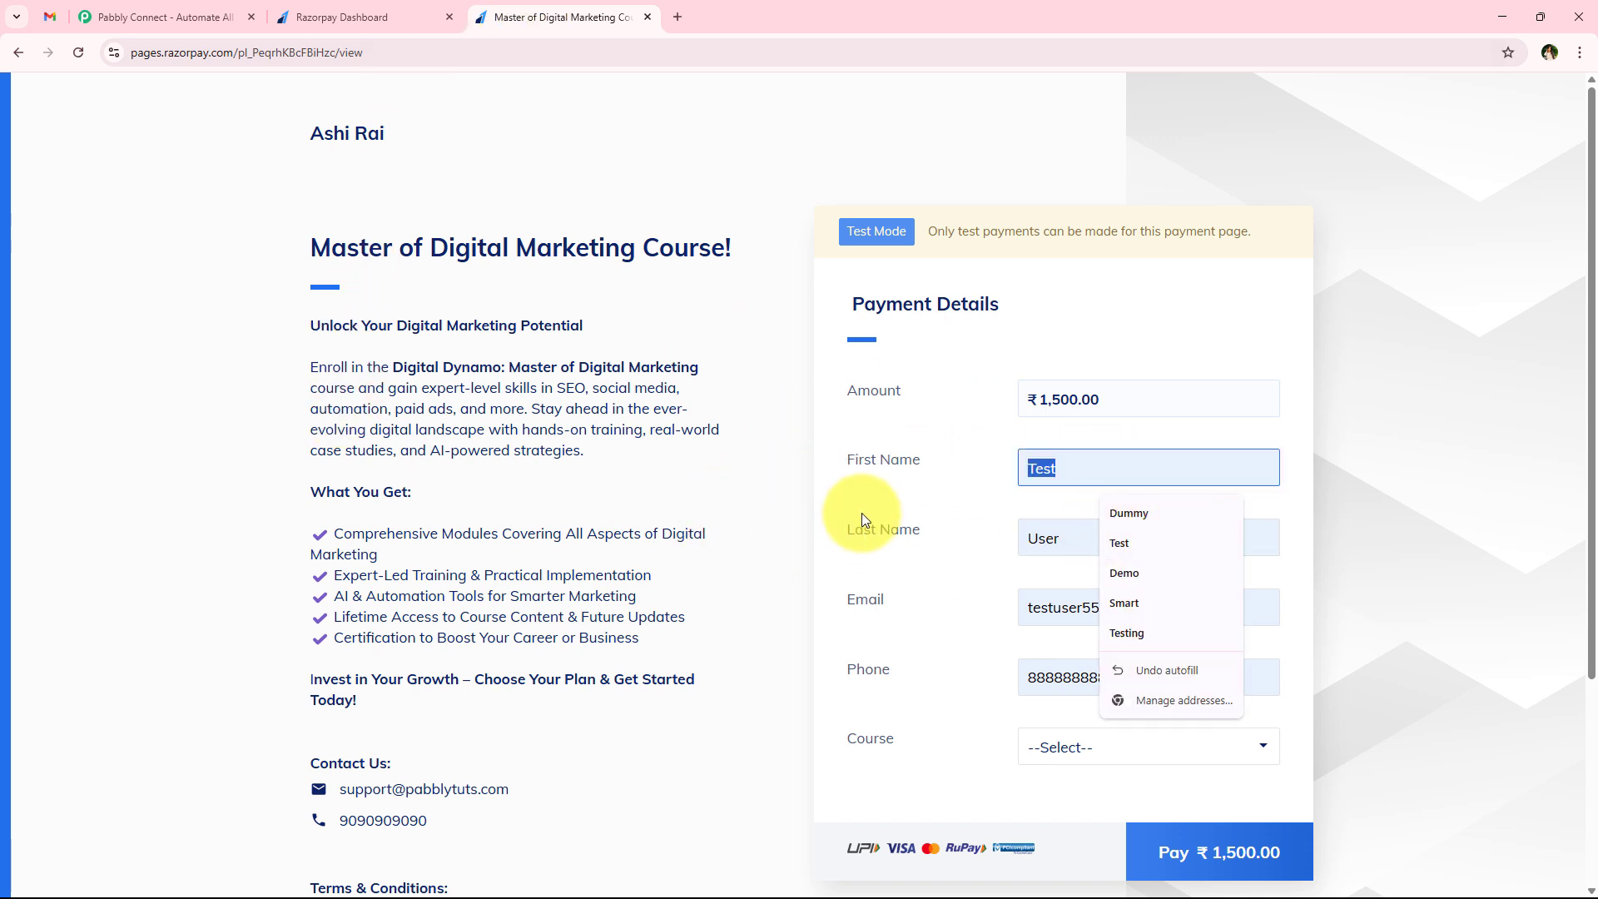
{"action": "left_click", "coordinate": [781, 417]}
{"action": "scroll", "coordinate": [732, 500], "scroll_direction": "down", "scroll_amount": 1}
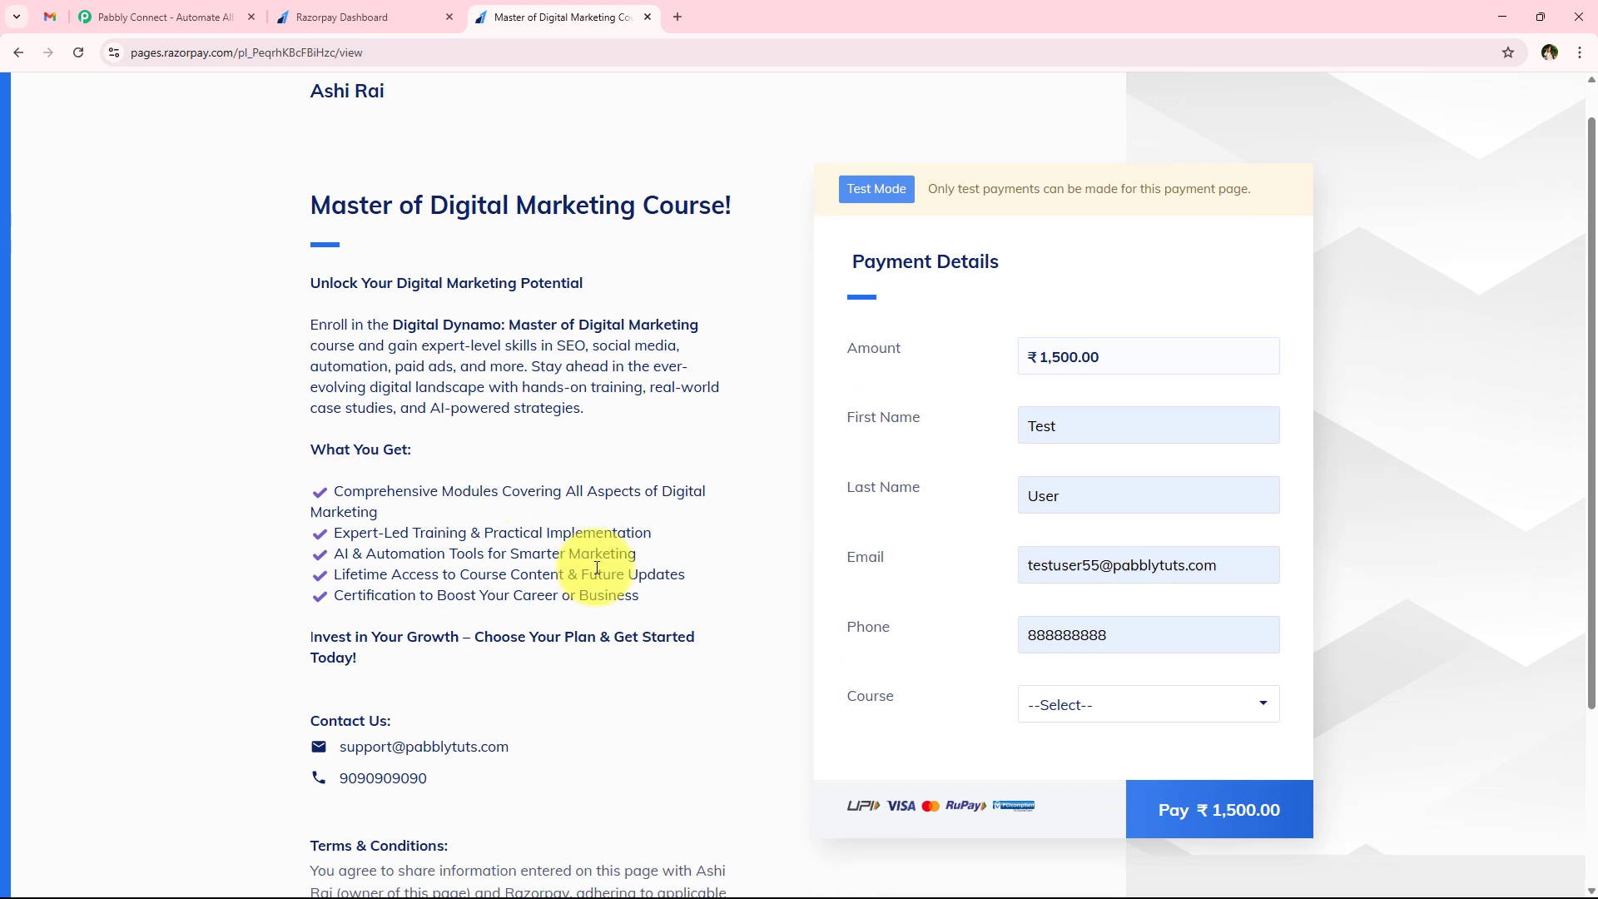
{"action": "left_click", "coordinate": [1127, 664]}
{"action": "left_click", "coordinate": [1117, 720]}
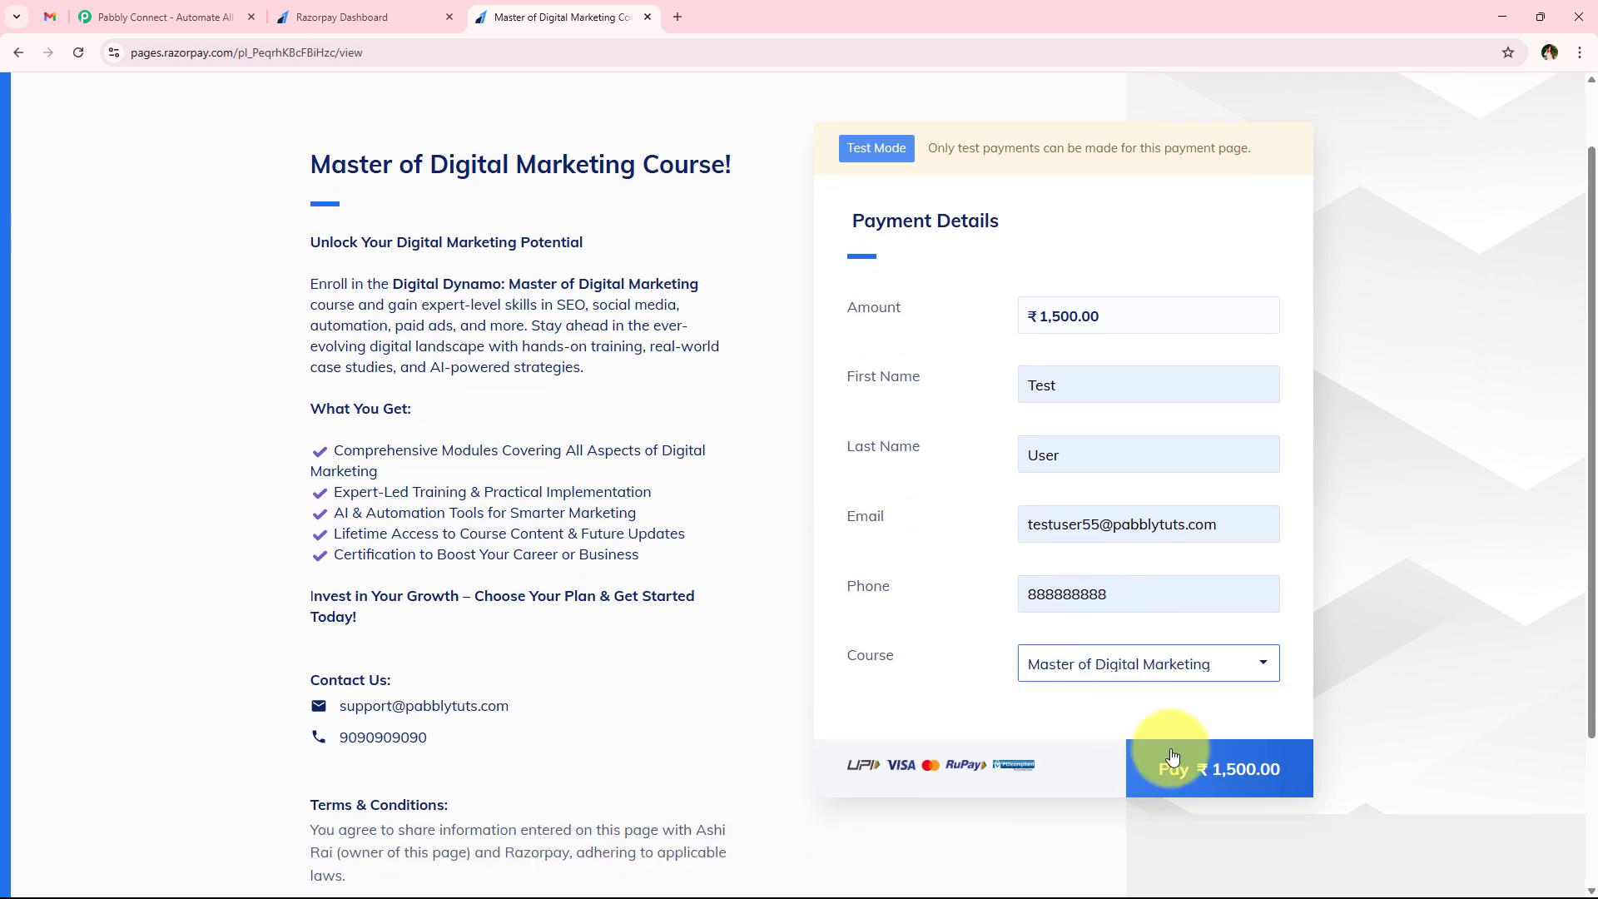
{"action": "left_click", "coordinate": [1167, 759]}
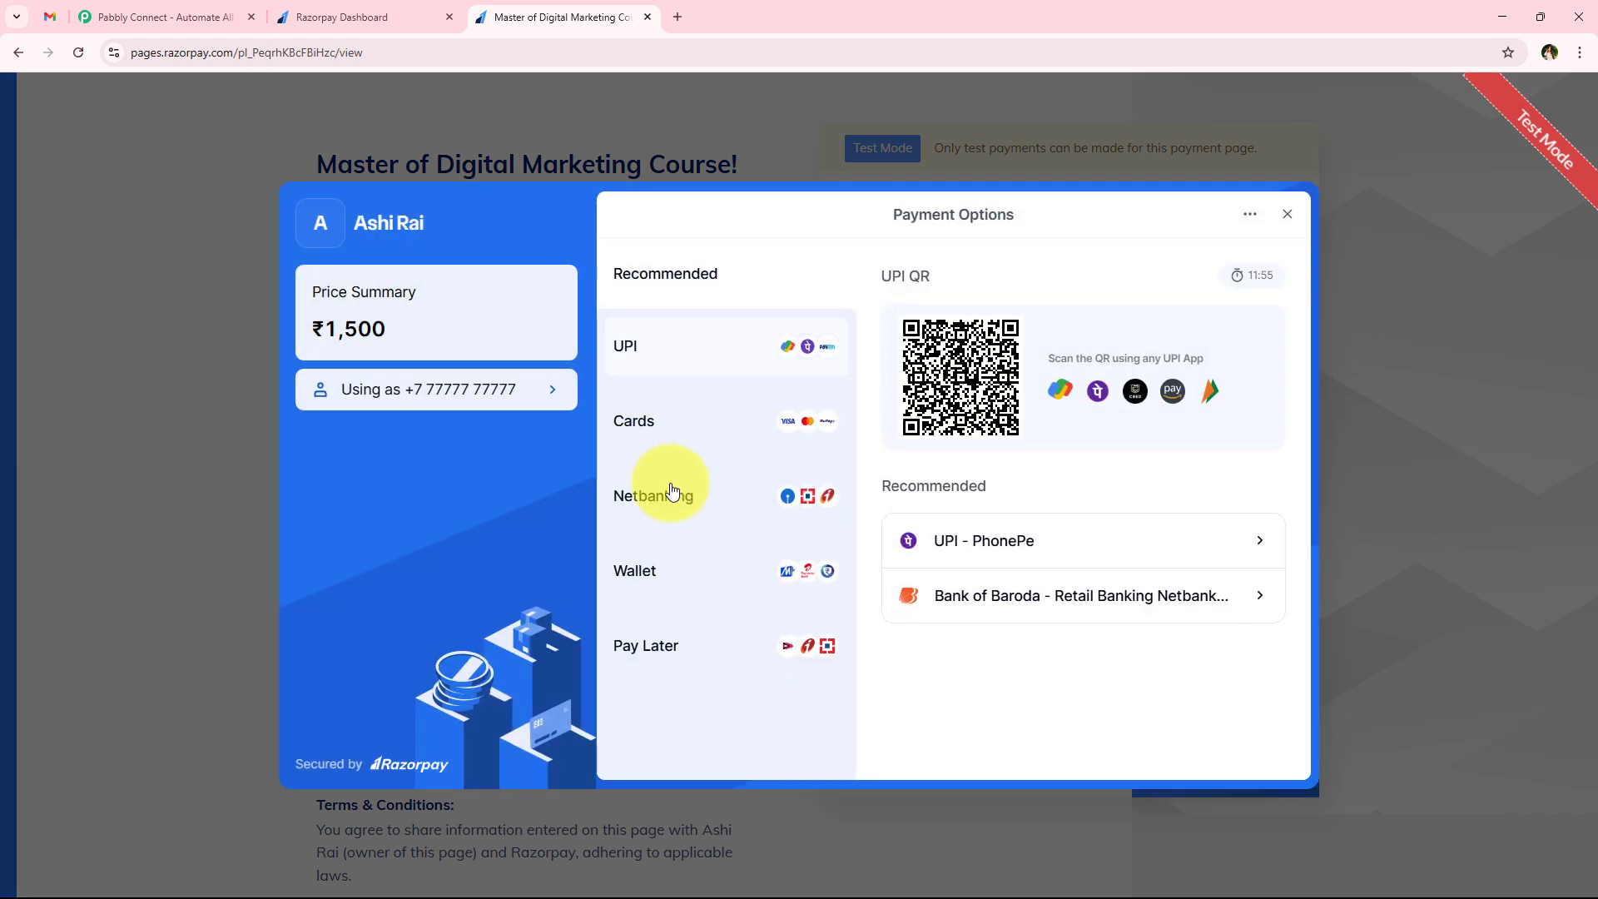
Choose UPI as the payment method, enter the UPI ID, and verify and complete the test payment
{"action": "left_click", "coordinate": [703, 375]}
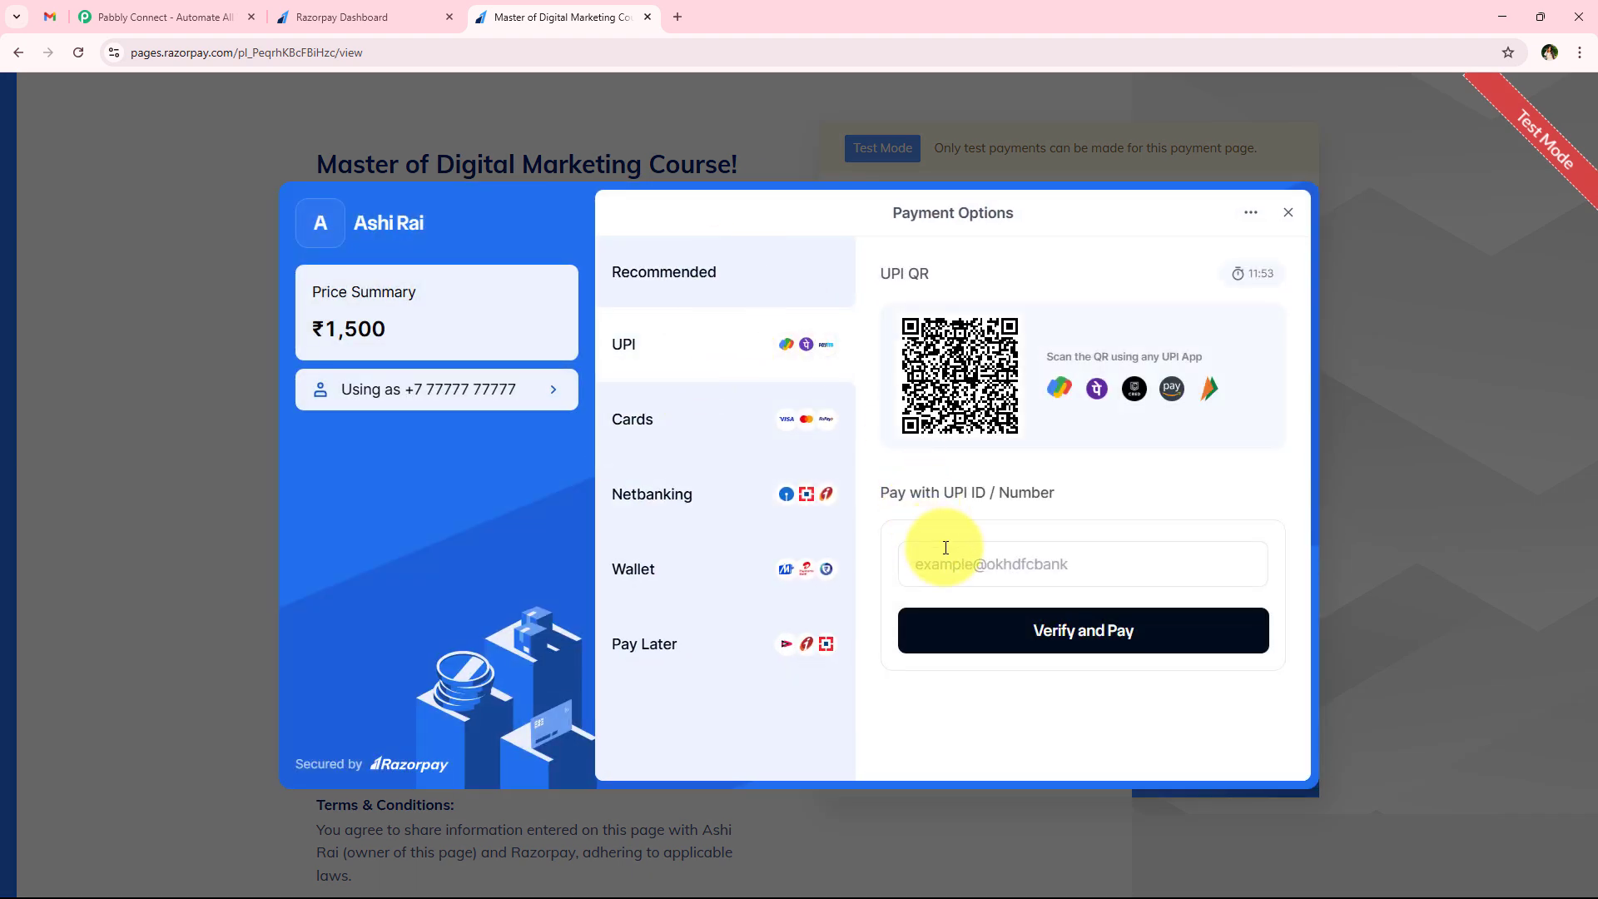
{"action": "left_click", "coordinate": [946, 547]}
{"action": "left_click", "coordinate": [1023, 606]}
{"action": "left_click", "coordinate": [1099, 631]}
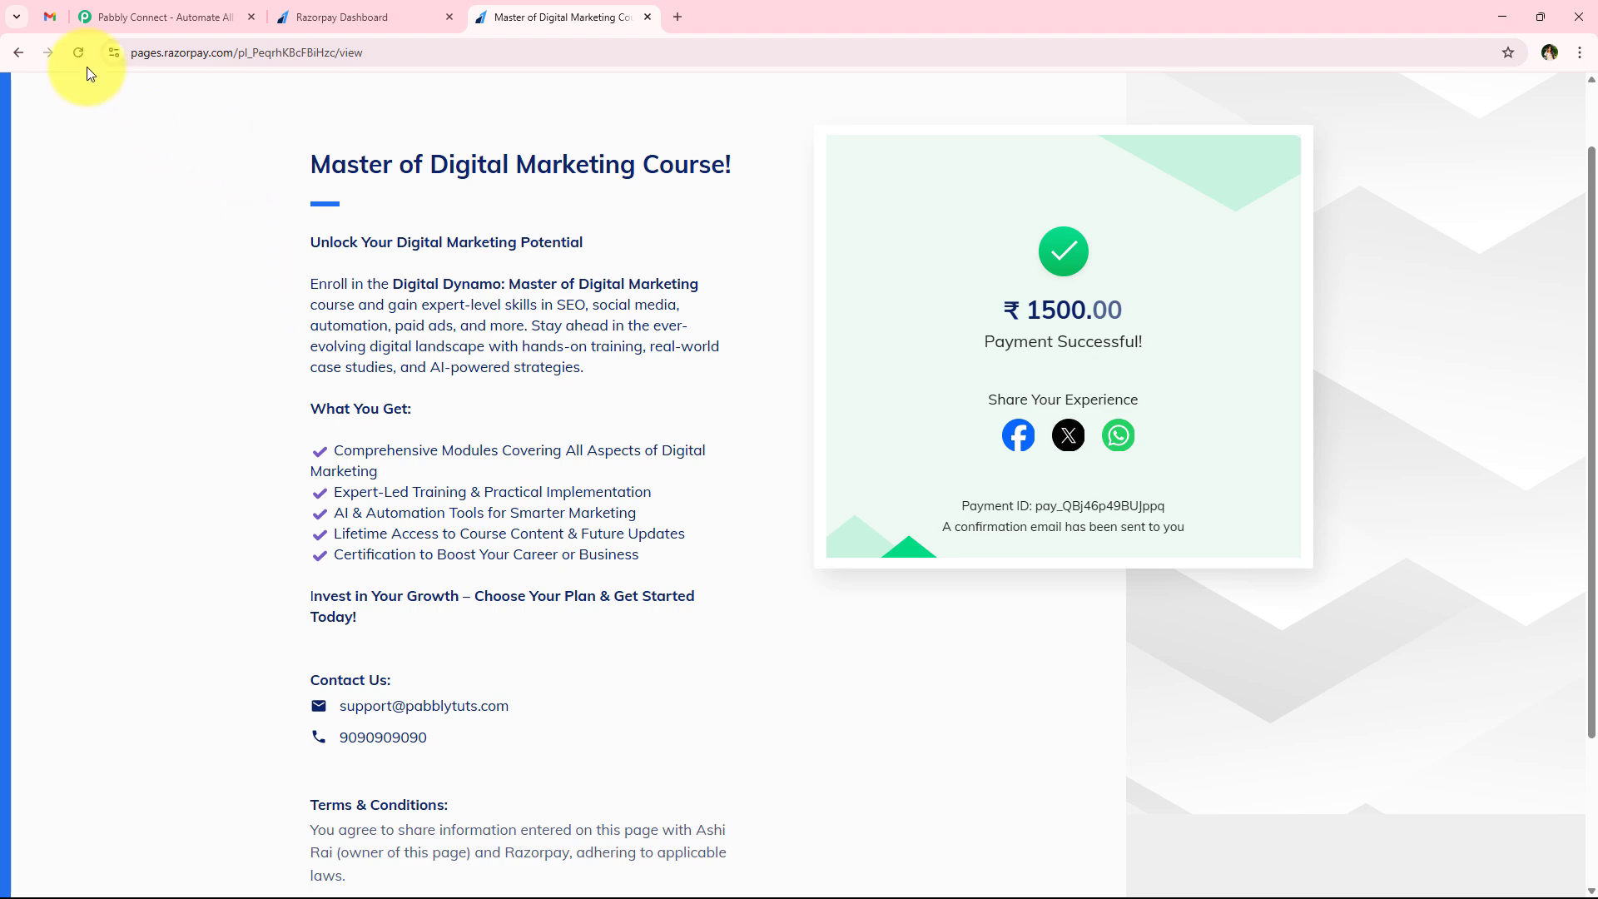
Switch to Gmail, open the newest purchase thank-you email in the inbox, and examine its order and discount code details
{"action": "left_click", "coordinate": [46, 3]}
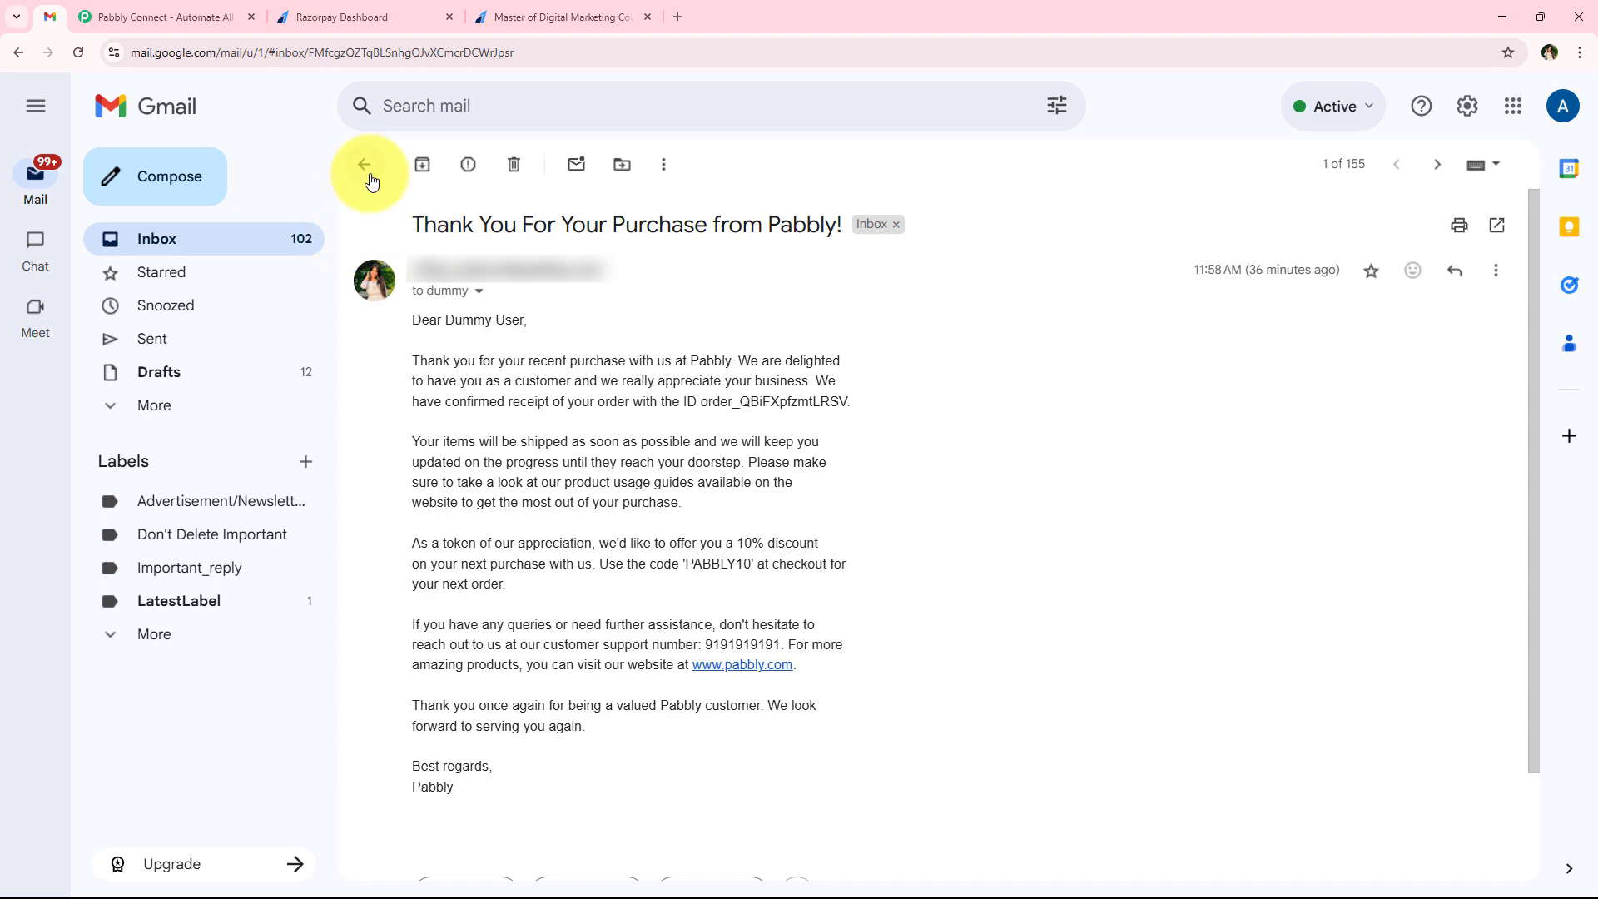
{"action": "left_click", "coordinate": [225, 247]}
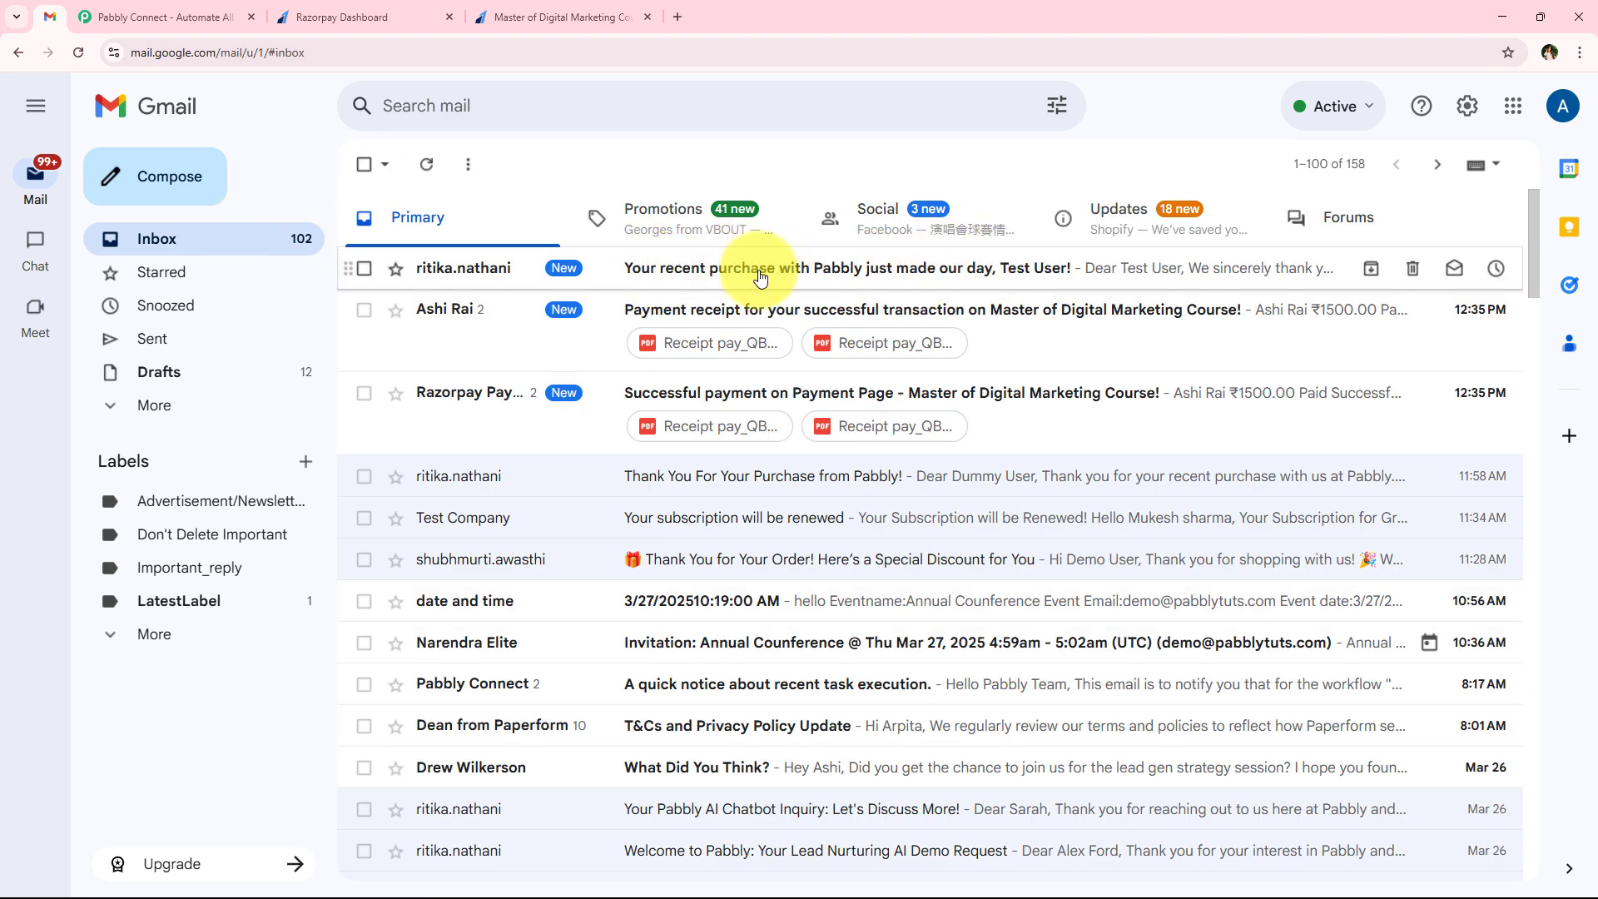
{"action": "left_click", "coordinate": [887, 284]}
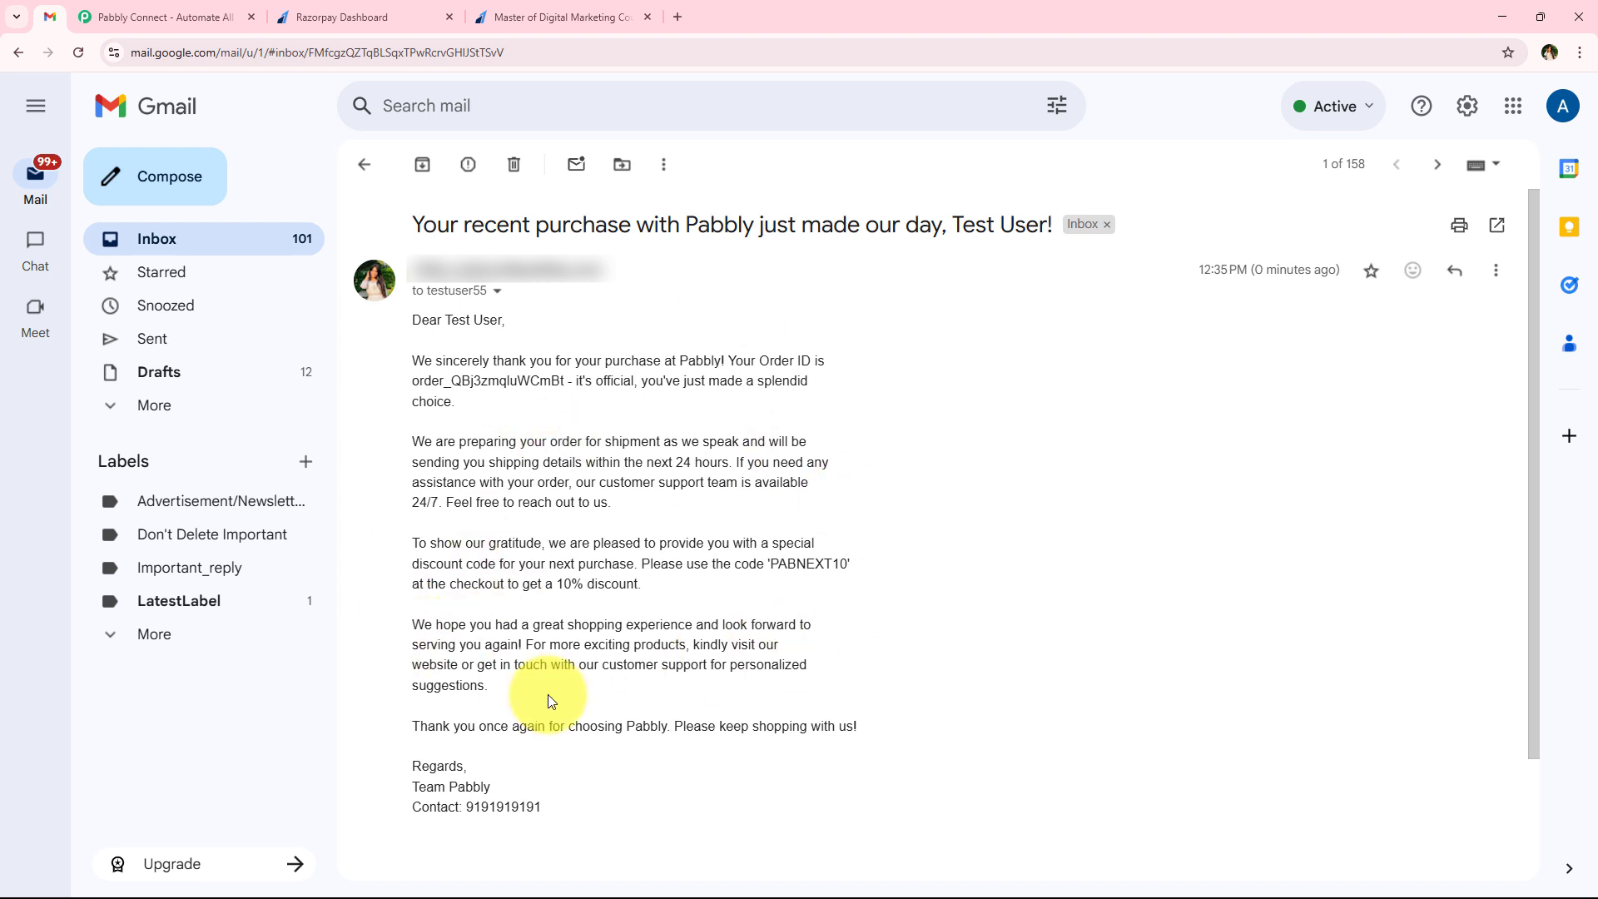
{"action": "left_click_drag", "start_coordinate": [397, 564], "coordinate": [842, 563]}
{"action": "left_click", "coordinate": [843, 563]}
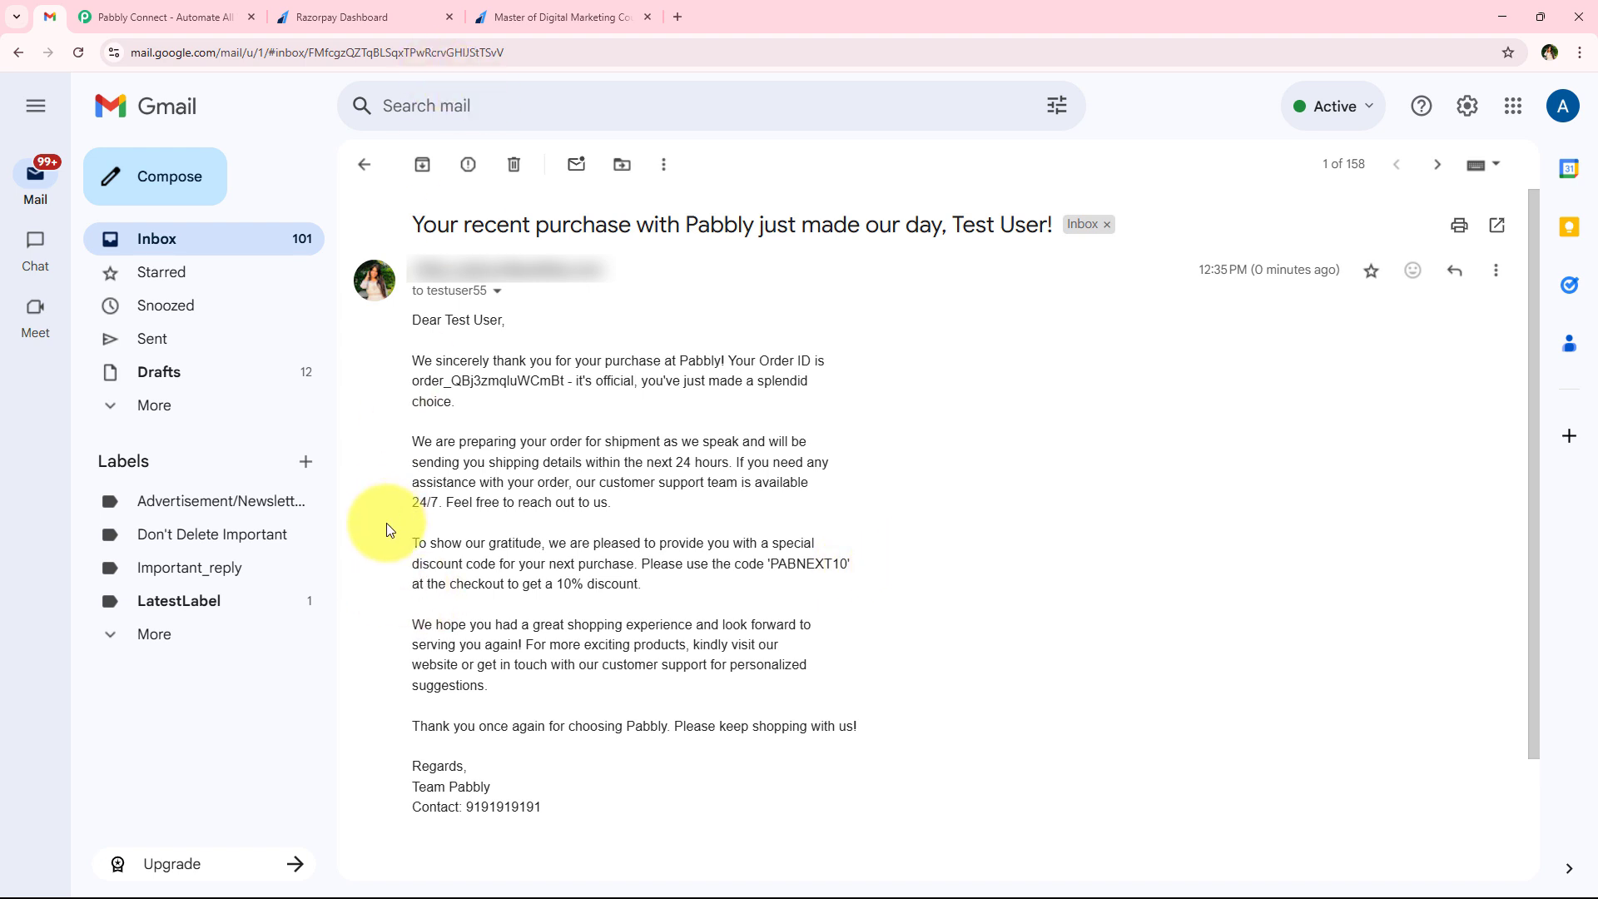
{"action": "left_click", "coordinate": [498, 16]}
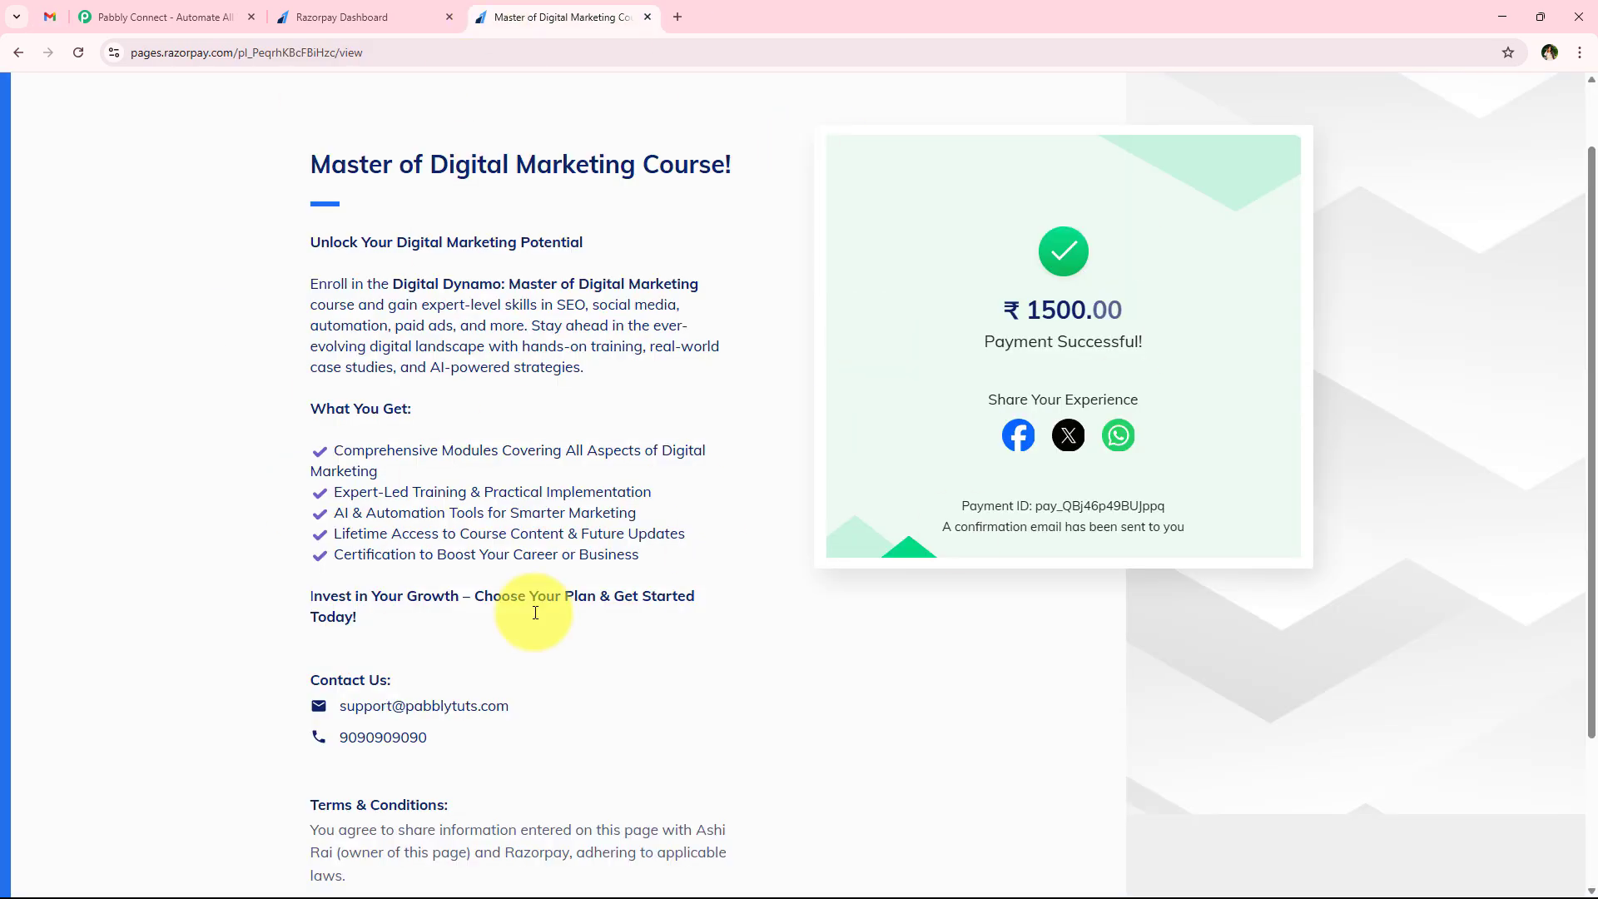
{"action": "left_click", "coordinate": [49, 15]}
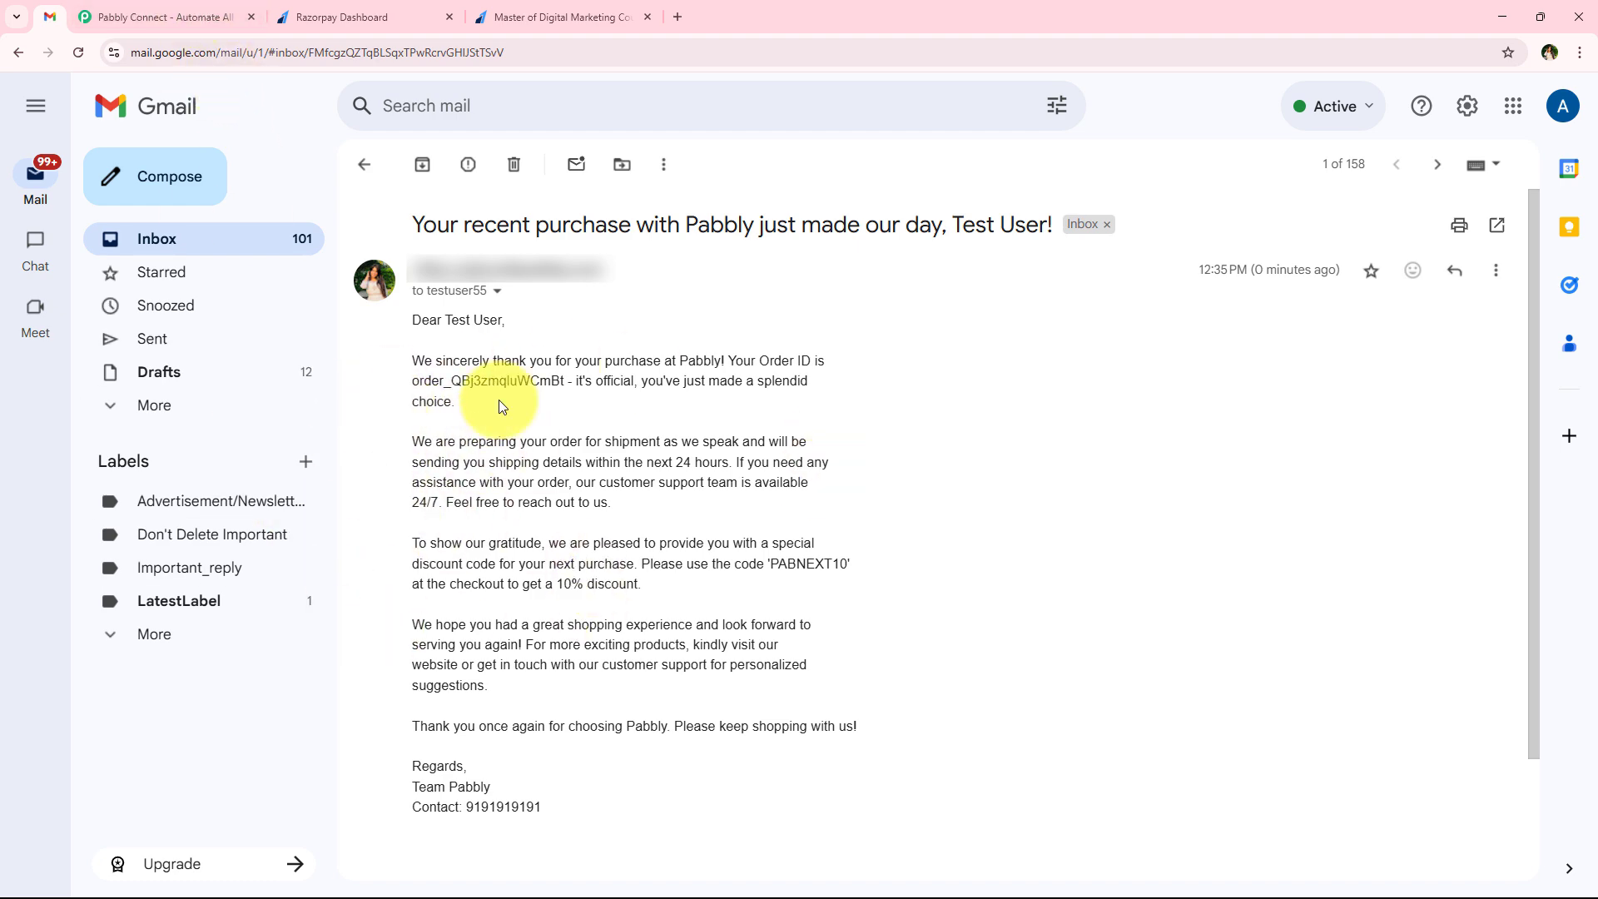
Switch to the Pabbly Connect website and sign in to the Pabbly account
{"action": "left_click", "coordinate": [179, 17]}
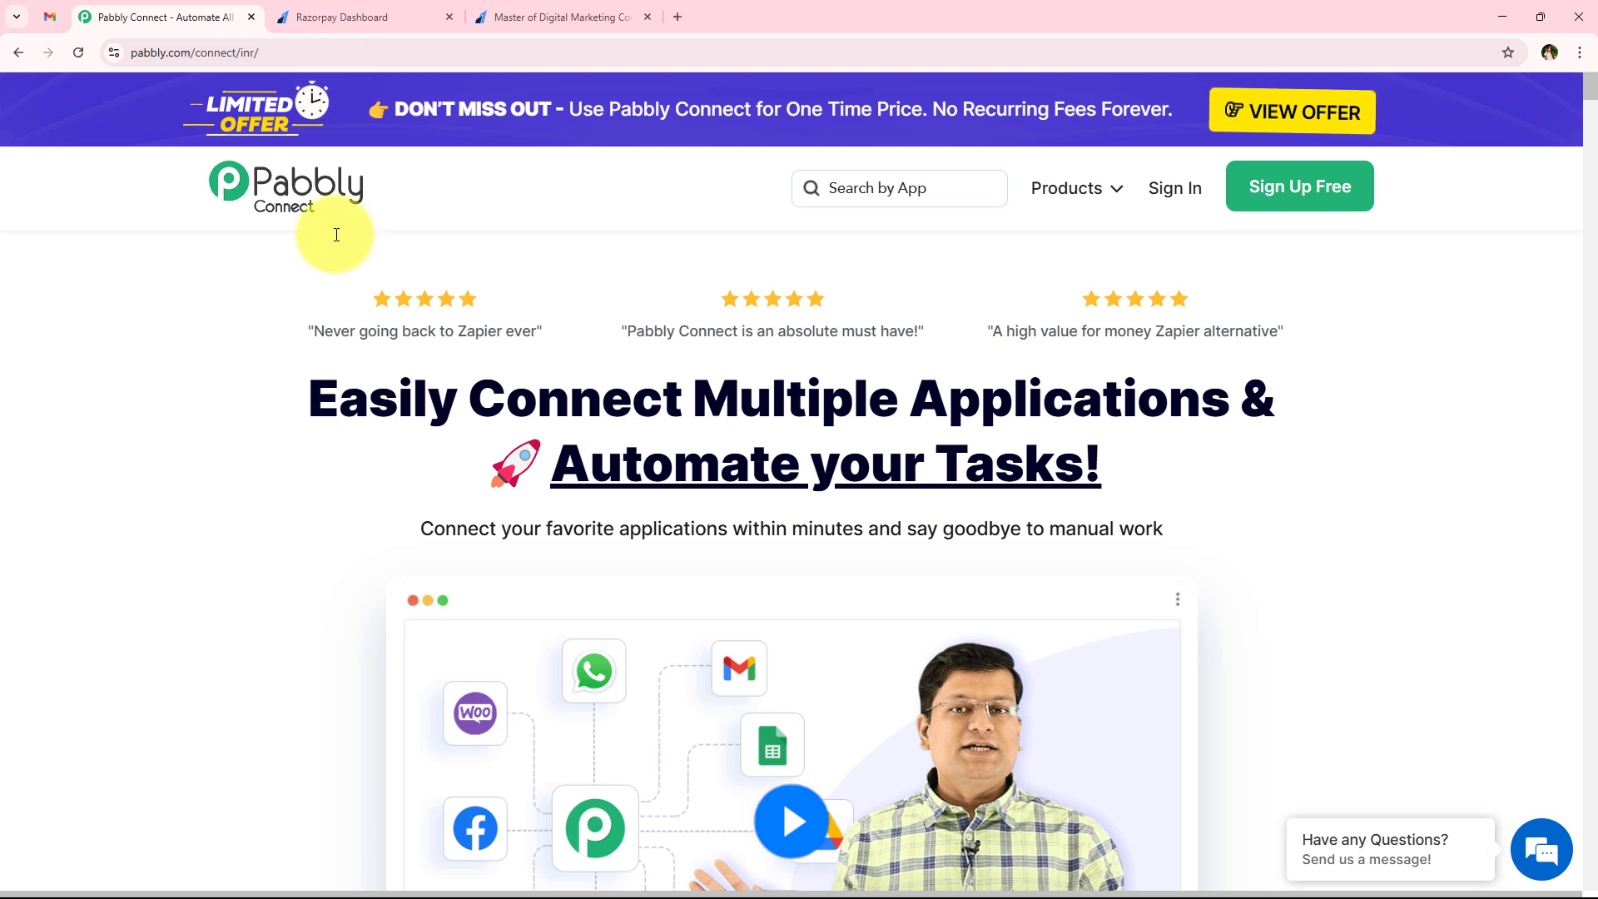
{"action": "key", "text": "ctrl+l"}
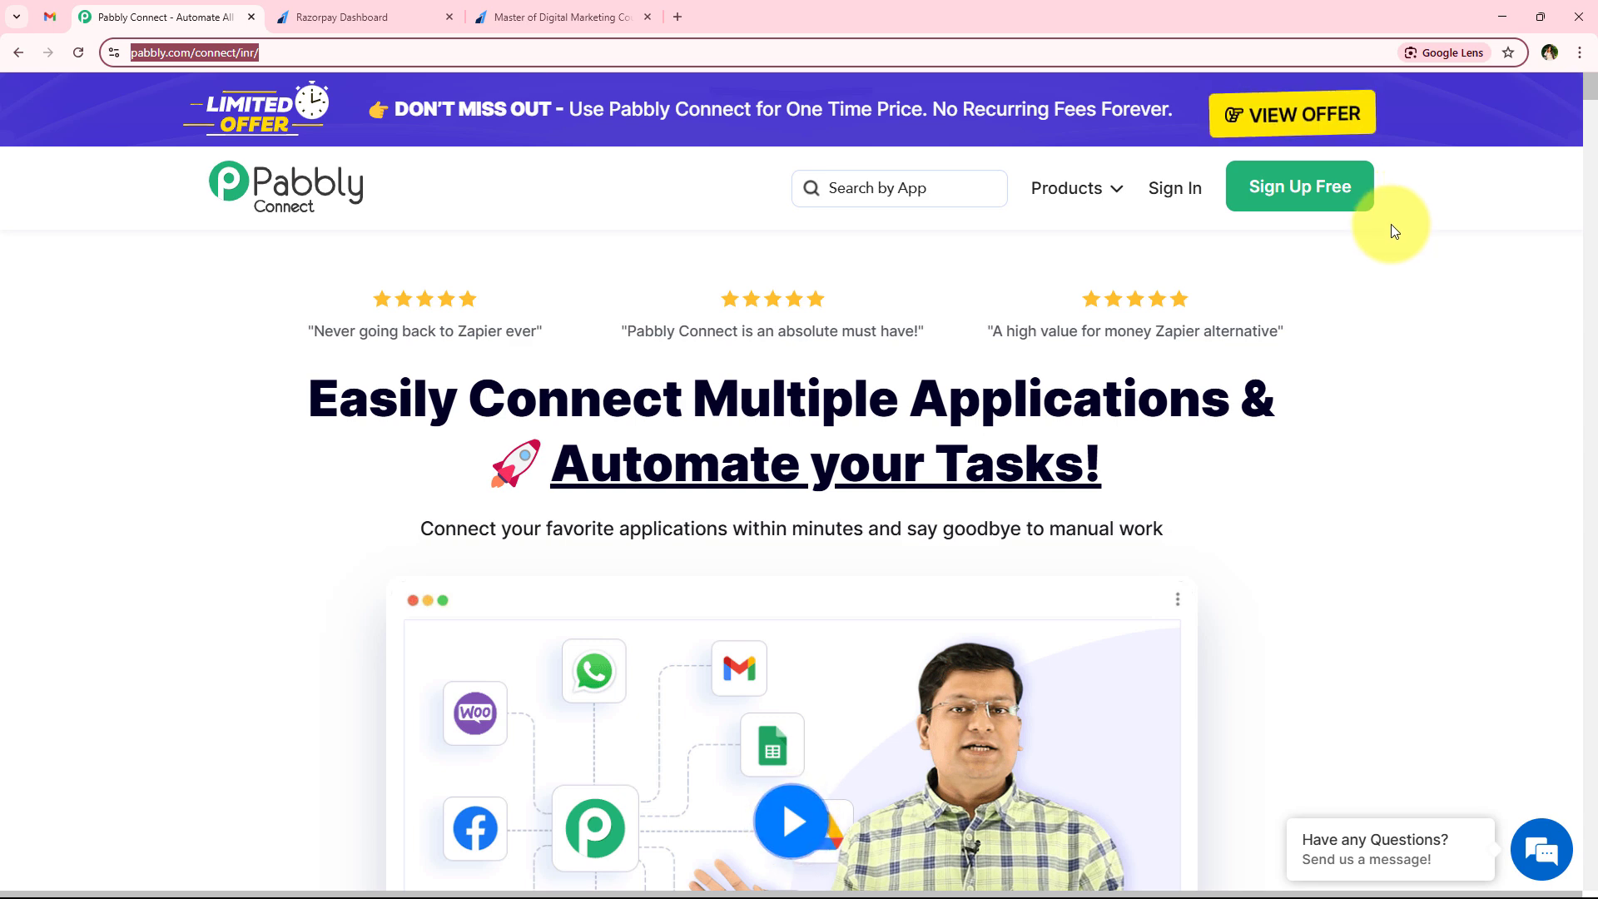
{"action": "left_click", "coordinate": [1177, 207]}
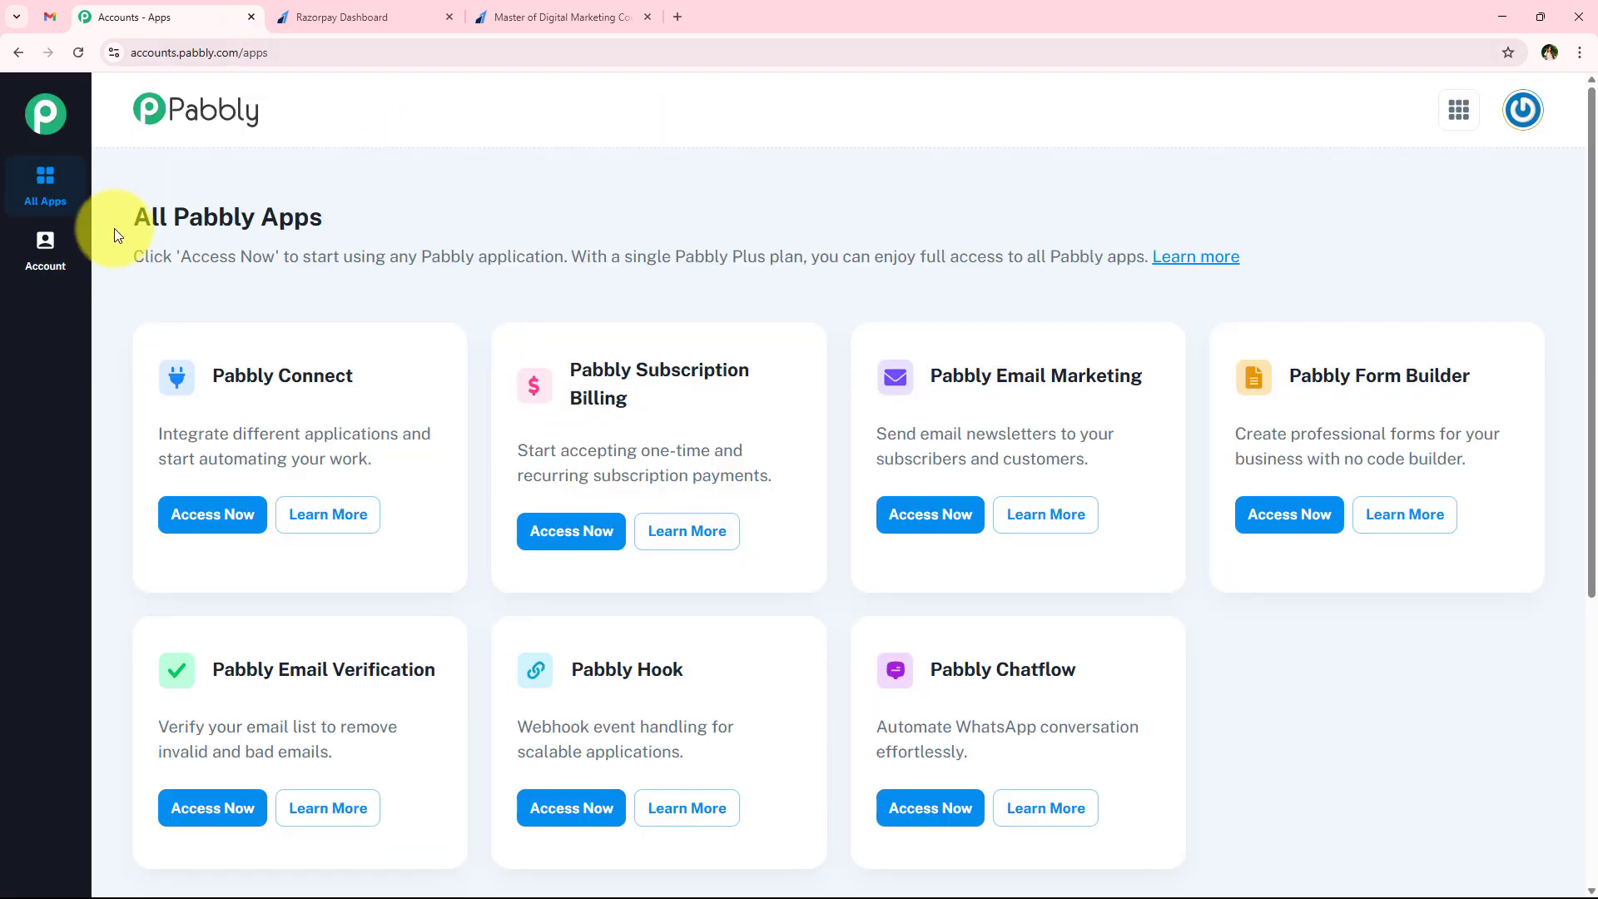
Look over the available Pabbly apps and access Pabbly Connect
{"action": "left_click_drag", "start_coordinate": [114, 235], "coordinate": [316, 214]}
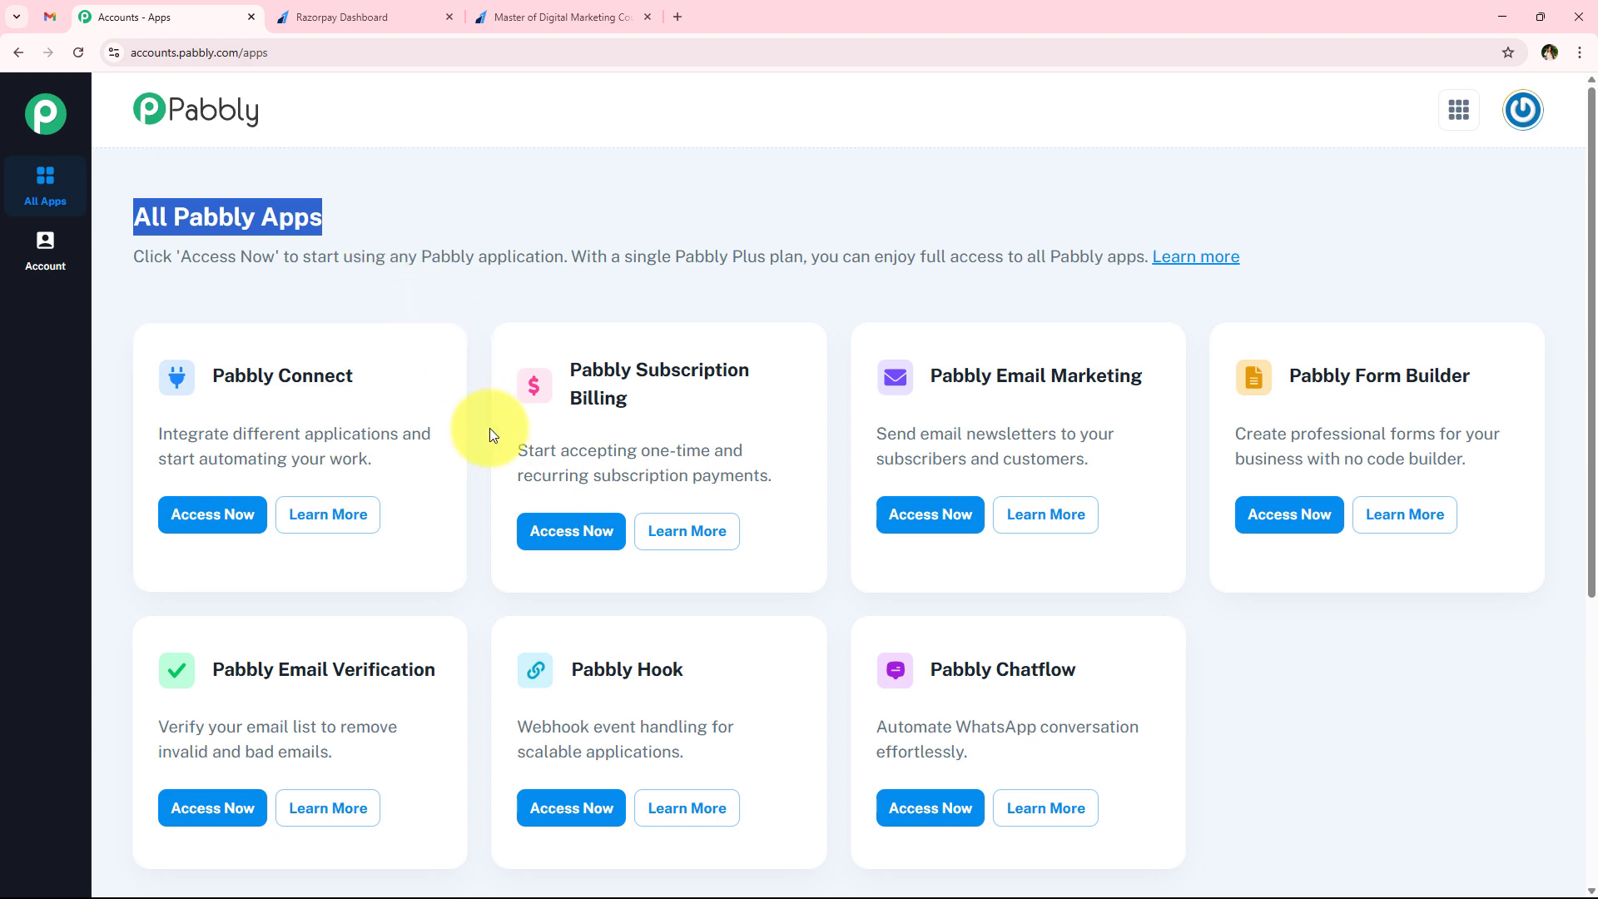
{"action": "scroll", "coordinate": [476, 561], "scroll_direction": "down", "scroll_amount": 1}
{"action": "scroll", "coordinate": [476, 561], "scroll_direction": "up", "scroll_amount": 1}
{"action": "scroll", "coordinate": [476, 561], "scroll_direction": "down", "scroll_amount": 1}
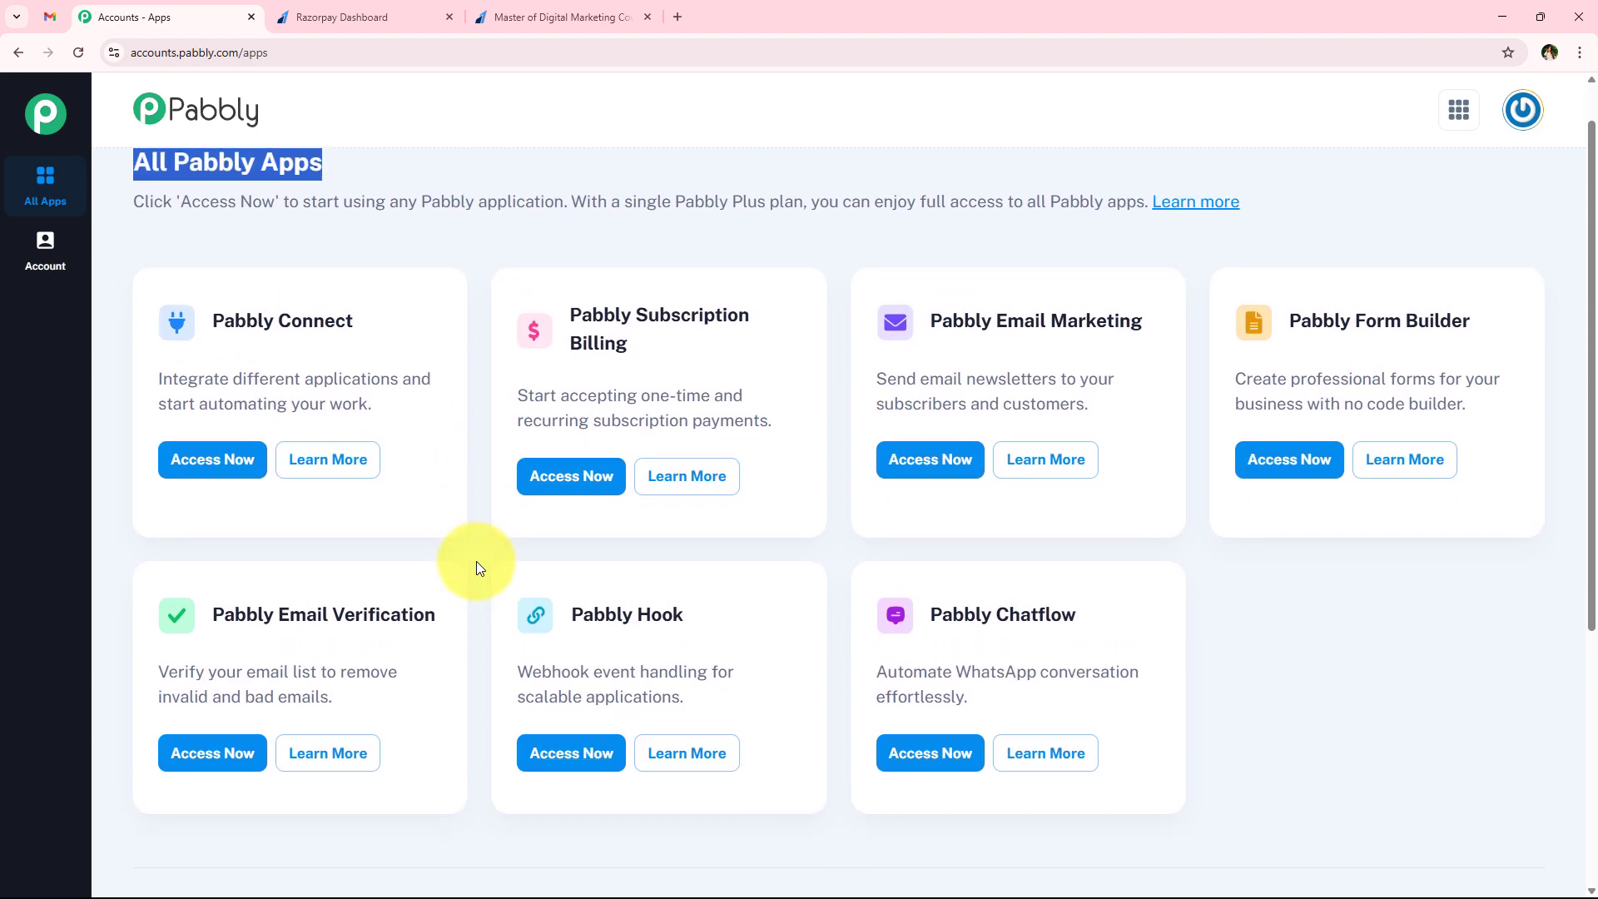
{"action": "scroll", "coordinate": [476, 561], "scroll_direction": "up", "scroll_amount": 1}
{"action": "left_click", "coordinate": [476, 562]}
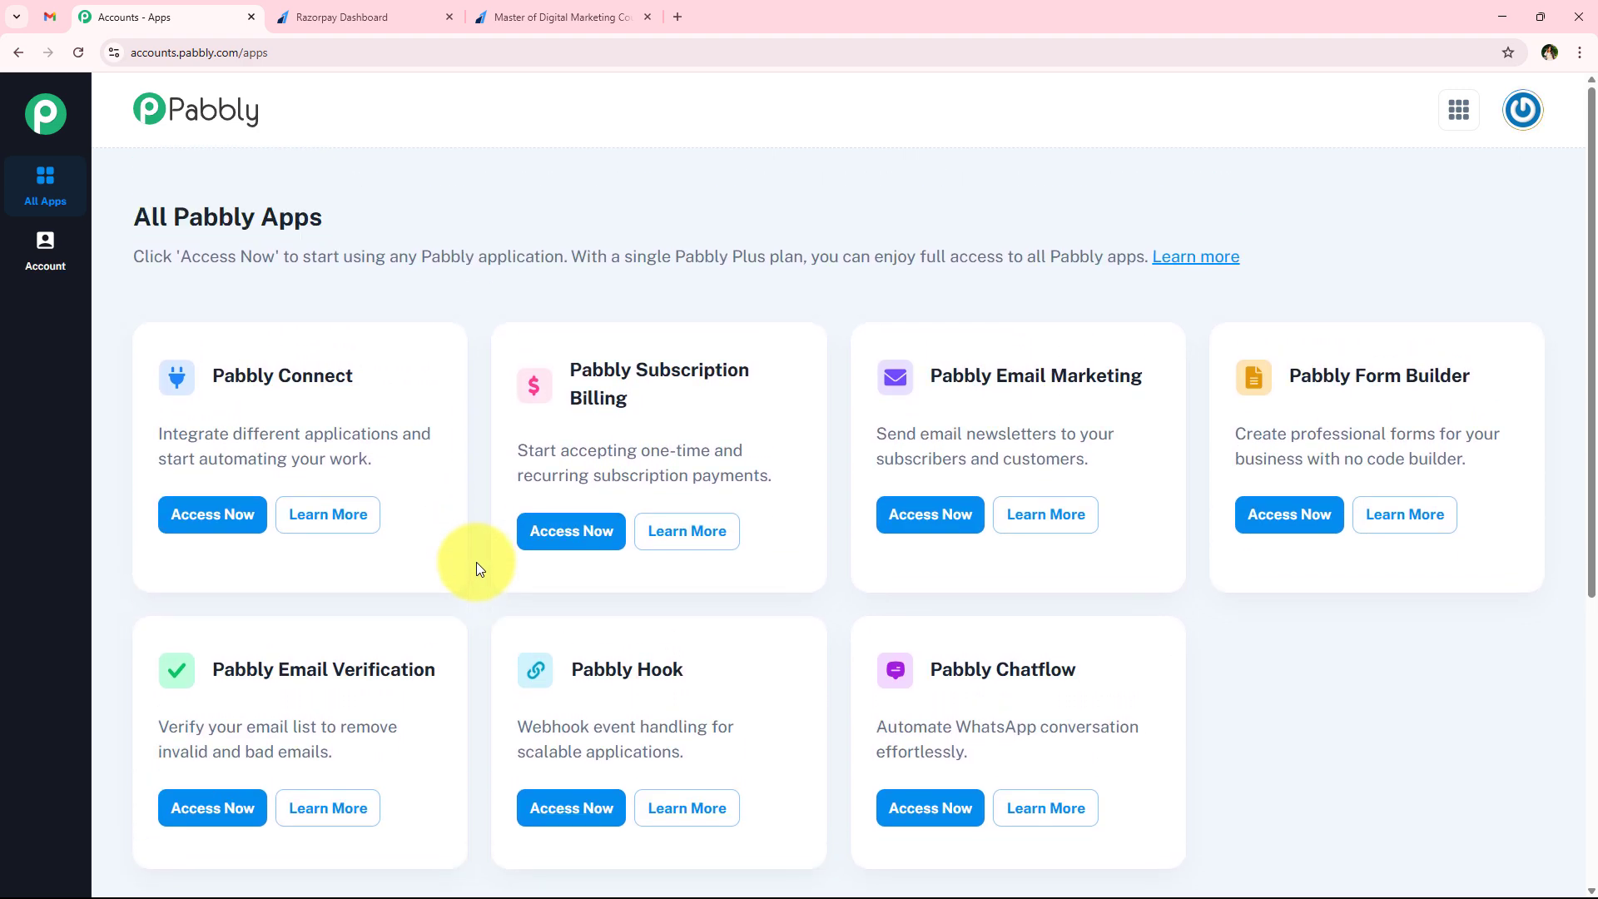
{"action": "left_click_drag", "start_coordinate": [215, 374], "coordinate": [371, 374]}
{"action": "left_click", "coordinate": [371, 372]}
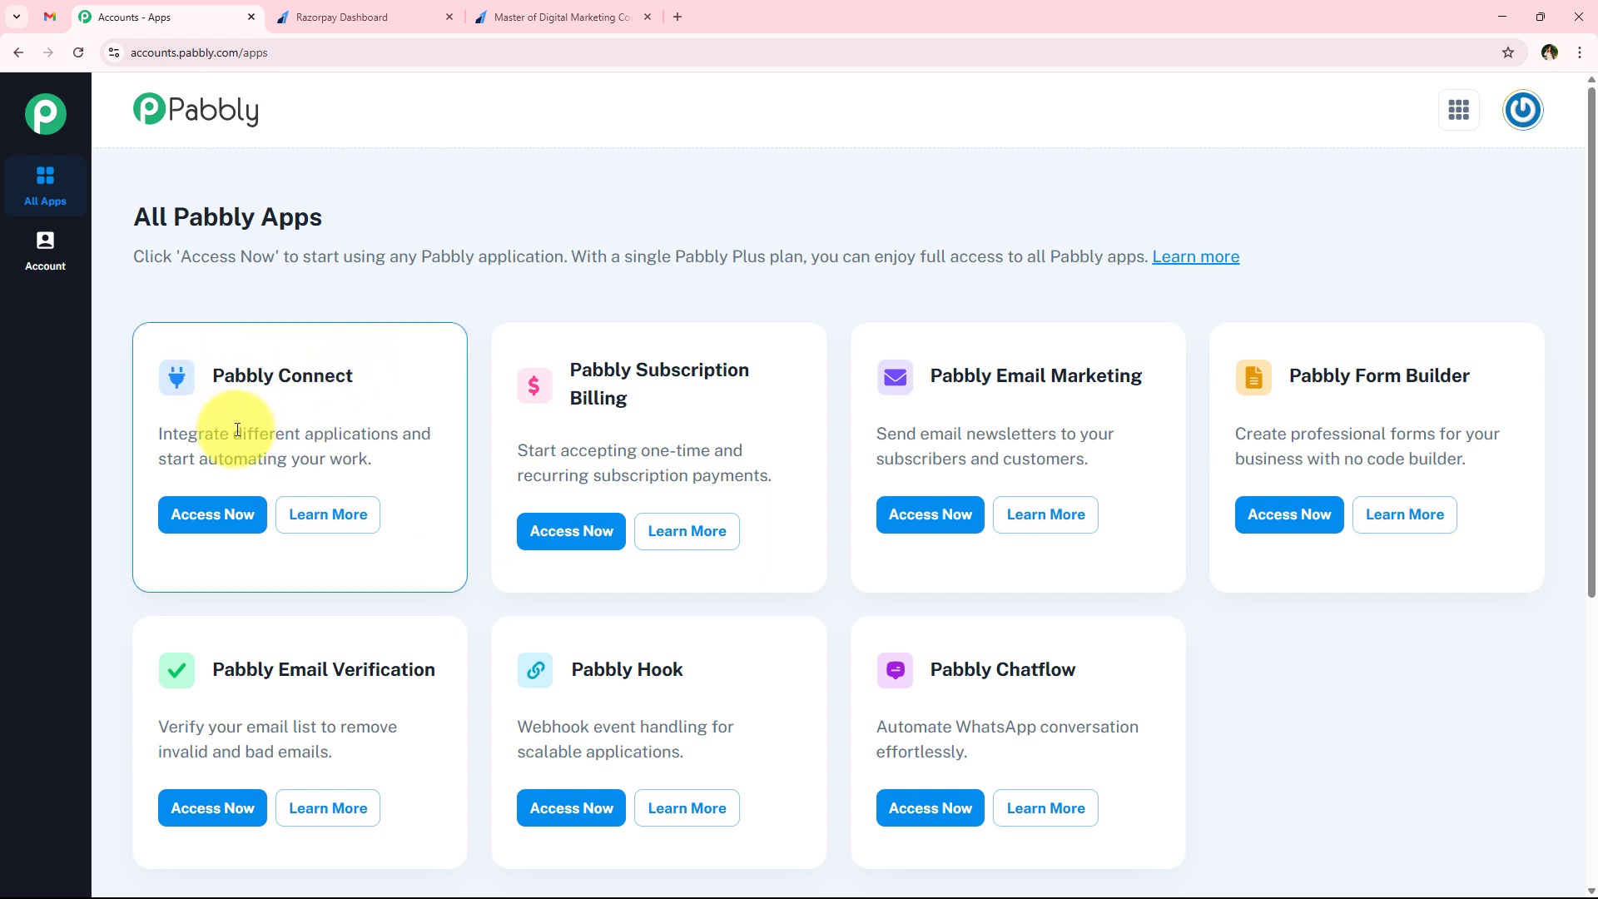
{"action": "left_click_drag", "start_coordinate": [237, 430], "coordinate": [396, 430]}
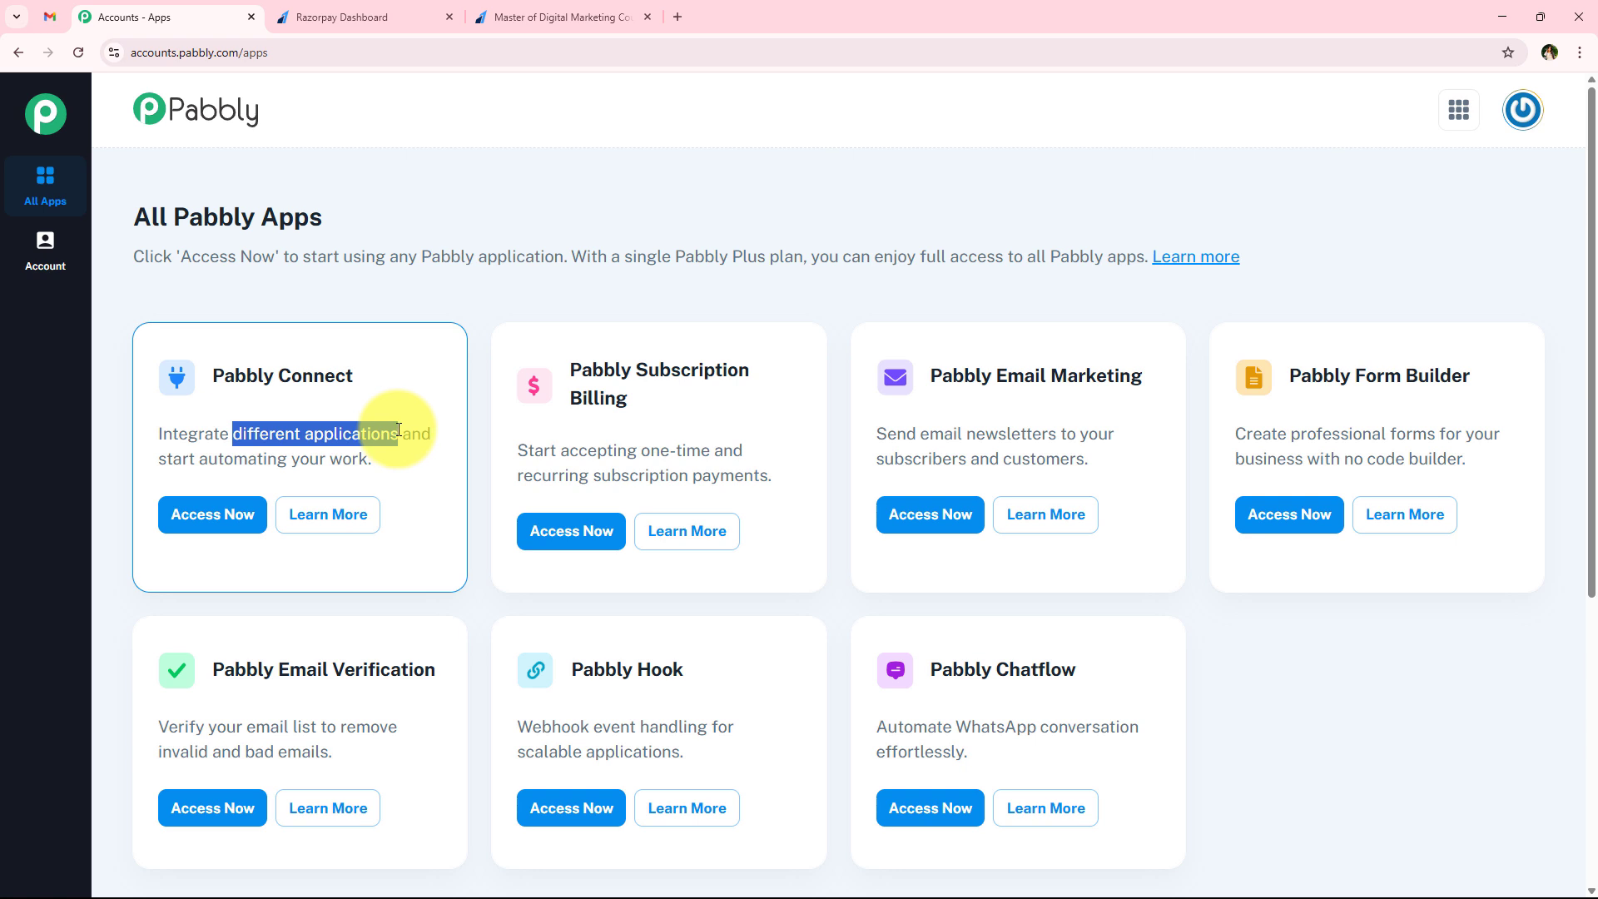
{"action": "left_click", "coordinate": [190, 516]}
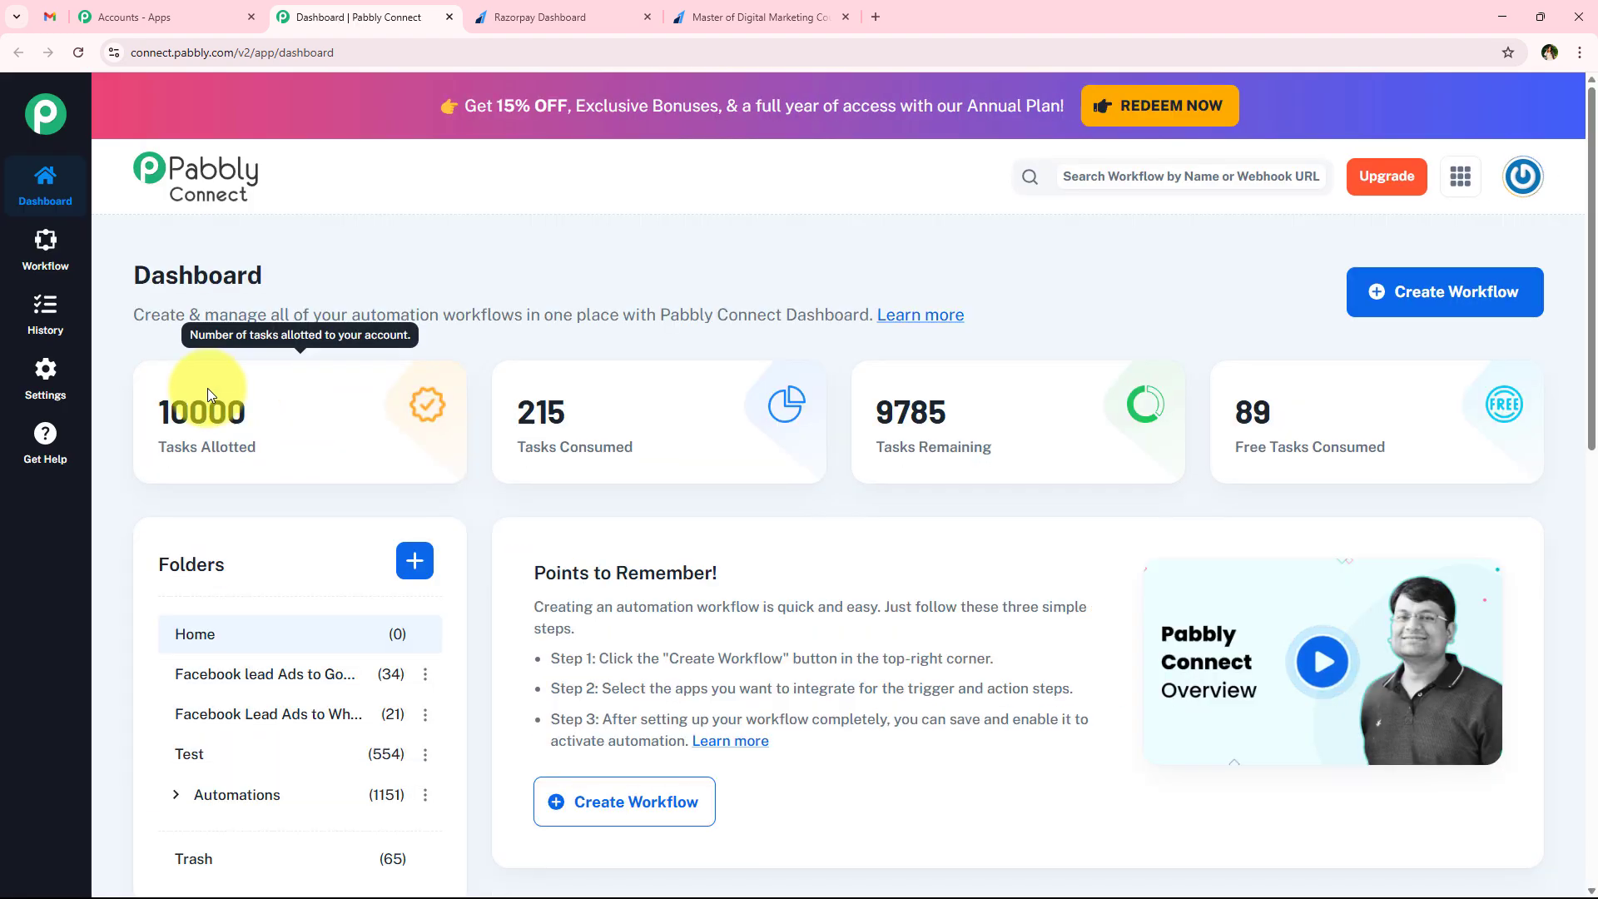
Start a new workflow from the dashboard and set its folder to Automations
{"action": "left_click_drag", "start_coordinate": [128, 282], "coordinate": [325, 287]}
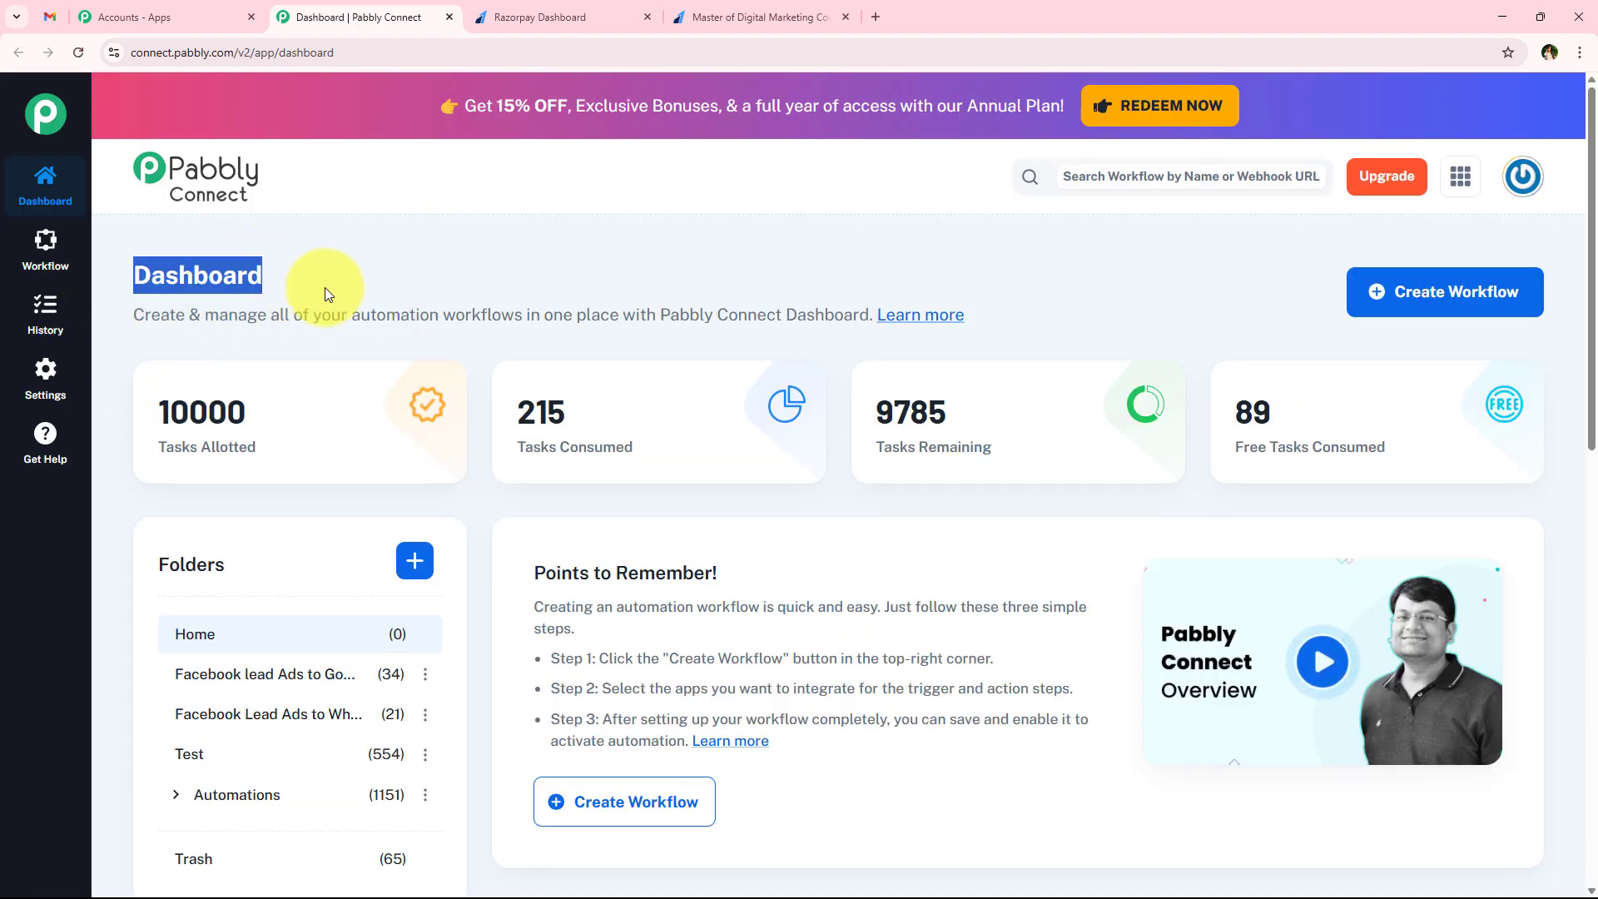
{"action": "left_click", "coordinate": [330, 285]}
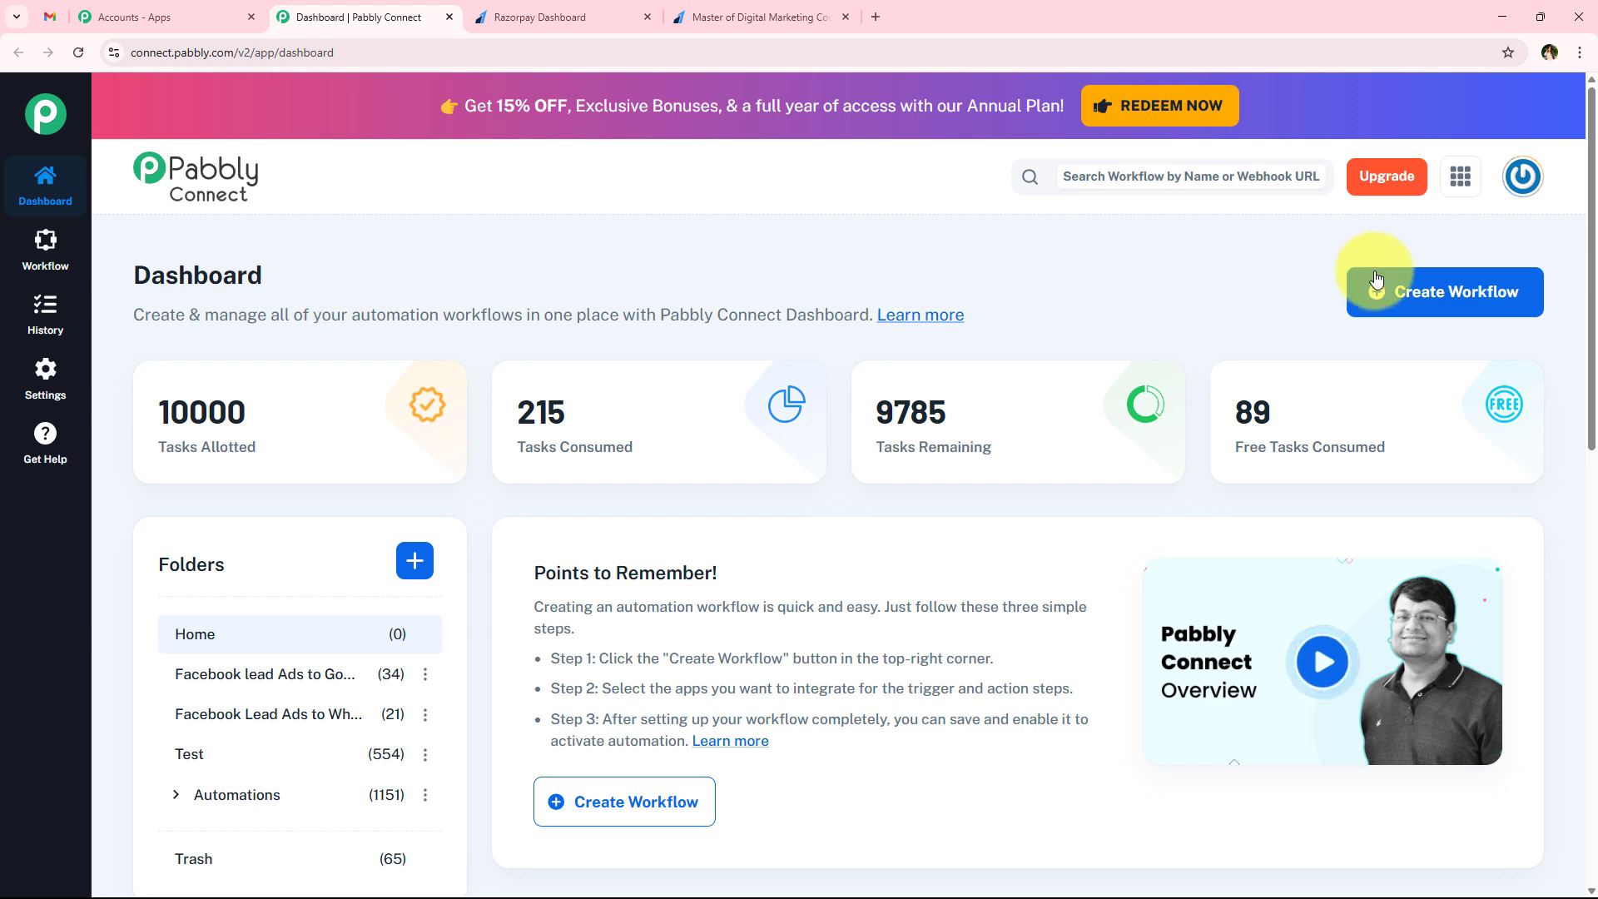
{"action": "left_click", "coordinate": [1430, 310]}
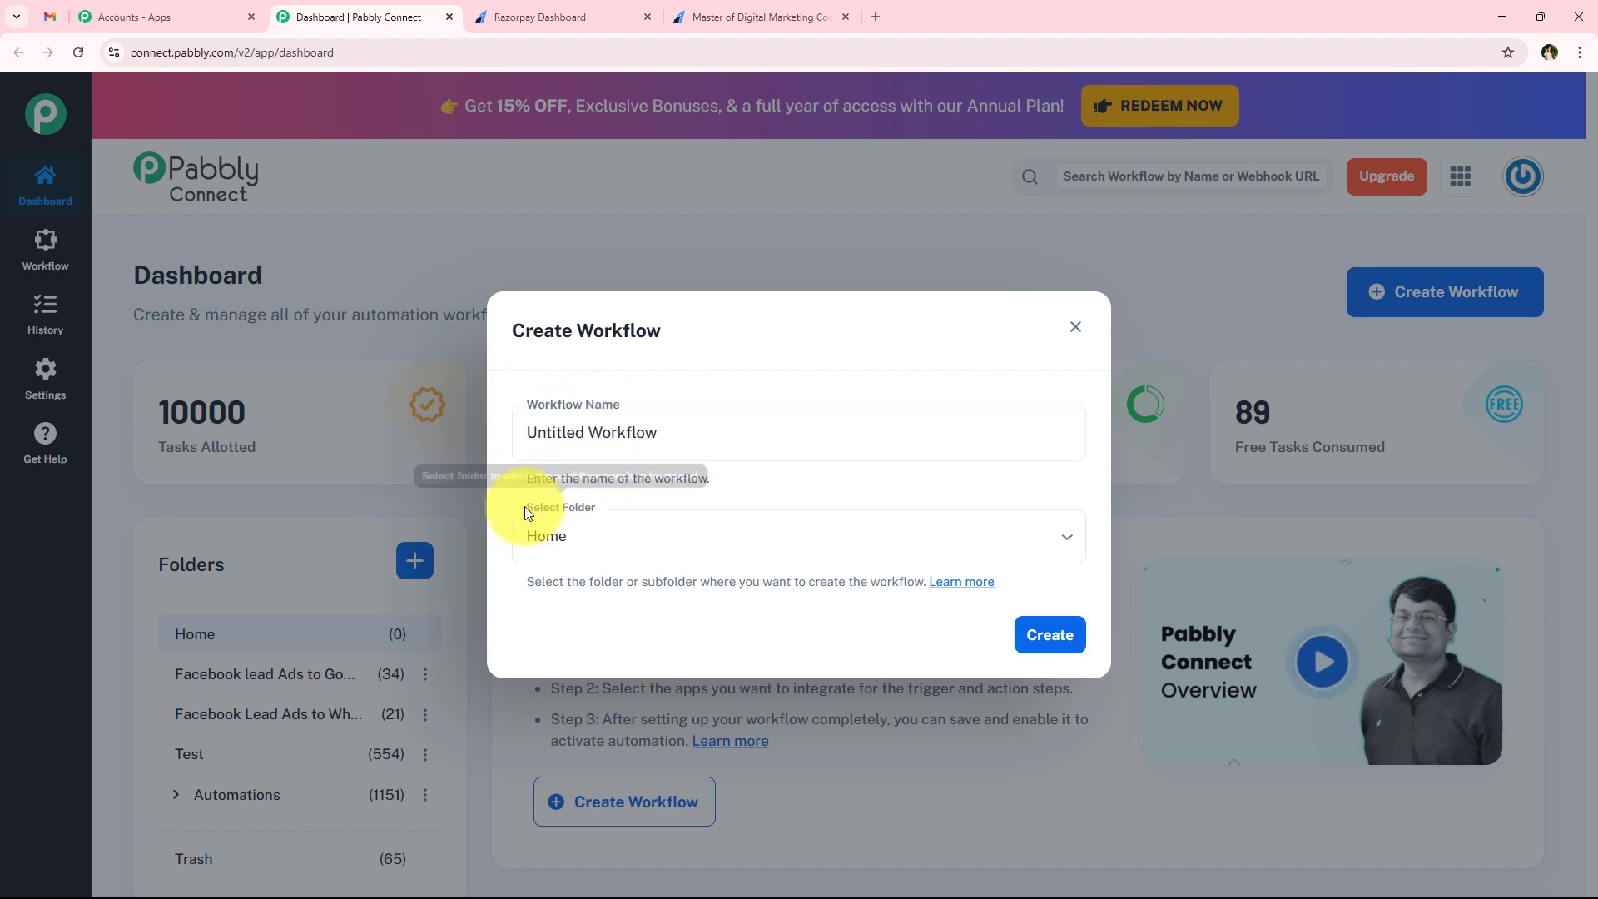
{"action": "left_click", "coordinate": [596, 510]}
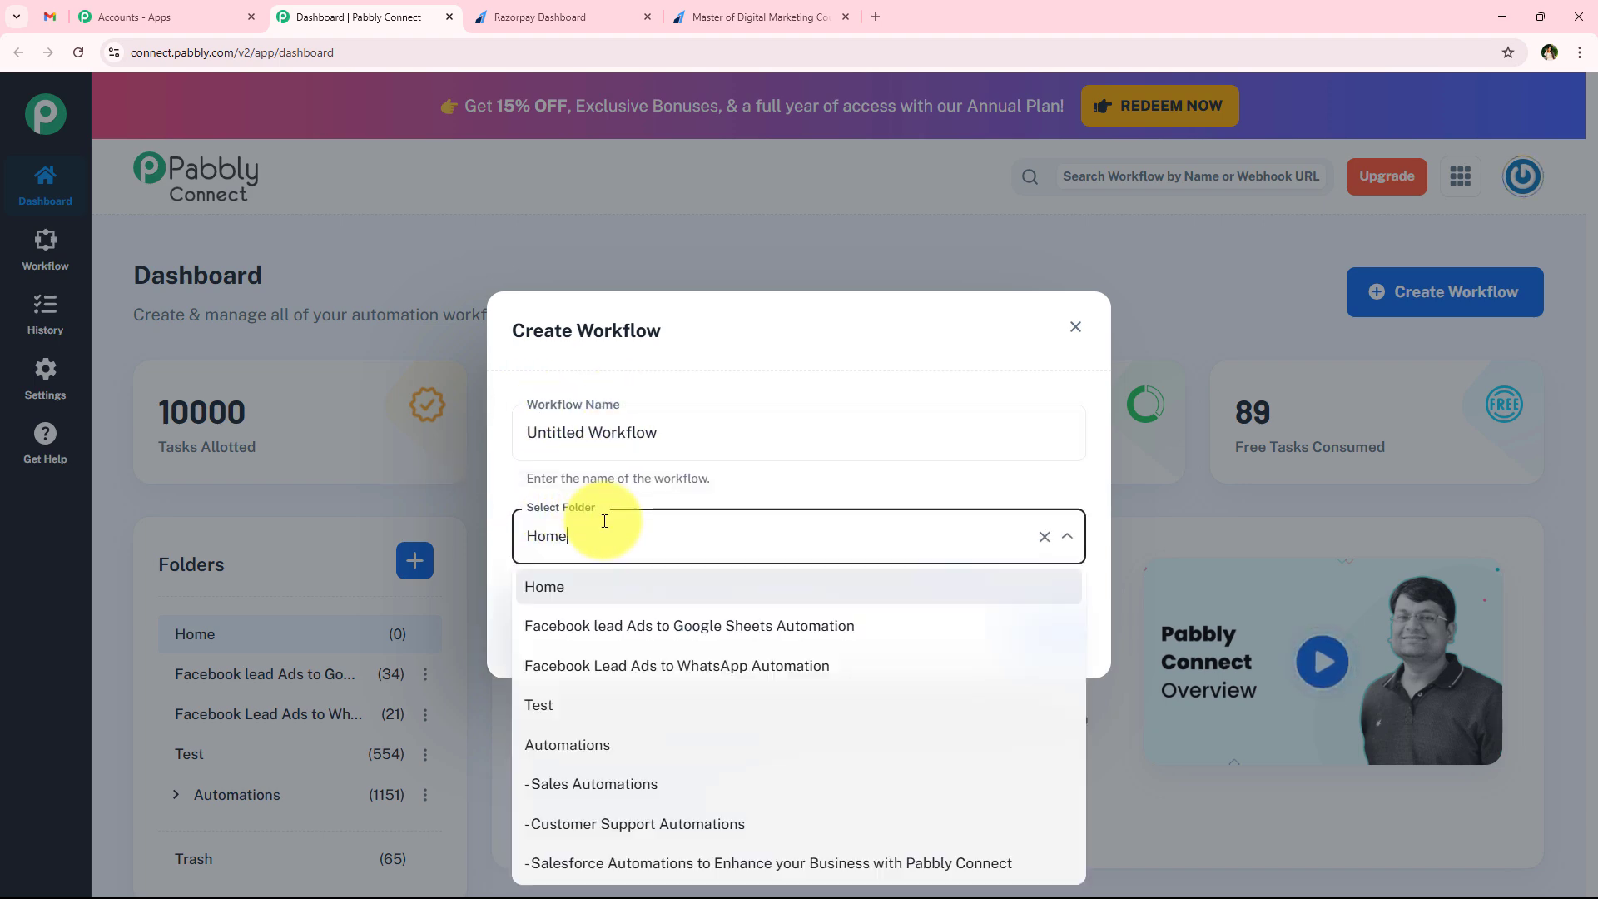
{"action": "left_click", "coordinate": [906, 745]}
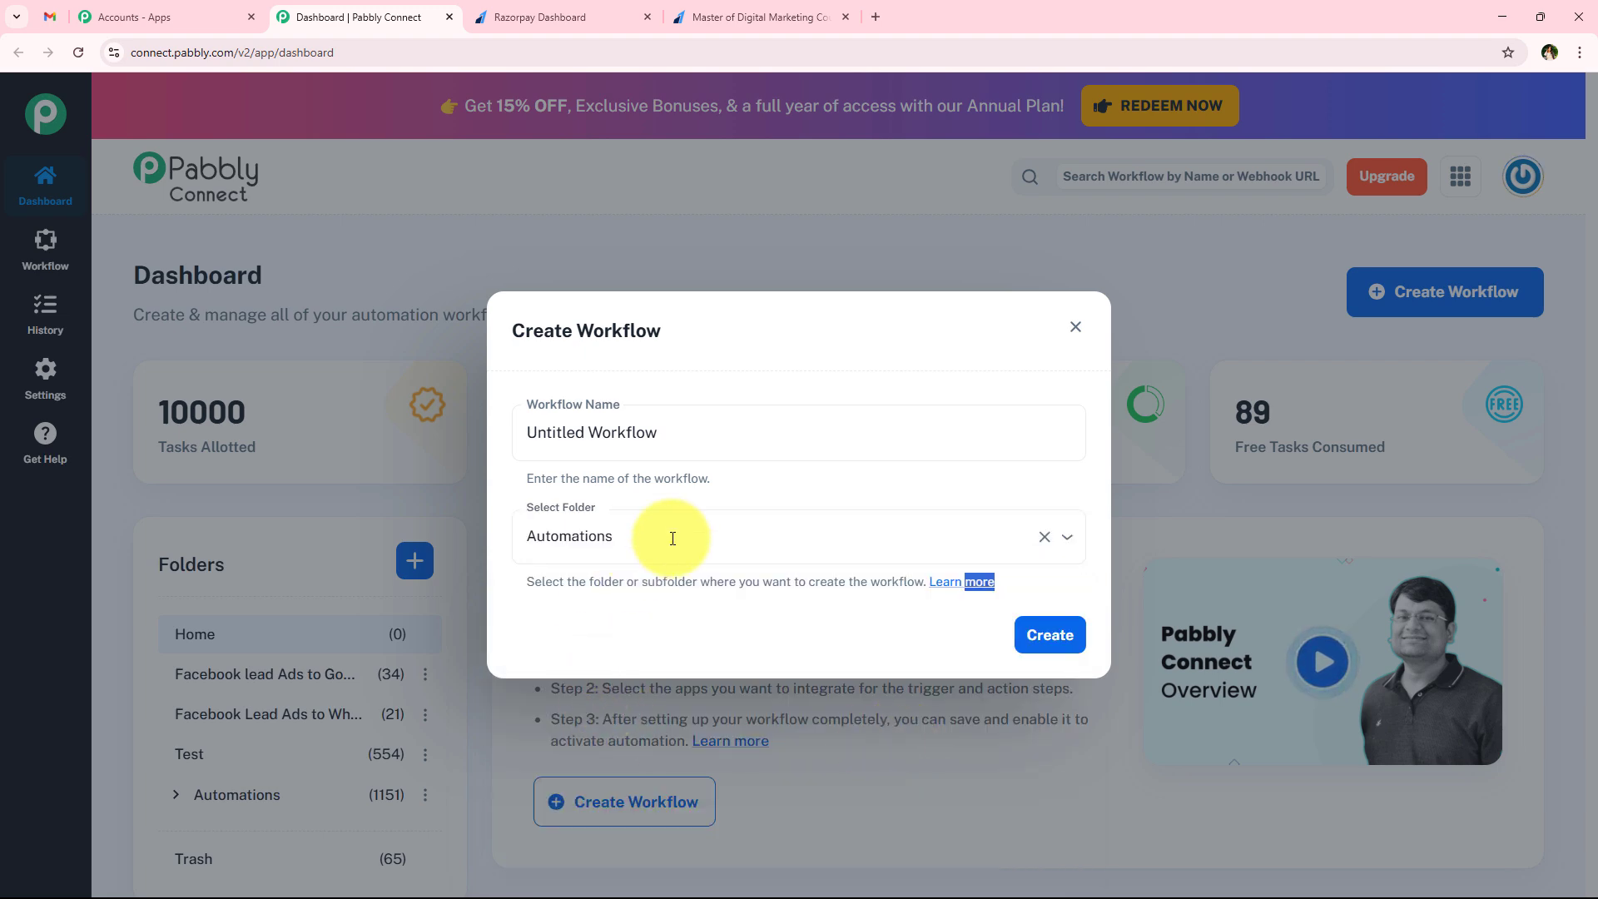
Name the workflow "How to Set Up Thank You Emails After Purchase using AI Agent" and create it
{"action": "left_click", "coordinate": [743, 431]}
{"action": "key", "text": "ctrl+a"}
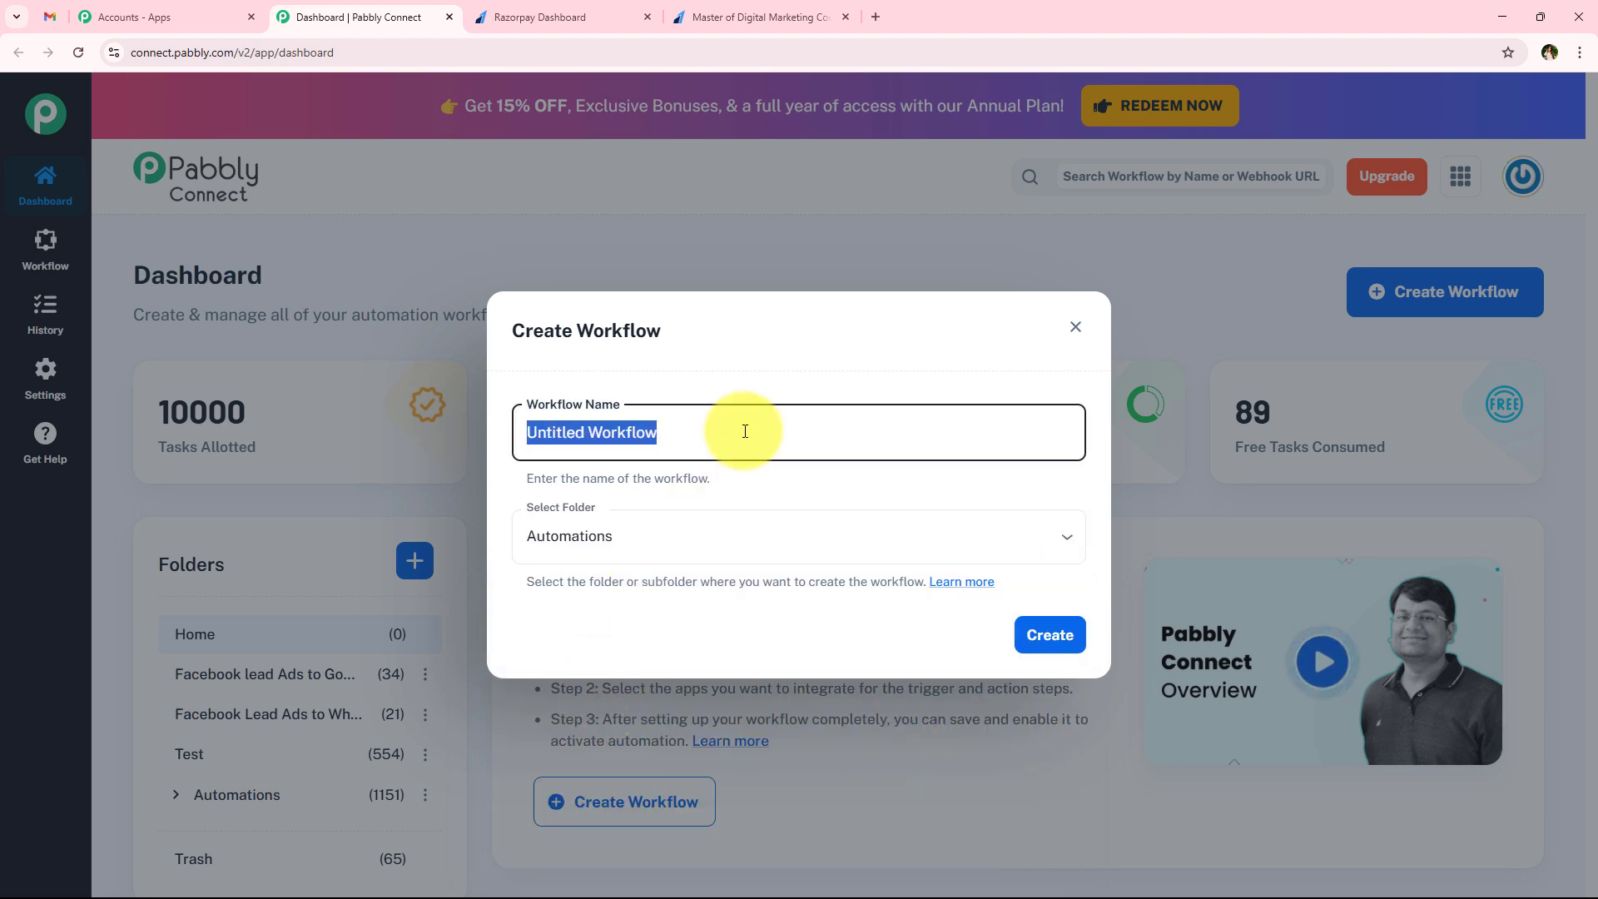
{"action": "key", "text": "BackSpace"}
{"action": "type", "text": "How to Set Up Thank You Emails After Purchase using AI Agent"}
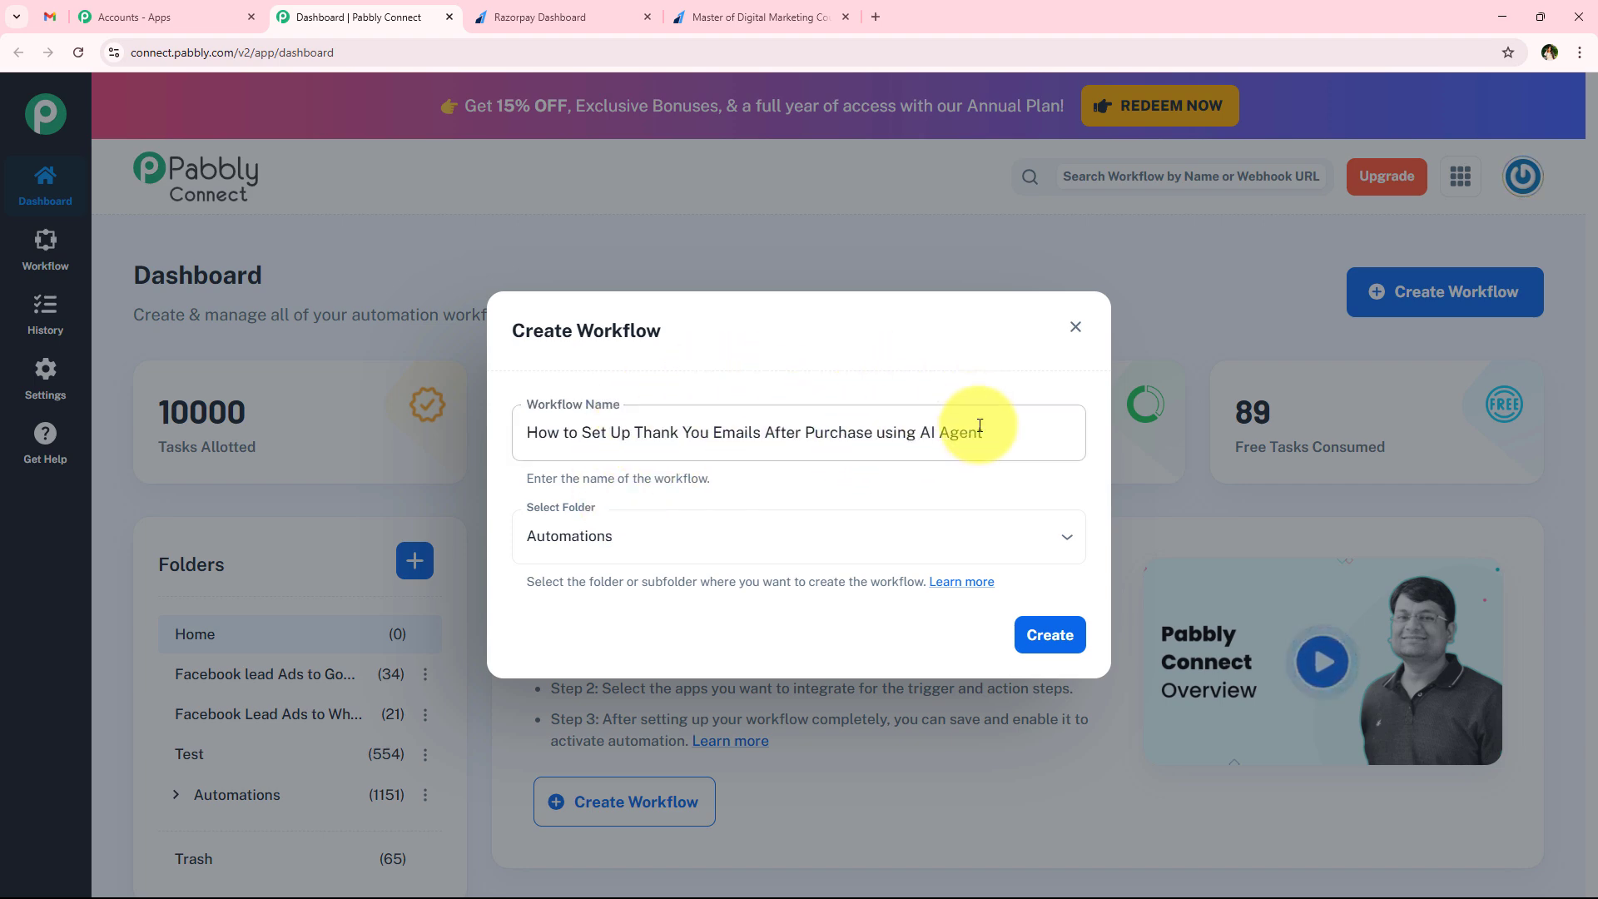
{"action": "left_click", "coordinate": [1048, 636]}
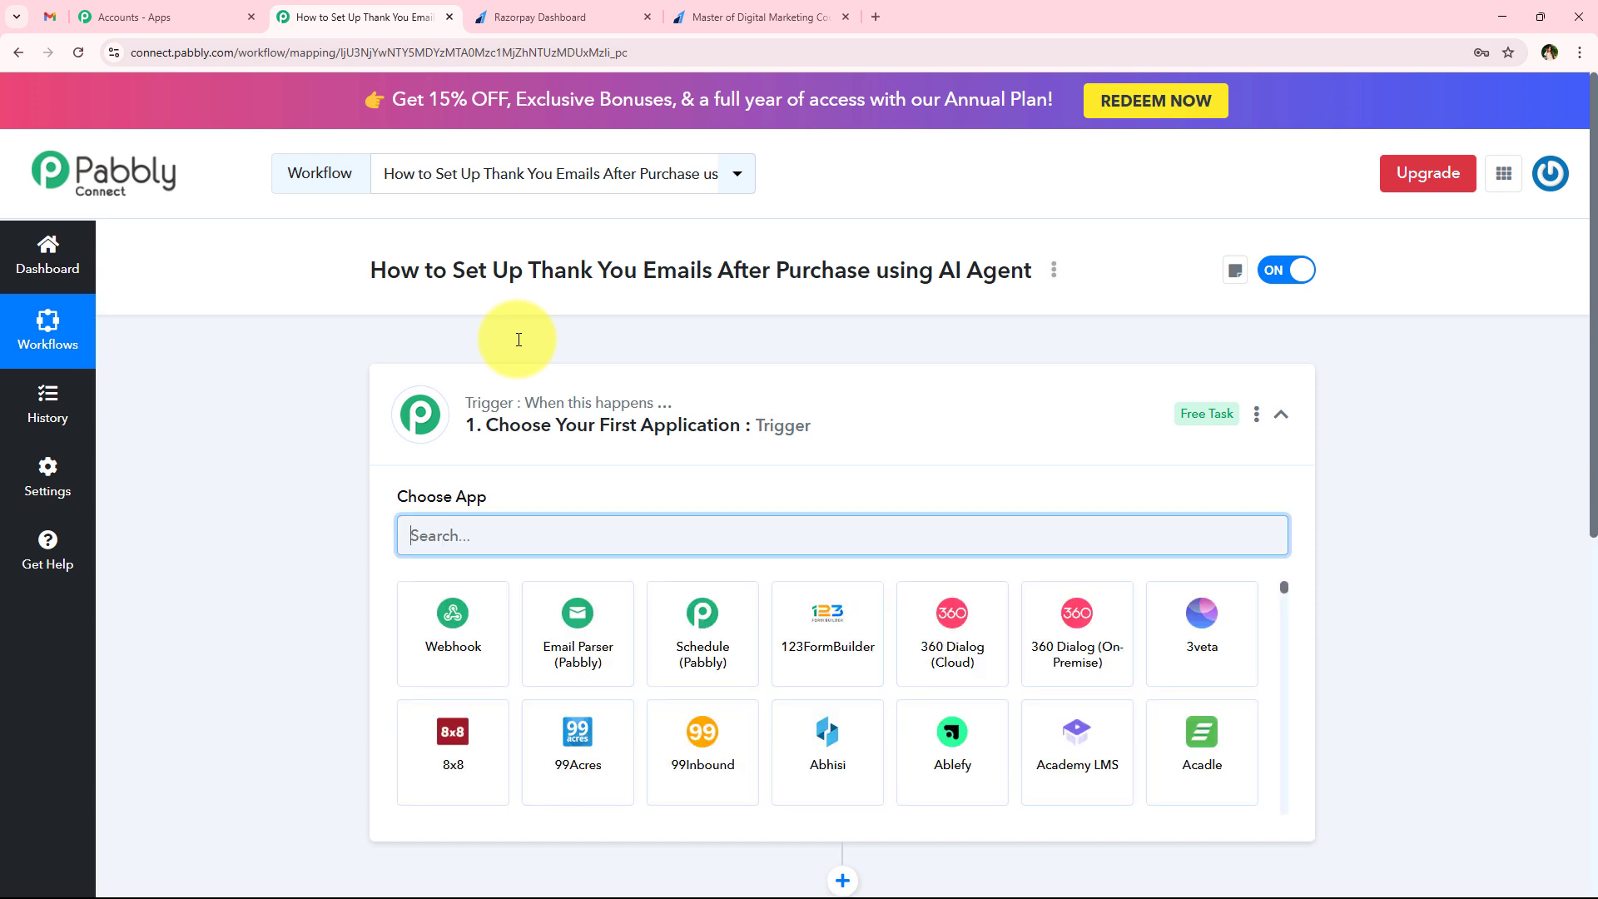
{"action": "left_click", "coordinate": [612, 403]}
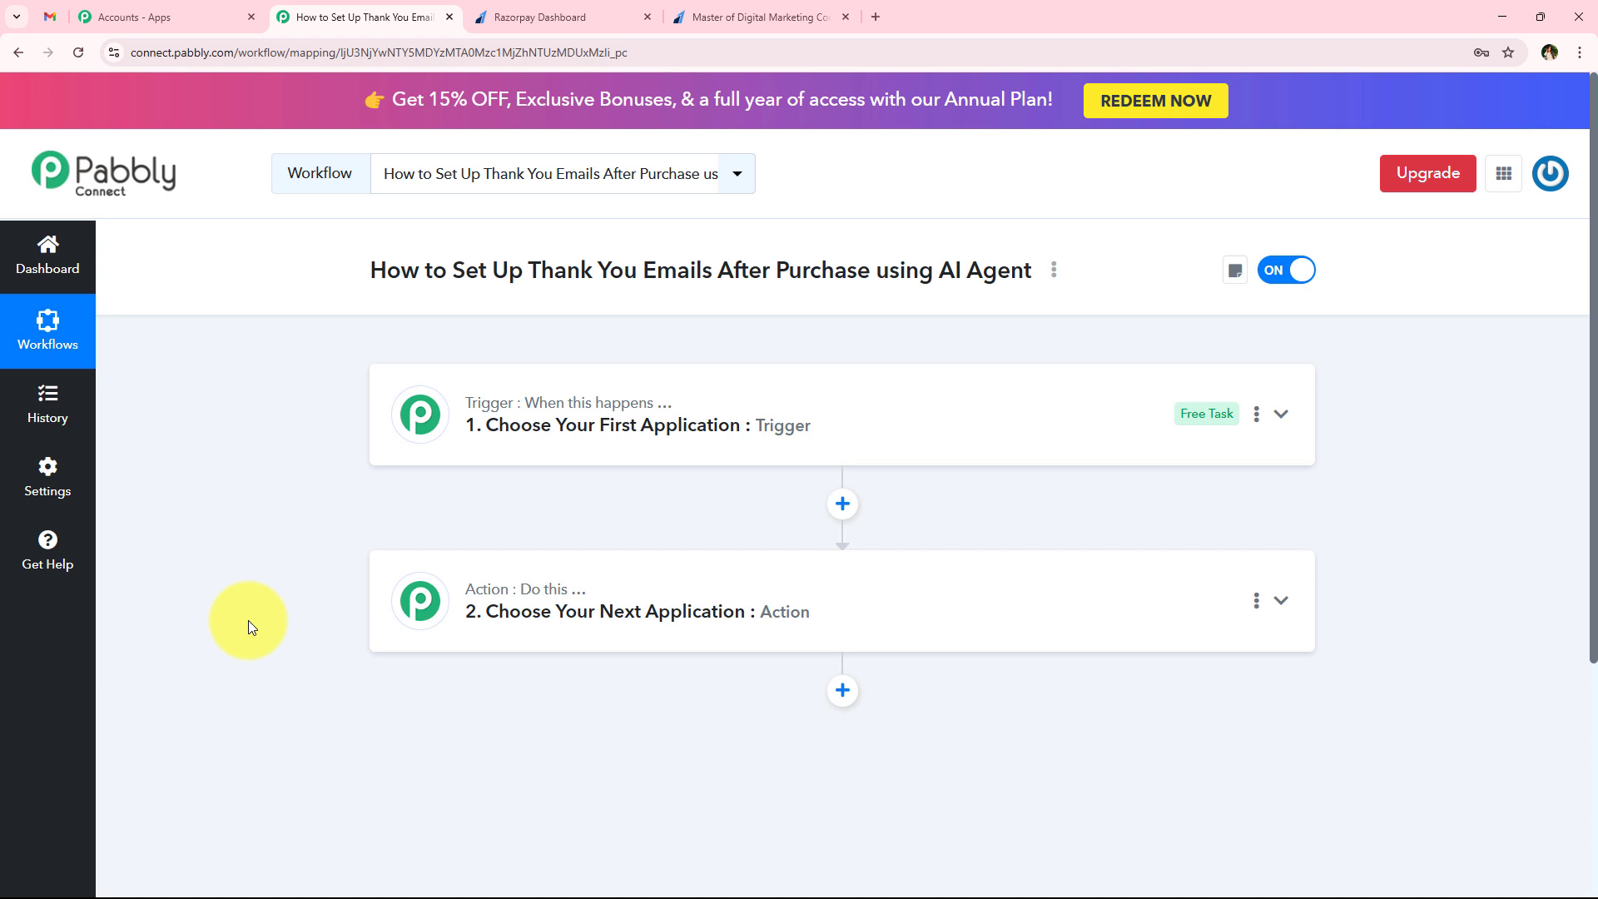
{"action": "left_click", "coordinate": [551, 452]}
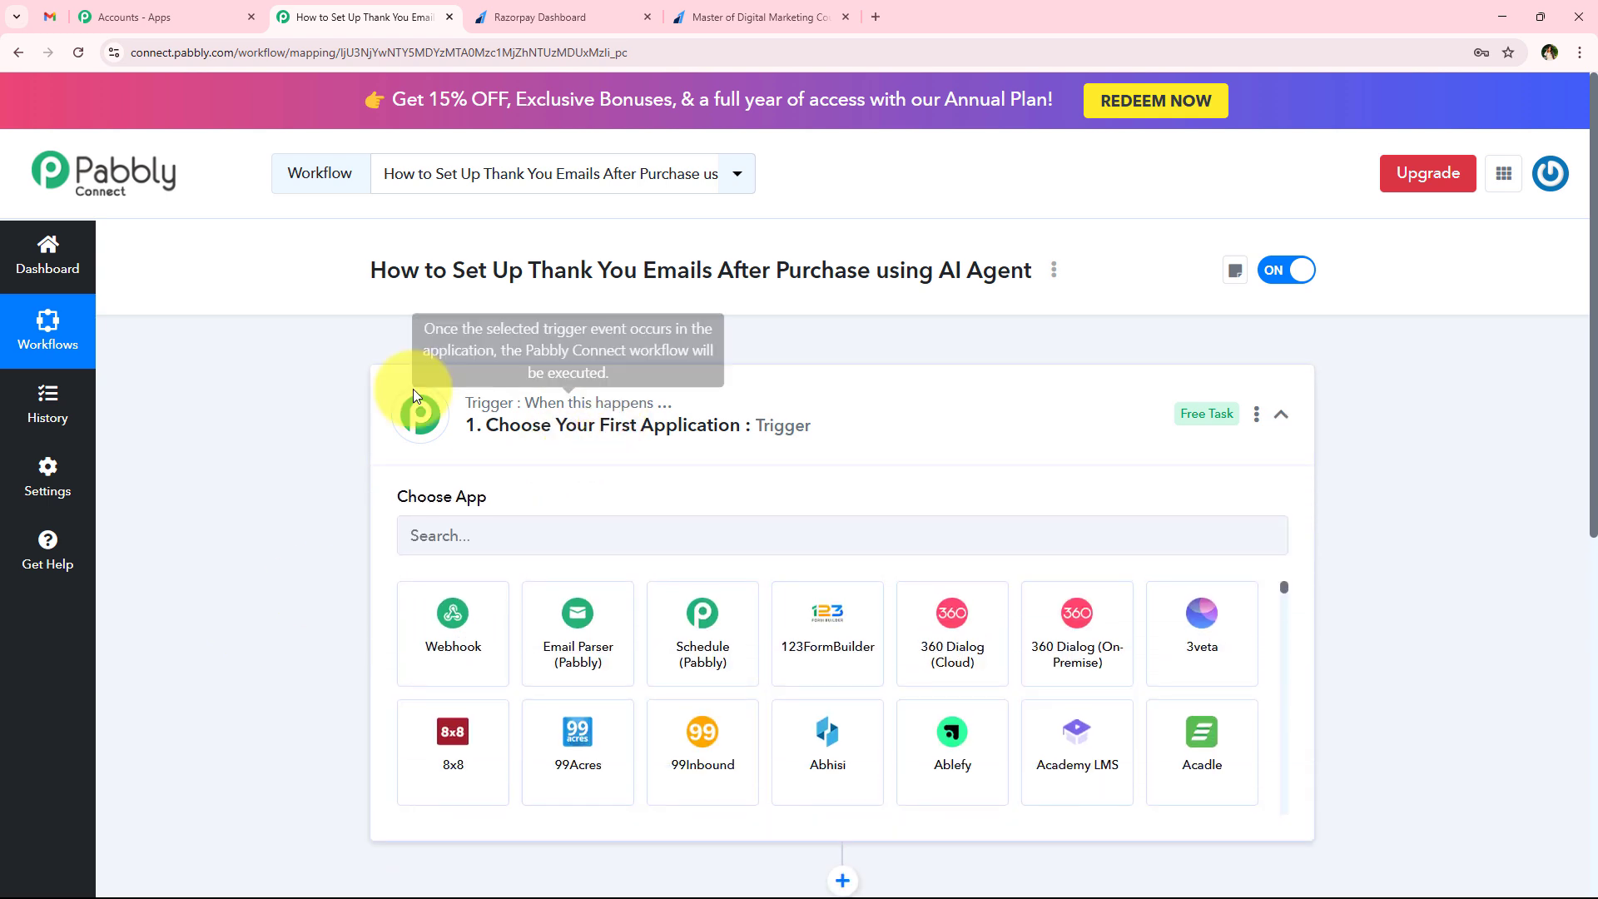
{"action": "left_click", "coordinate": [449, 540]}
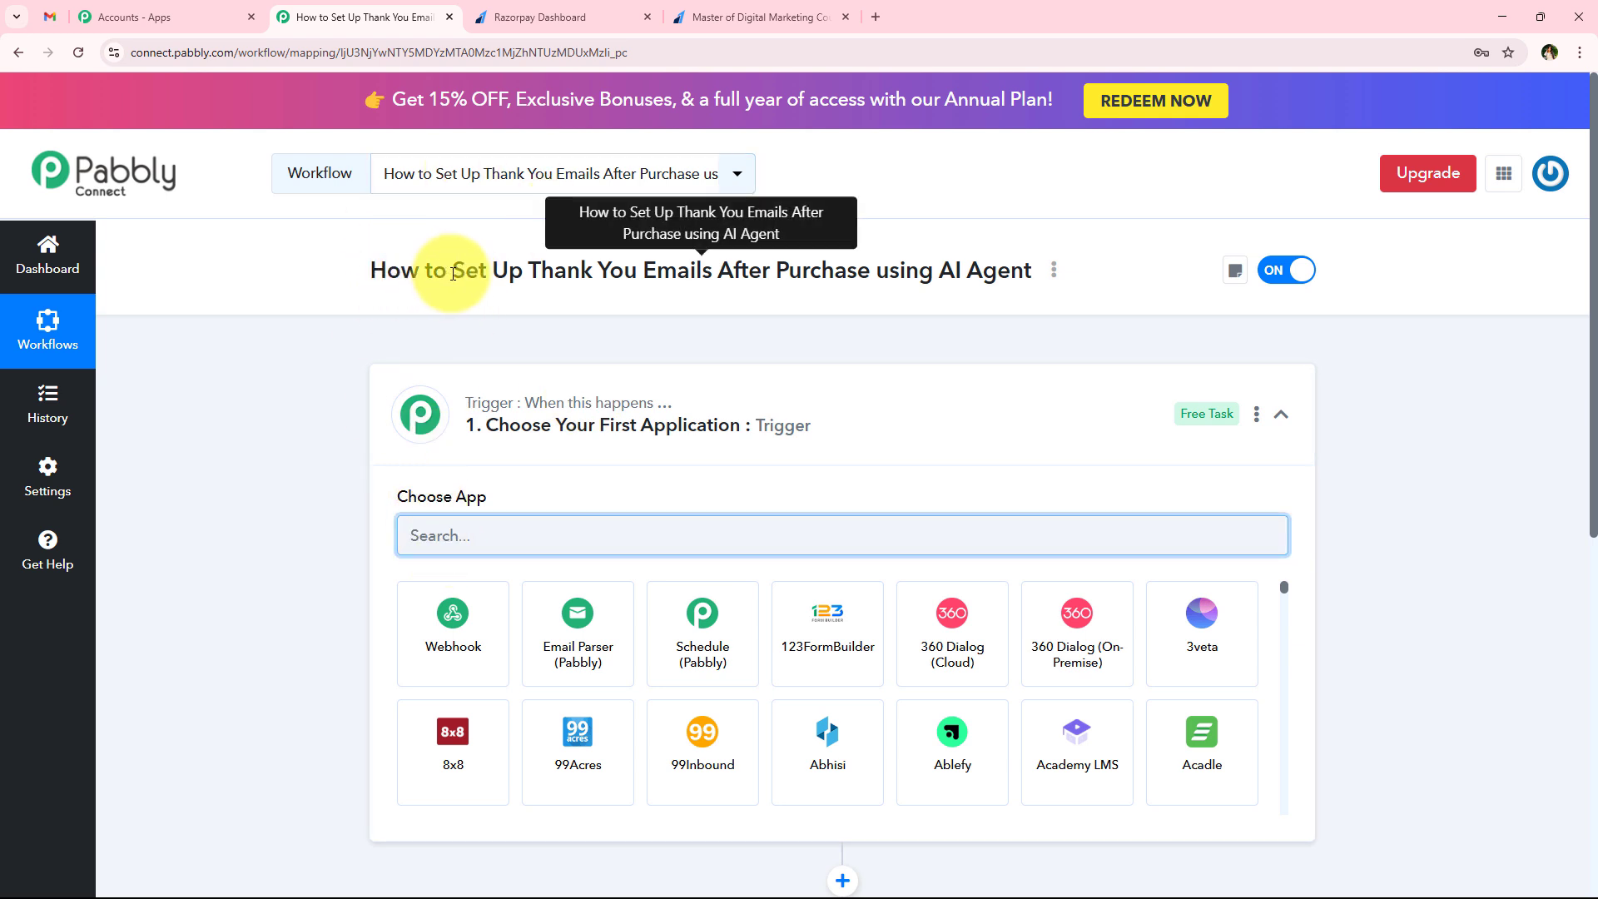
{"action": "left_click_drag", "start_coordinate": [453, 274], "coordinate": [879, 283]}
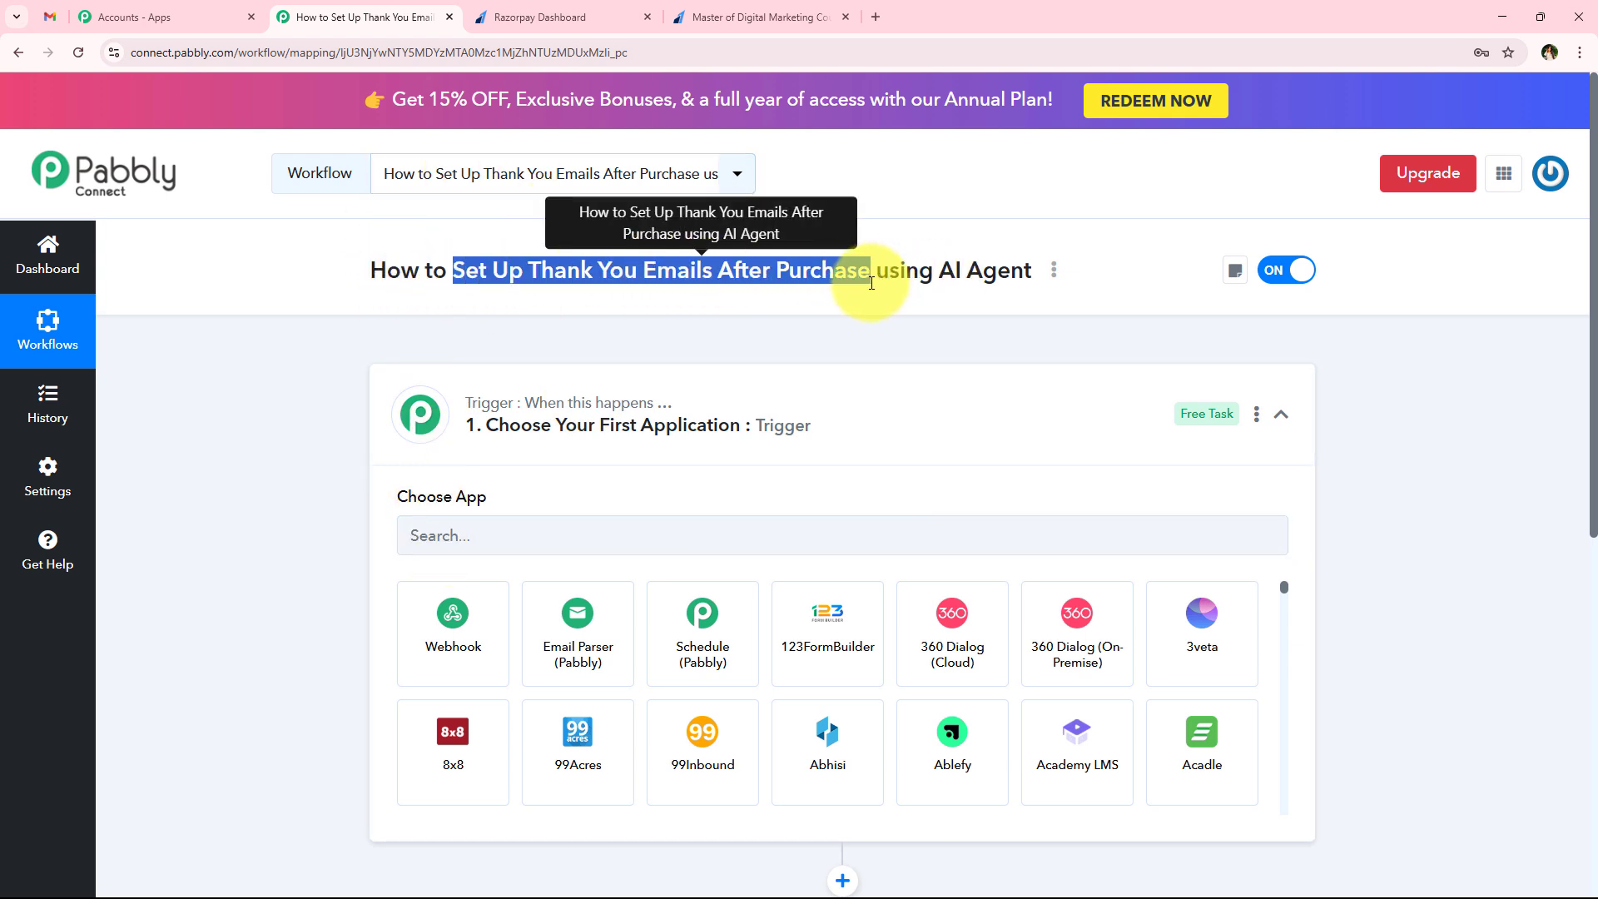
Set Razorpay as the trigger application with Payment Captured as the trigger event
{"action": "left_click", "coordinate": [490, 536]}
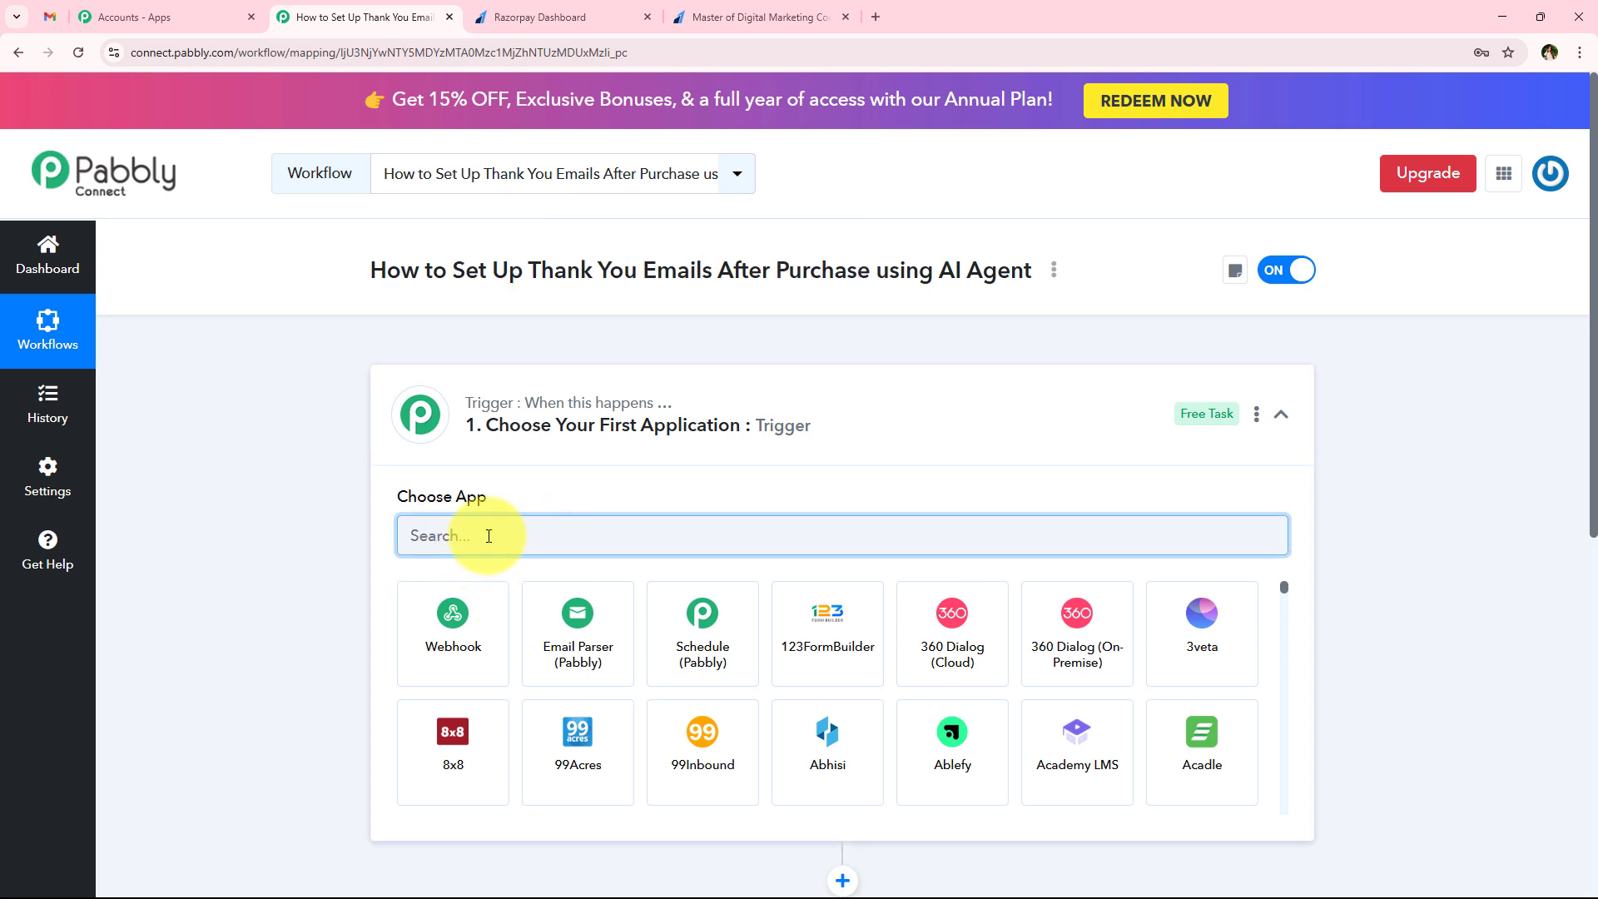
{"action": "type", "text": "Razorpay"}
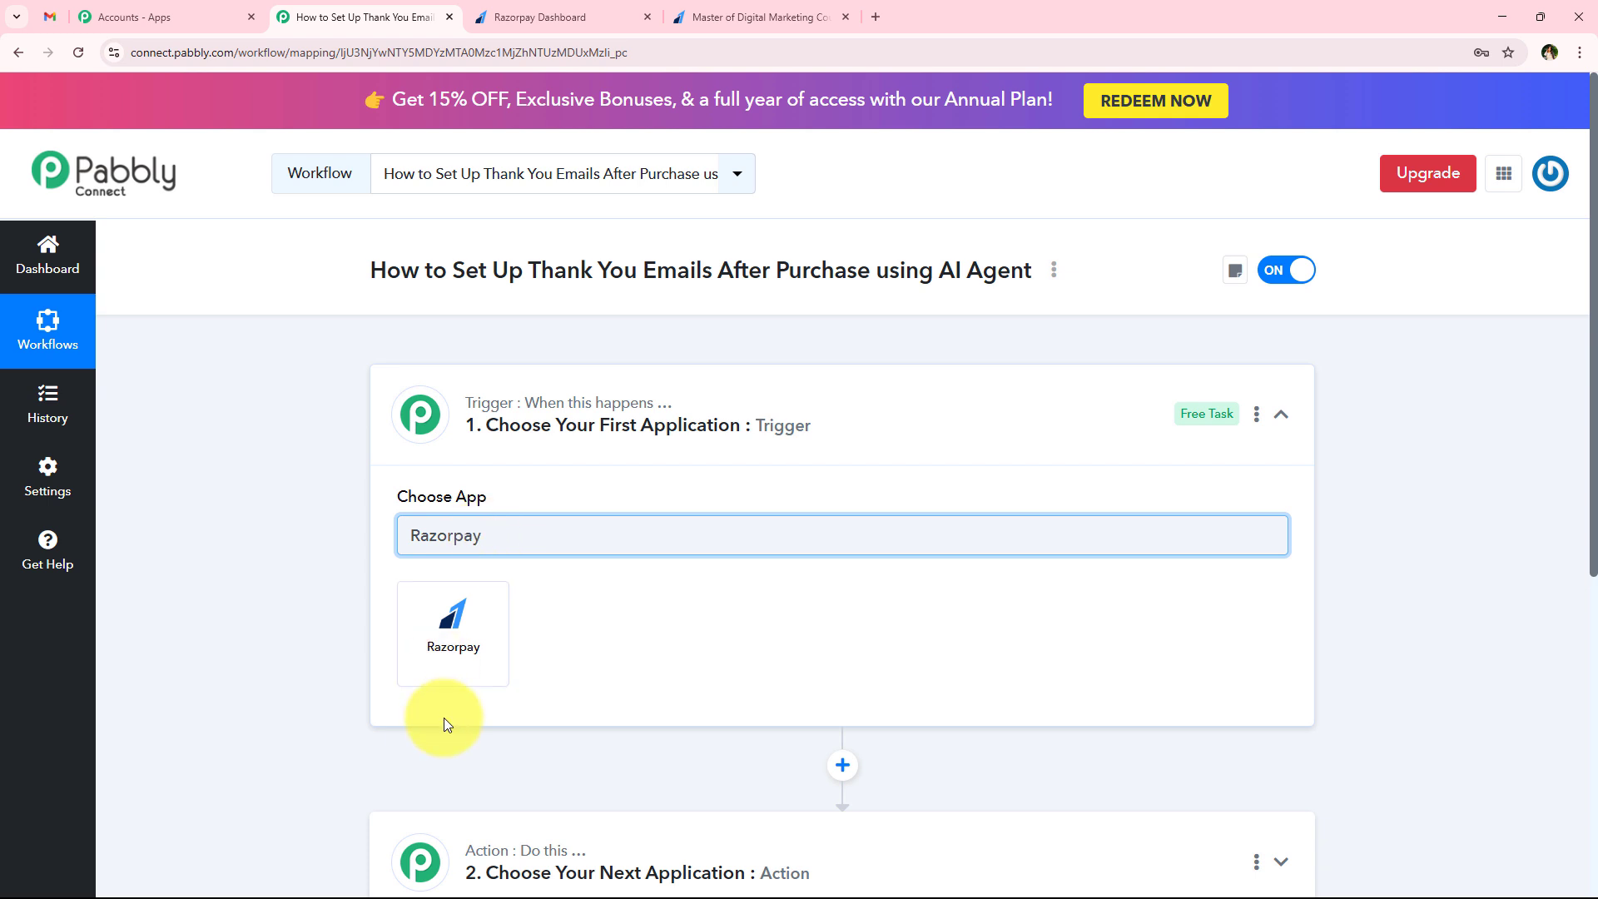
{"action": "left_click", "coordinate": [456, 643]}
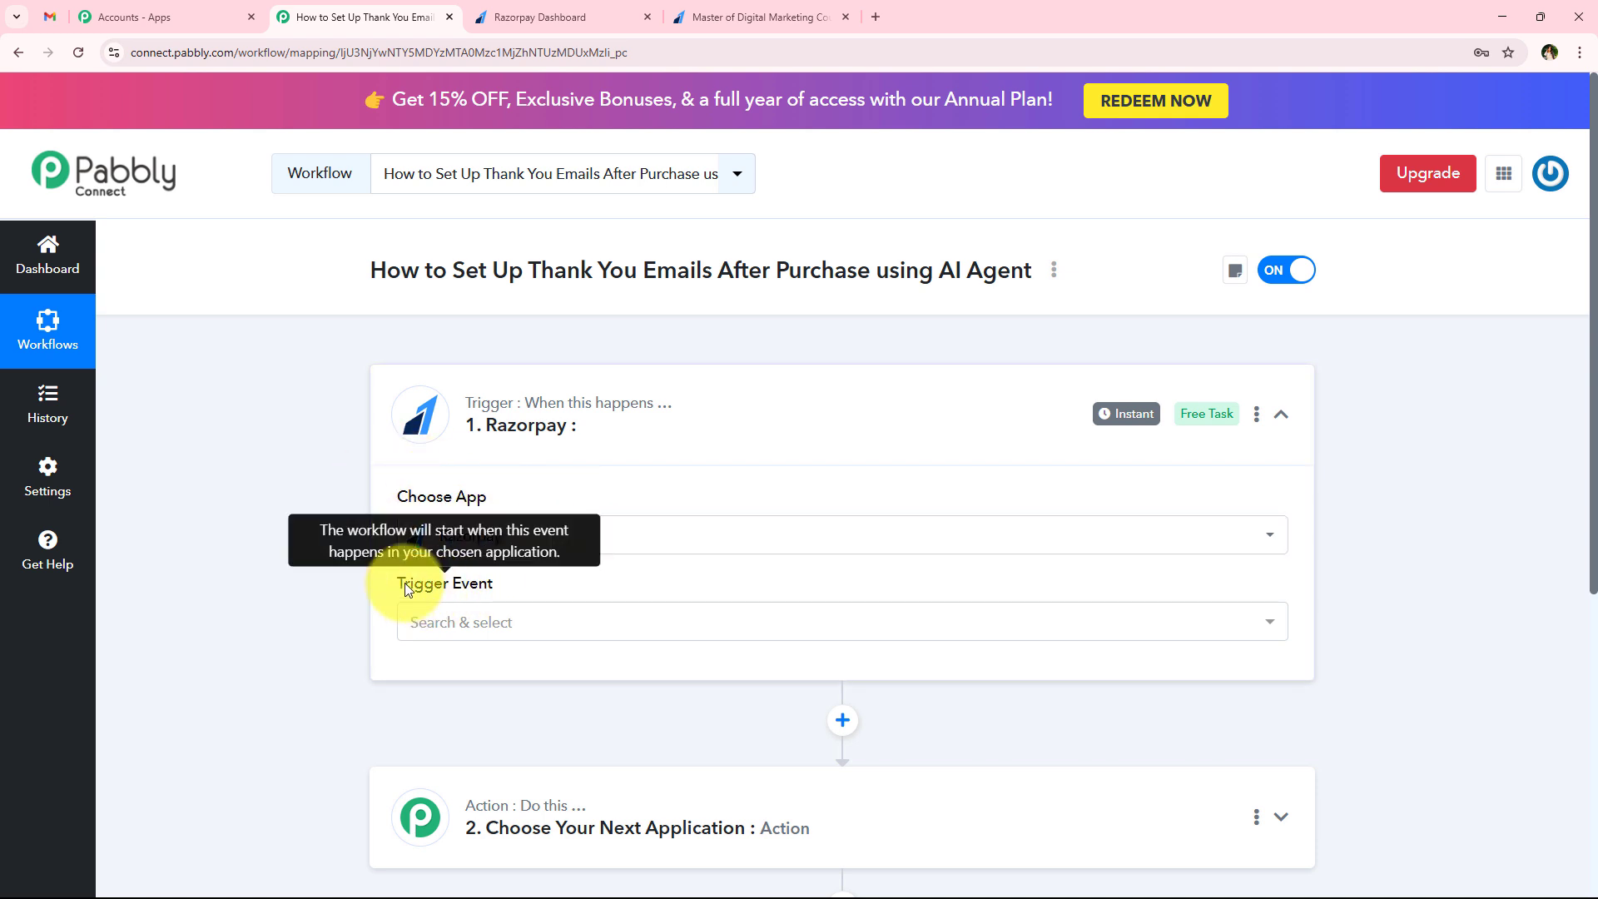
{"action": "left_click_drag", "start_coordinate": [504, 585], "coordinate": [521, 613]}
{"action": "left_click", "coordinate": [516, 622]}
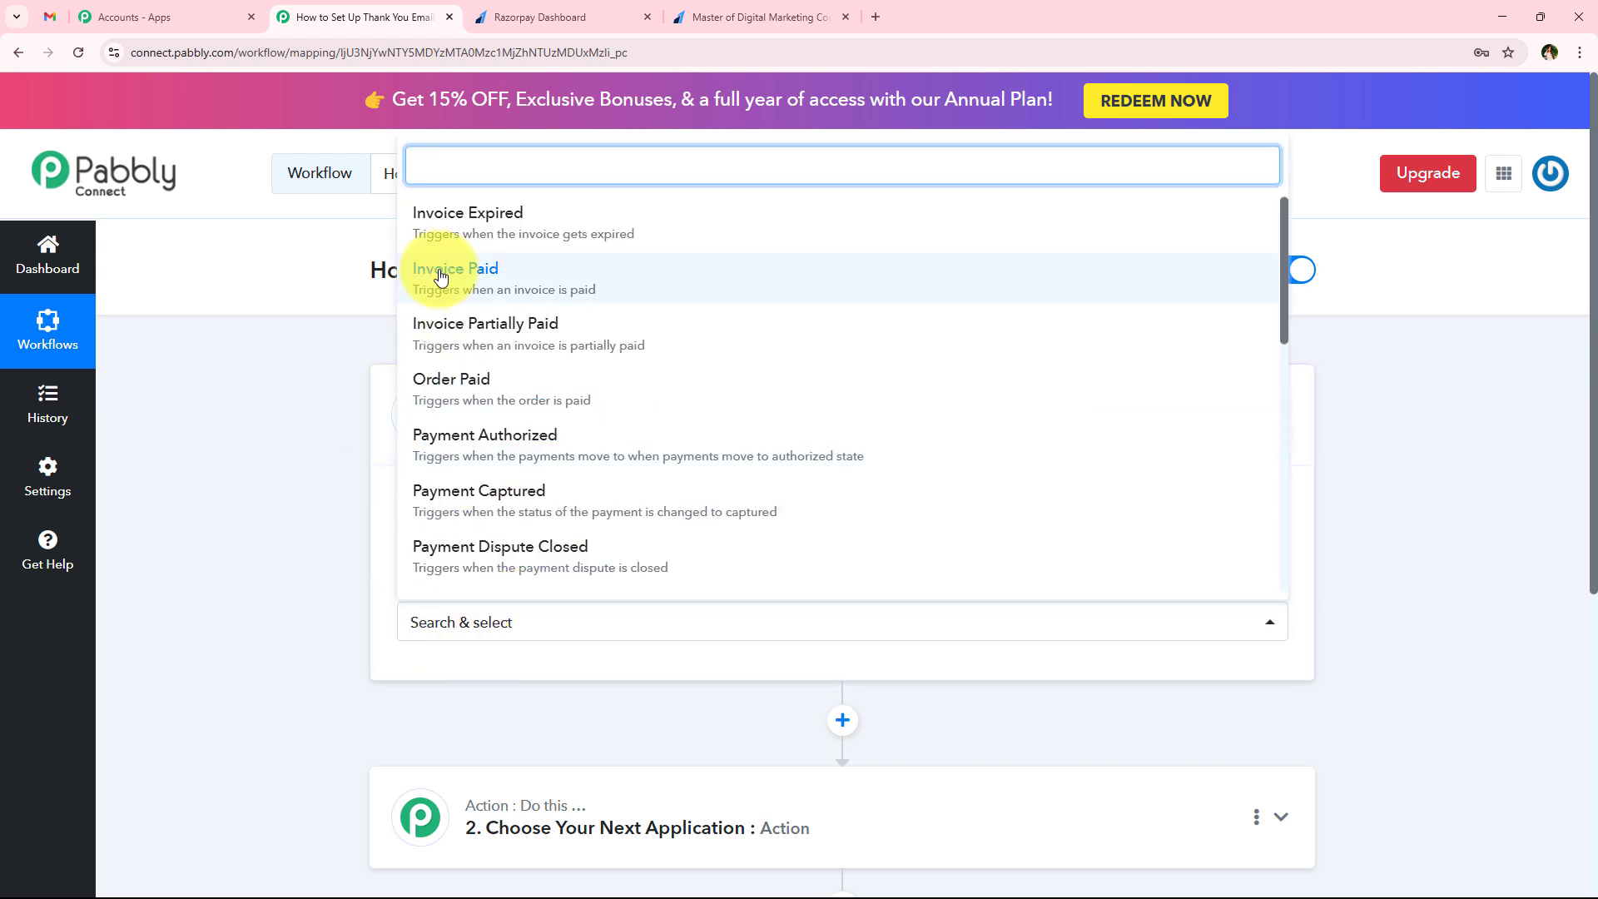
{"action": "left_click", "coordinate": [474, 496]}
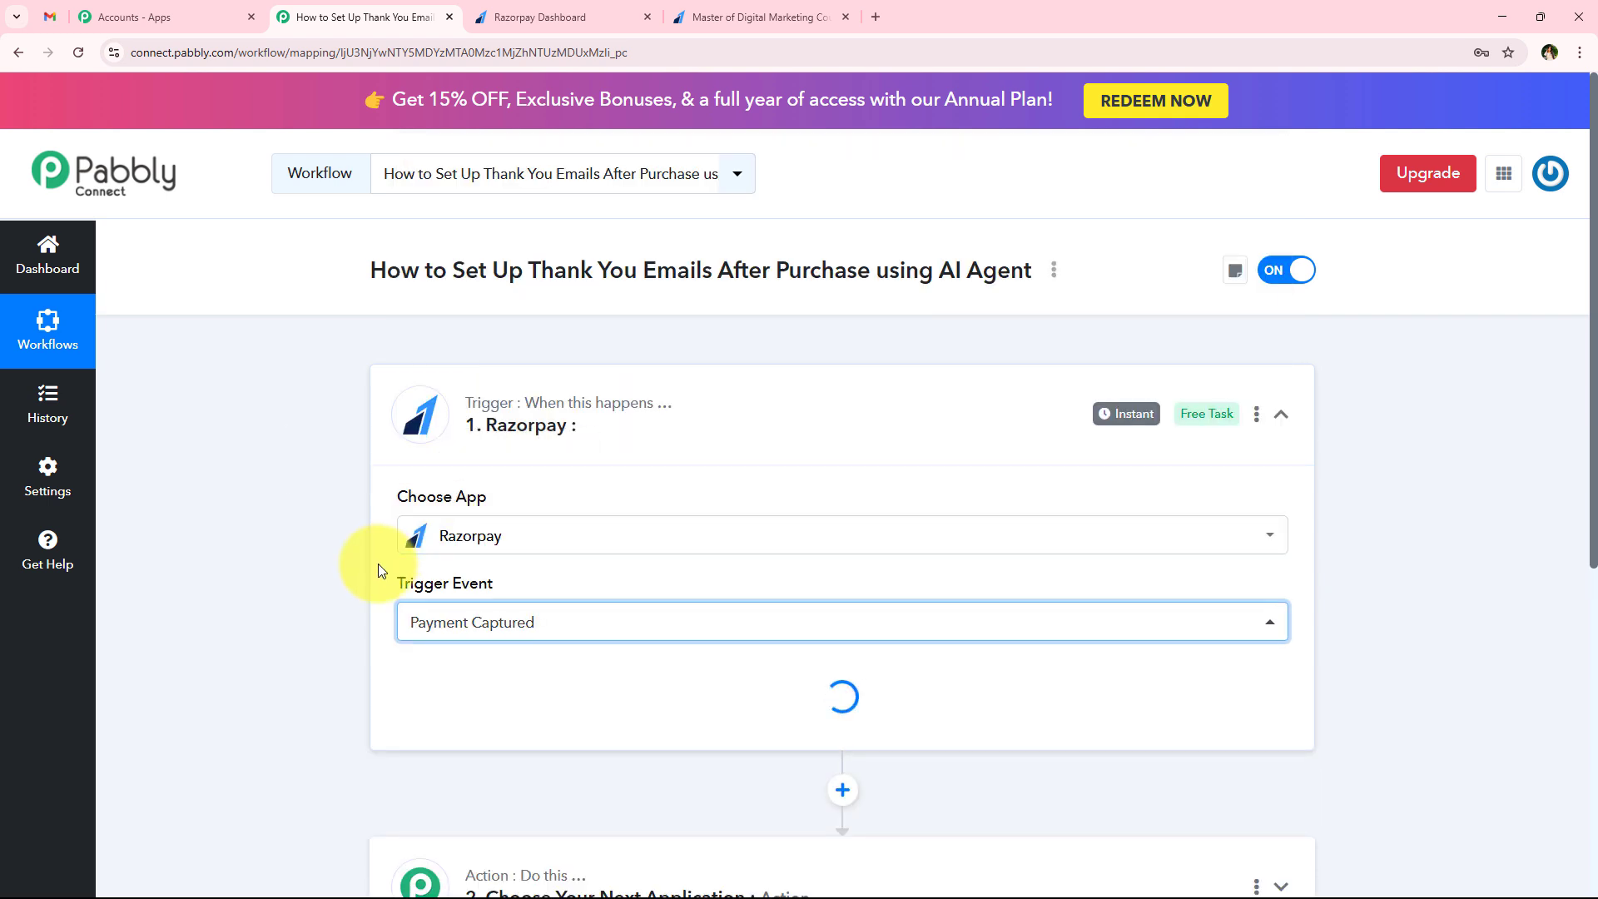
Copy the Razorpay trigger's webhook URL and read the setup instructions beneath it
{"action": "scroll", "coordinate": [484, 631], "scroll_direction": "down", "scroll_amount": 3}
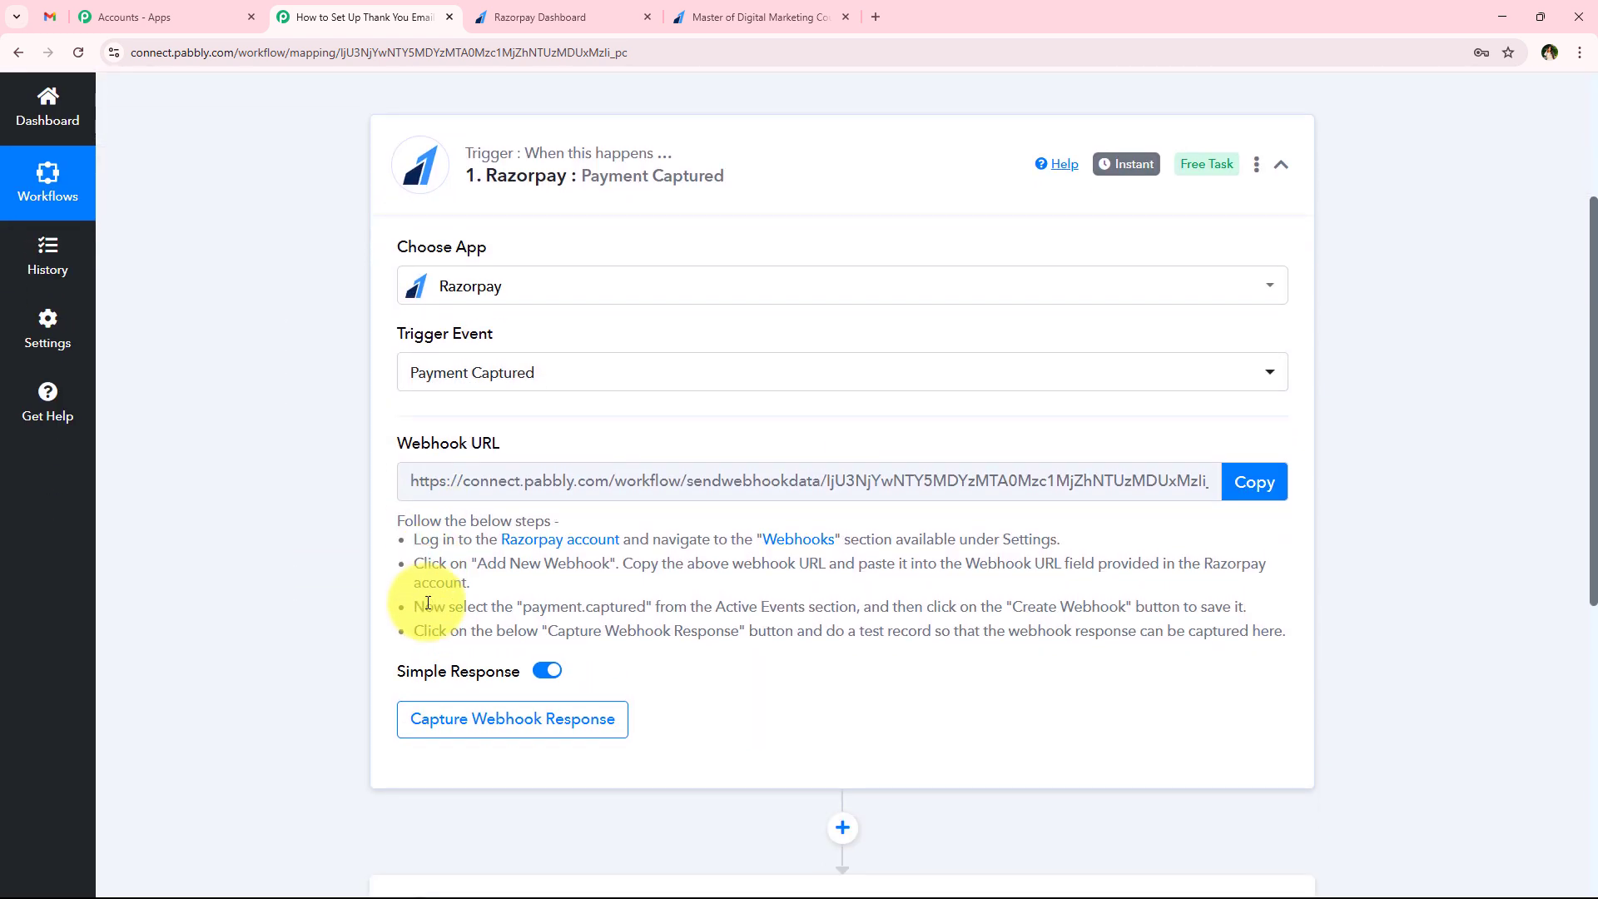
{"action": "left_click_drag", "start_coordinate": [376, 444], "coordinate": [513, 448]}
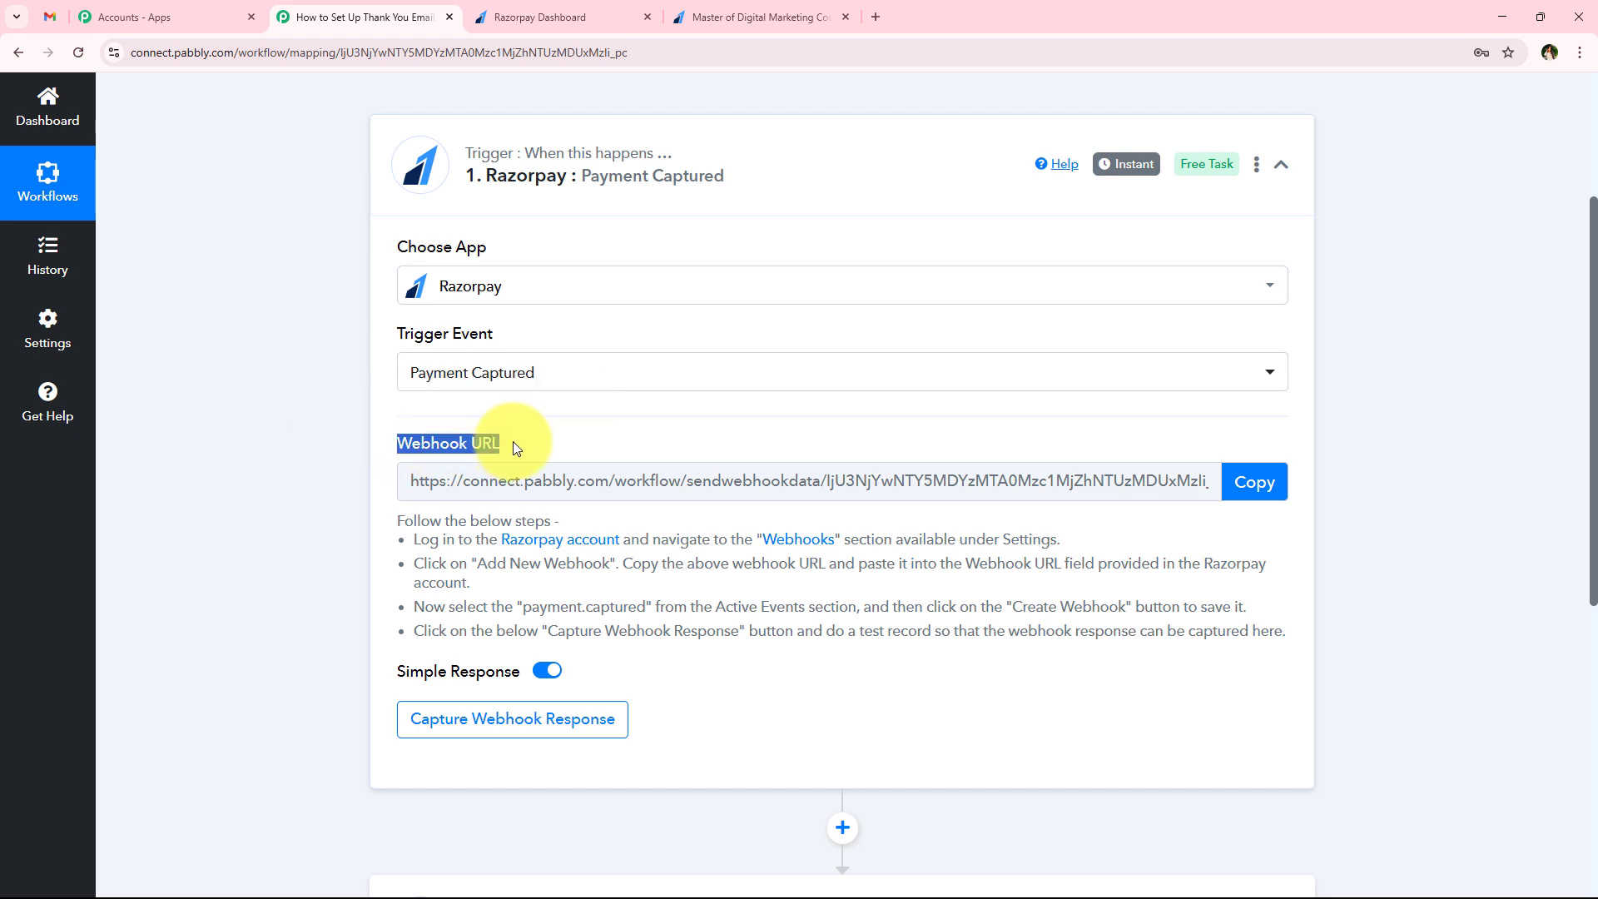
{"action": "left_click", "coordinate": [517, 448]}
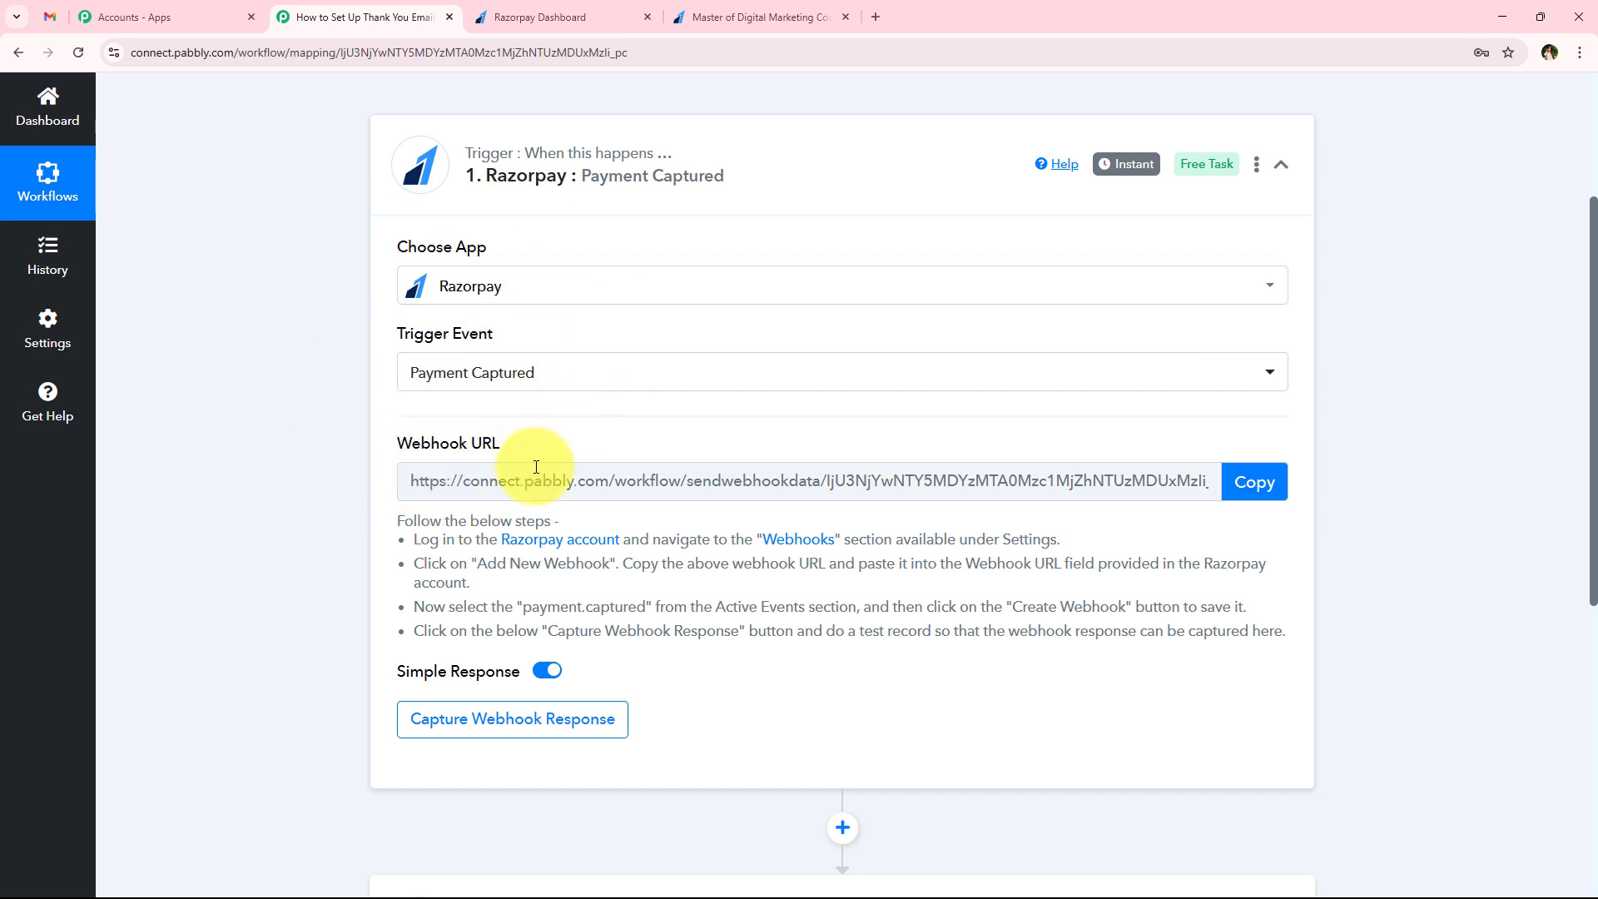
{"action": "left_click", "coordinate": [1253, 482]}
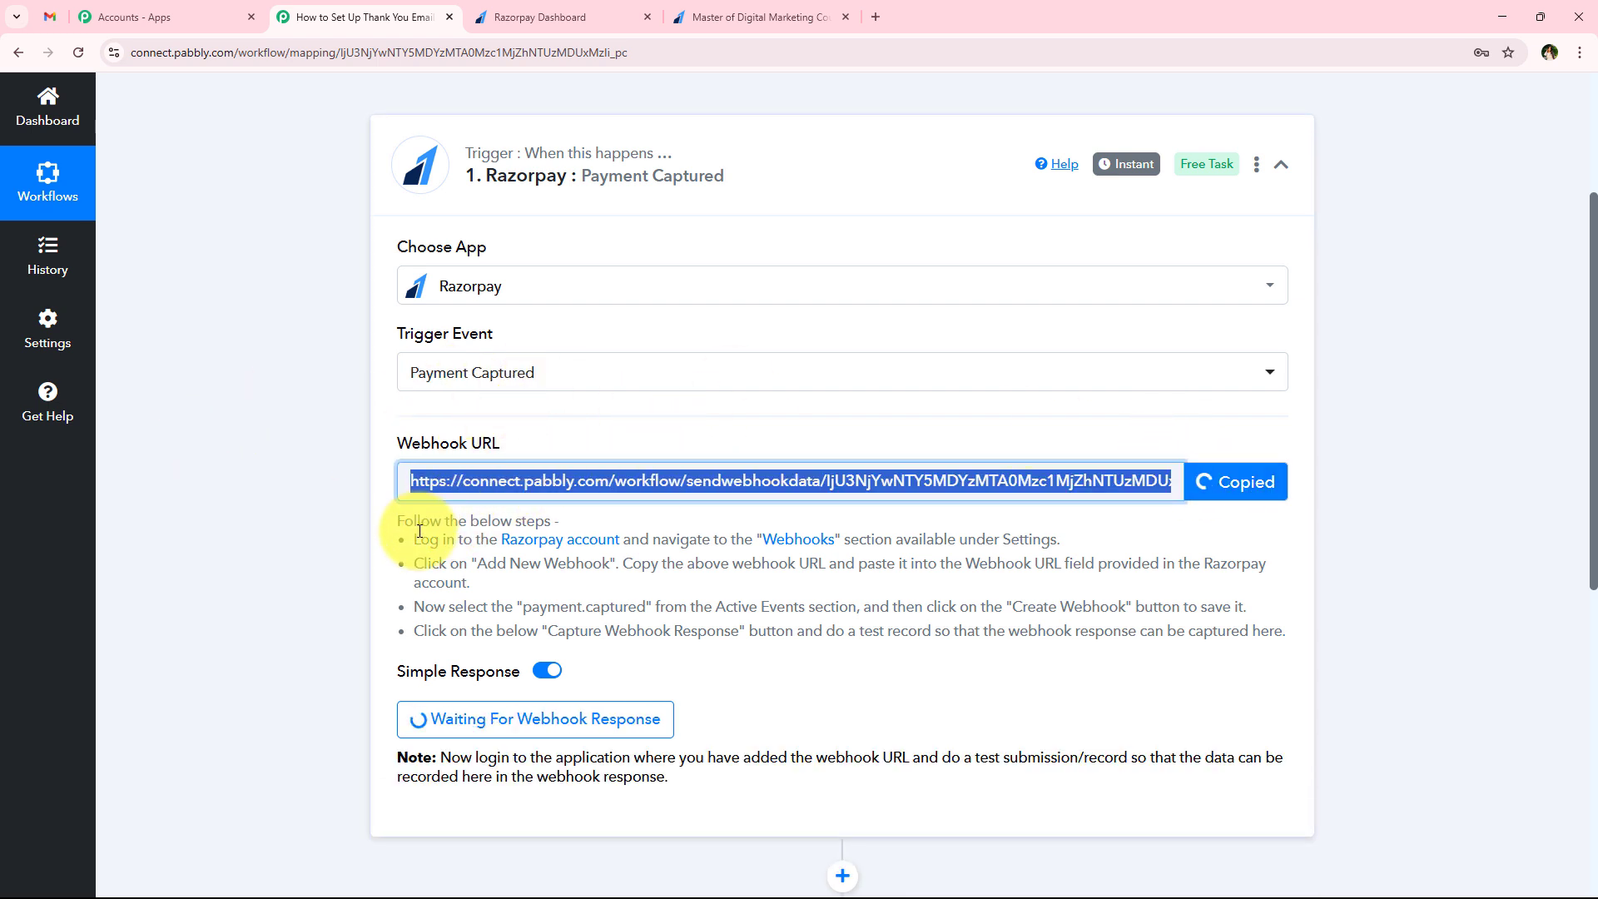
{"action": "left_click_drag", "start_coordinate": [421, 539], "coordinate": [1101, 607]}
{"action": "left_click_drag", "start_coordinate": [1253, 628], "coordinate": [1327, 624]}
{"action": "left_click", "coordinate": [1320, 625]}
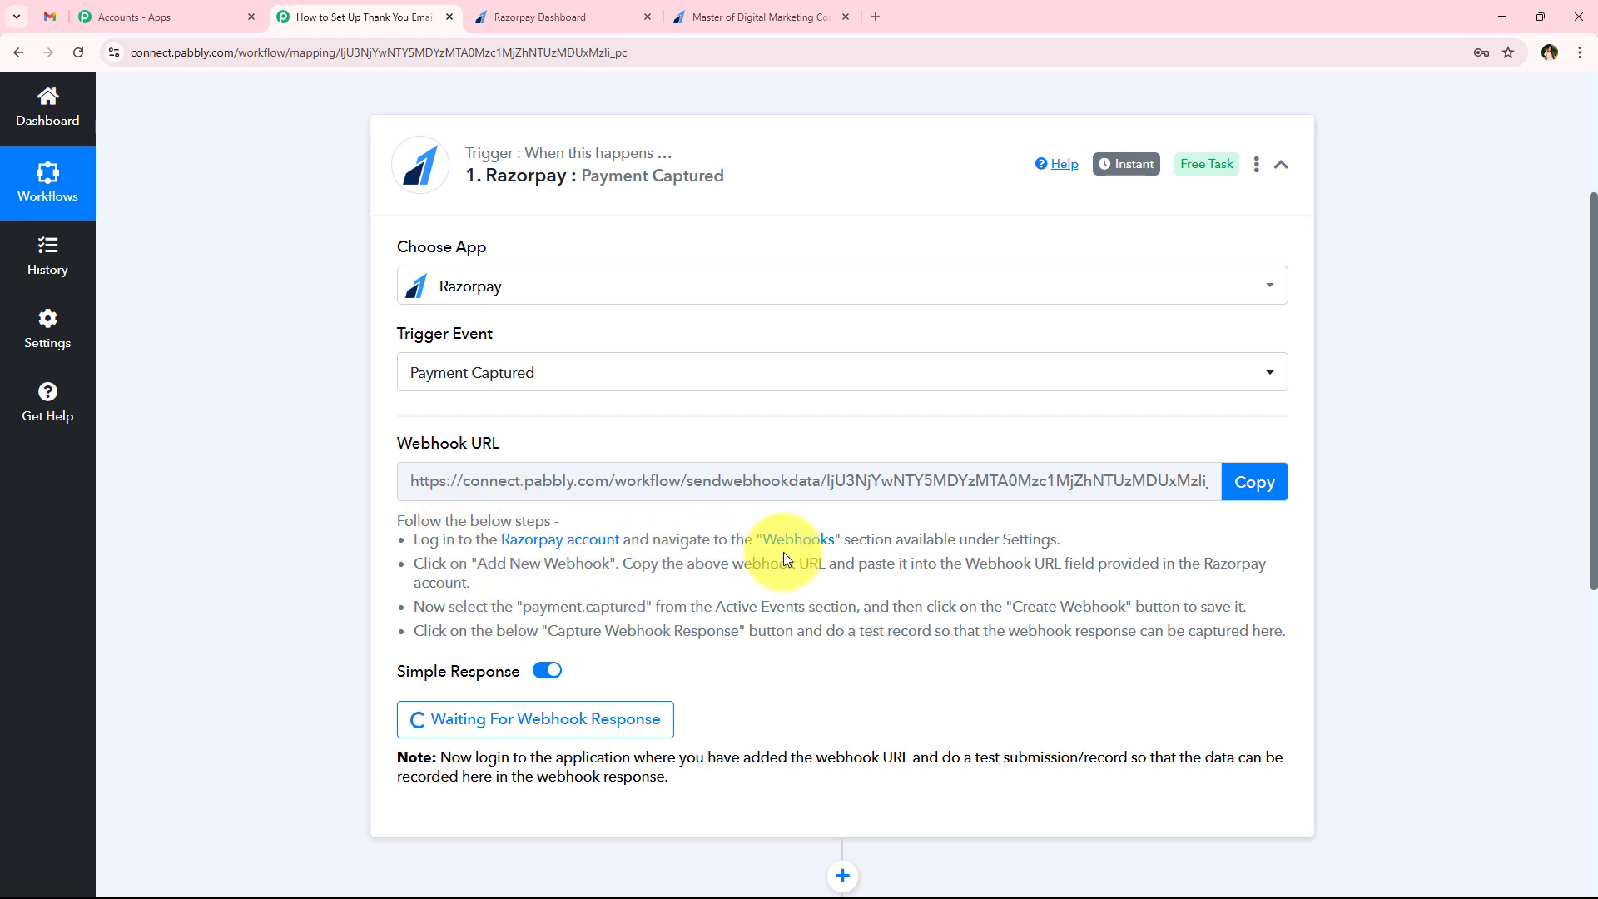
Switch to the Razorpay Dashboard and open the Webhooks section of the developer settings
{"action": "left_click", "coordinate": [568, 11]}
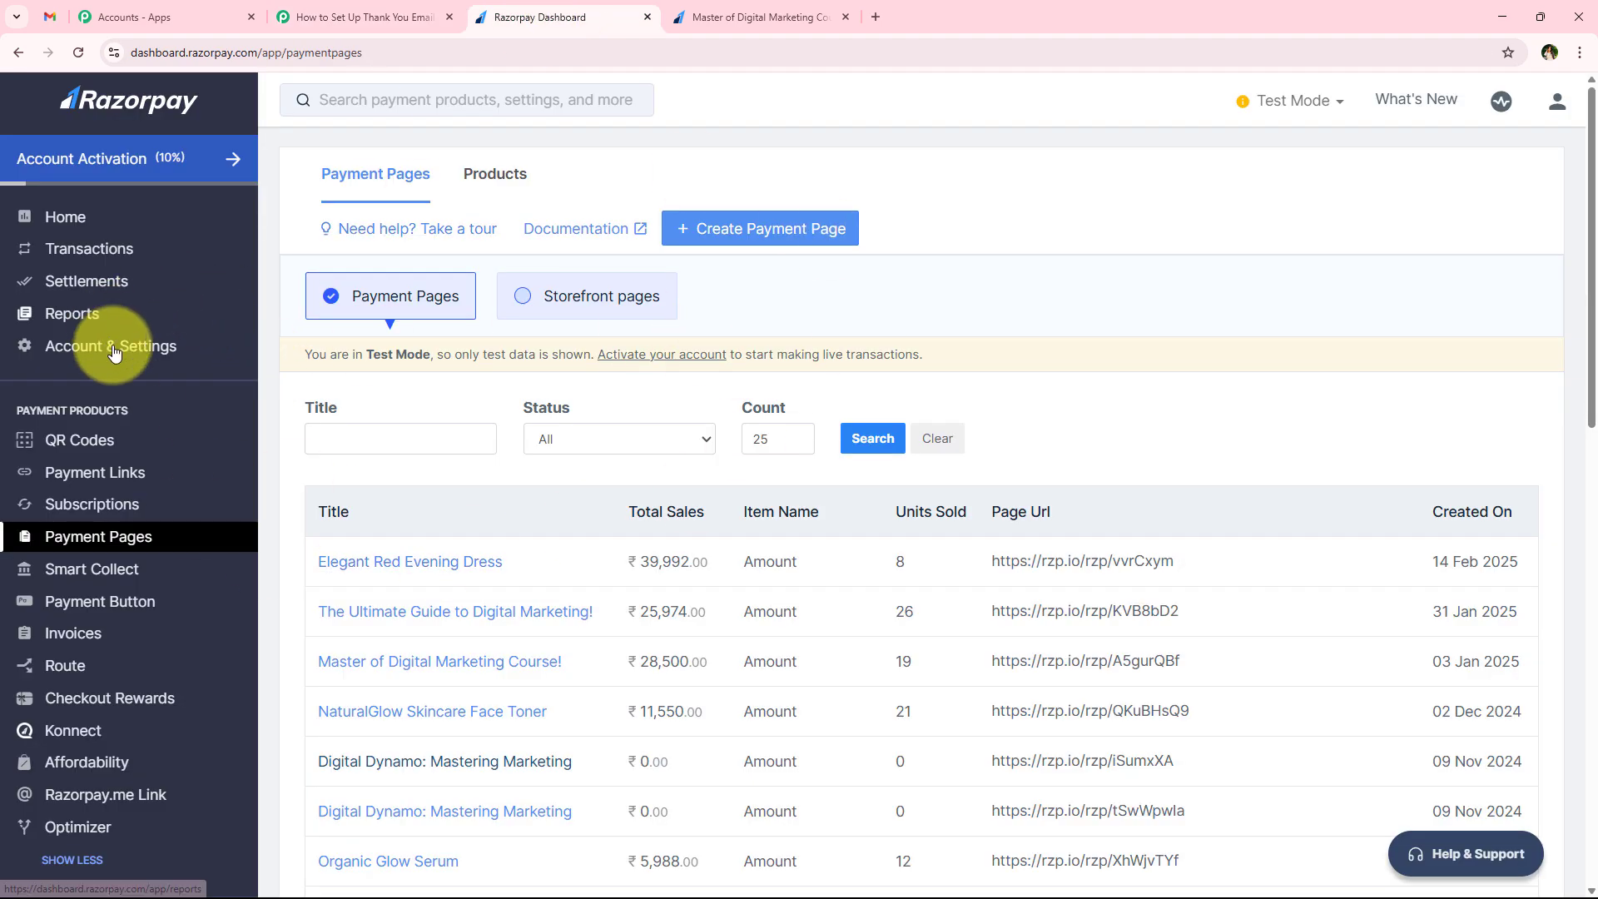
{"action": "scroll", "coordinate": [111, 426], "scroll_direction": "down", "scroll_amount": 3}
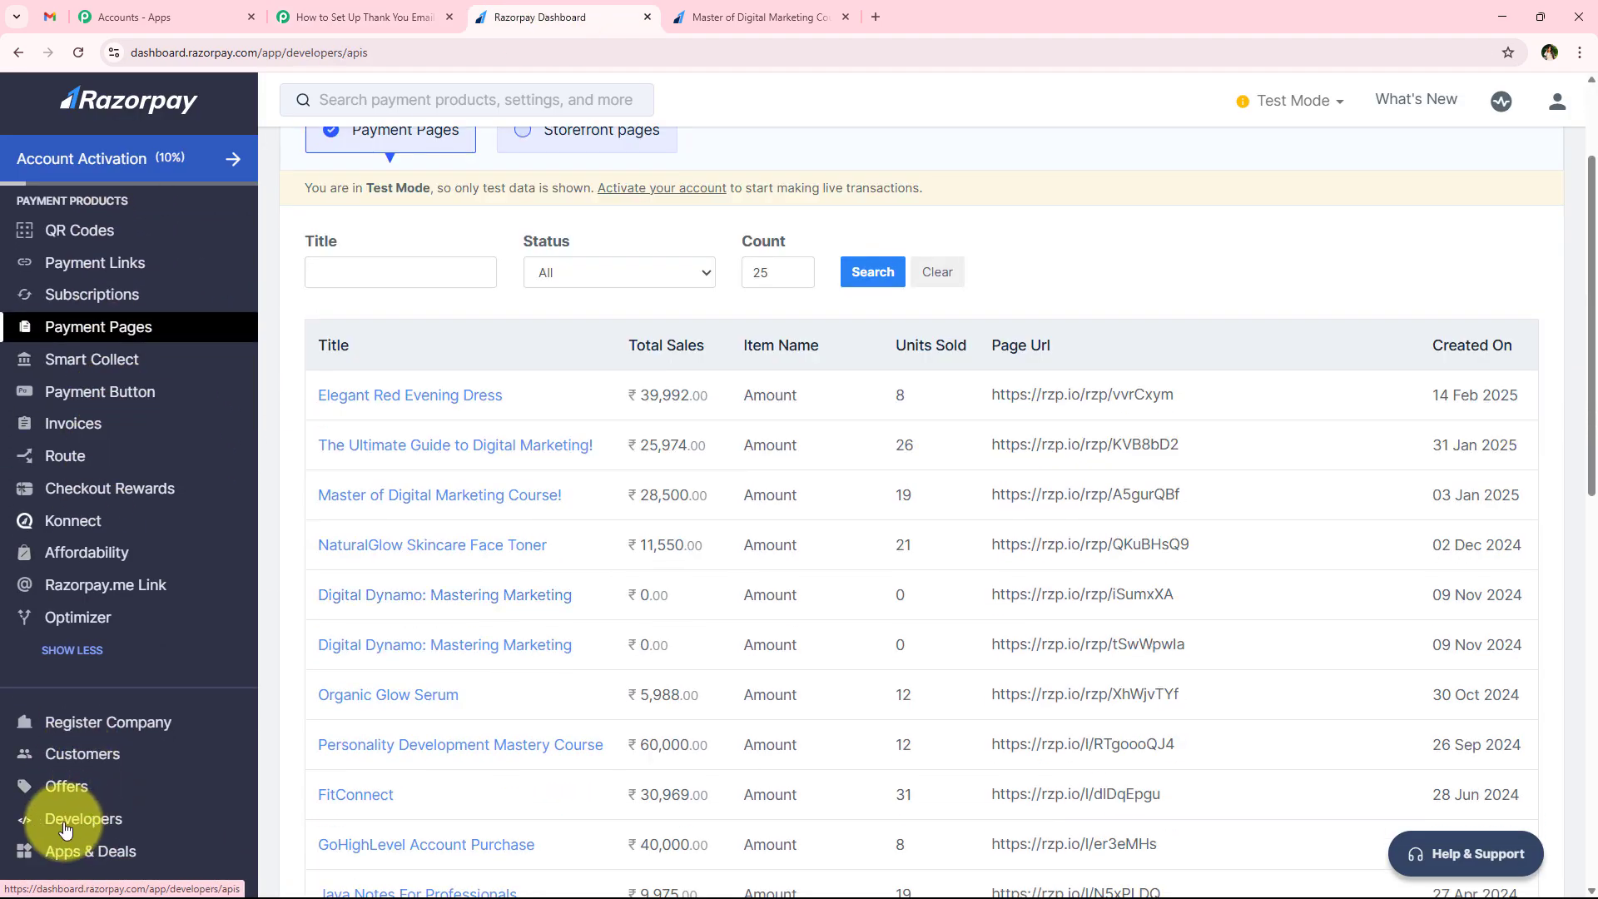
{"action": "left_click", "coordinate": [107, 830]}
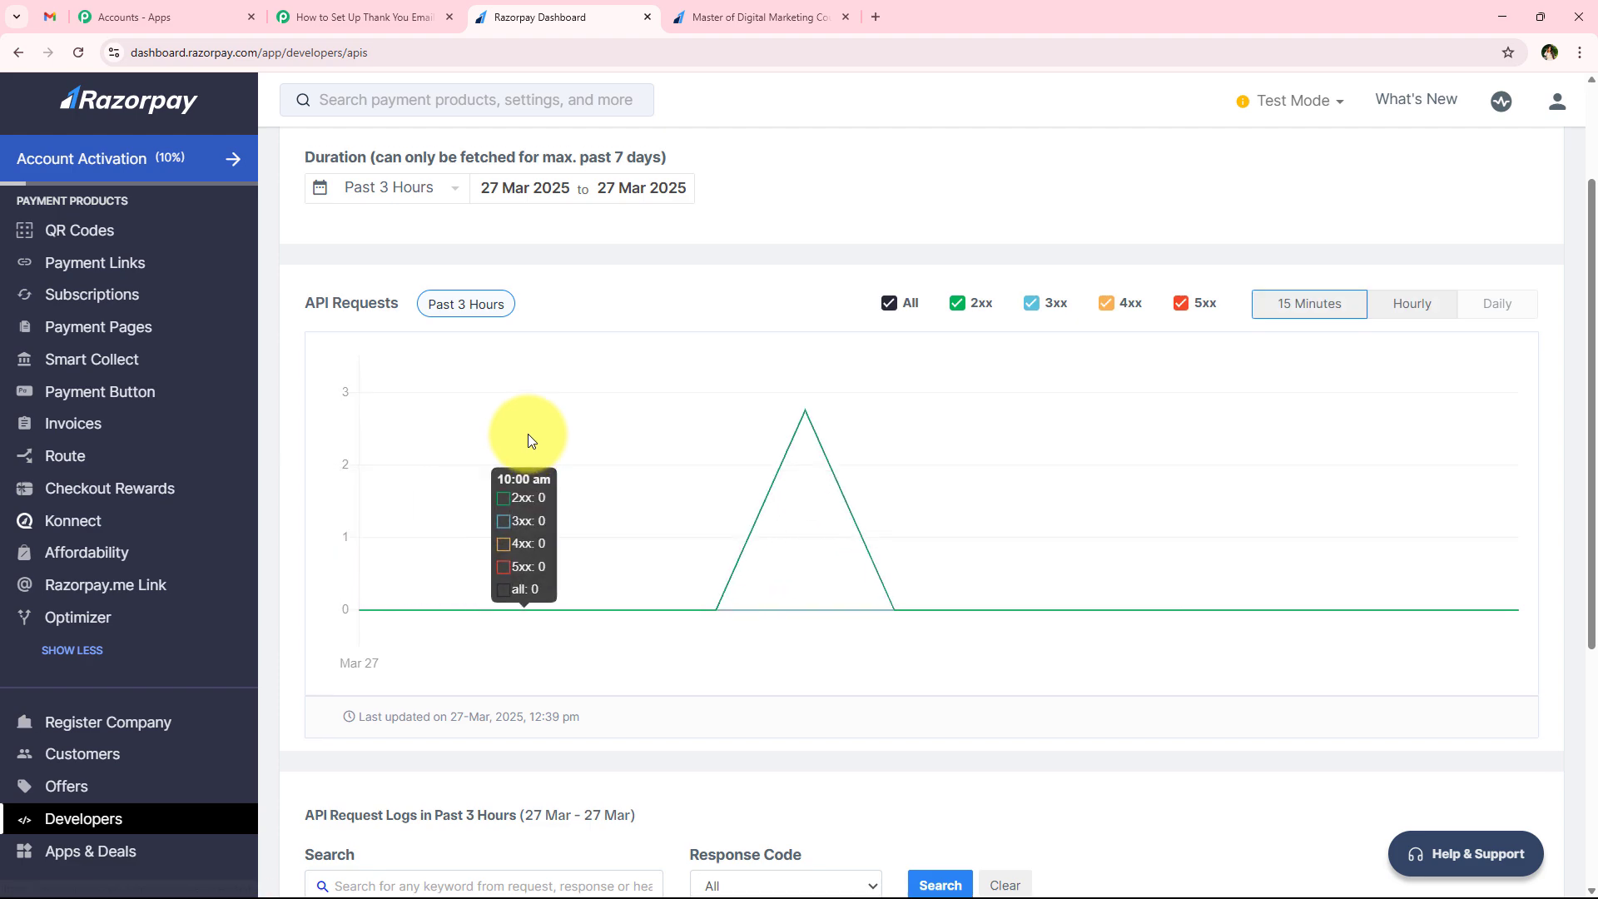
{"action": "scroll", "coordinate": [529, 440], "scroll_direction": "up", "scroll_amount": 2}
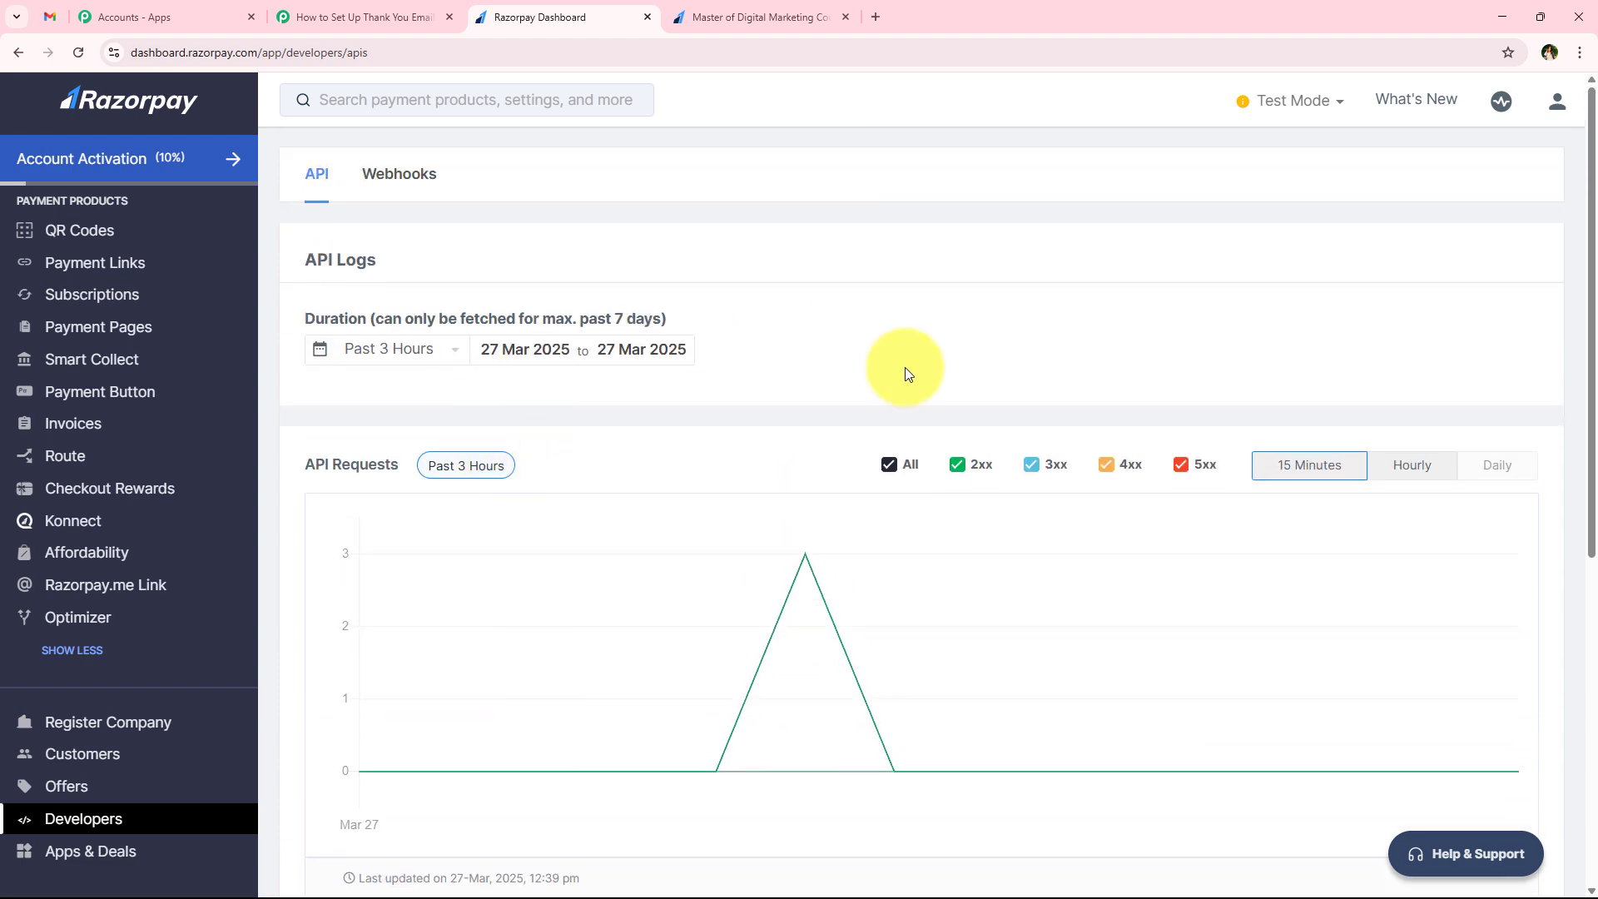
{"action": "left_click", "coordinate": [397, 182]}
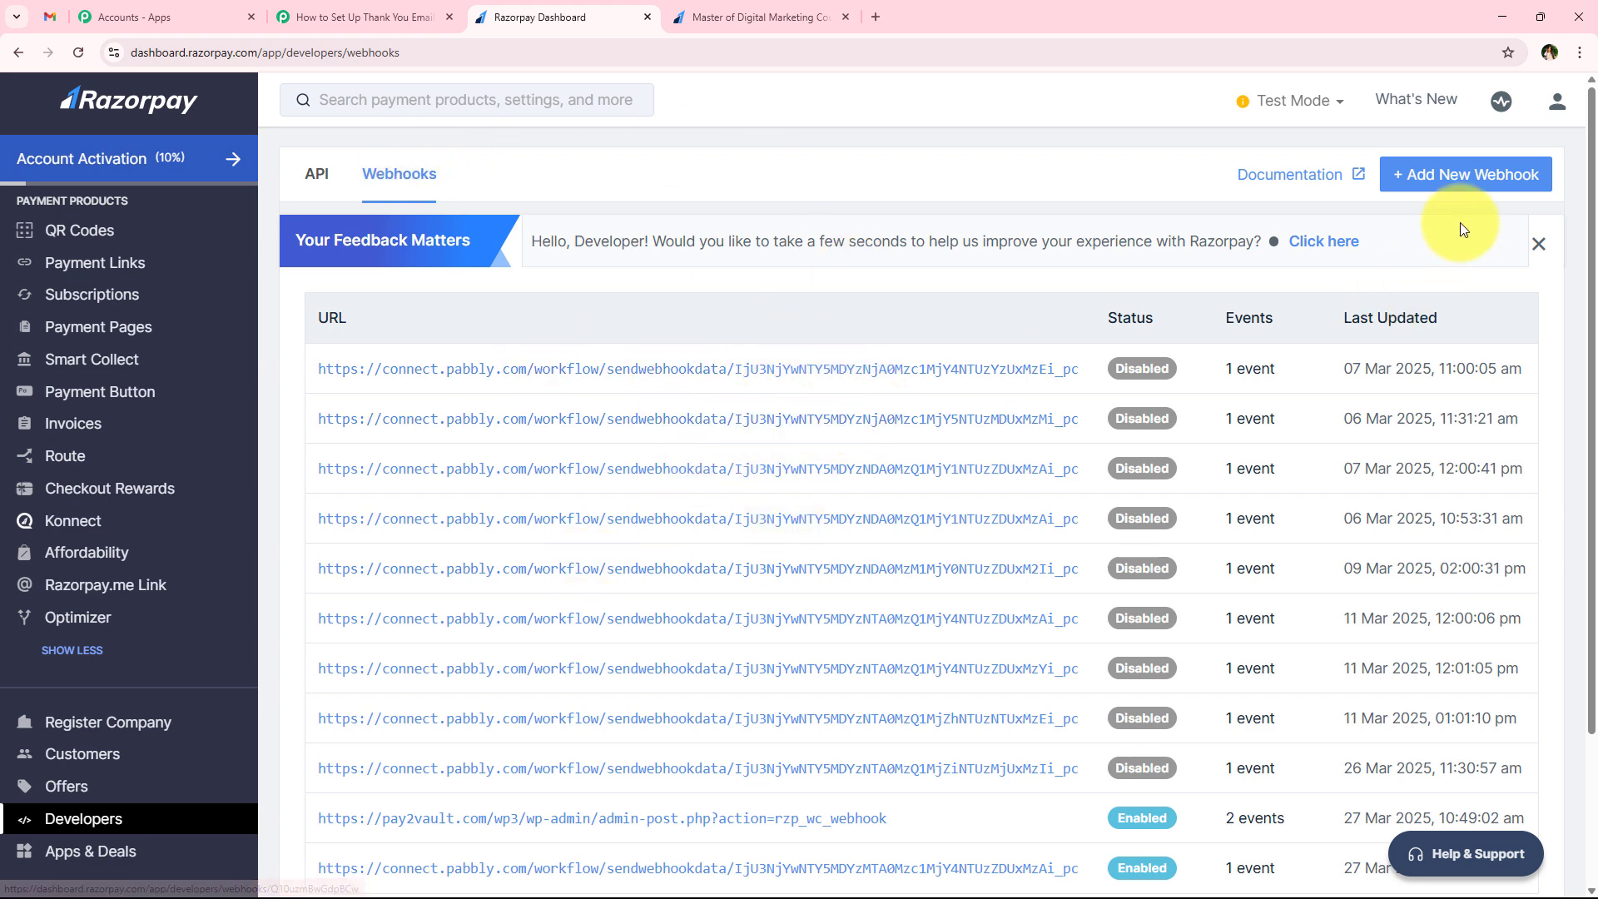
Start a new Razorpay webhook and paste the copied Pabbly Connect URL as its webhook URL
{"action": "left_click", "coordinate": [1455, 194]}
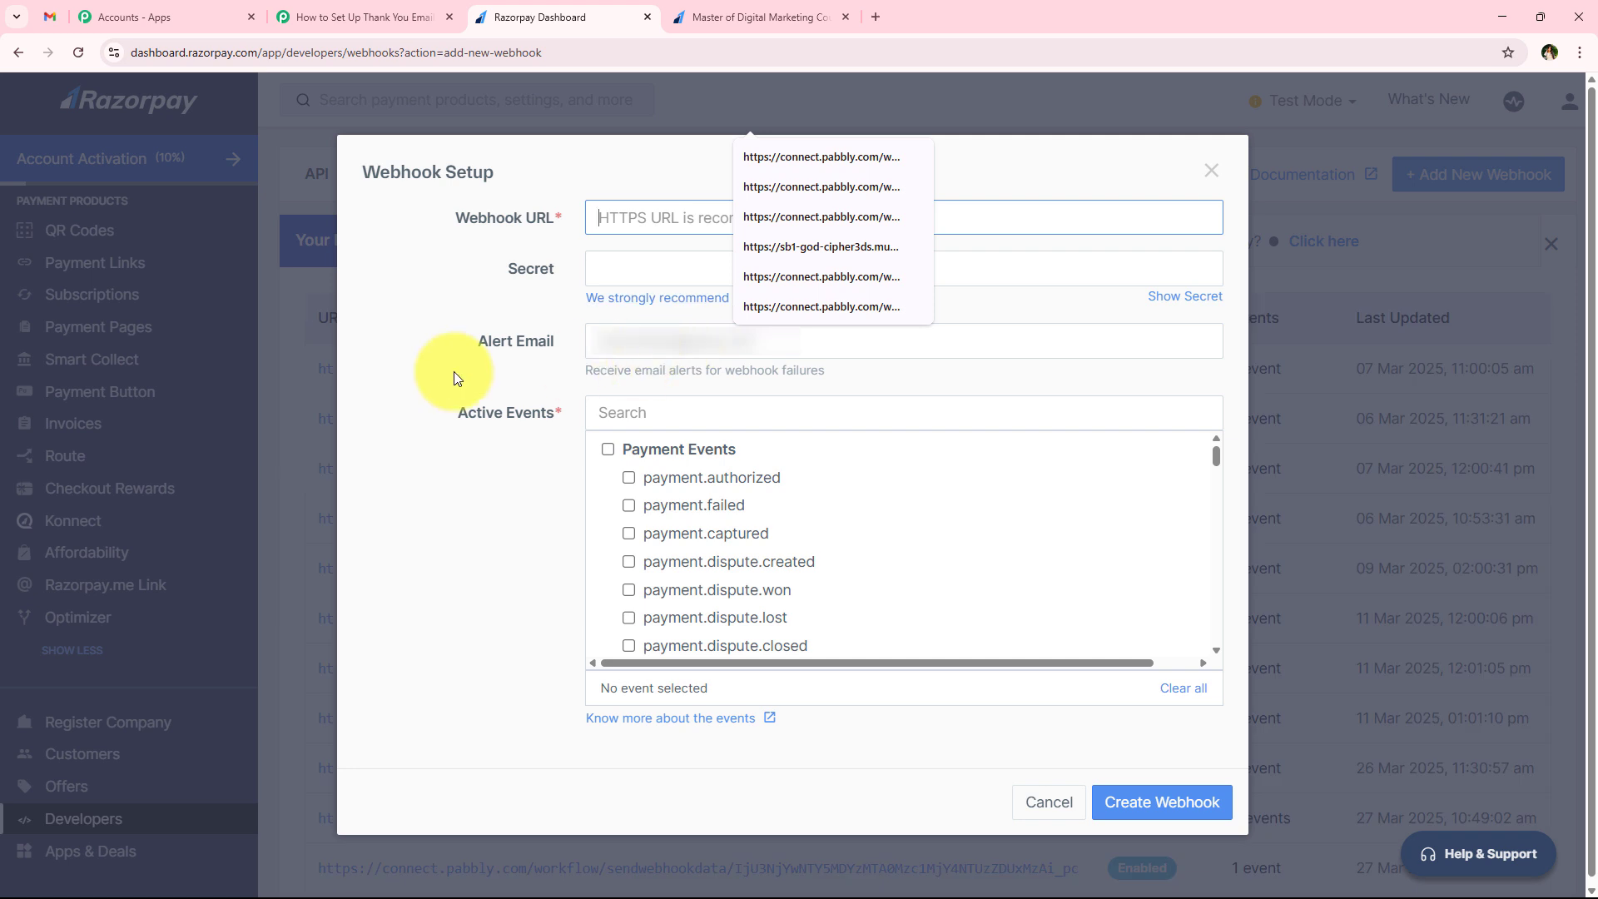
{"action": "left_click", "coordinate": [606, 227]}
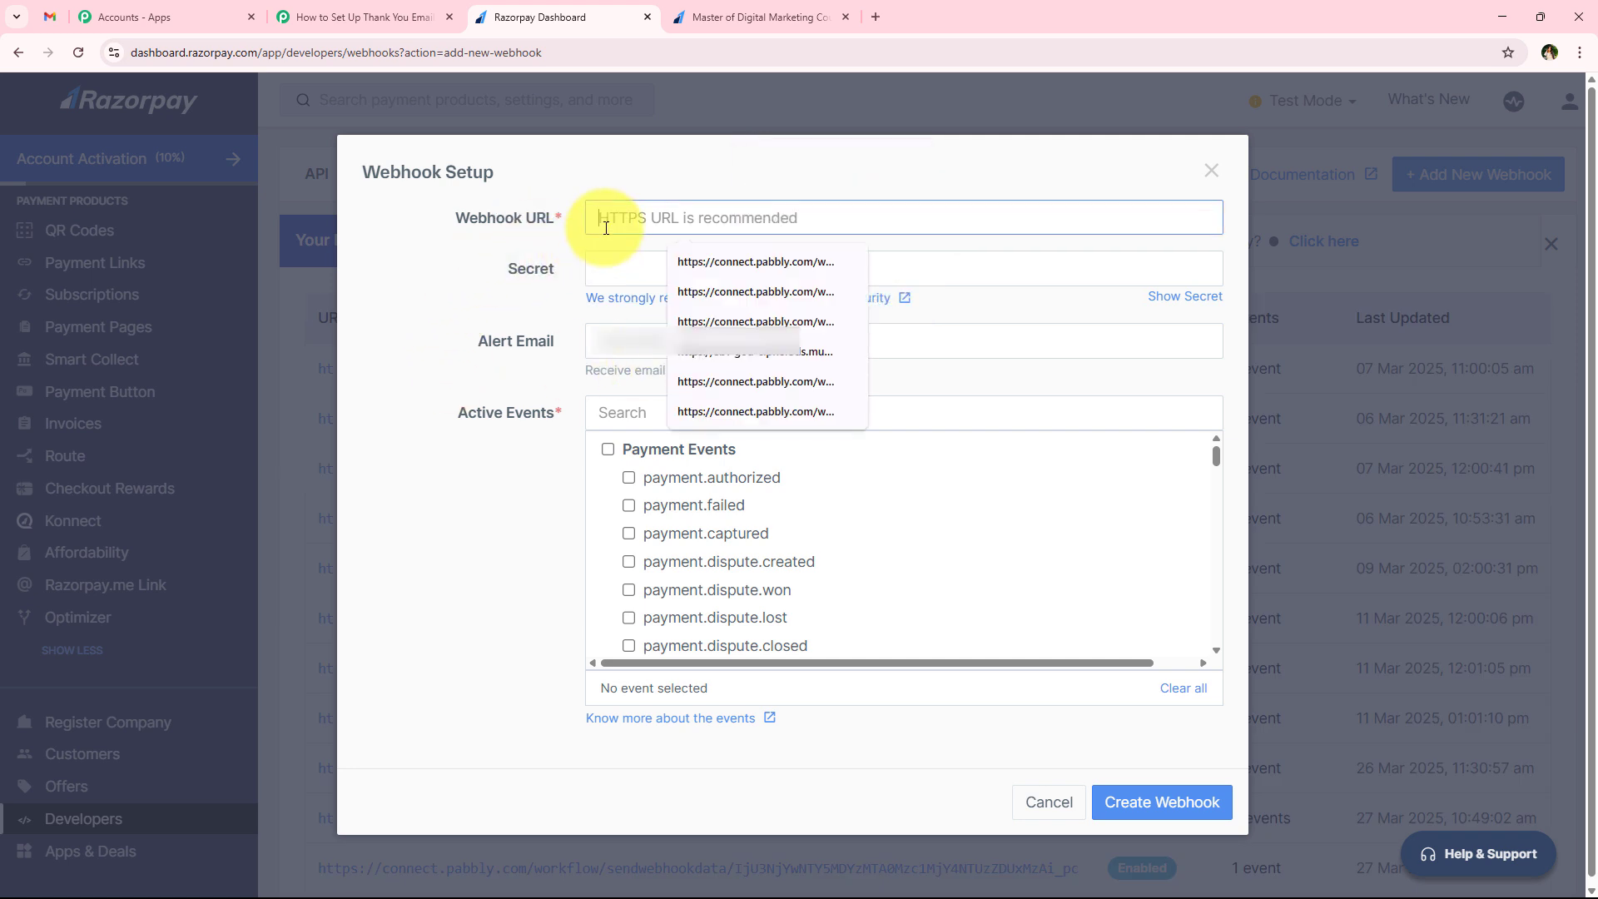
{"action": "key", "text": "ctrl+v"}
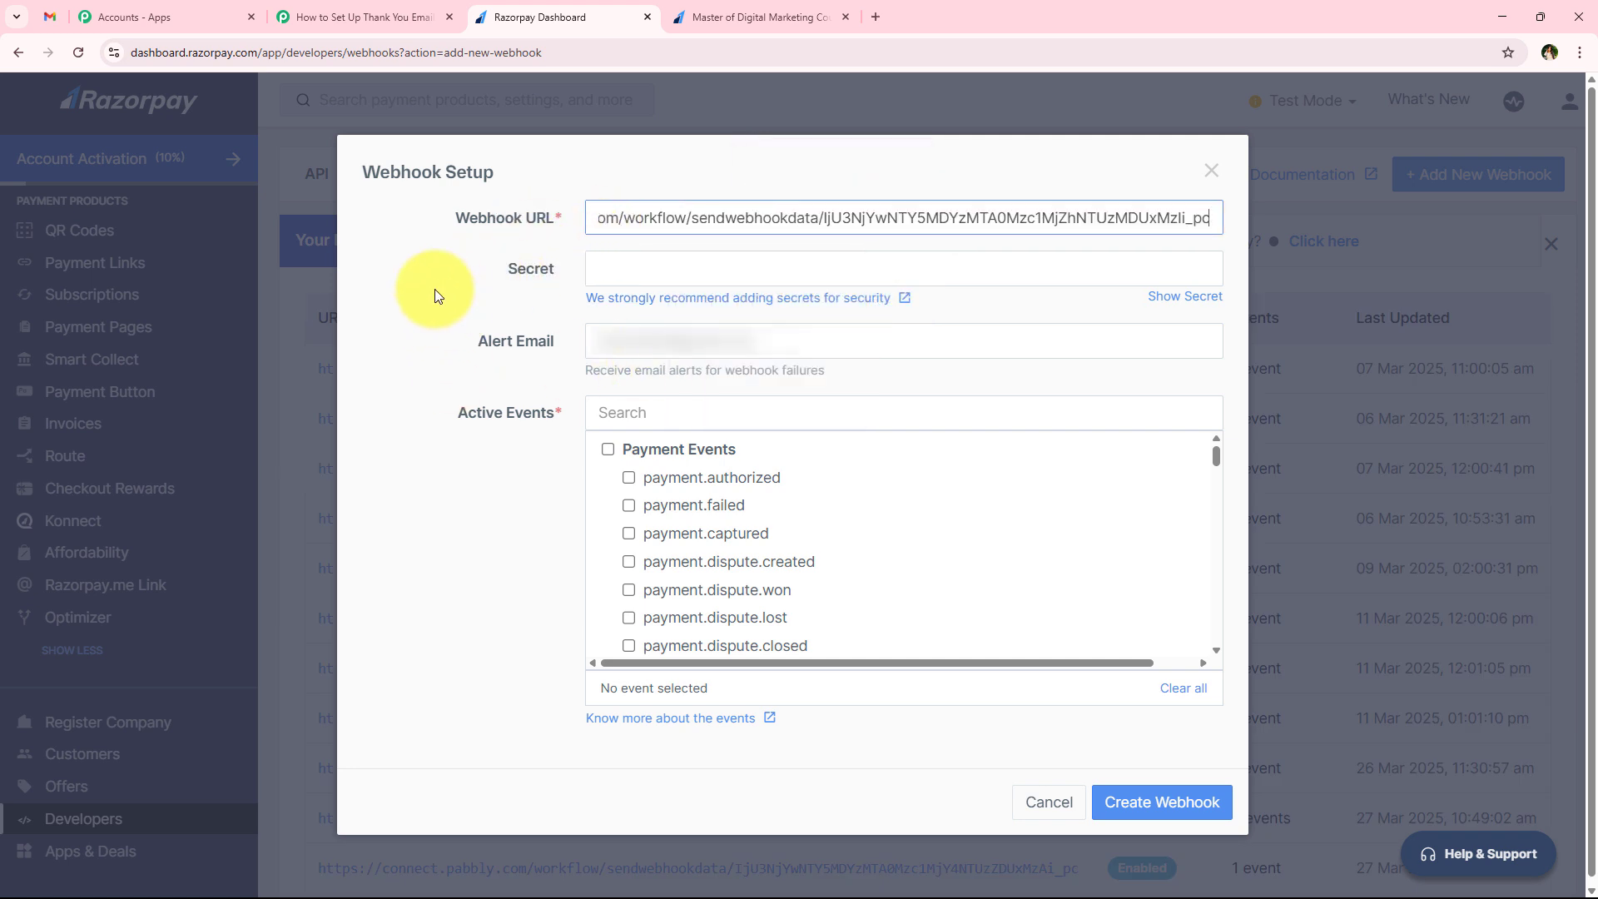
{"action": "left_click", "coordinate": [434, 288]}
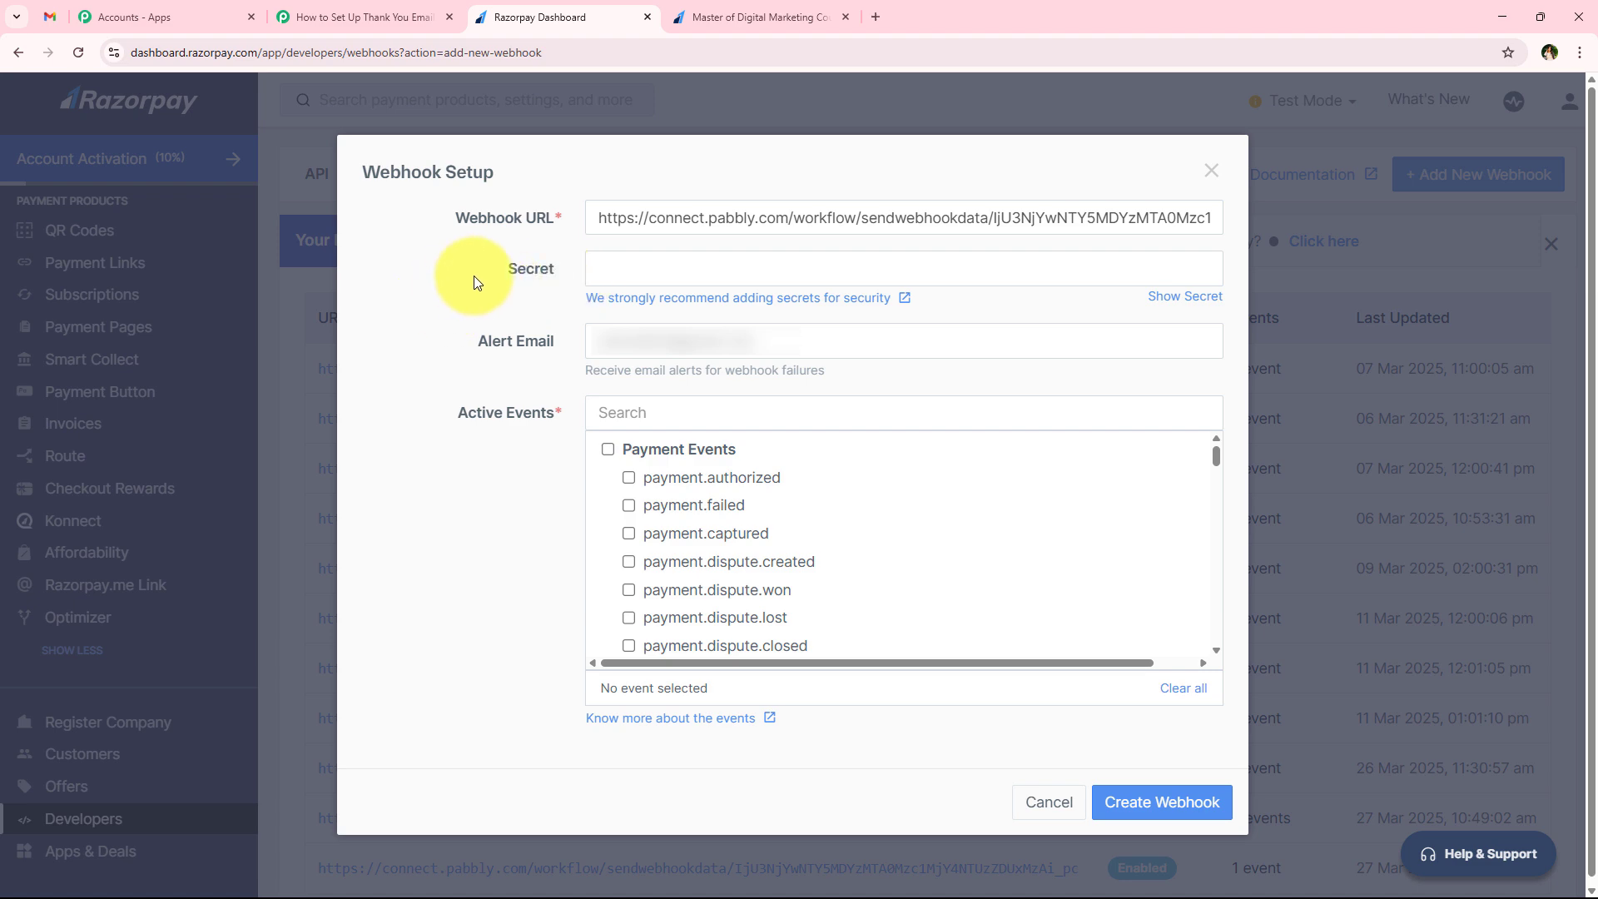
{"action": "left_click", "coordinate": [563, 395]}
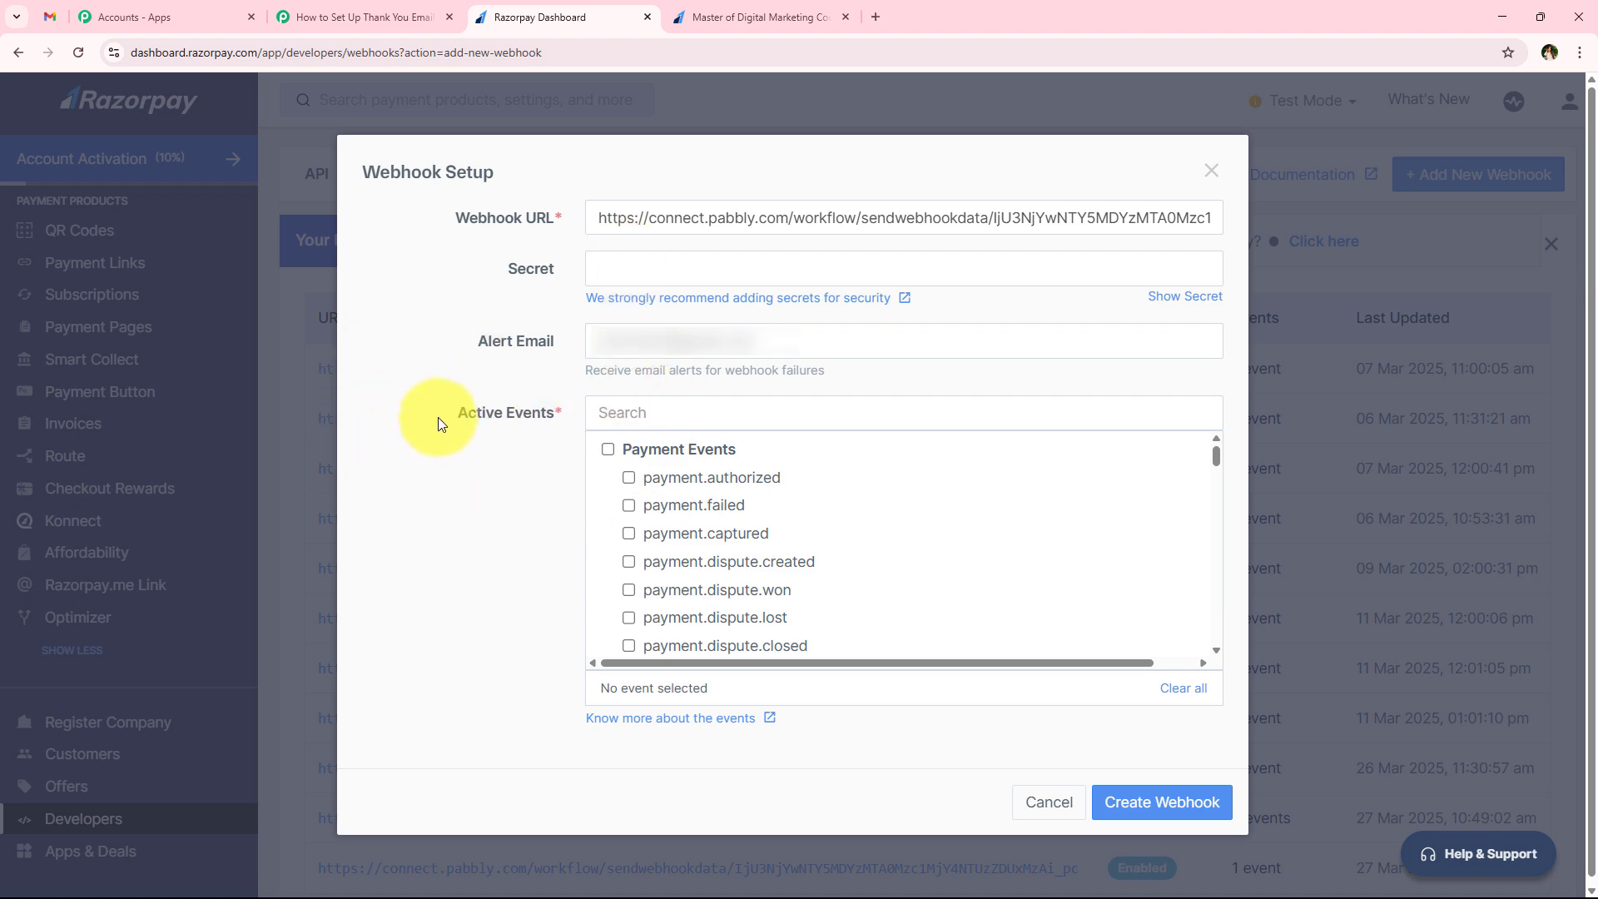
{"action": "left_click", "coordinate": [526, 496]}
Check the required event in the Pabbly Connect instructions, enable payment.captured for the Razorpay webhook and create it
{"action": "left_click", "coordinate": [316, 16]}
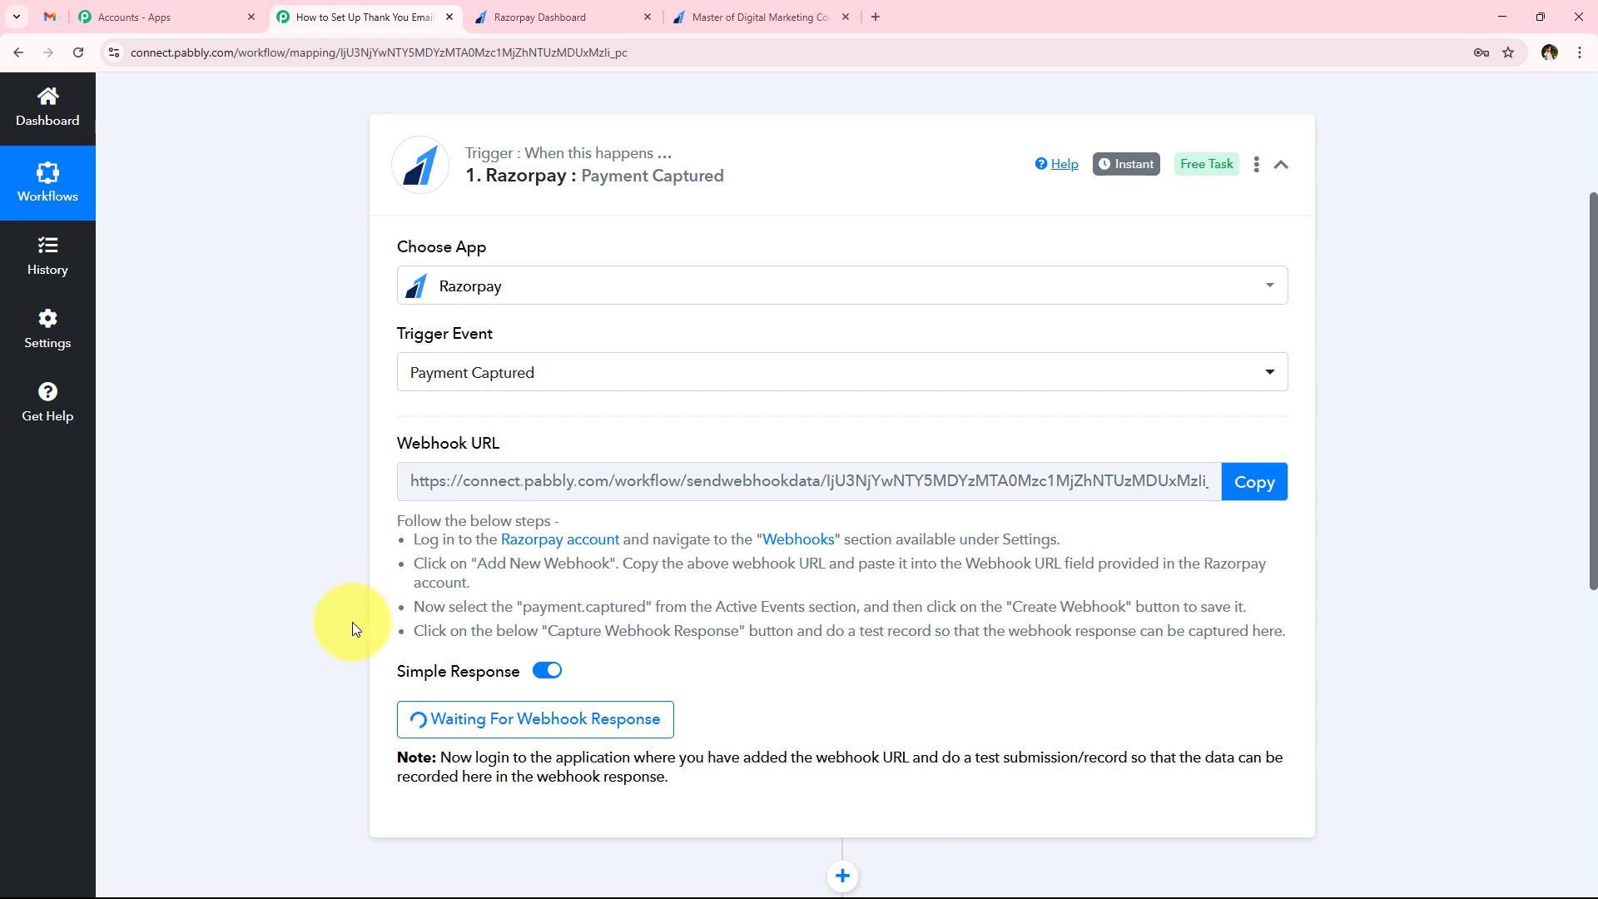
{"action": "left_click_drag", "start_coordinate": [449, 607], "coordinate": [856, 611]}
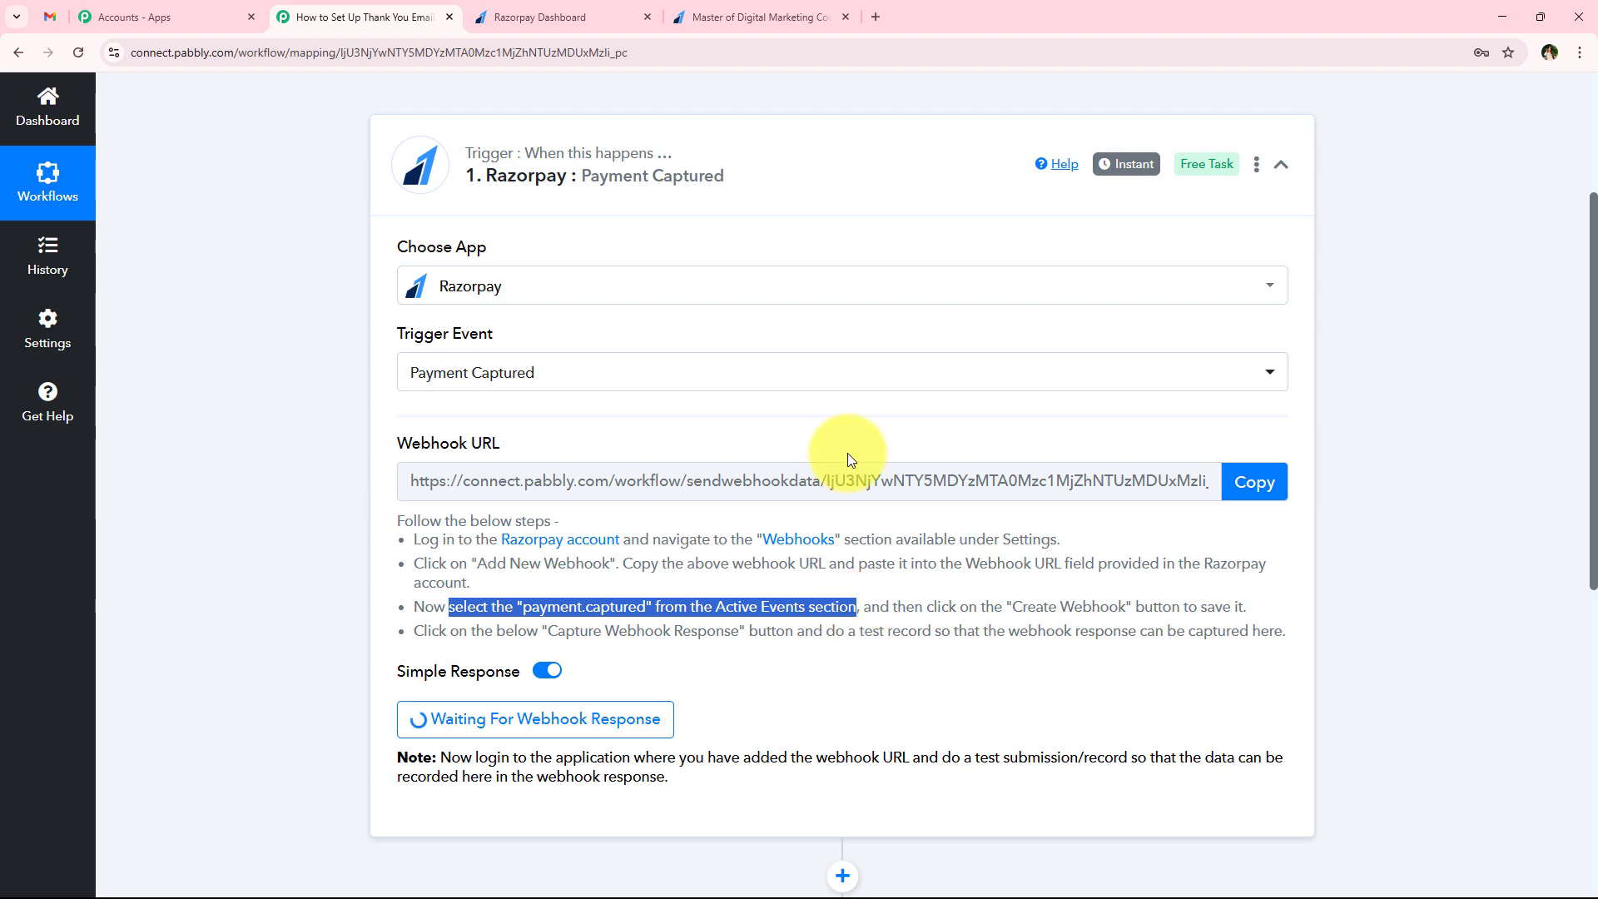
{"action": "left_click", "coordinate": [581, 18]}
{"action": "left_click", "coordinate": [628, 534]}
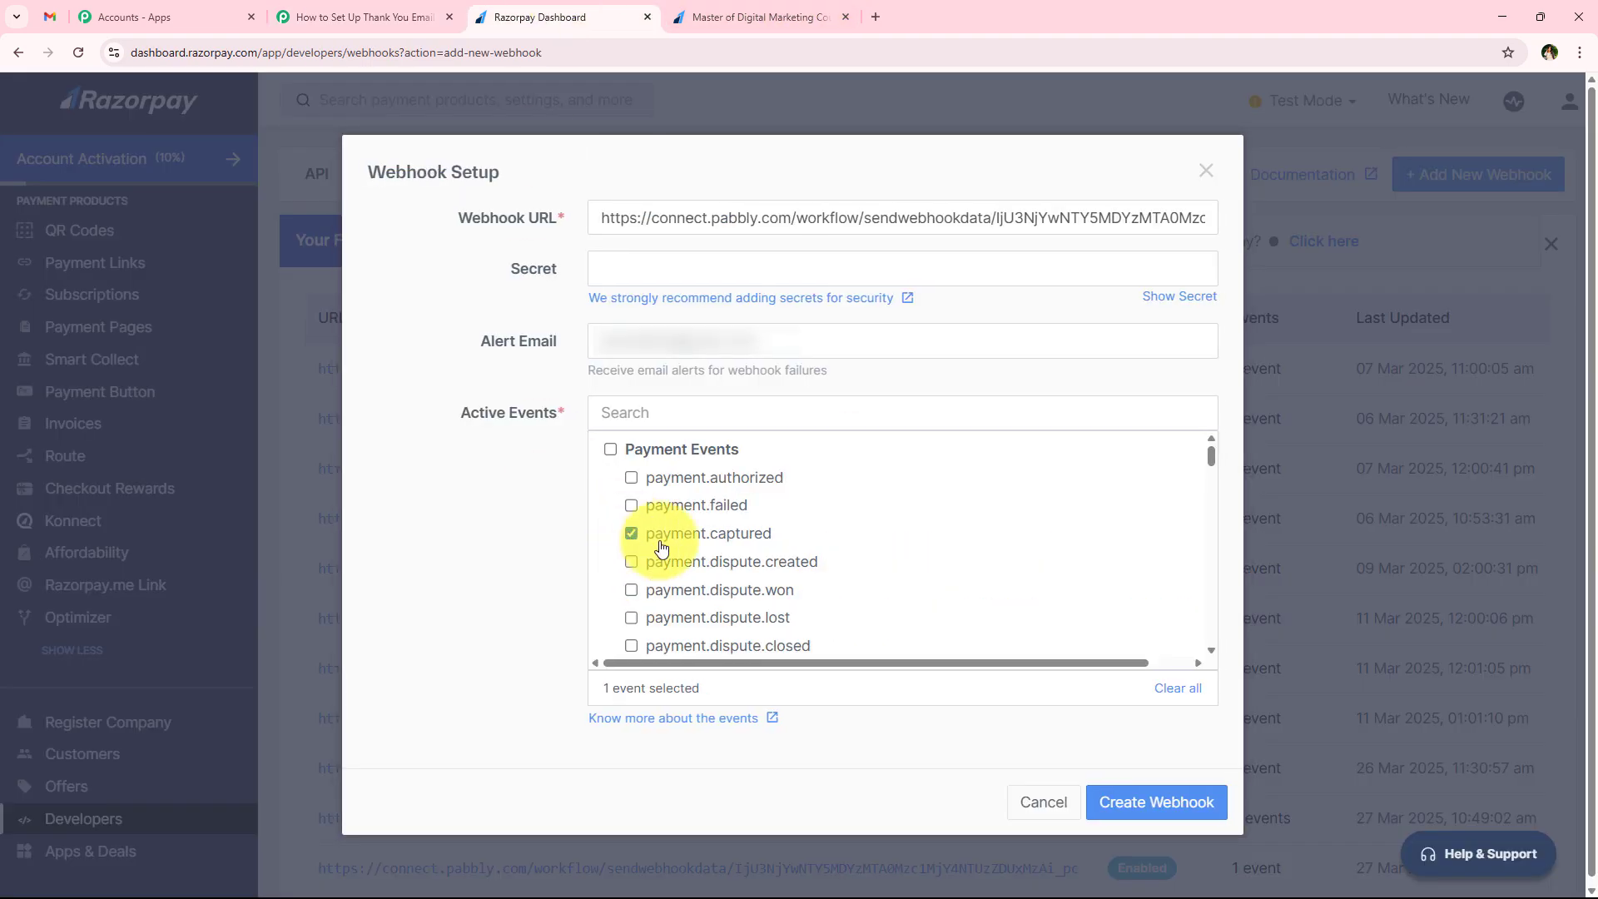
{"action": "left_click", "coordinate": [1141, 801]}
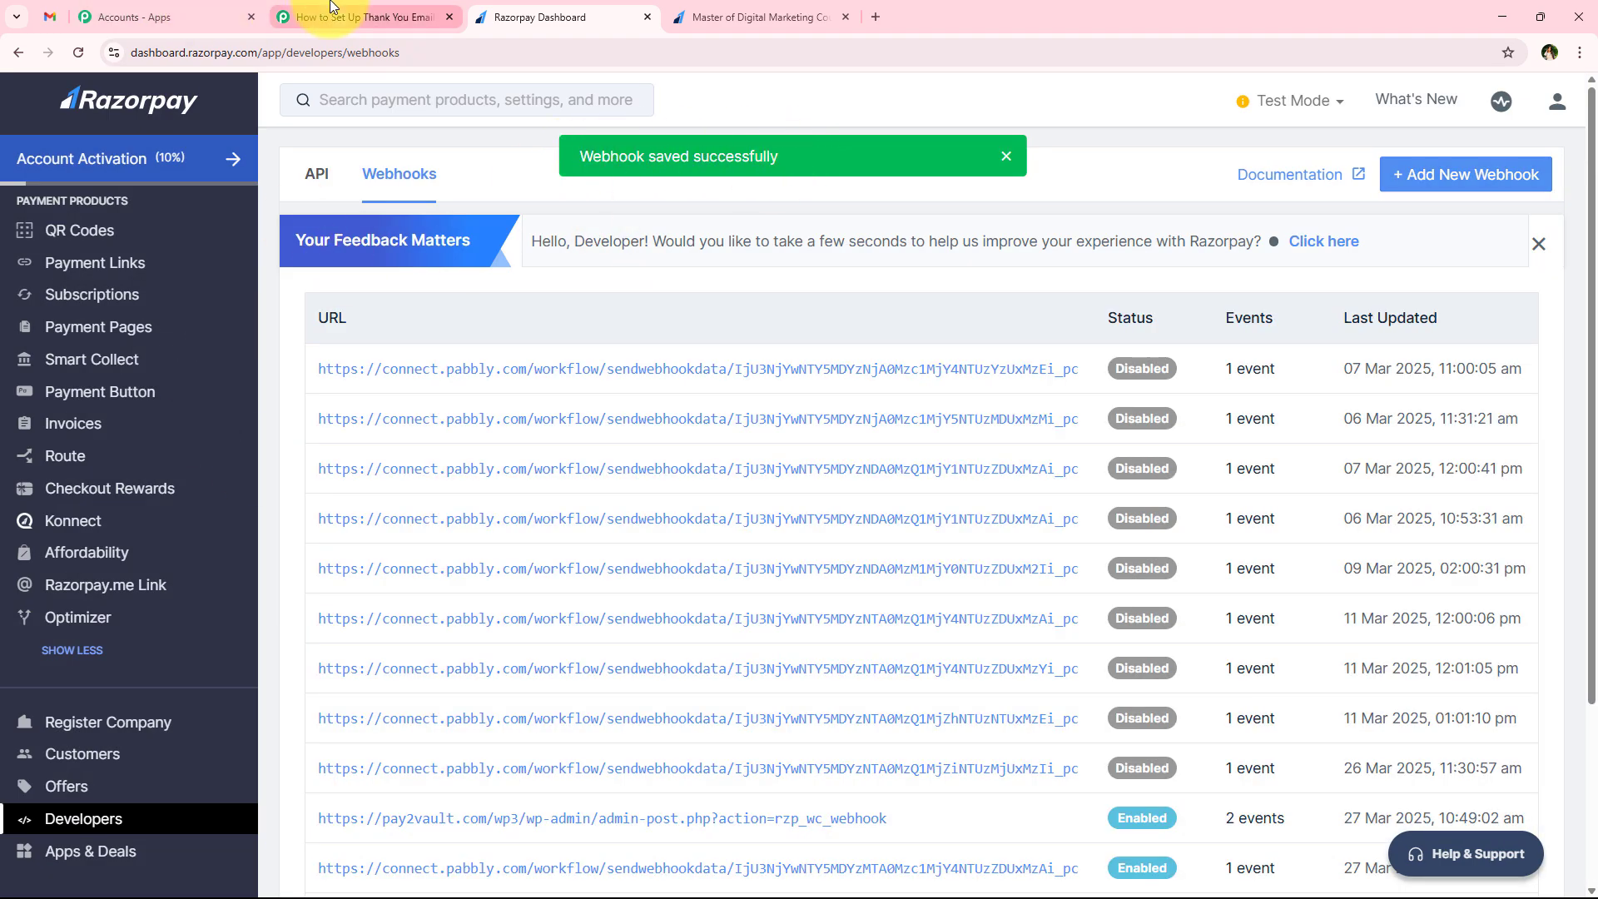
Return to the Pabbly Connect workflow and read the trigger's note about making a test submission
{"action": "left_click", "coordinate": [330, 9]}
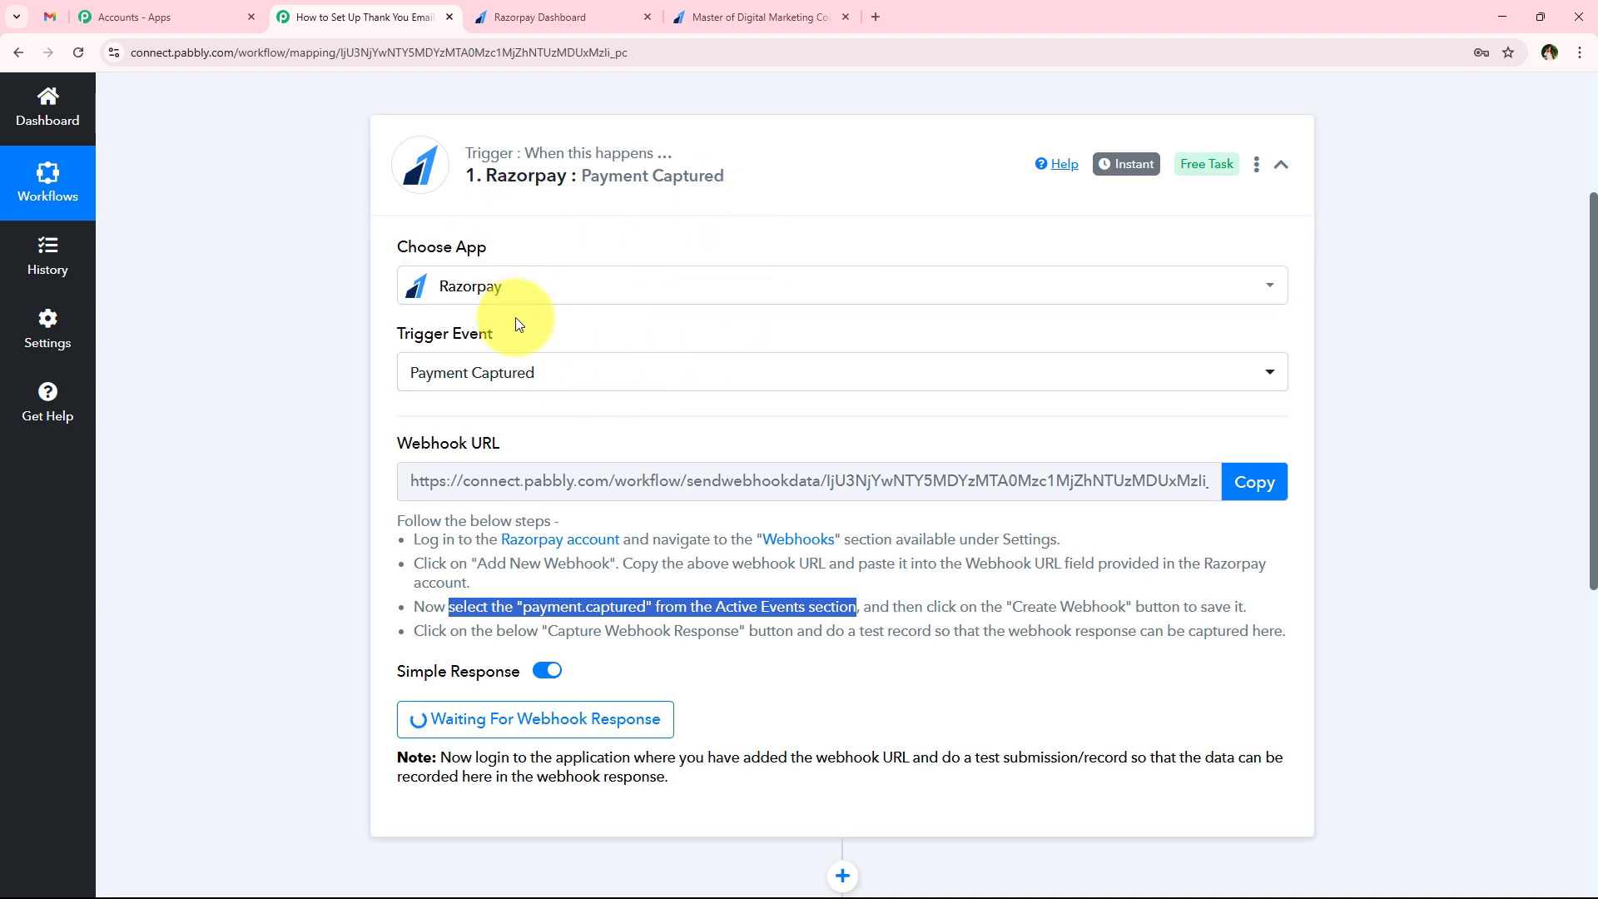
{"action": "scroll", "coordinate": [335, 470], "scroll_direction": "down", "scroll_amount": 2}
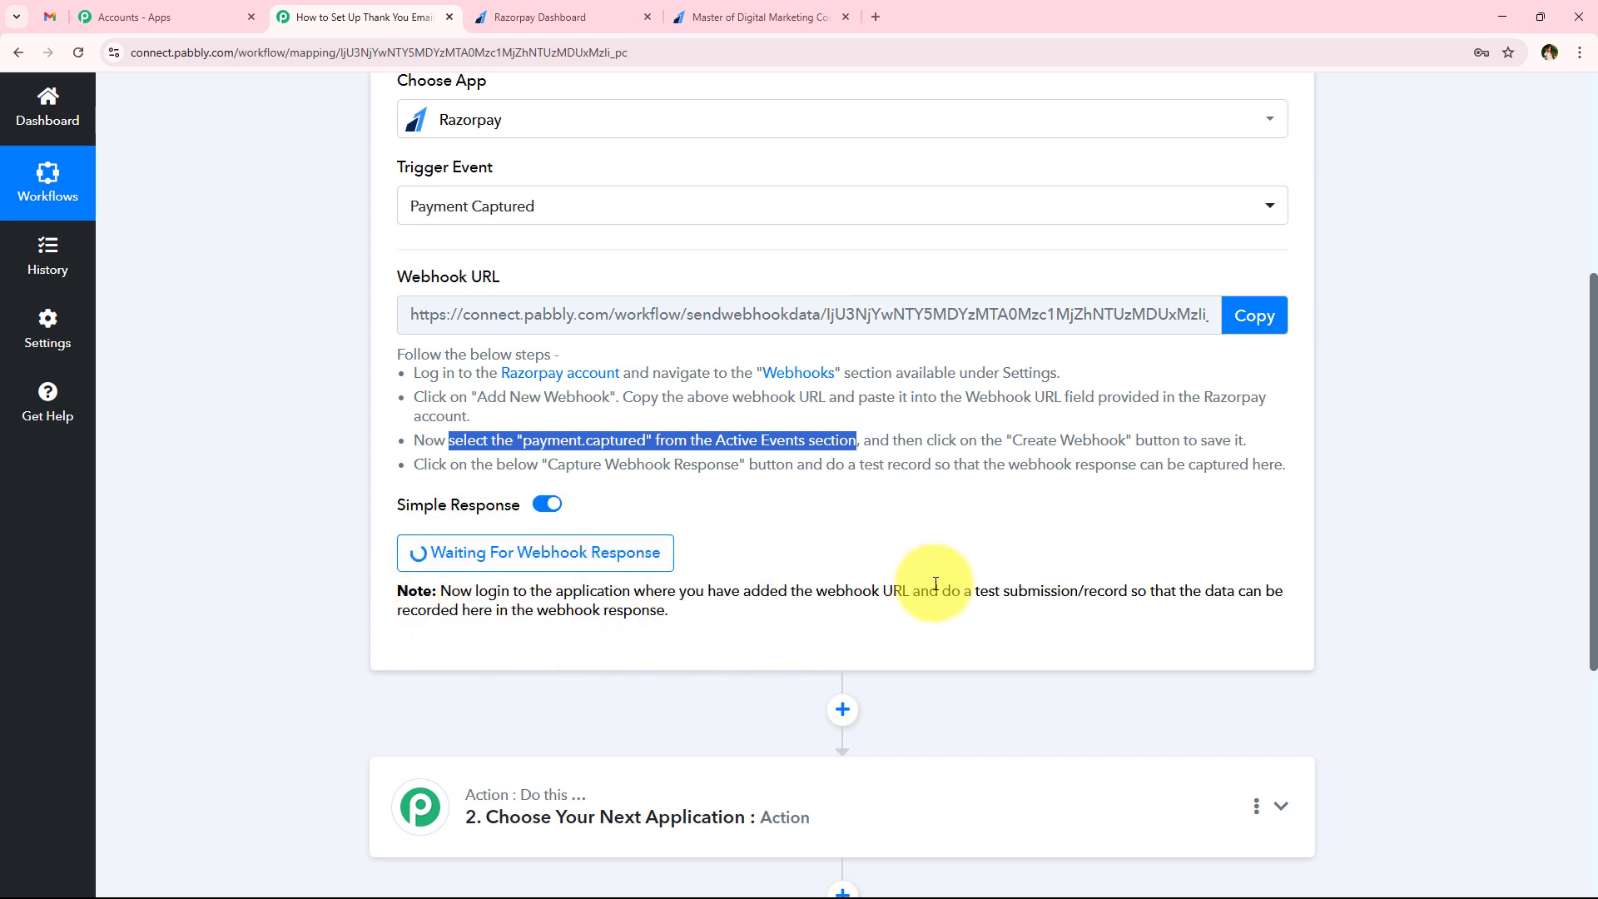
{"action": "left_click_drag", "start_coordinate": [943, 590], "coordinate": [1126, 591]}
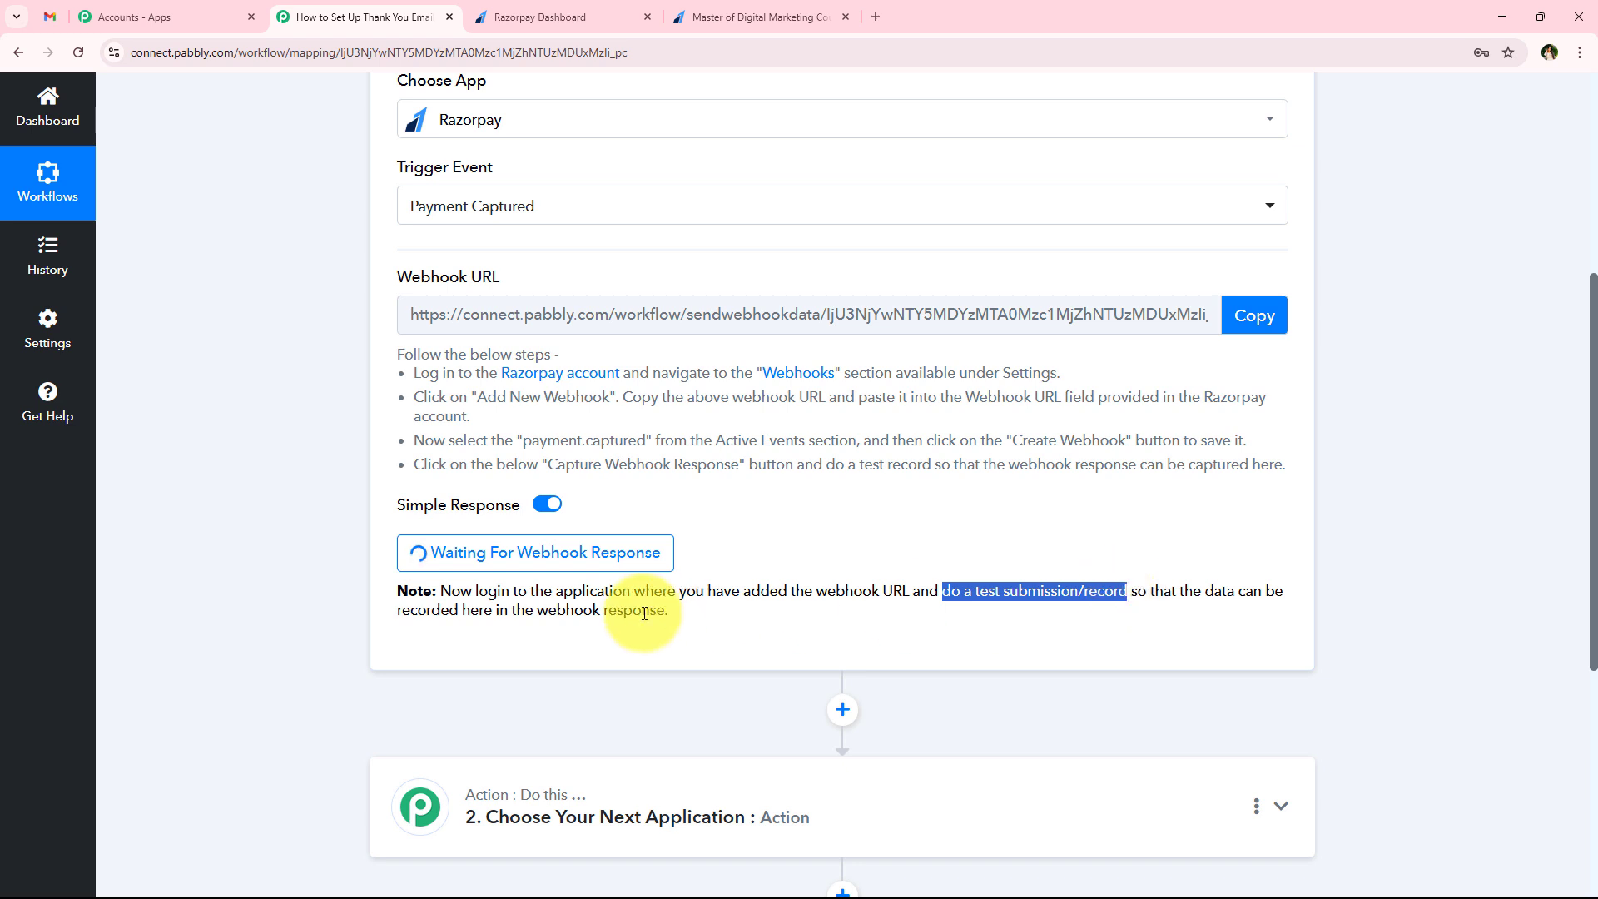
{"action": "left_click", "coordinate": [588, 721]}
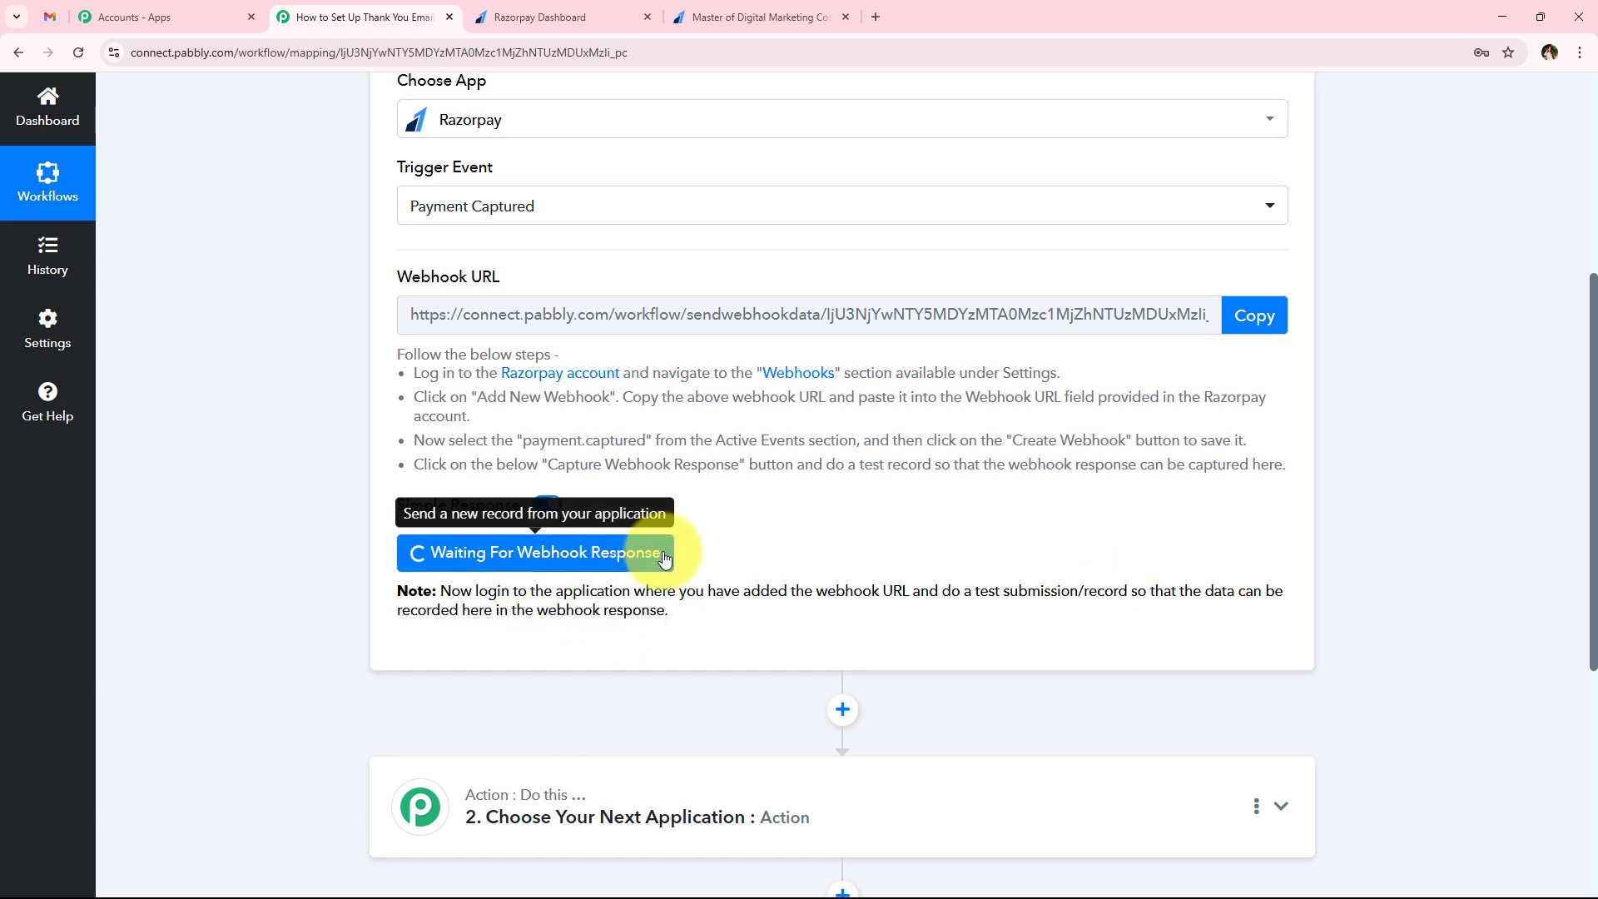
{"action": "left_click_drag", "start_coordinate": [943, 591], "coordinate": [1149, 586]}
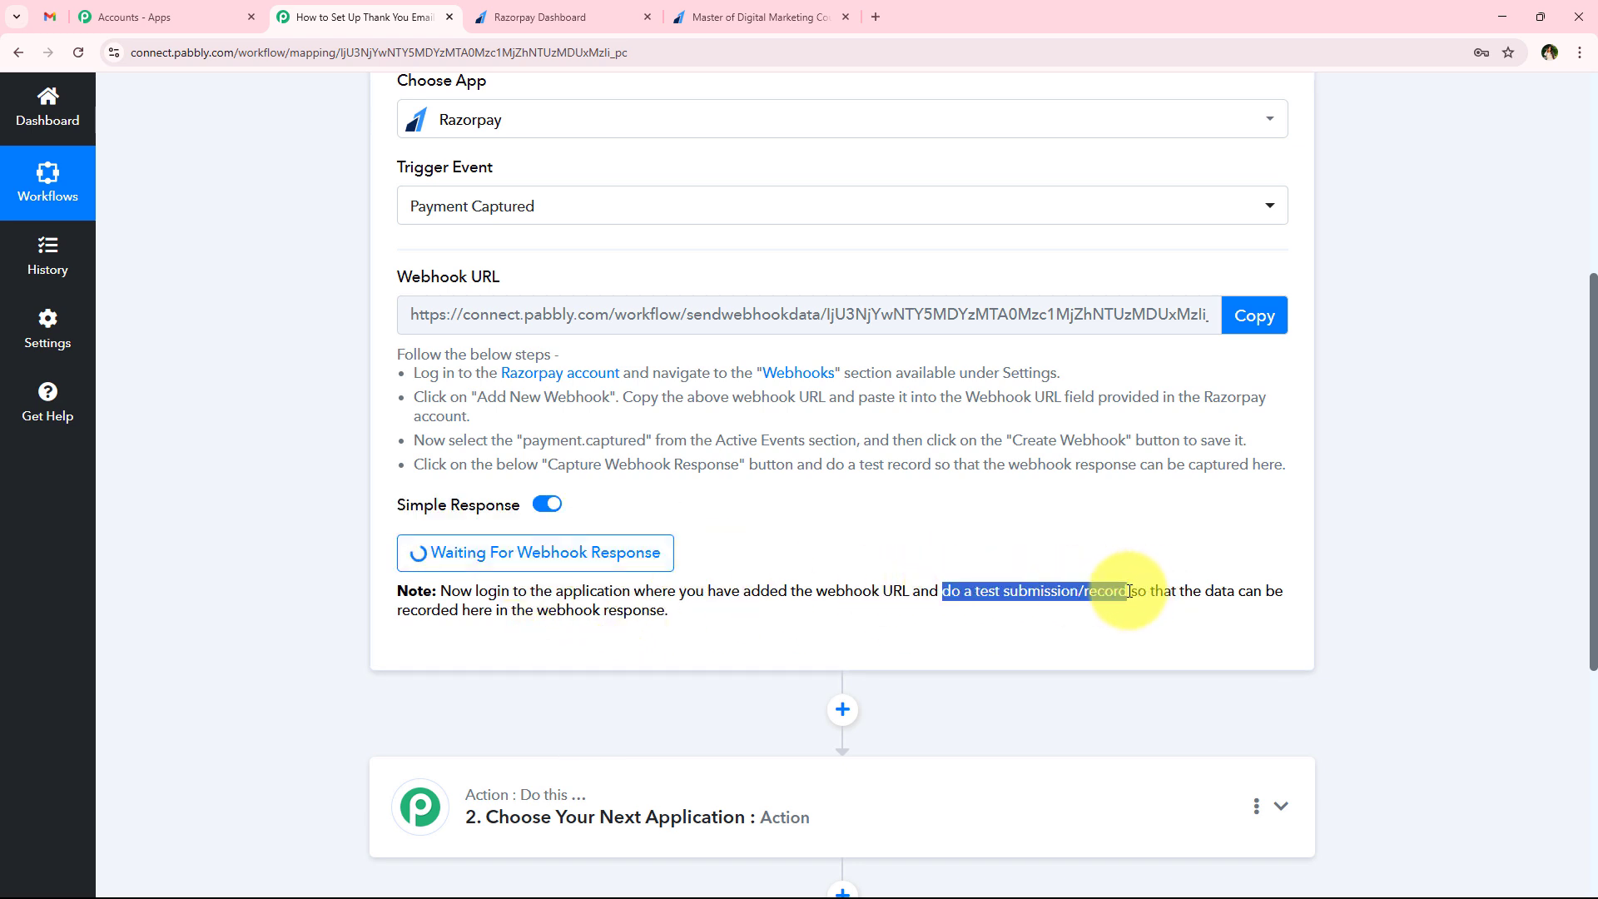
{"action": "left_click", "coordinate": [524, 699]}
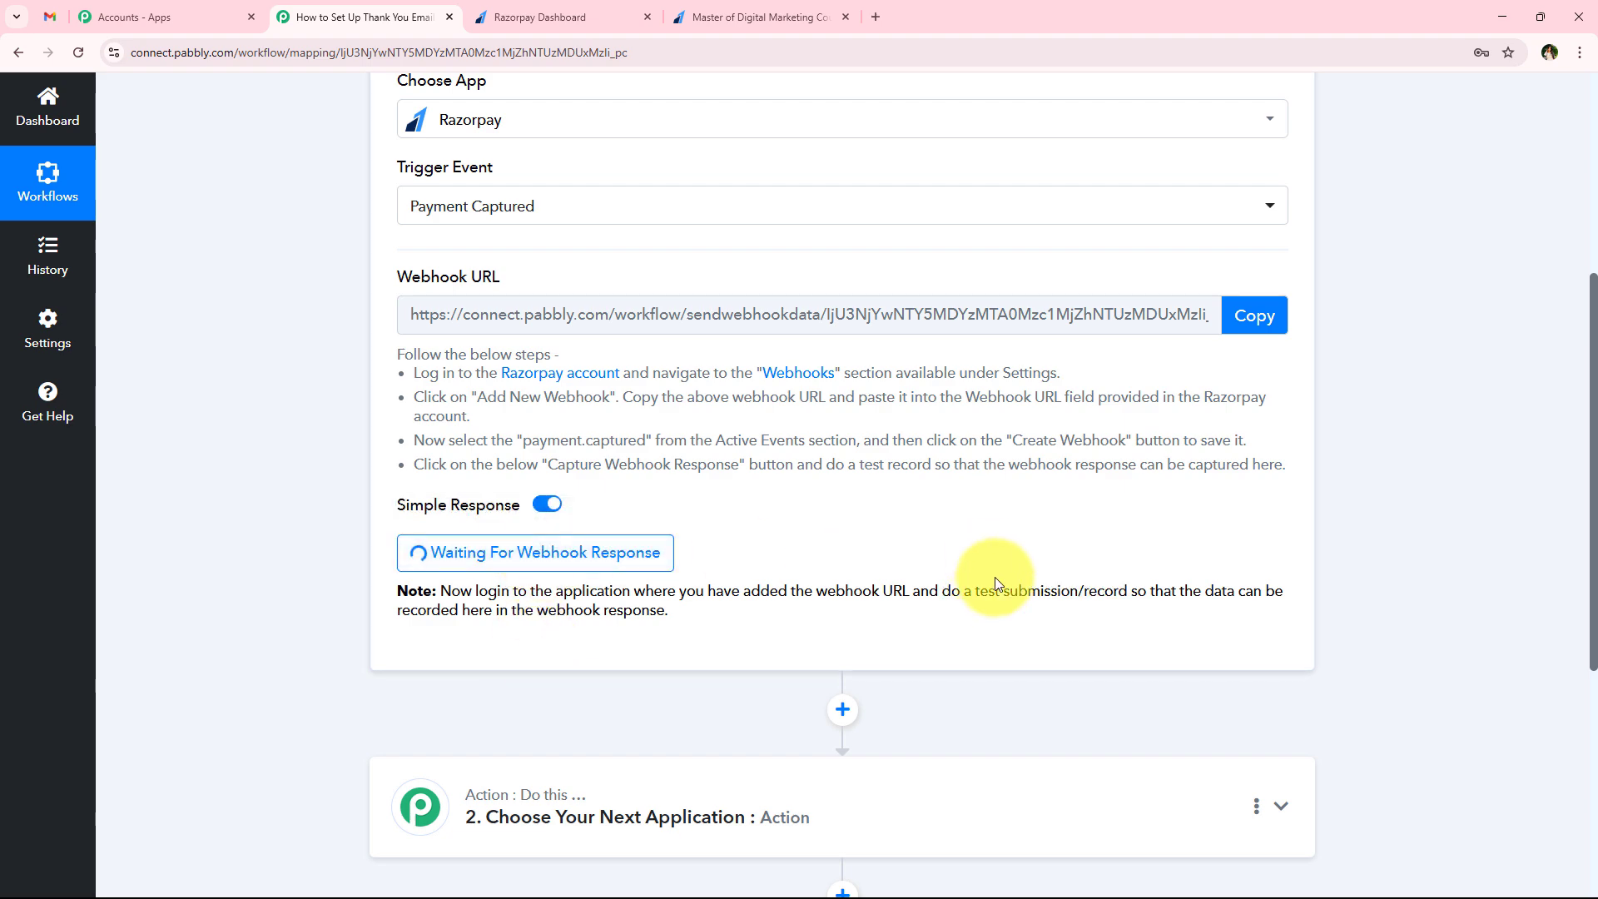
Switch to the Master of Digital Marketing Course payment page and go back to its blank payment form
{"action": "left_click", "coordinate": [726, 13]}
{"action": "scroll", "coordinate": [376, 612], "scroll_direction": "up", "scroll_amount": 1}
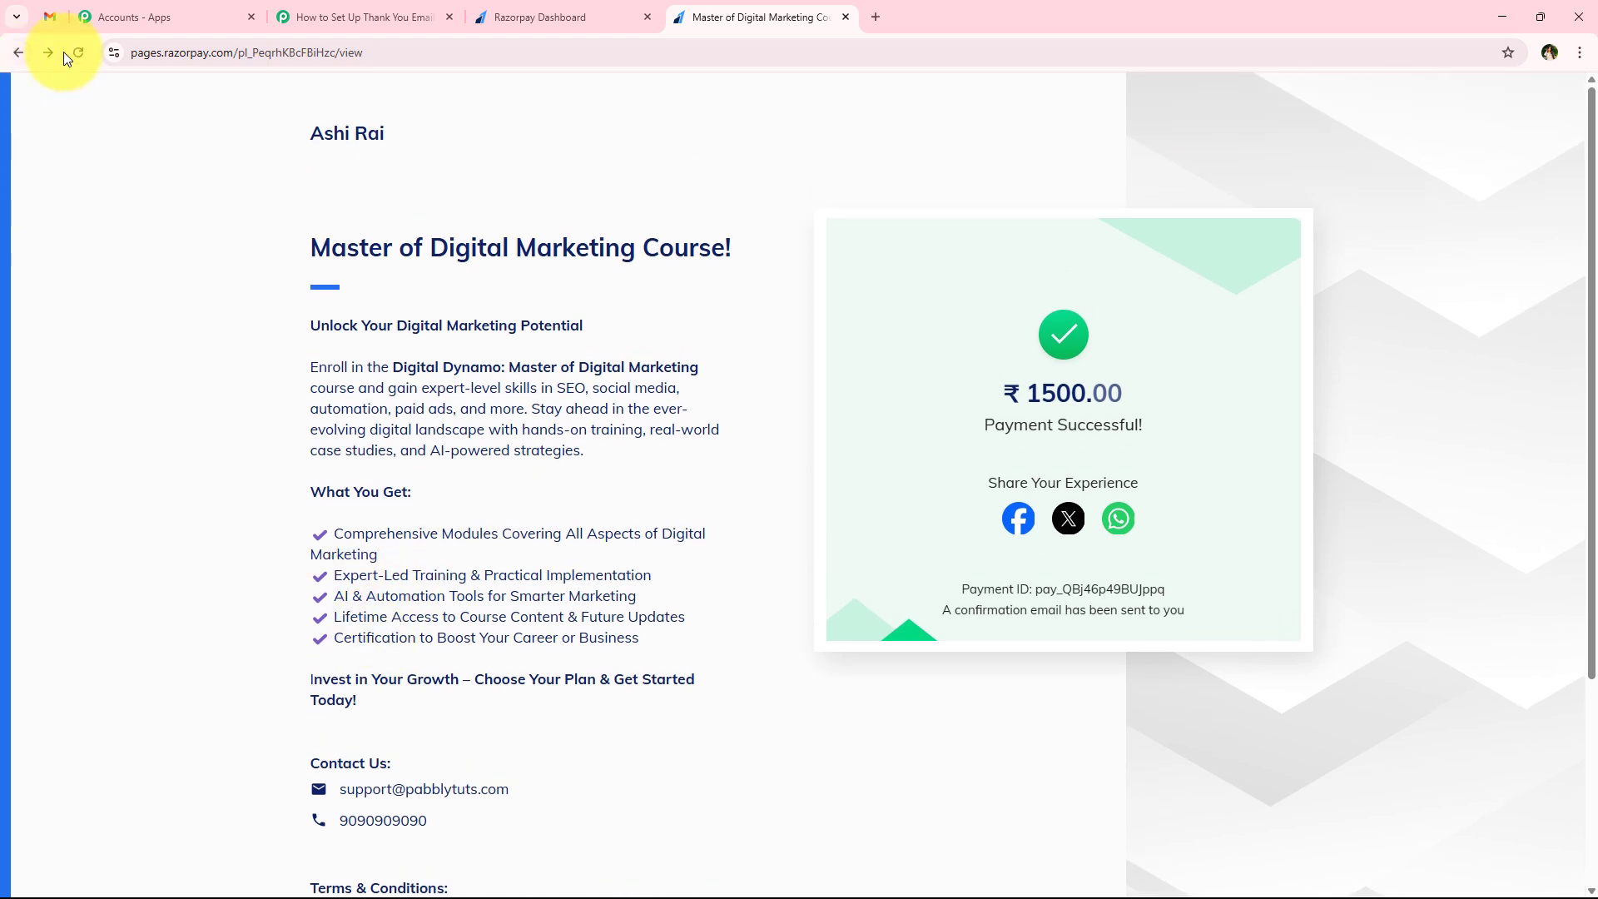
{"action": "left_click", "coordinate": [13, 57]}
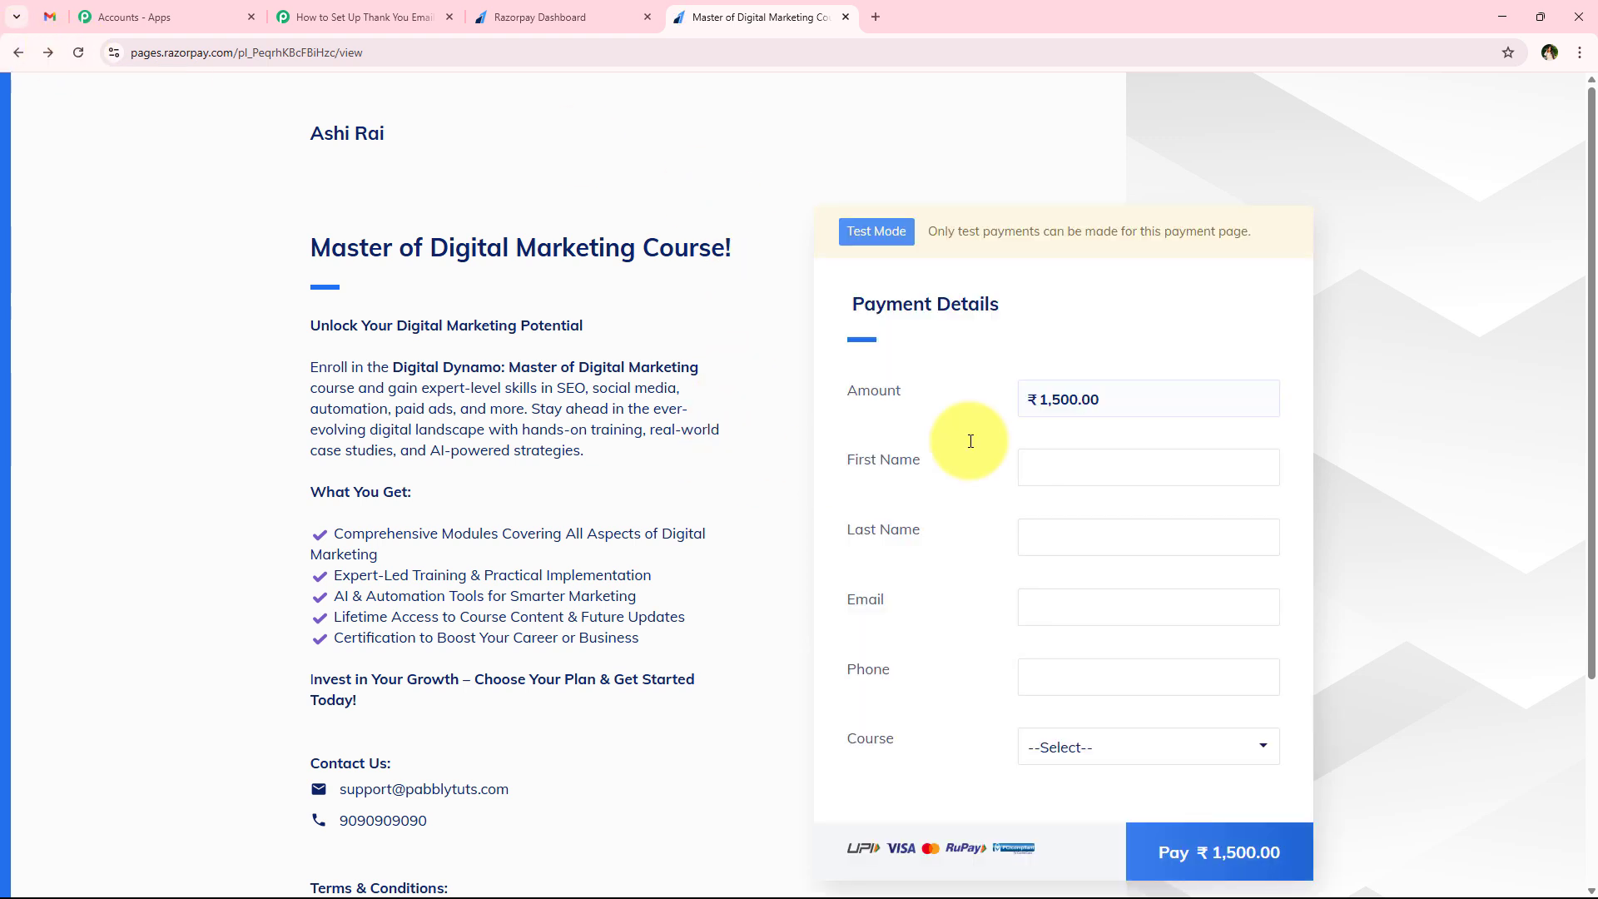
Fill the payment form with the saved test customer's name, email and phone, and choose the Master of Digital Marketing course
{"action": "left_click", "coordinate": [1158, 464]}
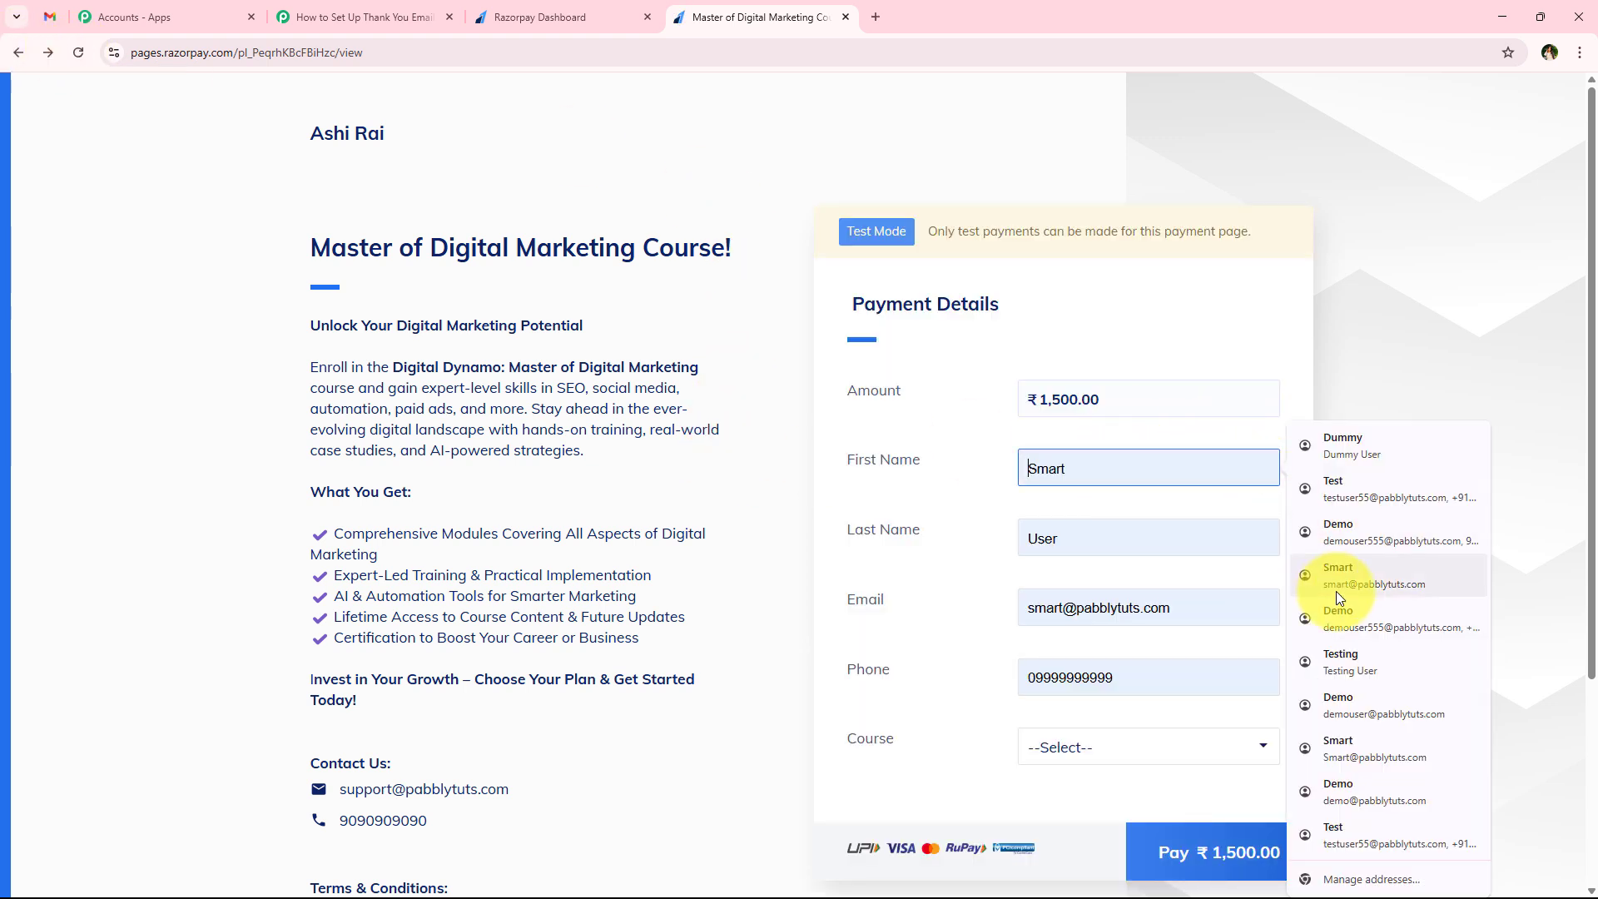
{"action": "left_click", "coordinate": [1336, 591]}
{"action": "scroll", "coordinate": [756, 561], "scroll_direction": "down", "scroll_amount": 1}
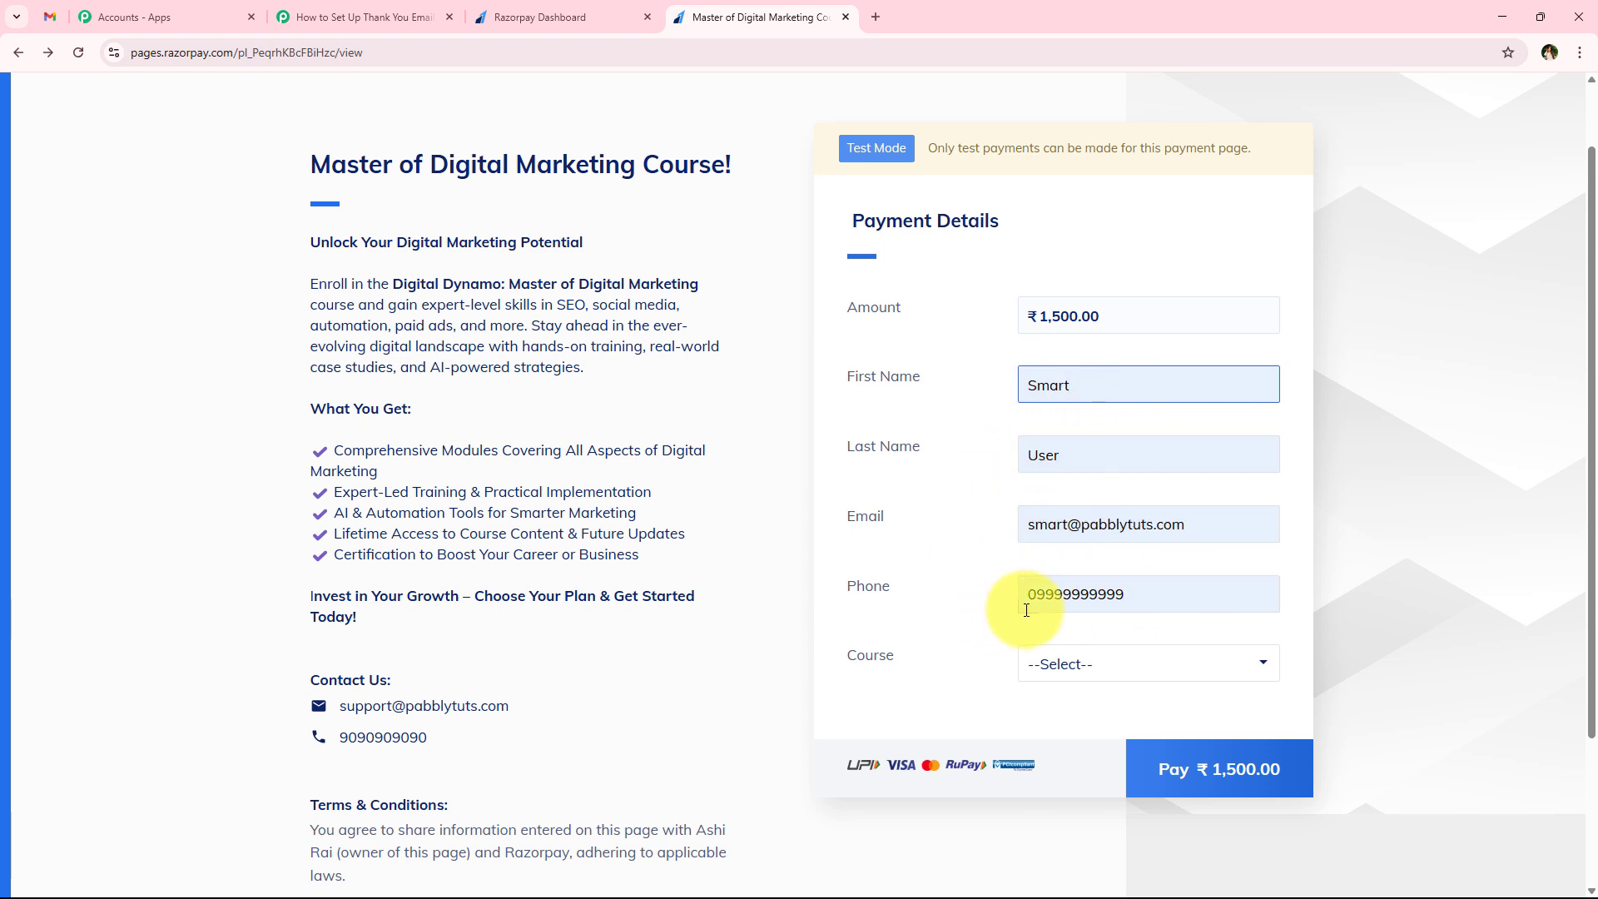
{"action": "left_click", "coordinate": [1040, 654]}
{"action": "left_click", "coordinate": [1052, 721]}
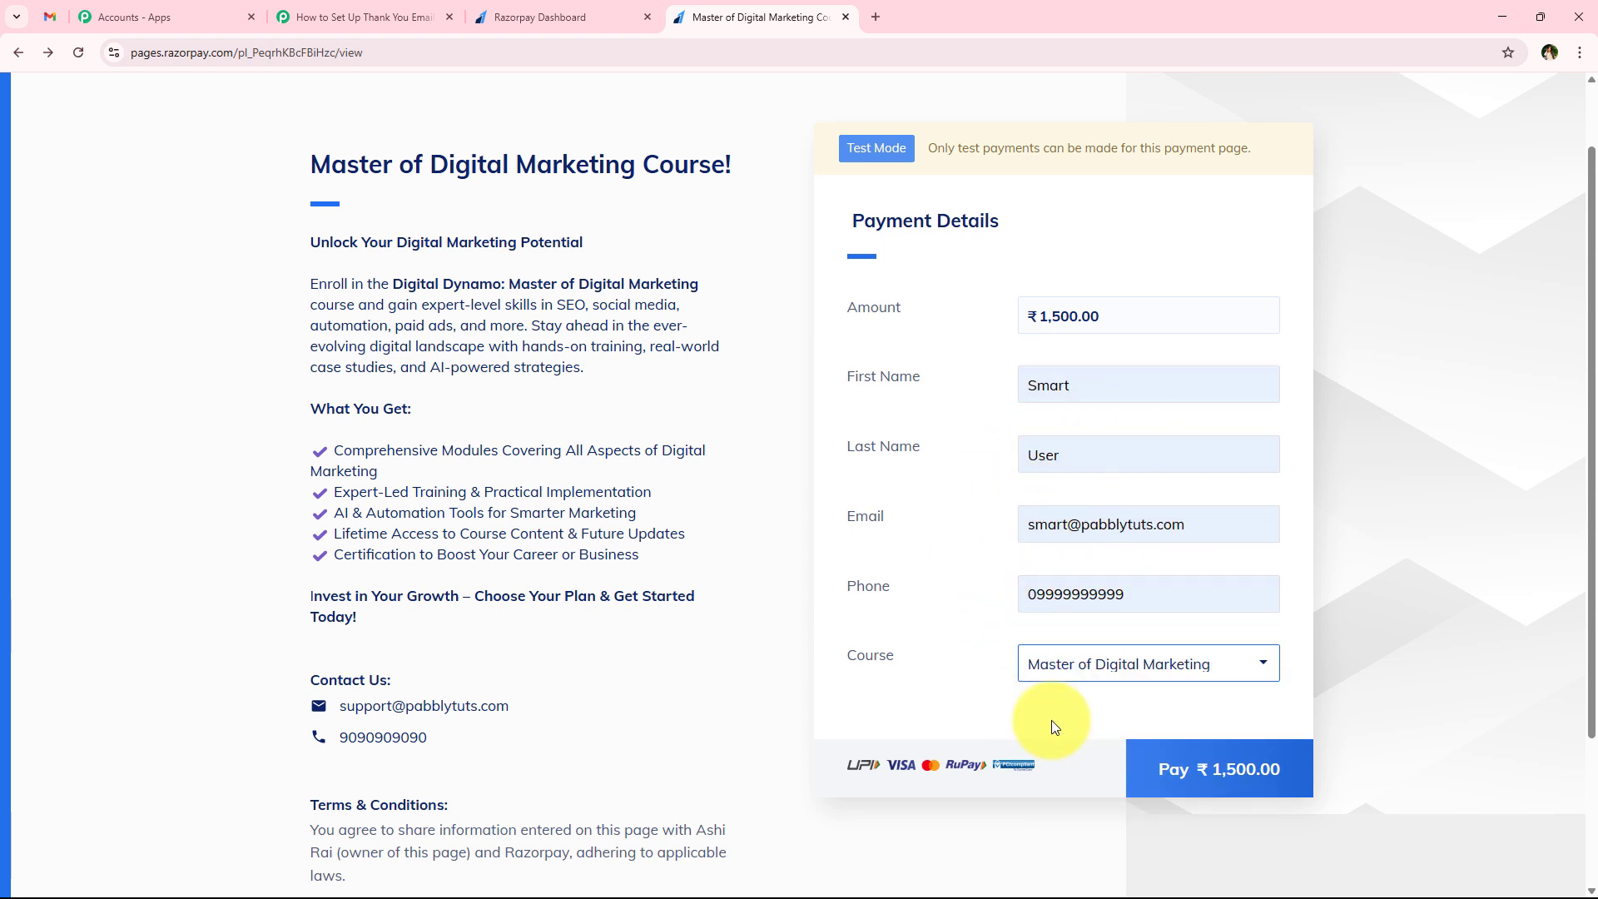
Submit the ₹1,500 test payment through UPI using the UPI ID success@razorpay
{"action": "left_click", "coordinate": [1165, 795]}
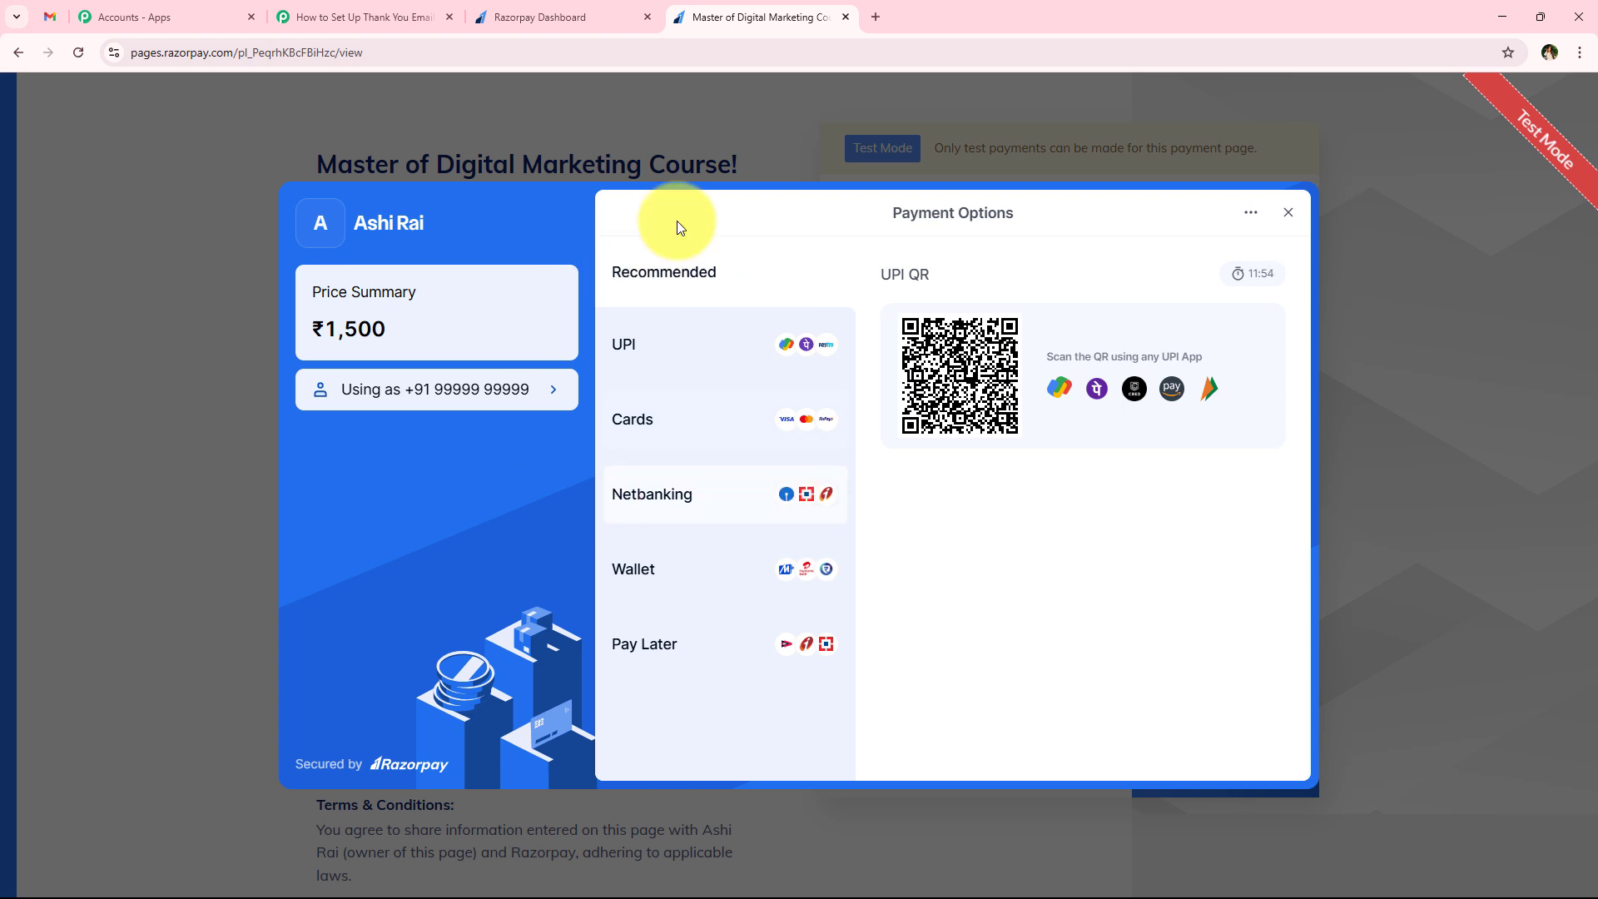
{"action": "left_click", "coordinate": [635, 348]}
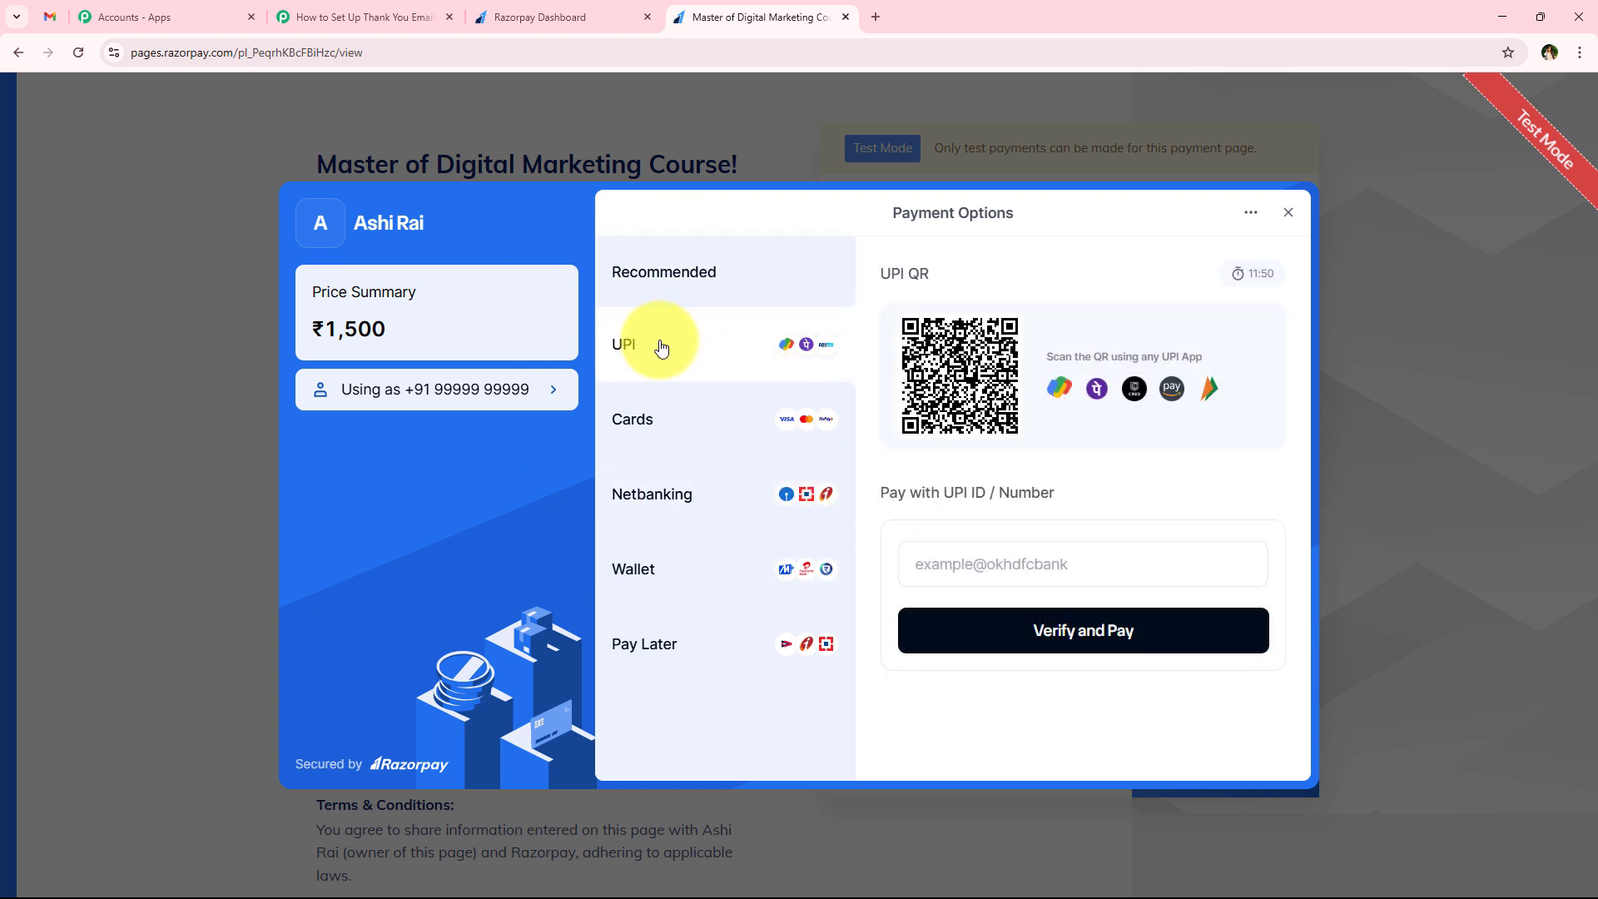
{"action": "left_click", "coordinate": [937, 563]}
{"action": "left_click", "coordinate": [965, 606]}
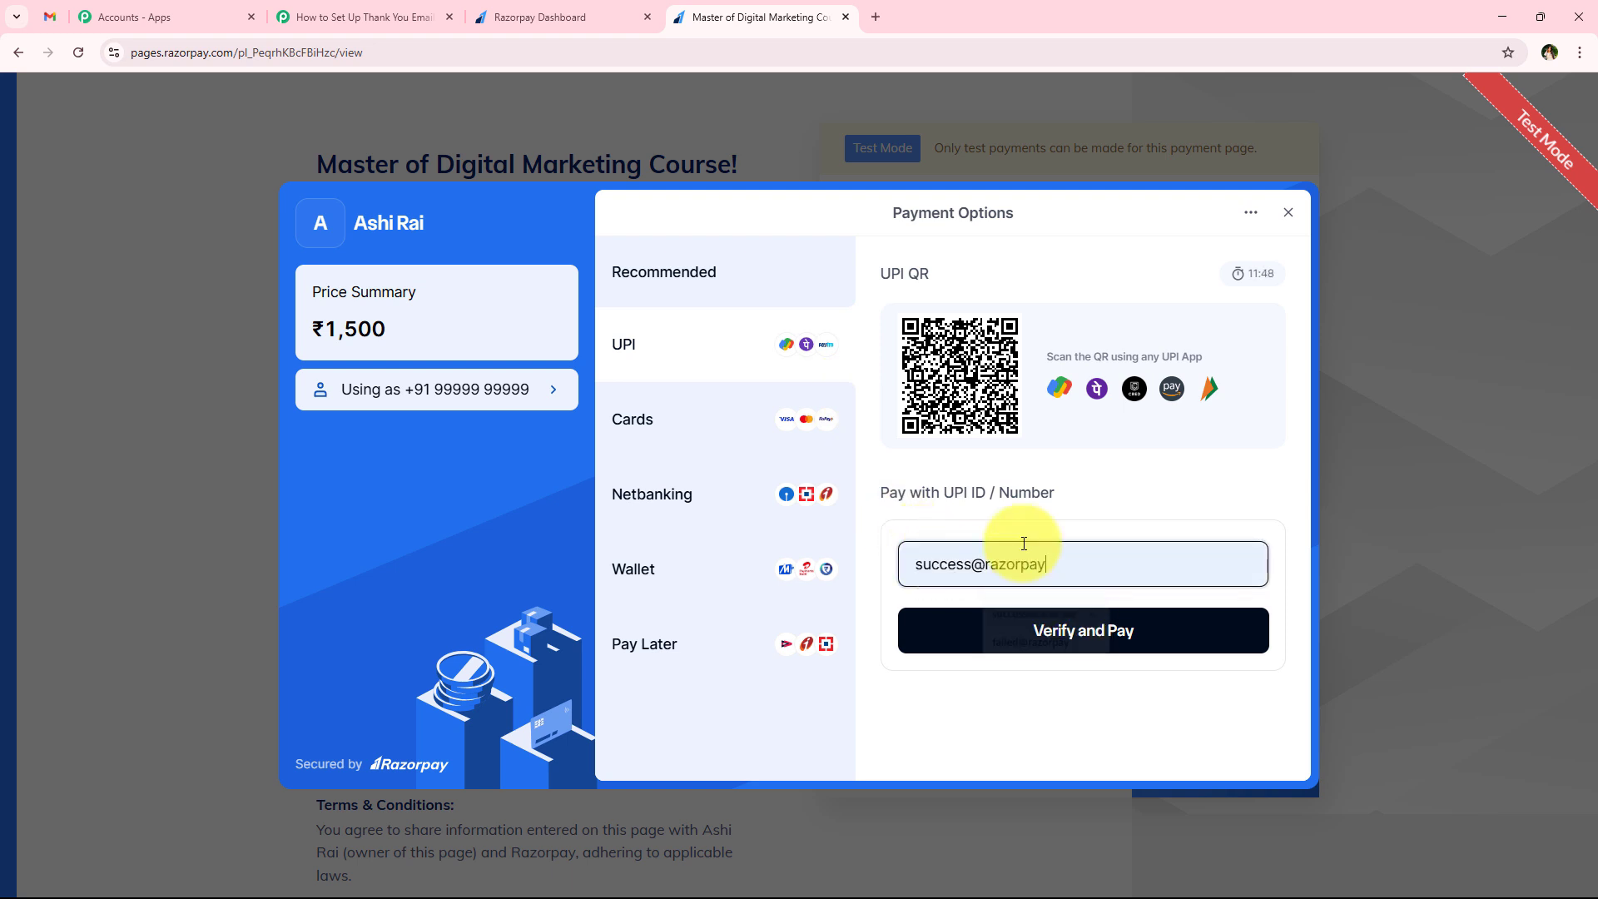
{"action": "left_click", "coordinate": [1058, 647]}
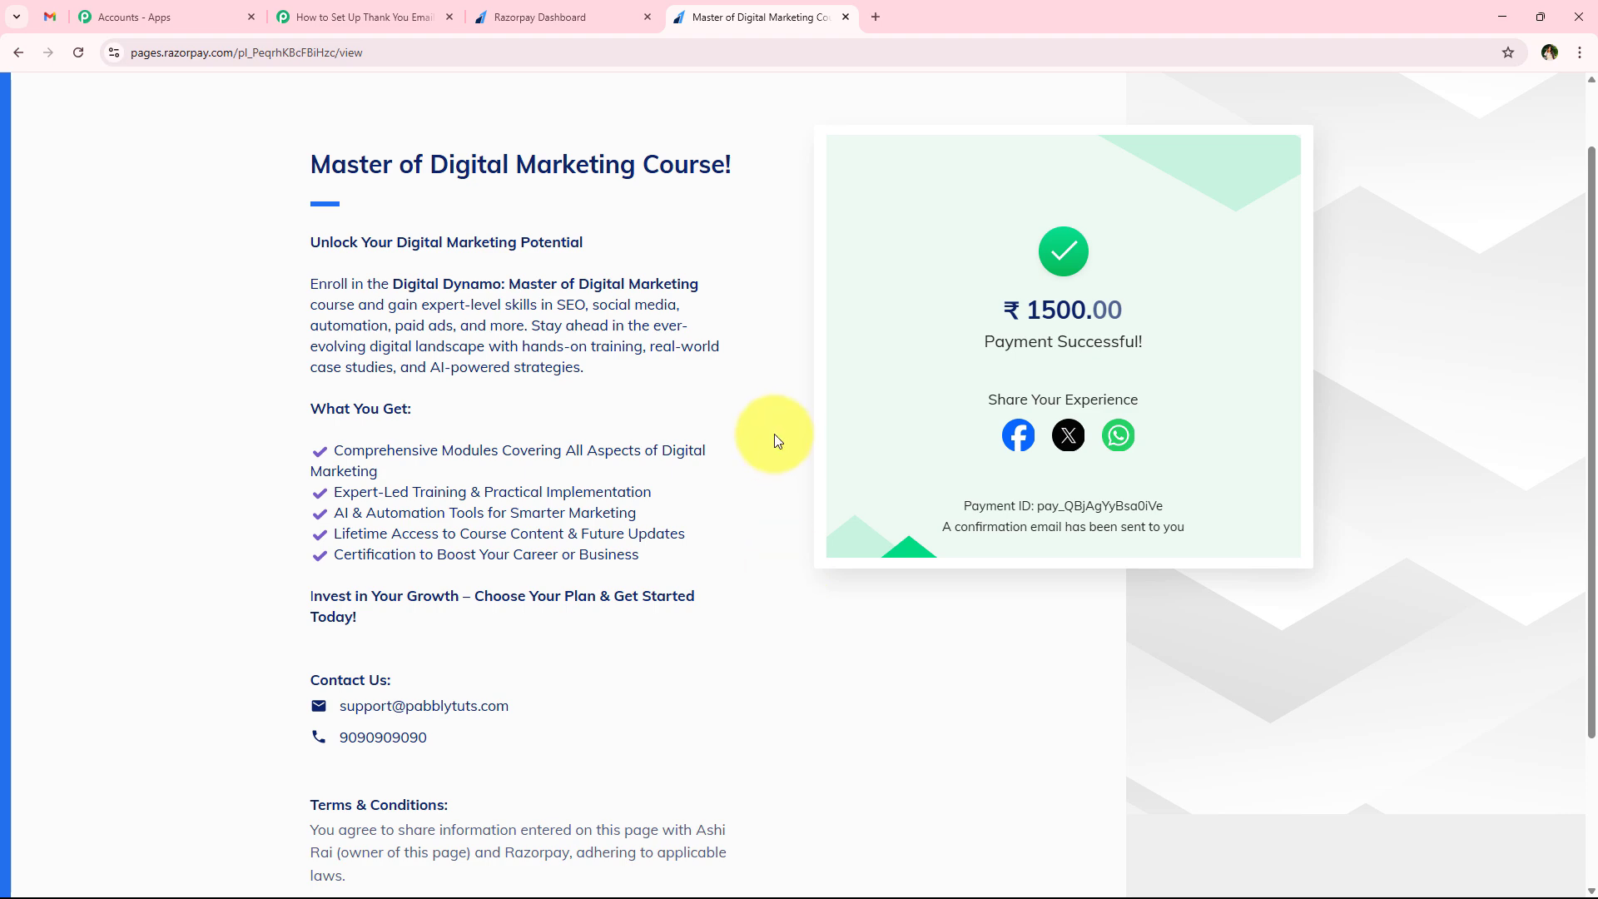
Return to the Pabbly Connect workflow and review the customer name, email, course, phone and order ID fields in the captured webhook response
{"action": "left_click", "coordinate": [392, 16]}
{"action": "scroll", "coordinate": [358, 308], "scroll_direction": "down", "scroll_amount": 2}
{"action": "scroll", "coordinate": [356, 338], "scroll_direction": "down", "scroll_amount": 3}
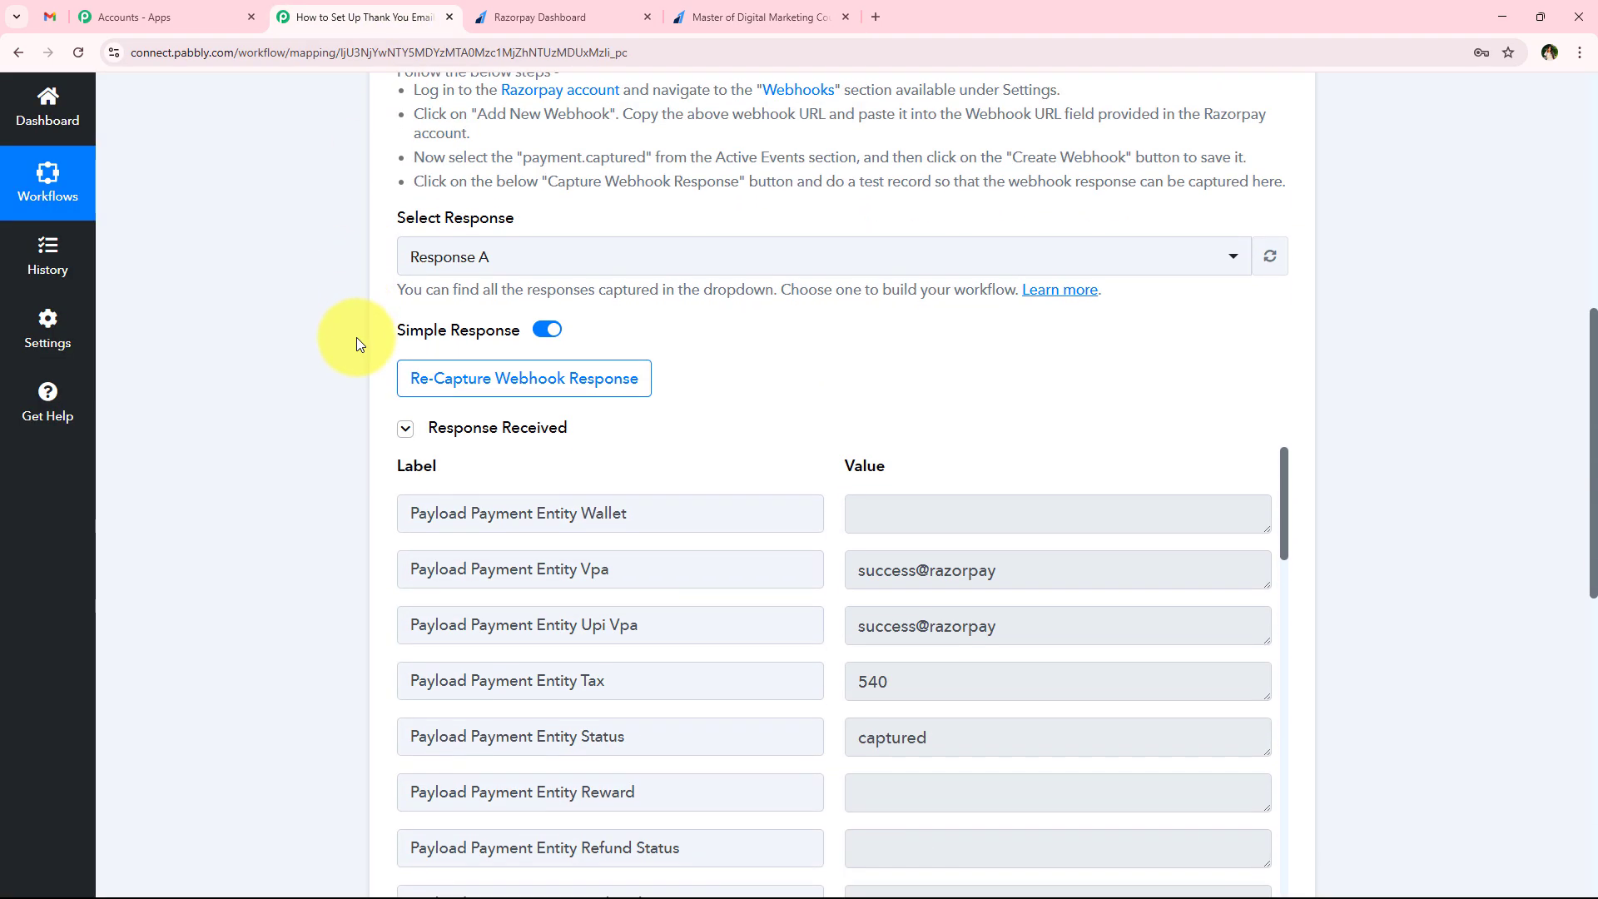
{"action": "scroll", "coordinate": [1010, 565], "scroll_direction": "down", "scroll_amount": 3}
{"action": "scroll", "coordinate": [1009, 568], "scroll_direction": "down", "scroll_amount": 1}
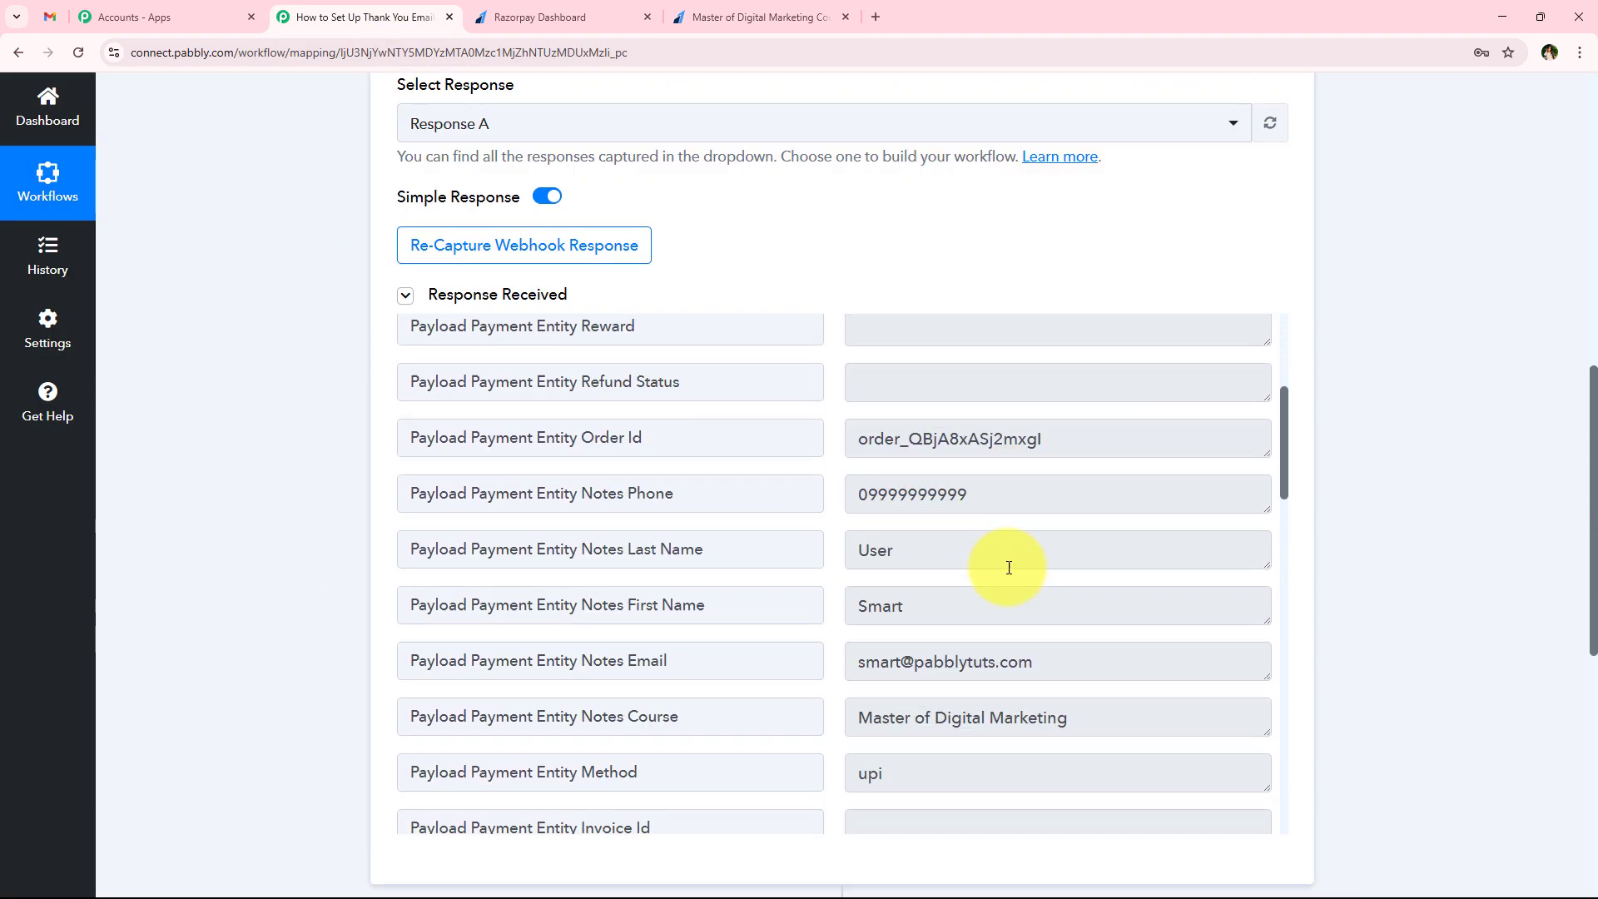
{"action": "left_click", "coordinate": [983, 623]}
{"action": "left_click", "coordinate": [907, 549]}
{"action": "left_click", "coordinate": [946, 659]}
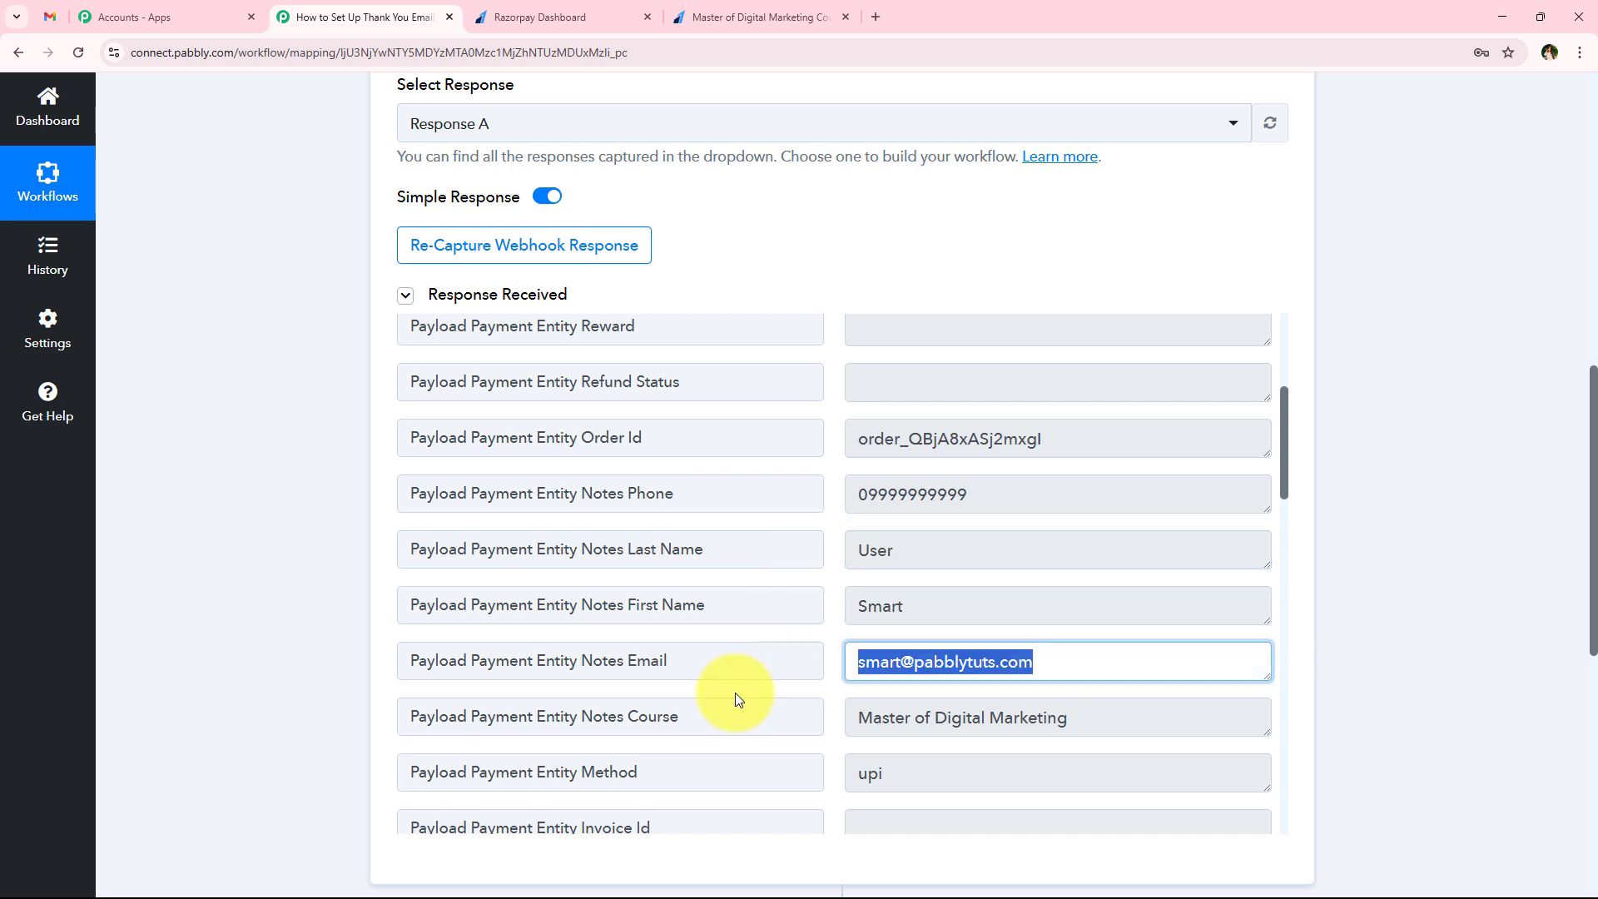
{"action": "left_click", "coordinate": [1228, 720]}
{"action": "left_click", "coordinate": [1022, 494]}
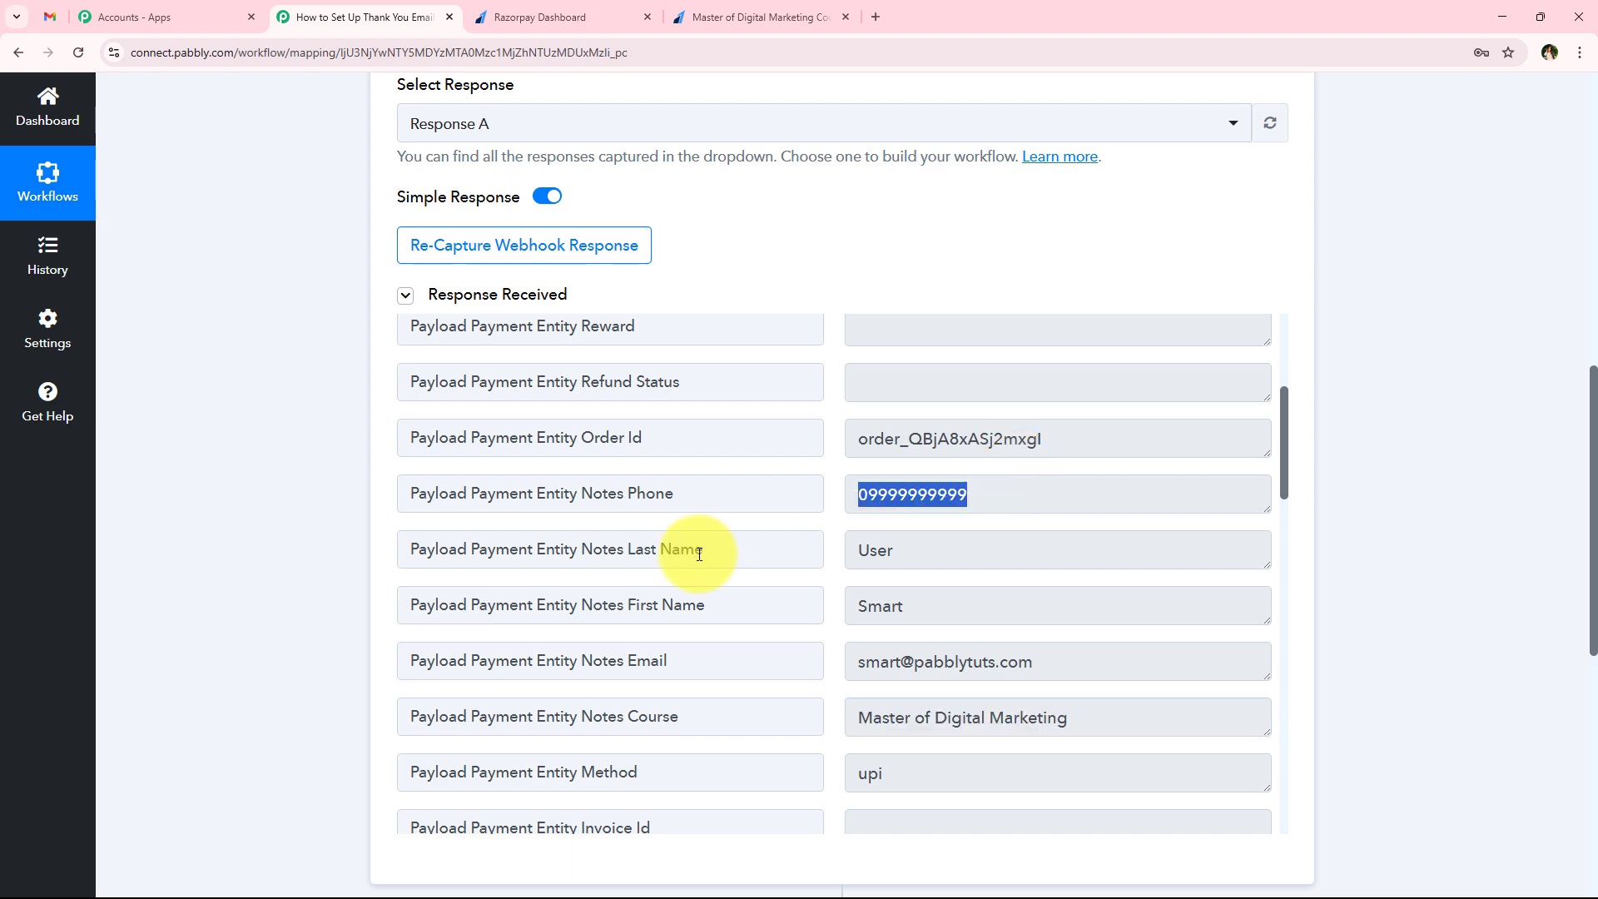
{"action": "left_click", "coordinate": [1070, 450]}
{"action": "scroll", "coordinate": [804, 638], "scroll_direction": "up", "scroll_amount": 3}
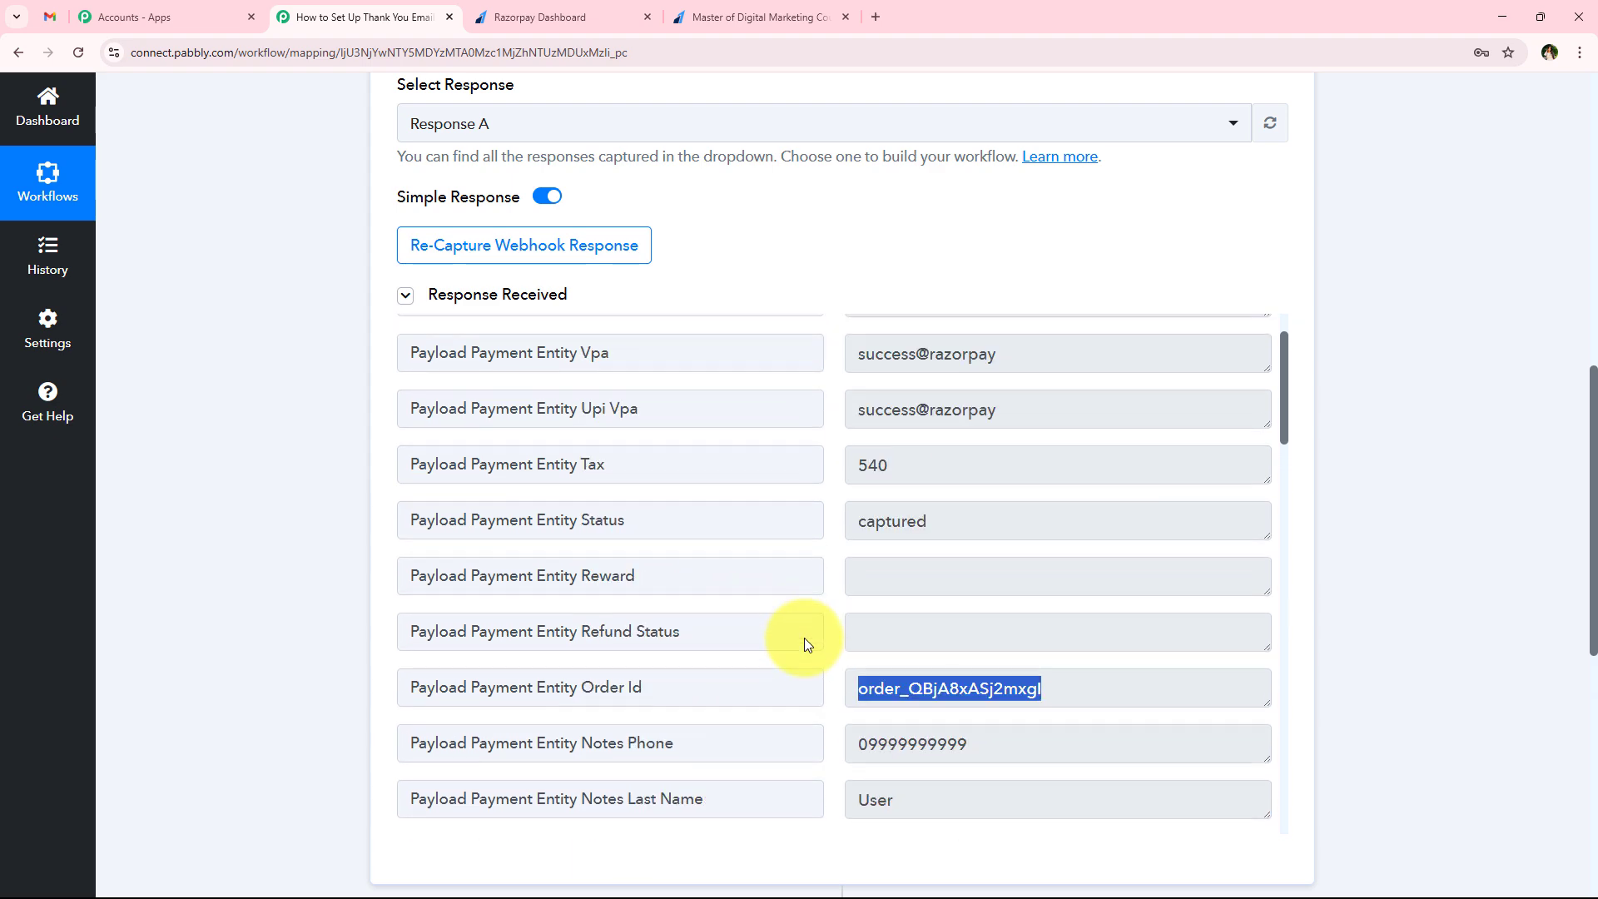
{"action": "scroll", "coordinate": [804, 638], "scroll_direction": "down", "scroll_amount": 10}
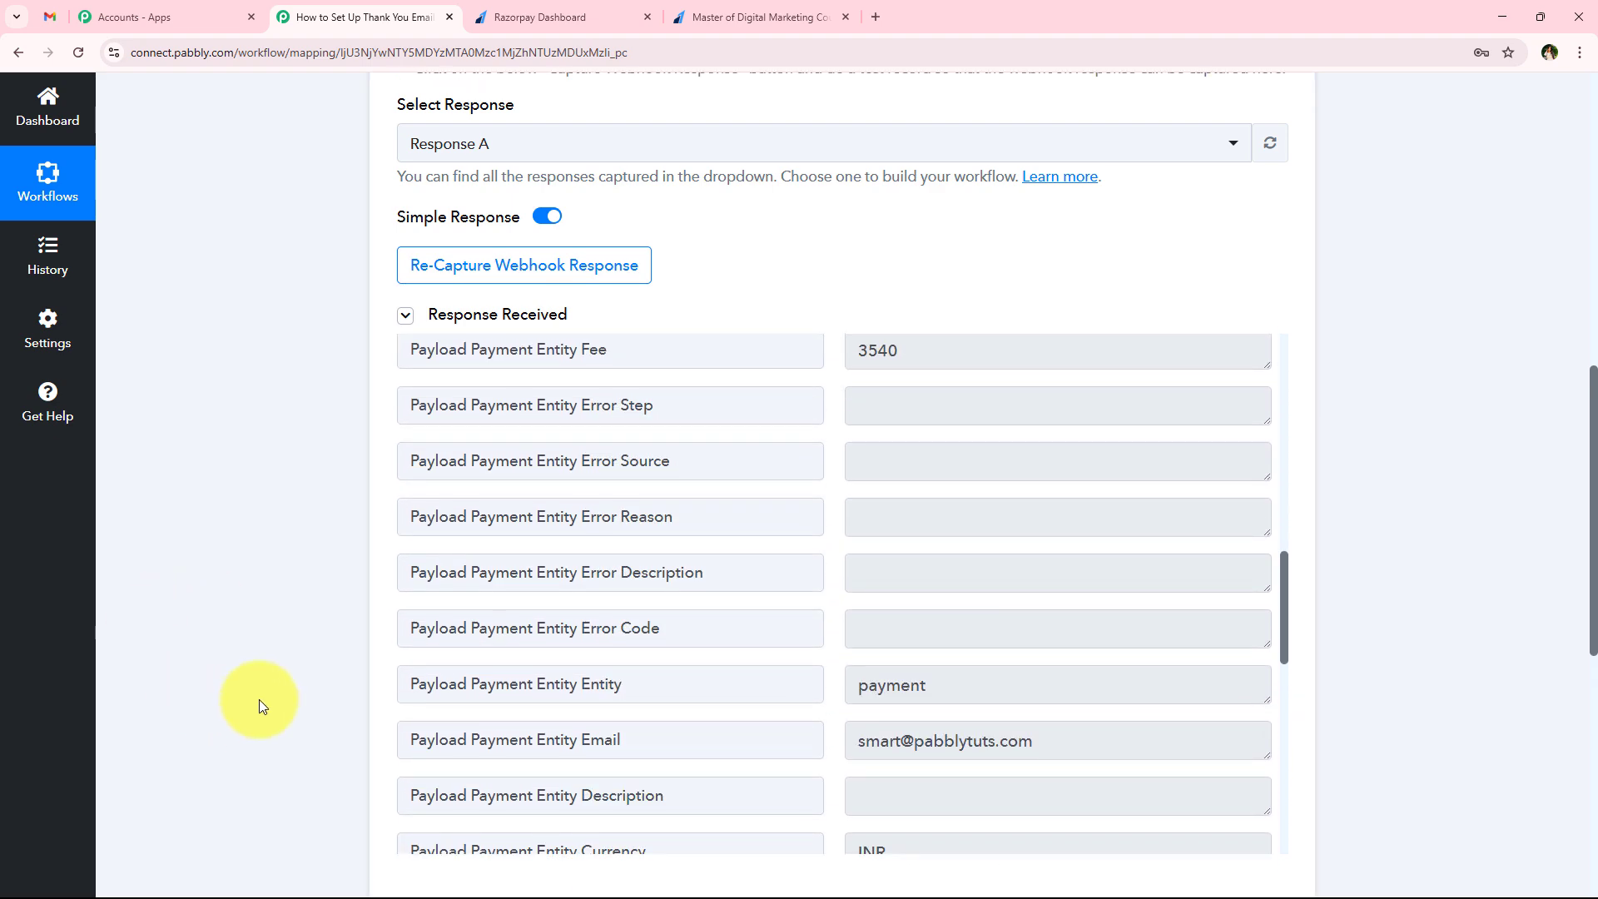
Look over the Razorpay trigger and the payment page once more, leave the trigger collapsed and read the workflow title
{"action": "scroll", "coordinate": [258, 699], "scroll_direction": "up", "scroll_amount": 15}
{"action": "left_click", "coordinate": [558, 398]}
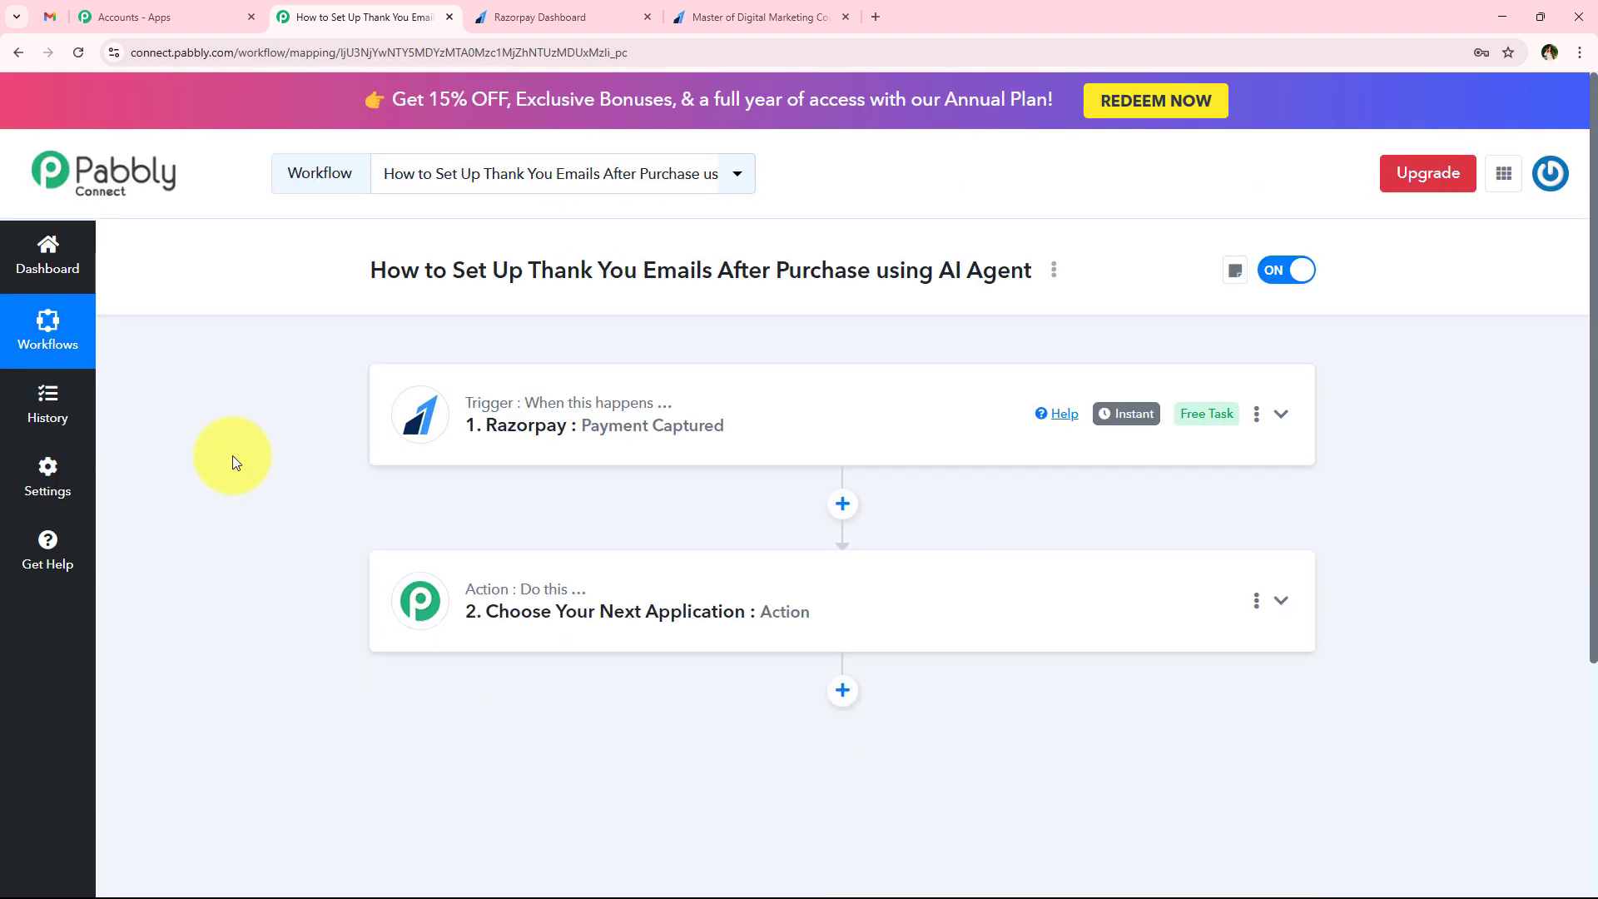
{"action": "left_click", "coordinate": [707, 428]}
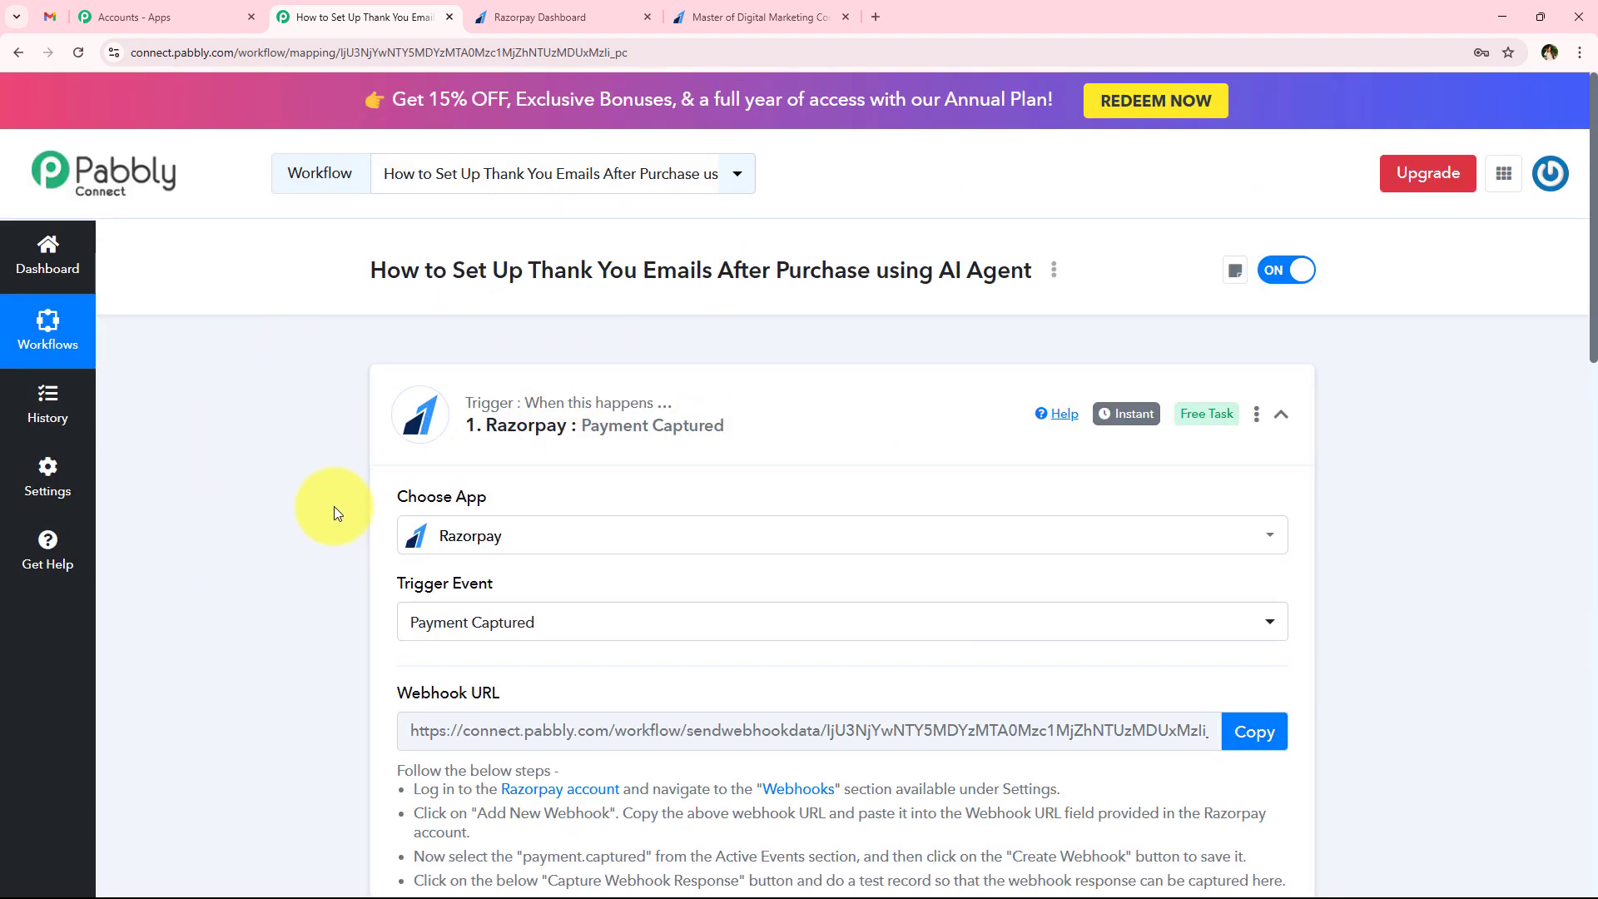
{"action": "scroll", "coordinate": [333, 507], "scroll_direction": "down", "scroll_amount": 8}
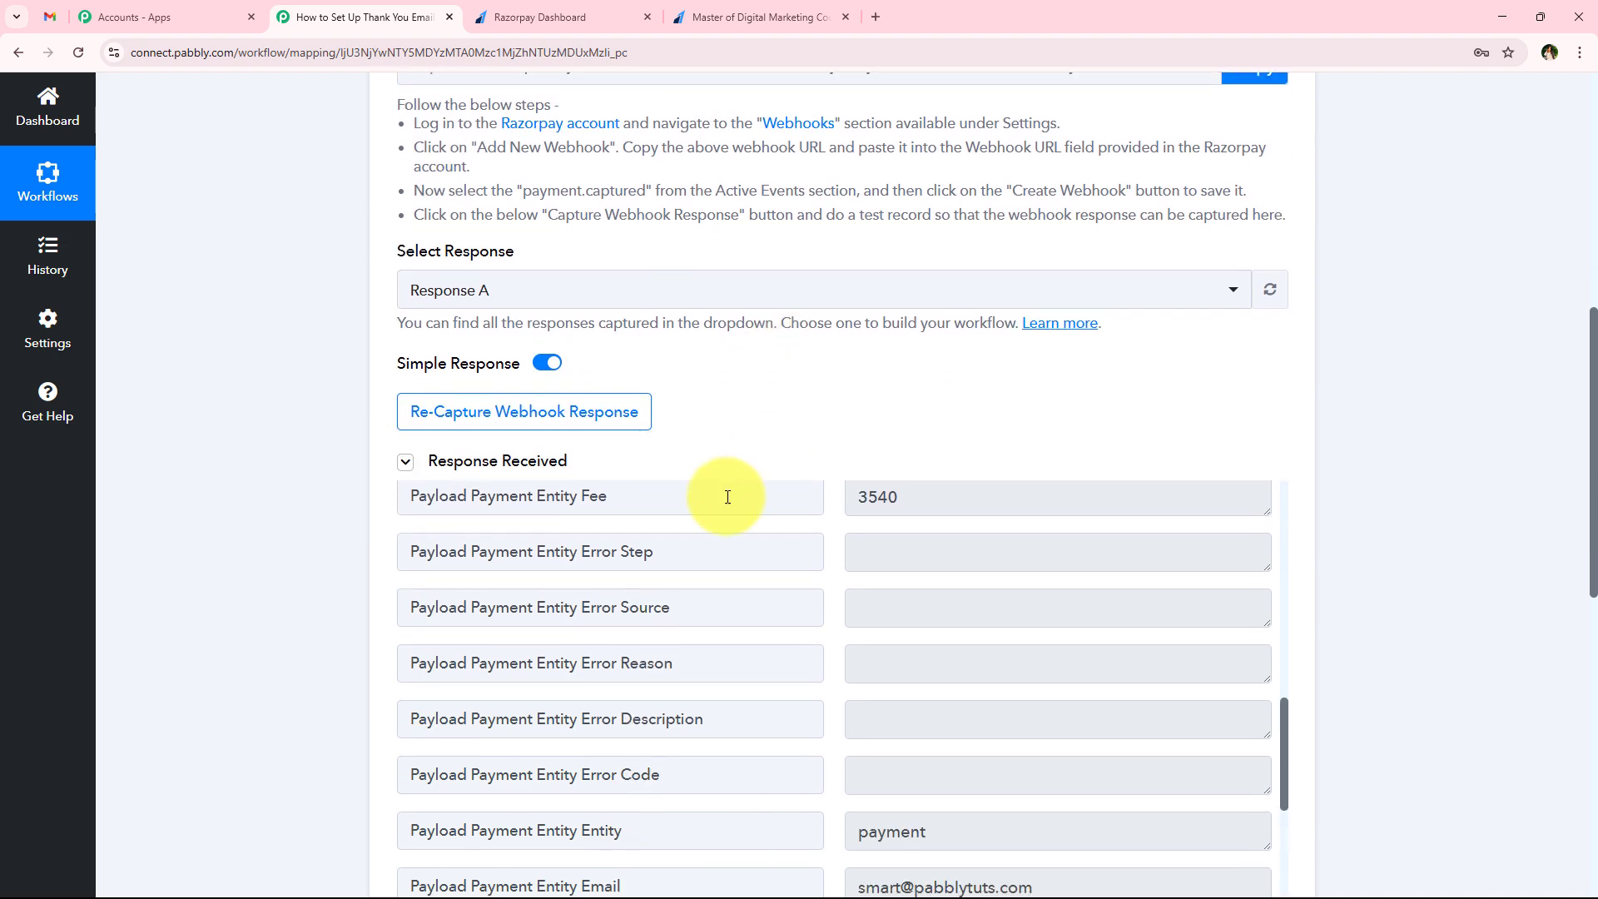
{"action": "left_click", "coordinate": [722, 15]}
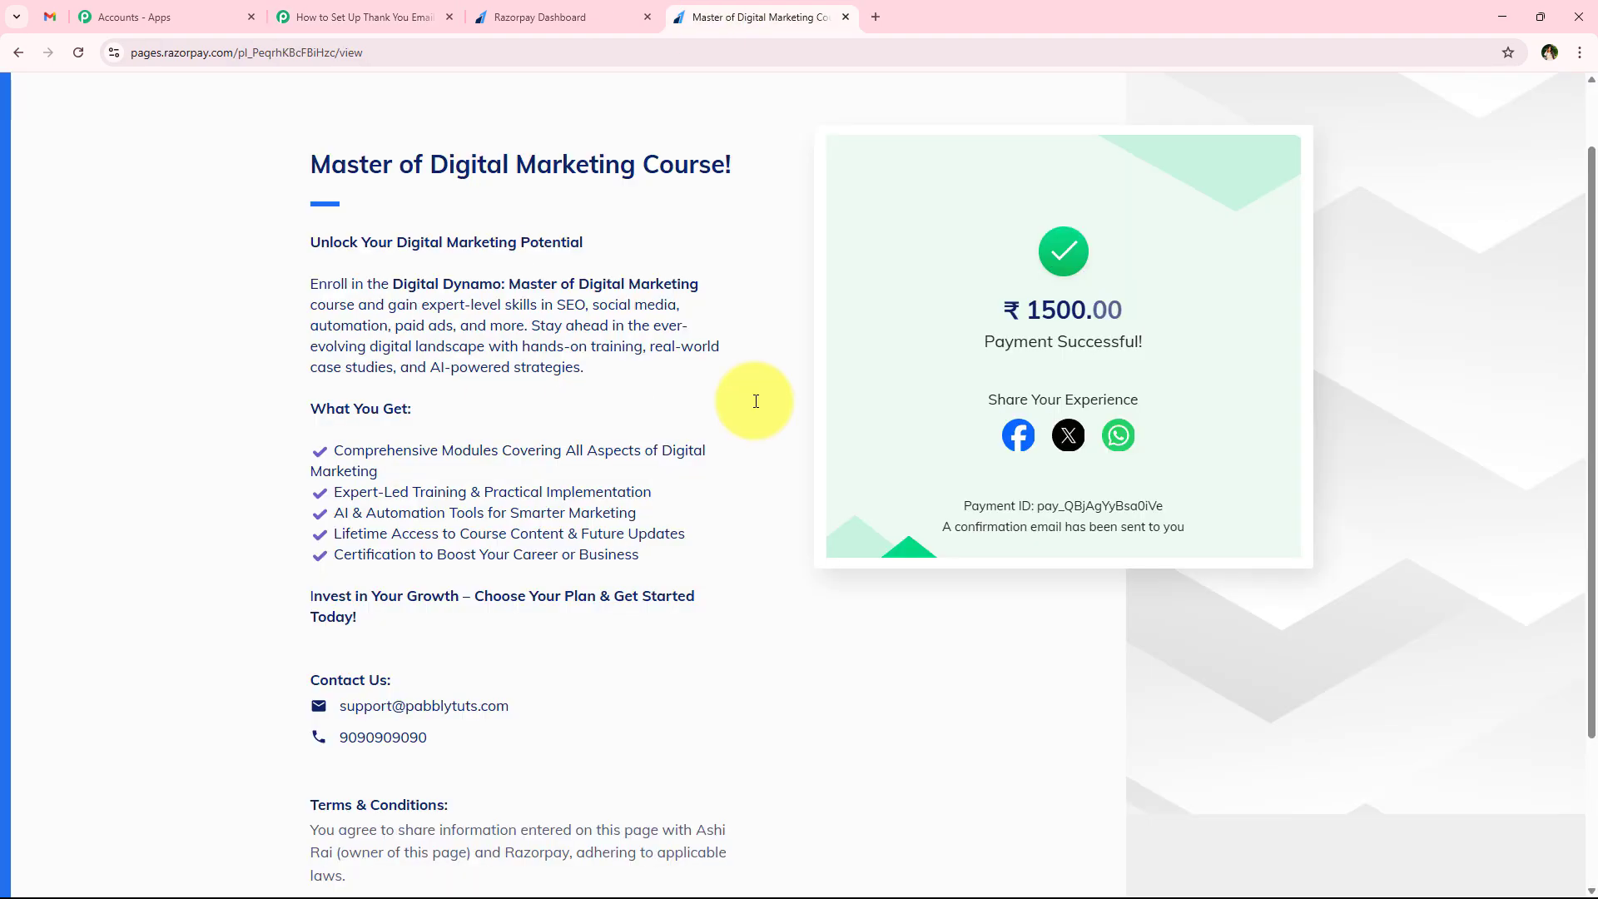
{"action": "left_click", "coordinate": [358, 16]}
{"action": "scroll", "coordinate": [363, 577], "scroll_direction": "up", "scroll_amount": 8}
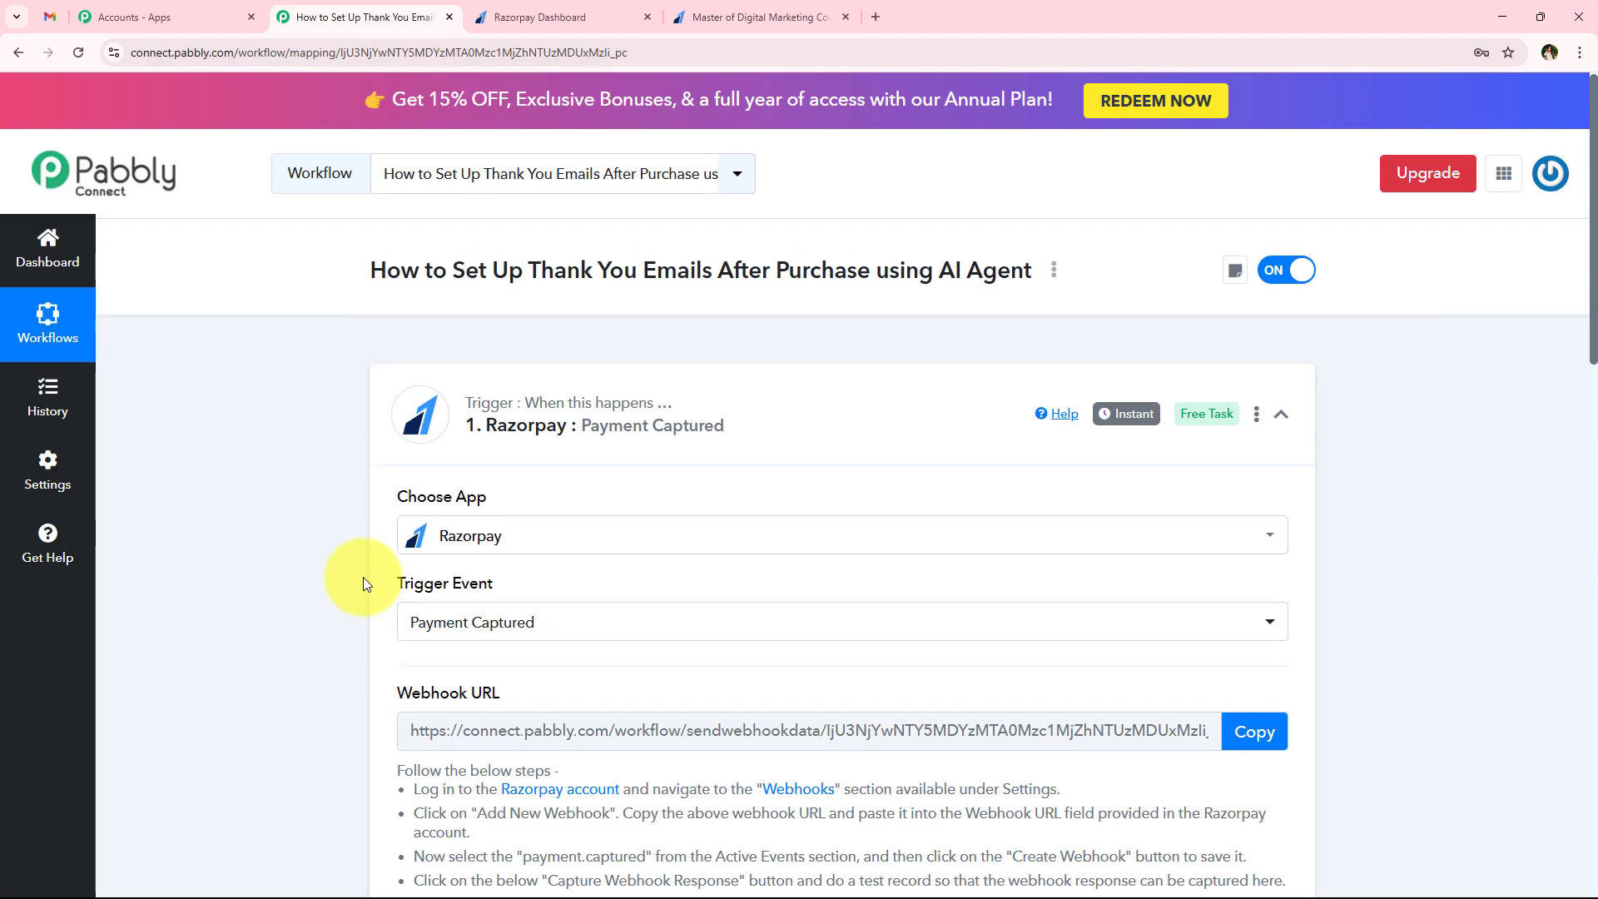
{"action": "left_click", "coordinate": [604, 425]}
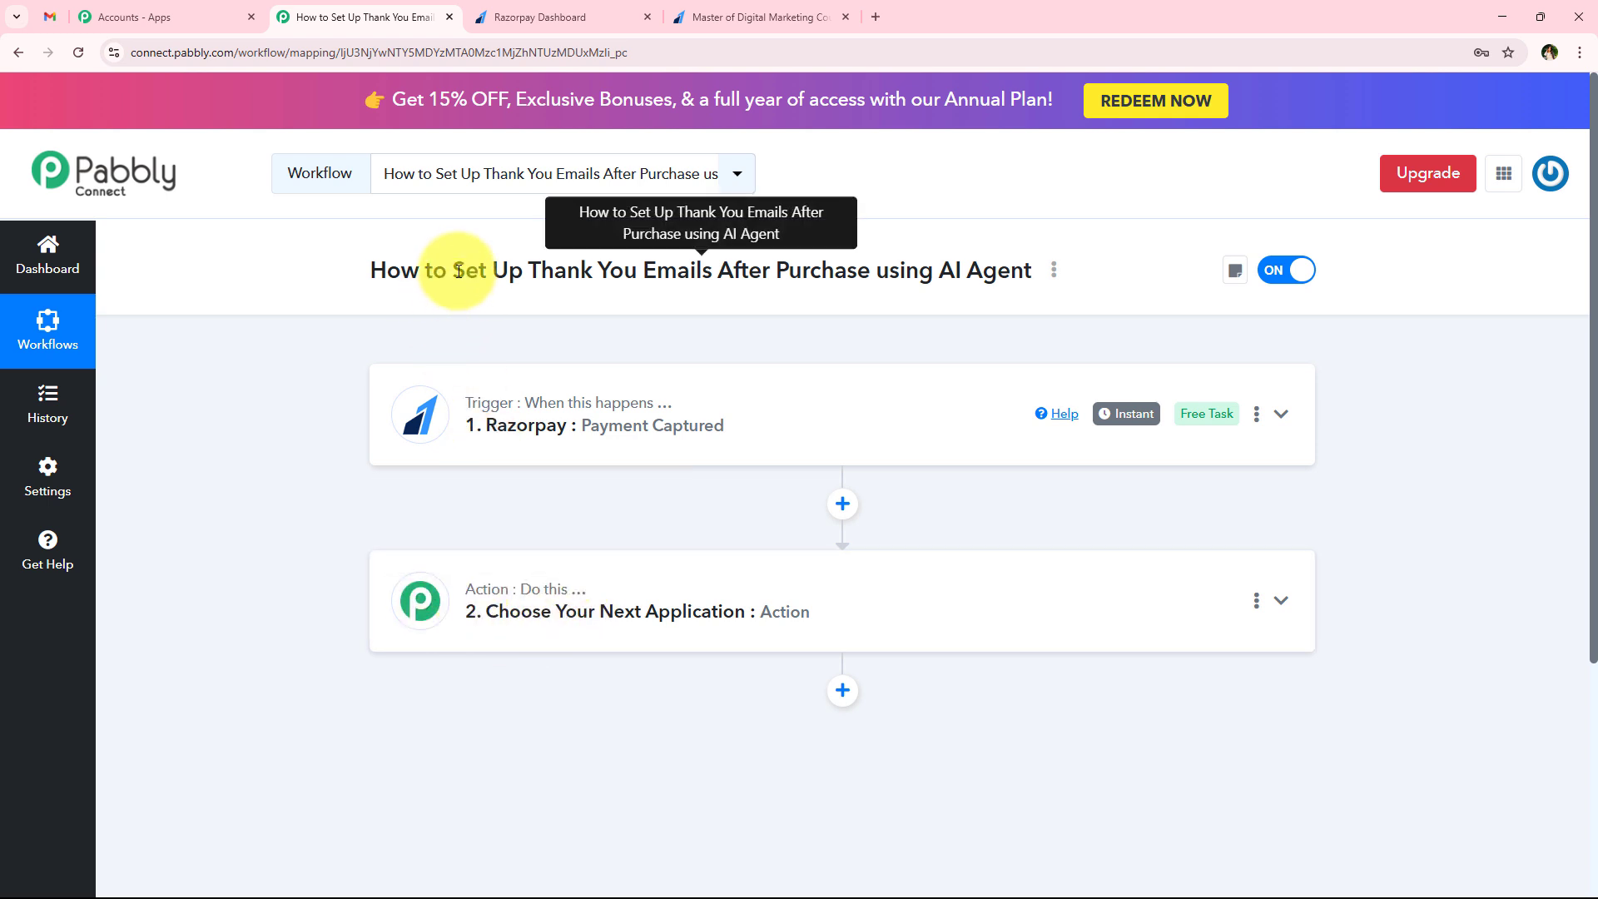
{"action": "left_click_drag", "start_coordinate": [454, 270], "coordinate": [872, 275]}
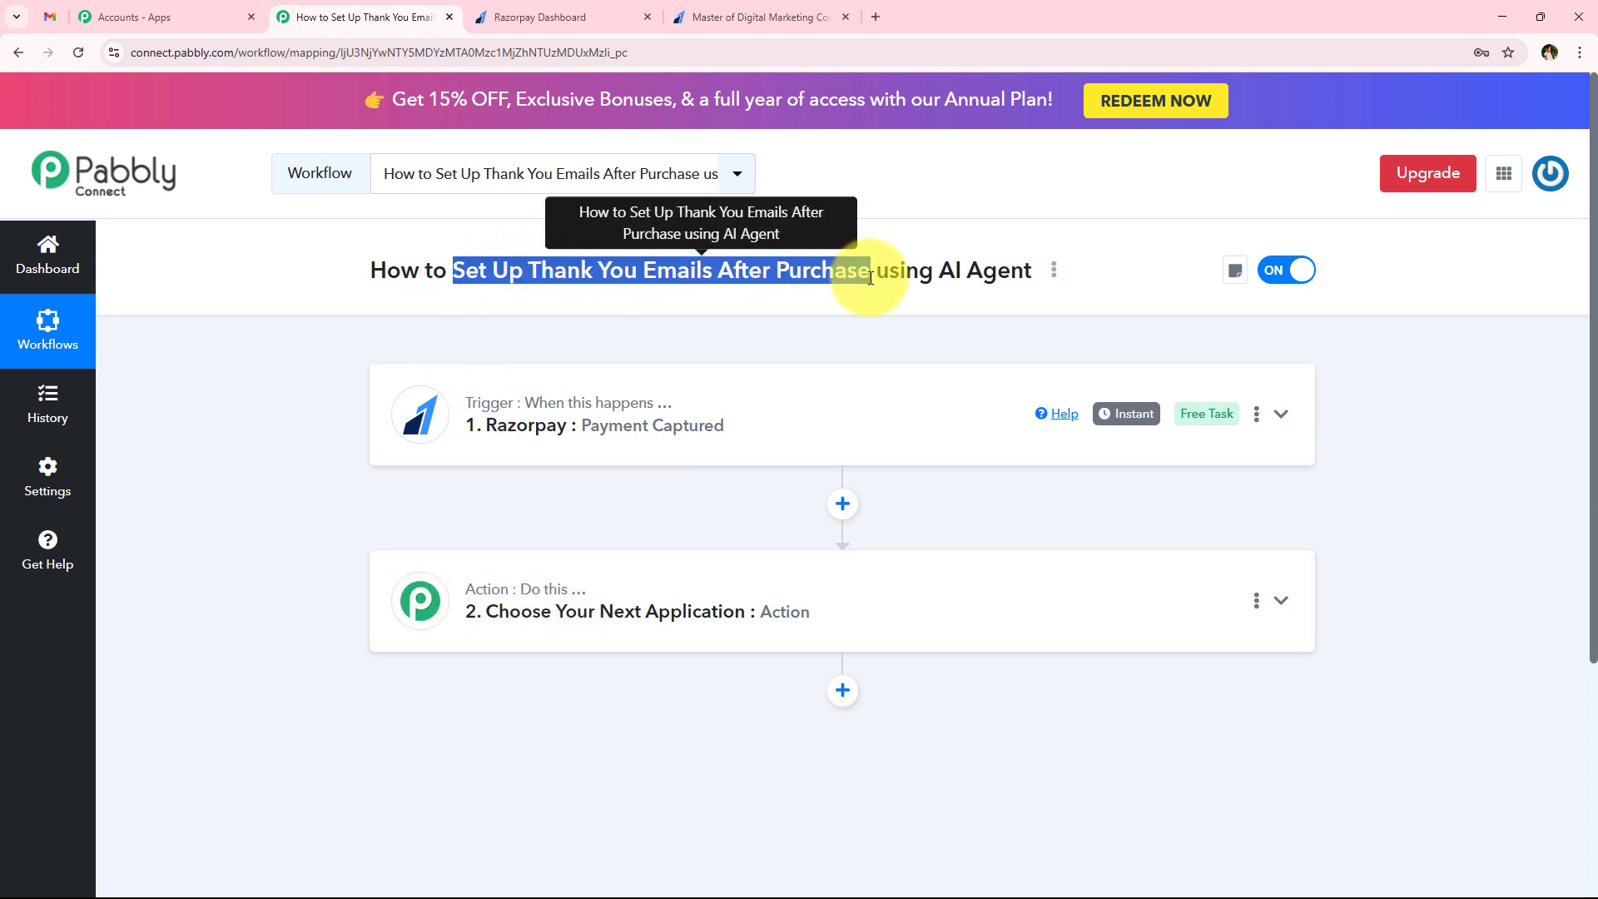
{"action": "left_click", "coordinate": [873, 275]}
Set the workflow's action step to Filter (Pabbly) with the Filter Values event and connect it
{"action": "left_click", "coordinate": [582, 611]}
{"action": "scroll", "coordinate": [288, 508], "scroll_direction": "down", "scroll_amount": 3}
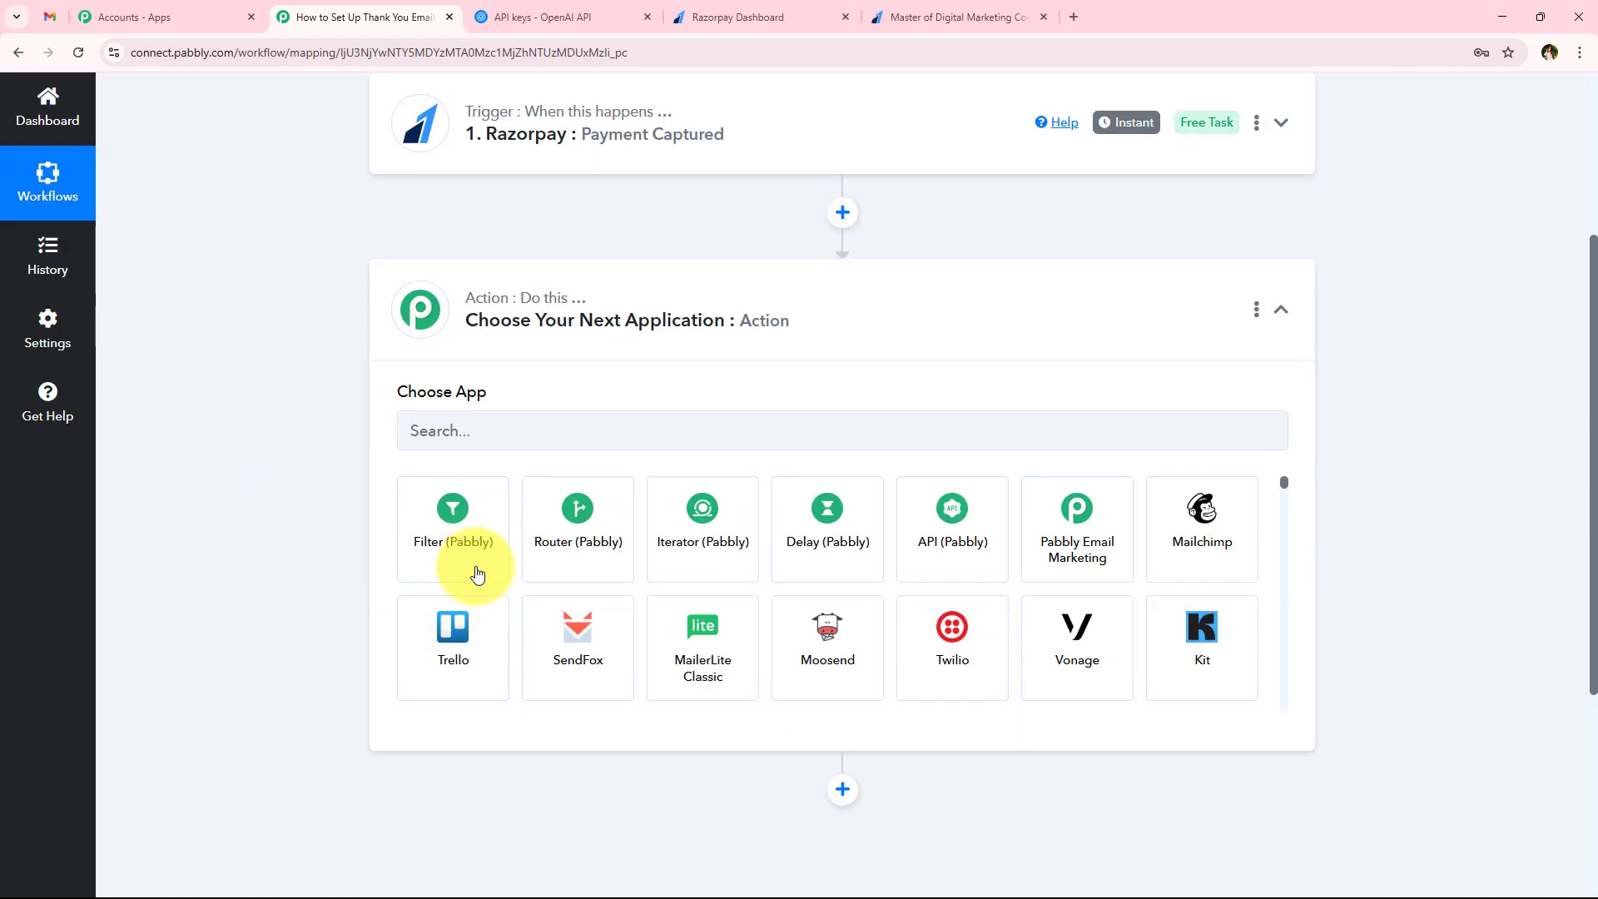
{"action": "scroll", "coordinate": [510, 517], "scroll_direction": "down", "scroll_amount": 2}
{"action": "scroll", "coordinate": [435, 560], "scroll_direction": "up", "scroll_amount": 2}
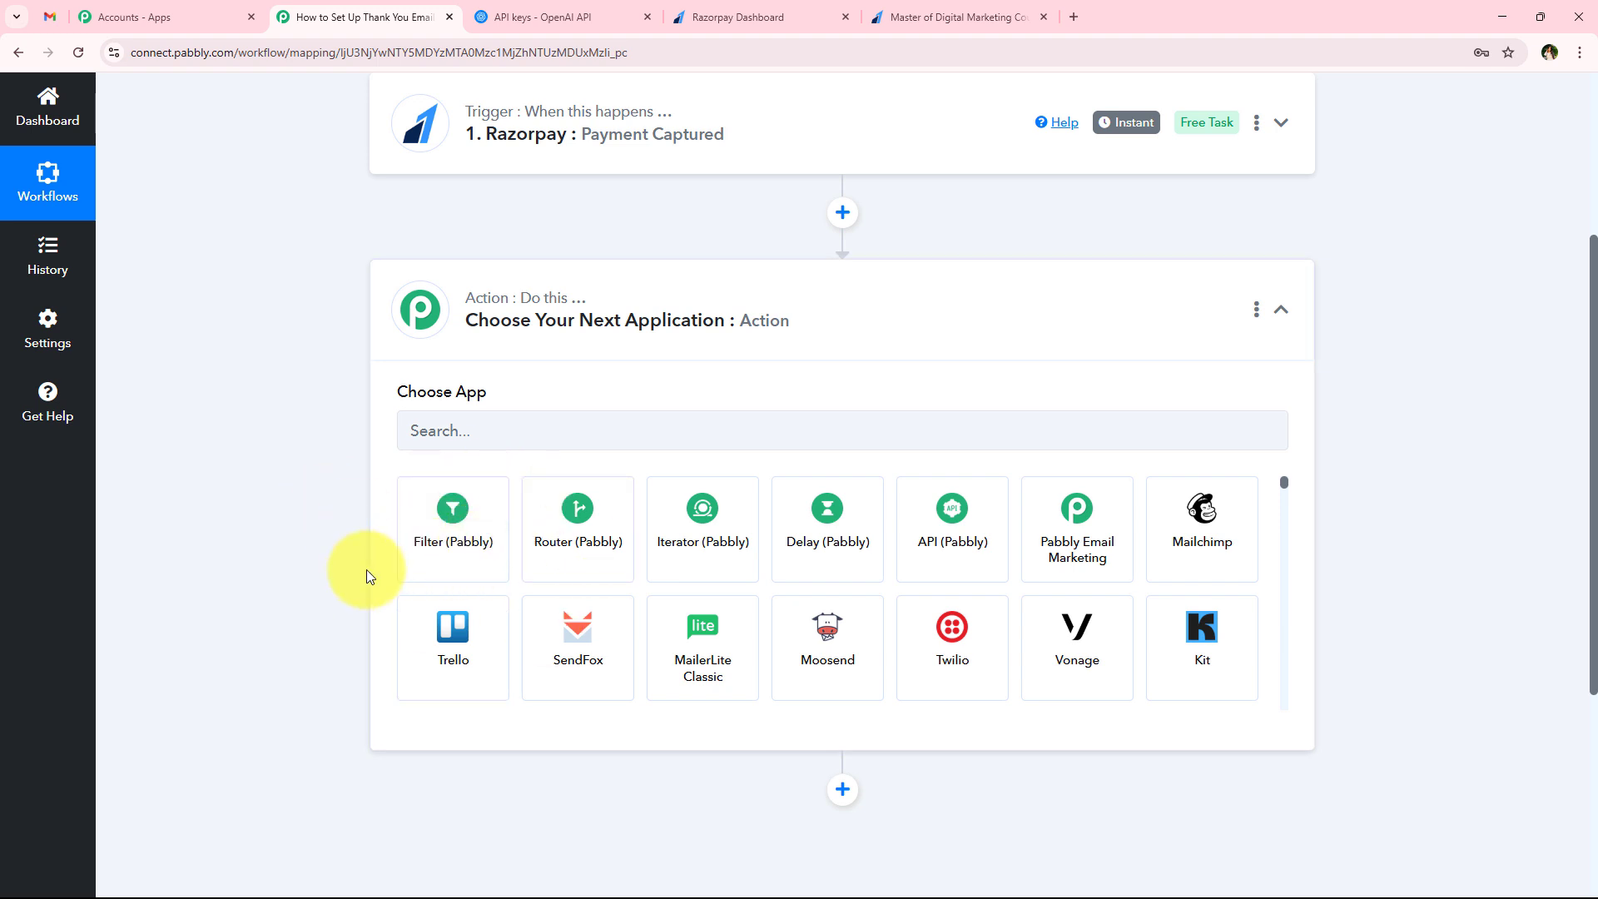
{"action": "left_click", "coordinate": [442, 527]}
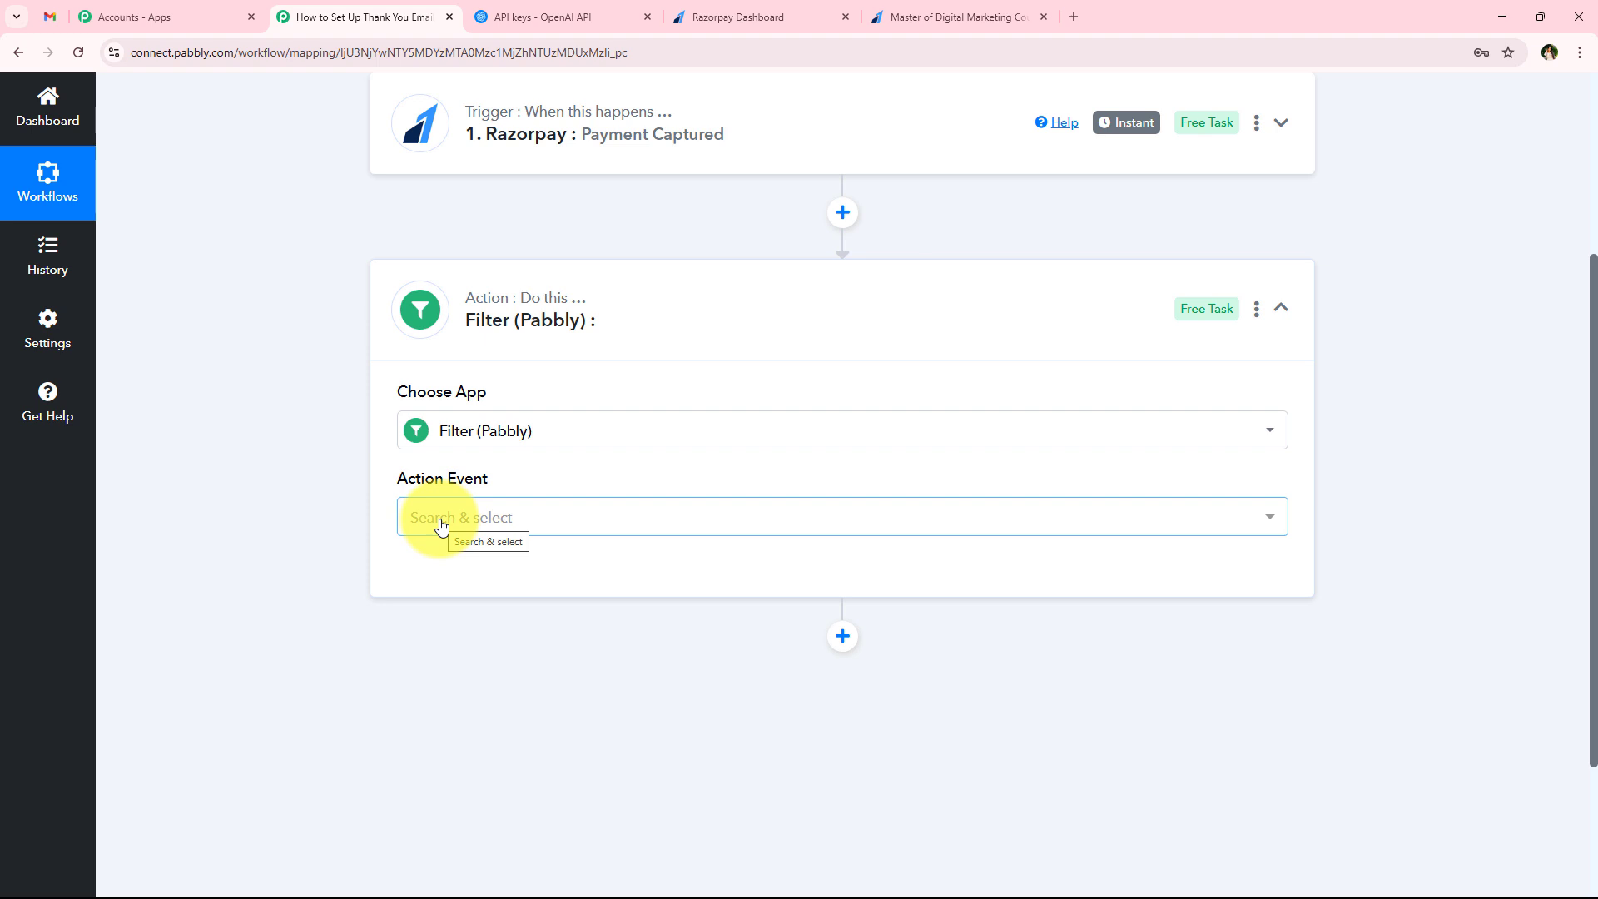
{"action": "left_click", "coordinate": [442, 526]}
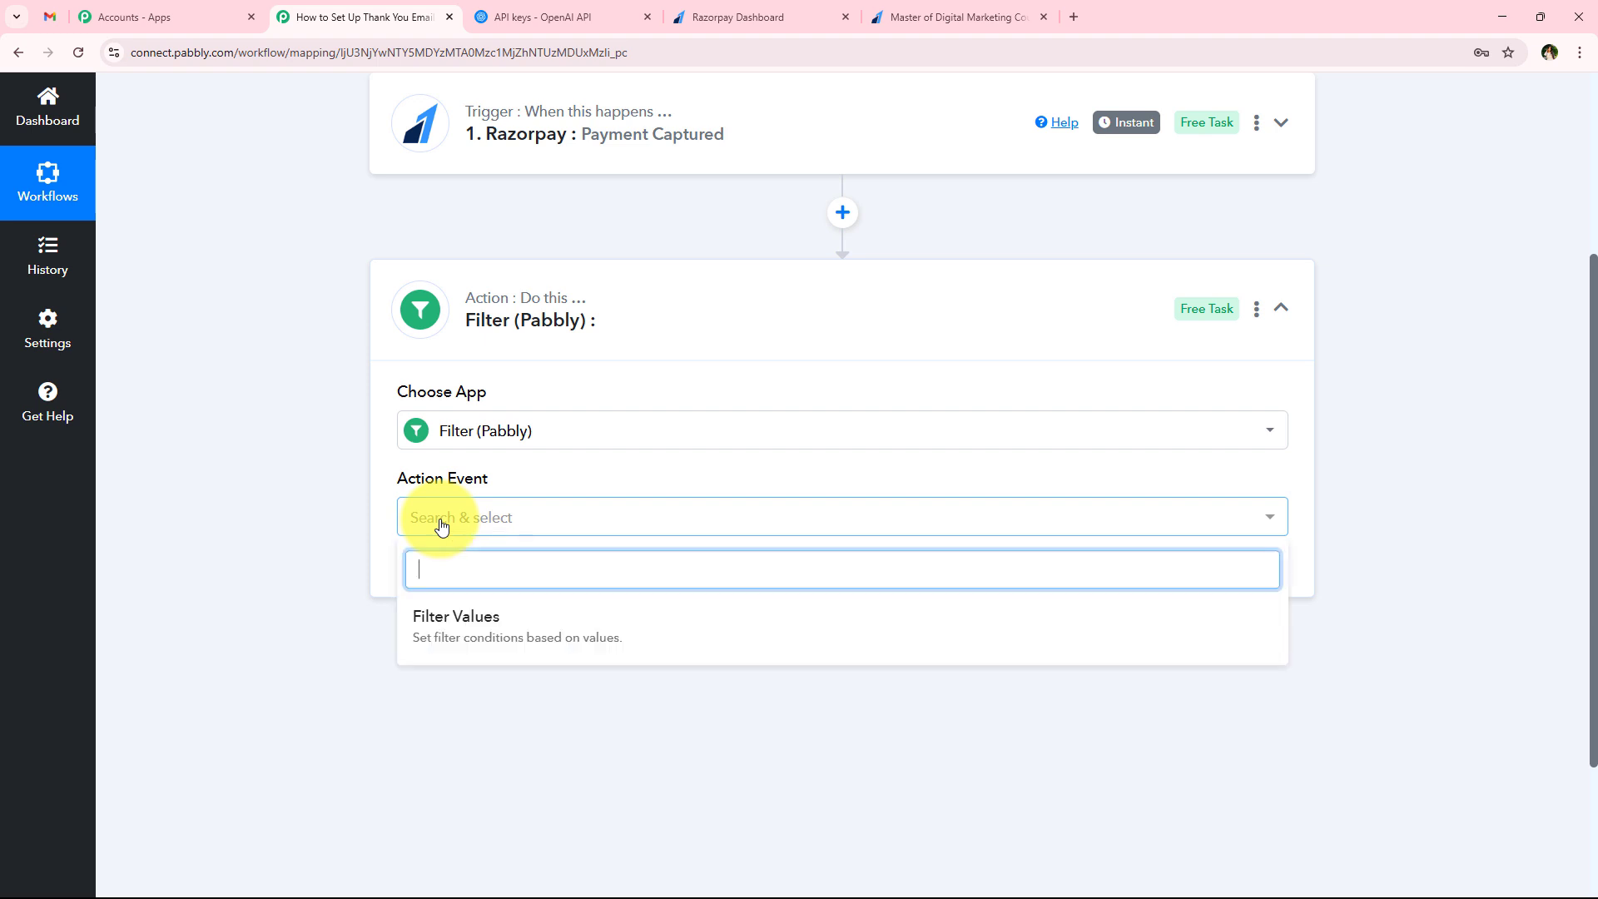
{"action": "left_click", "coordinate": [461, 616]}
{"action": "left_click", "coordinate": [474, 593]}
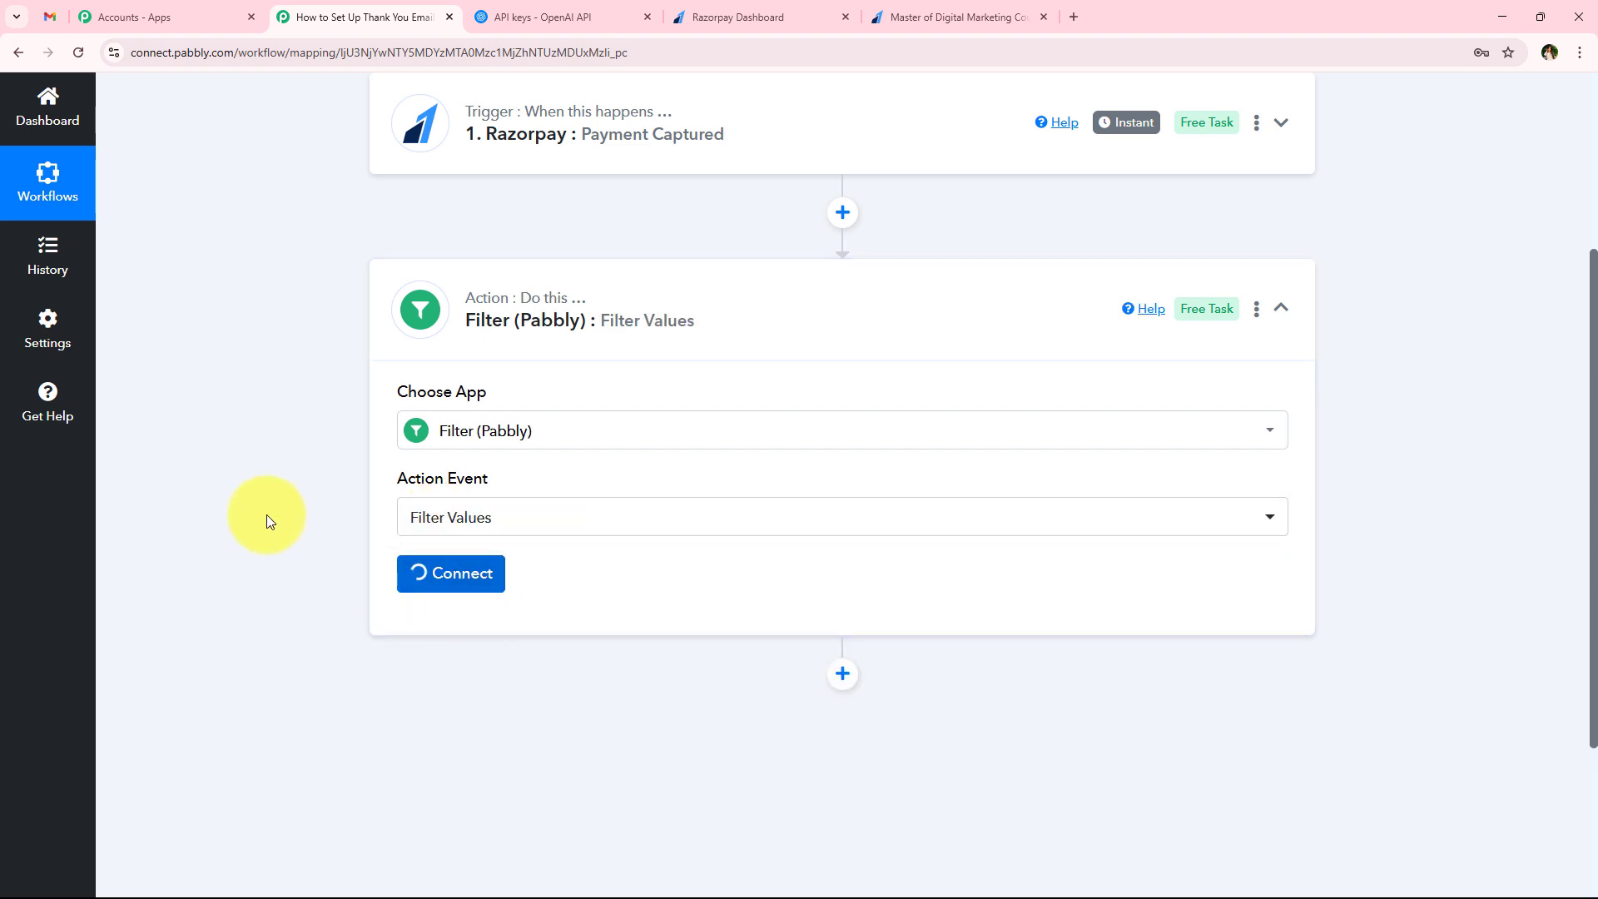
Examine the filter's condition fields and check the course name in the Razorpay payment page's heading and description
{"action": "scroll", "coordinate": [305, 508], "scroll_direction": "down", "scroll_amount": 2}
{"action": "scroll", "coordinate": [305, 508], "scroll_direction": "down", "scroll_amount": 1}
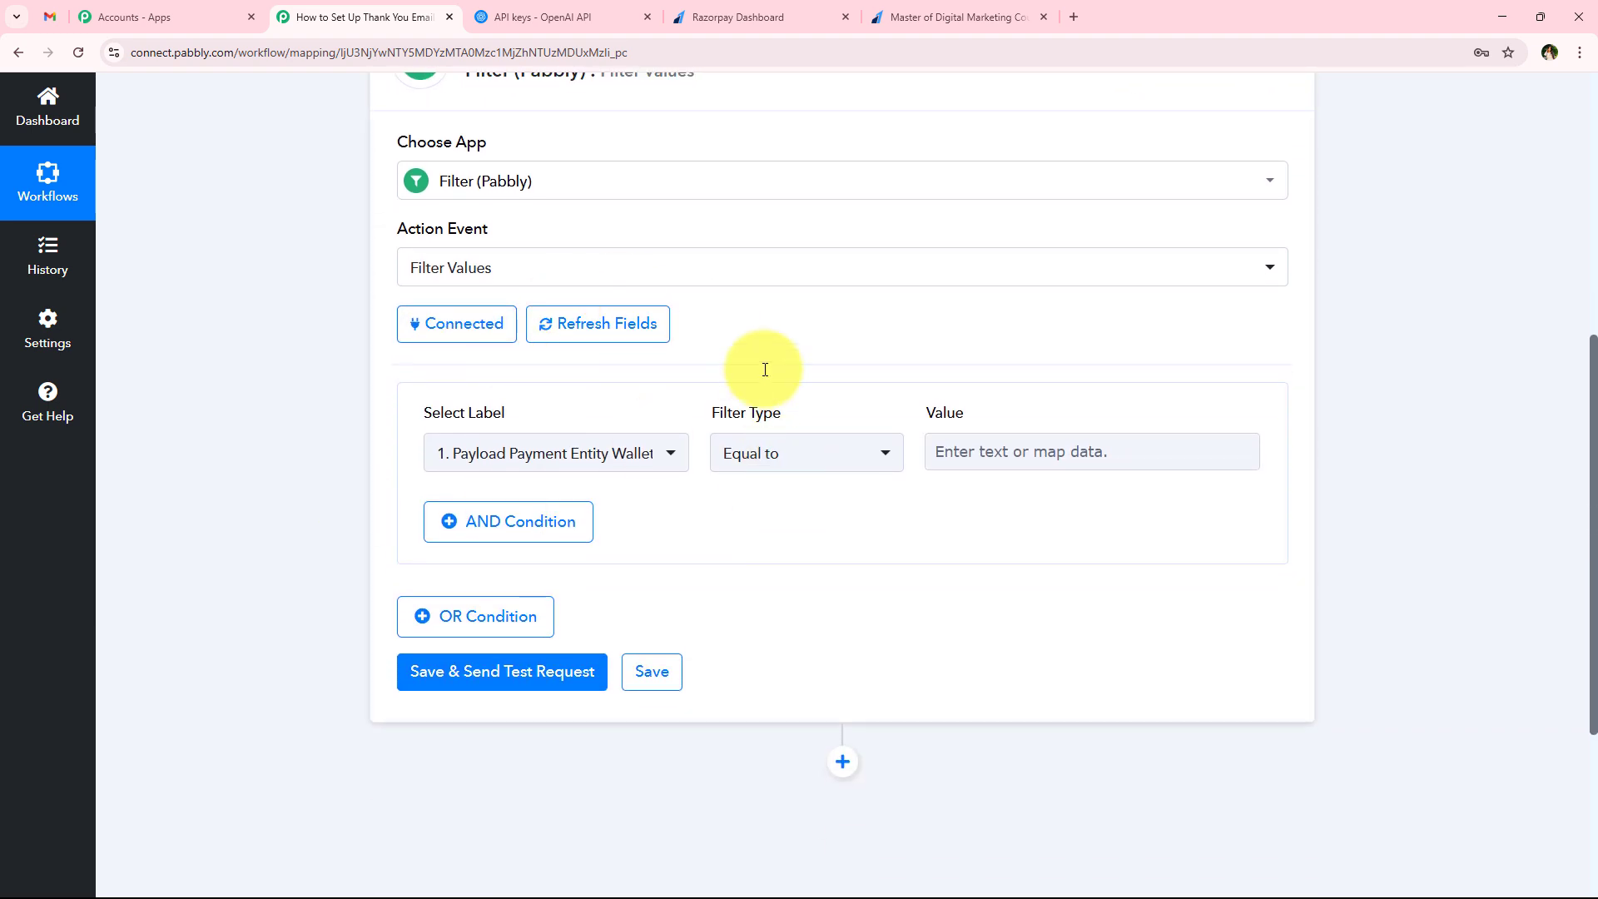
{"action": "left_click", "coordinate": [541, 453]}
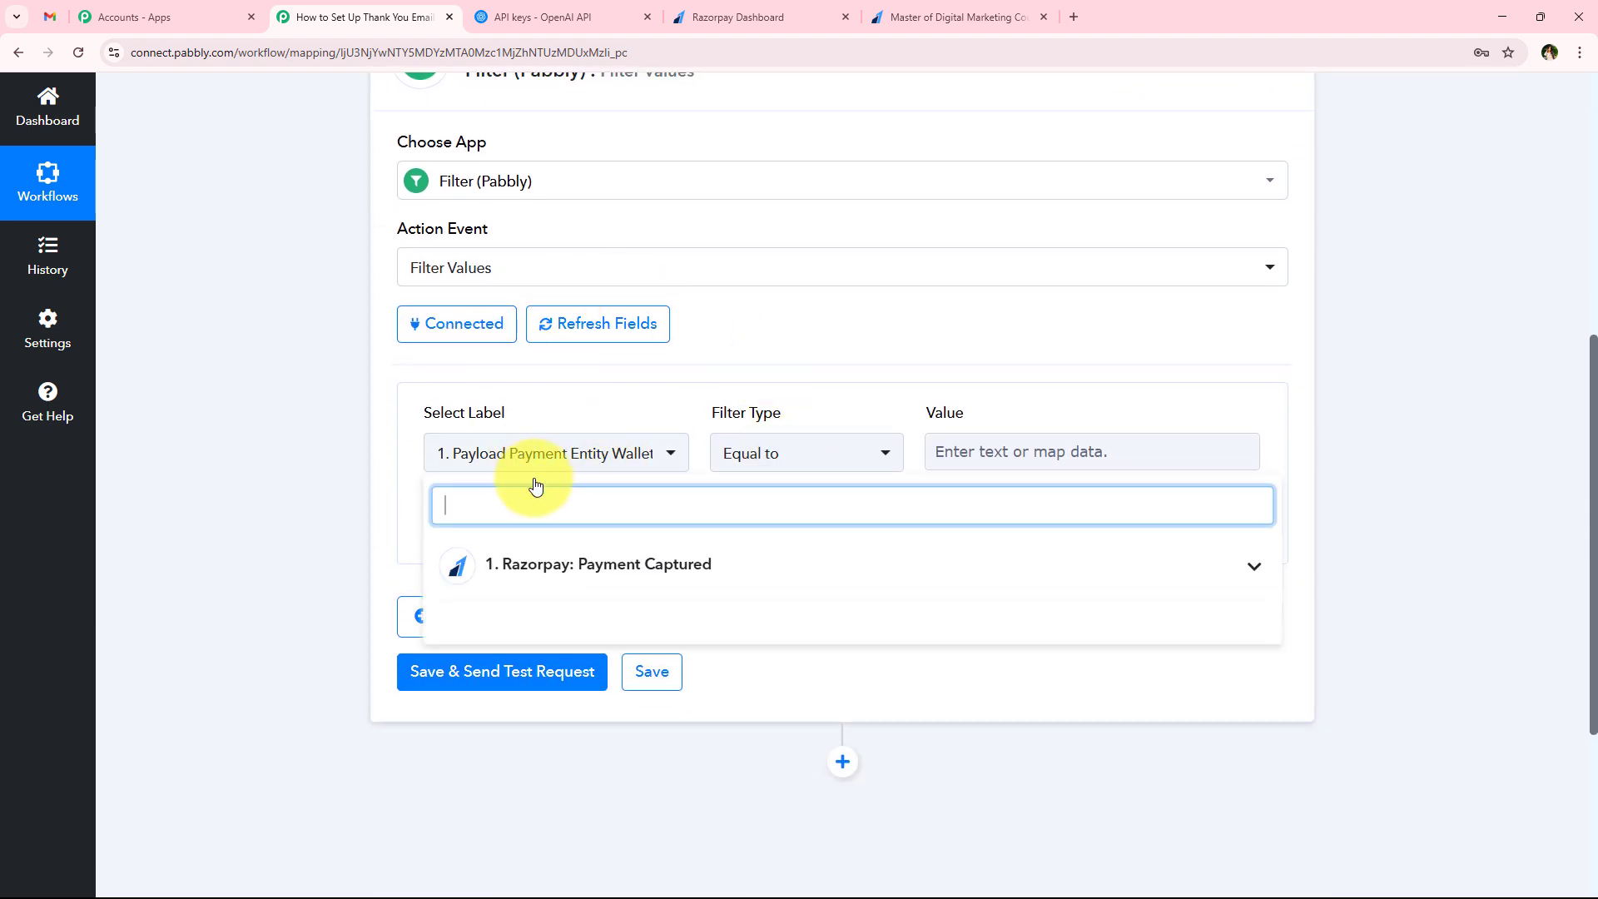
{"action": "left_click", "coordinate": [242, 504]}
{"action": "scroll", "coordinate": [254, 508], "scroll_direction": "up", "scroll_amount": 5}
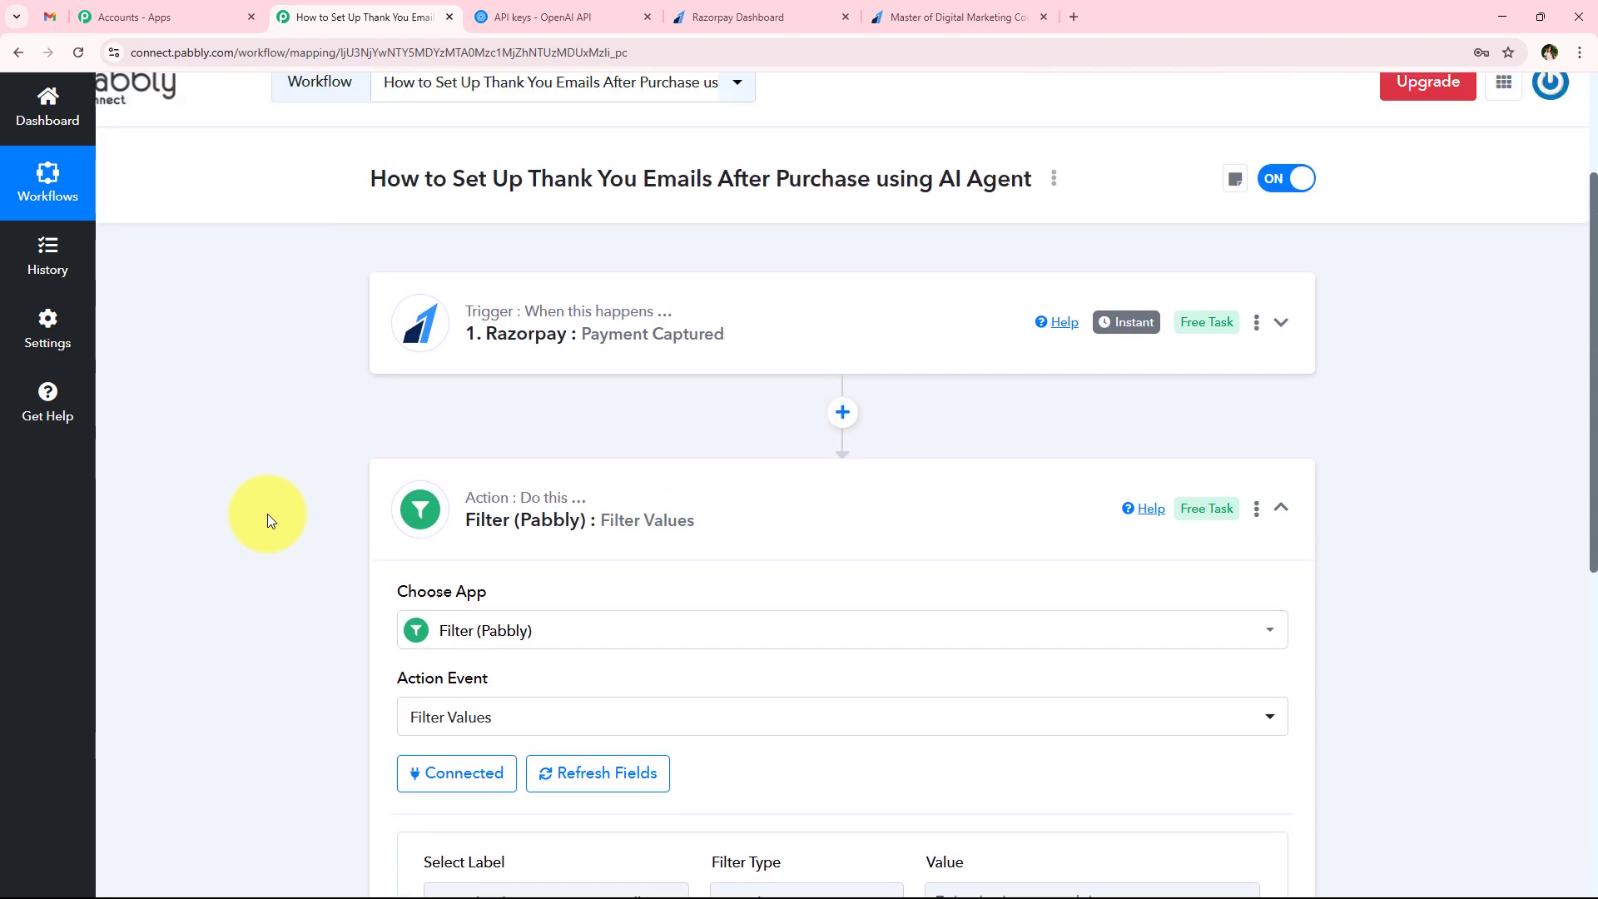
{"action": "scroll", "coordinate": [267, 512], "scroll_direction": "up", "scroll_amount": 1}
{"action": "left_click", "coordinate": [932, 17]}
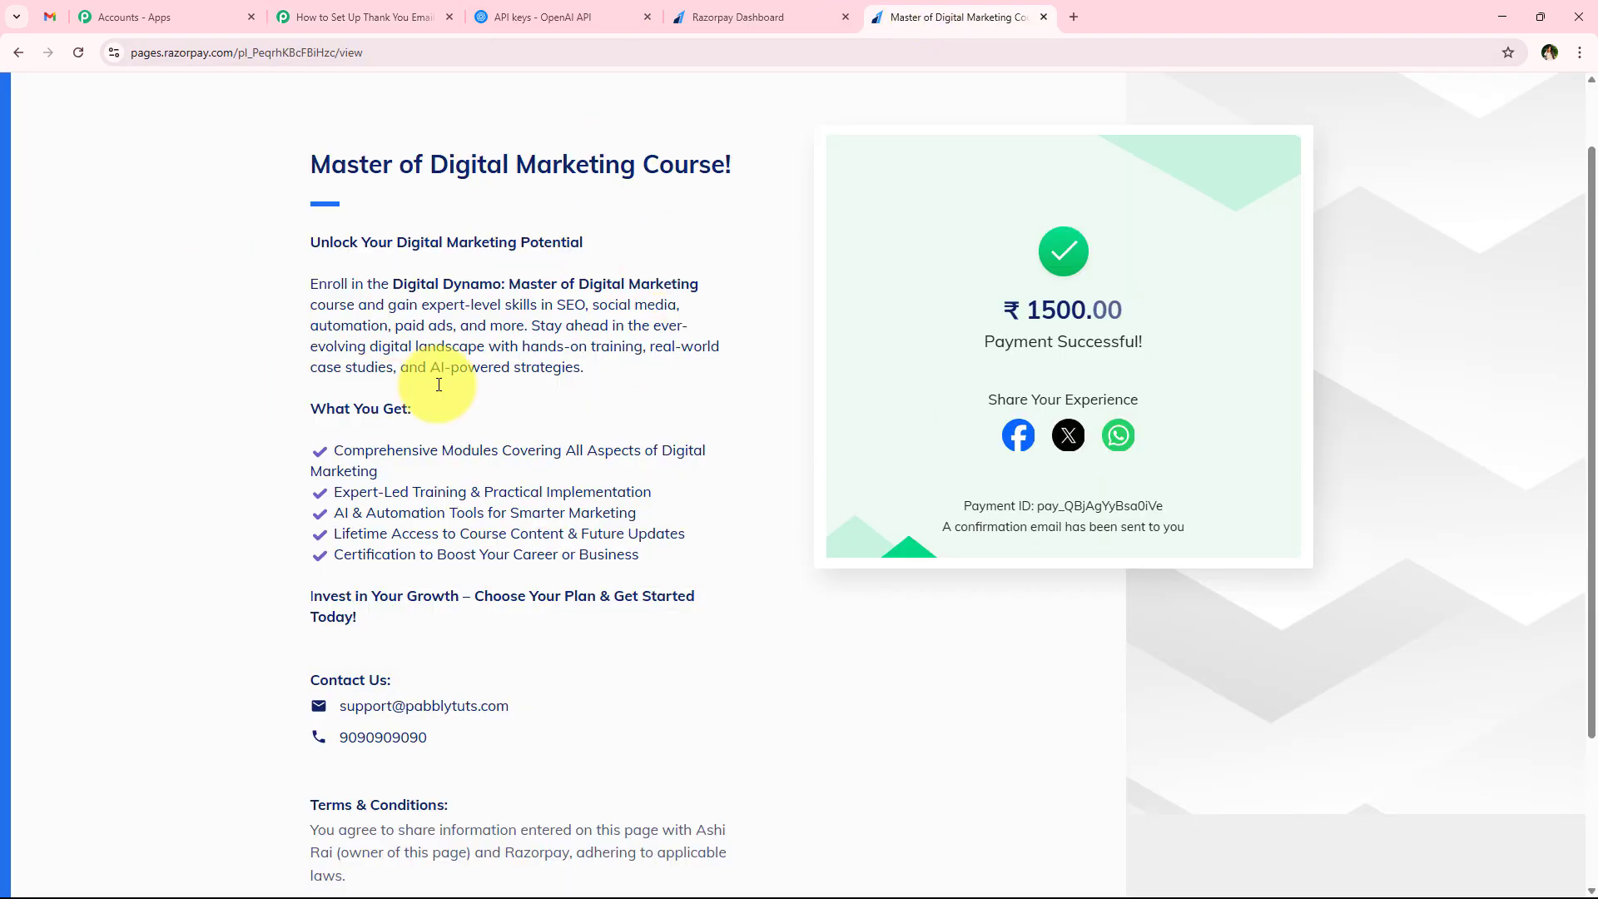
{"action": "left_click_drag", "start_coordinate": [541, 154], "coordinate": [715, 246]}
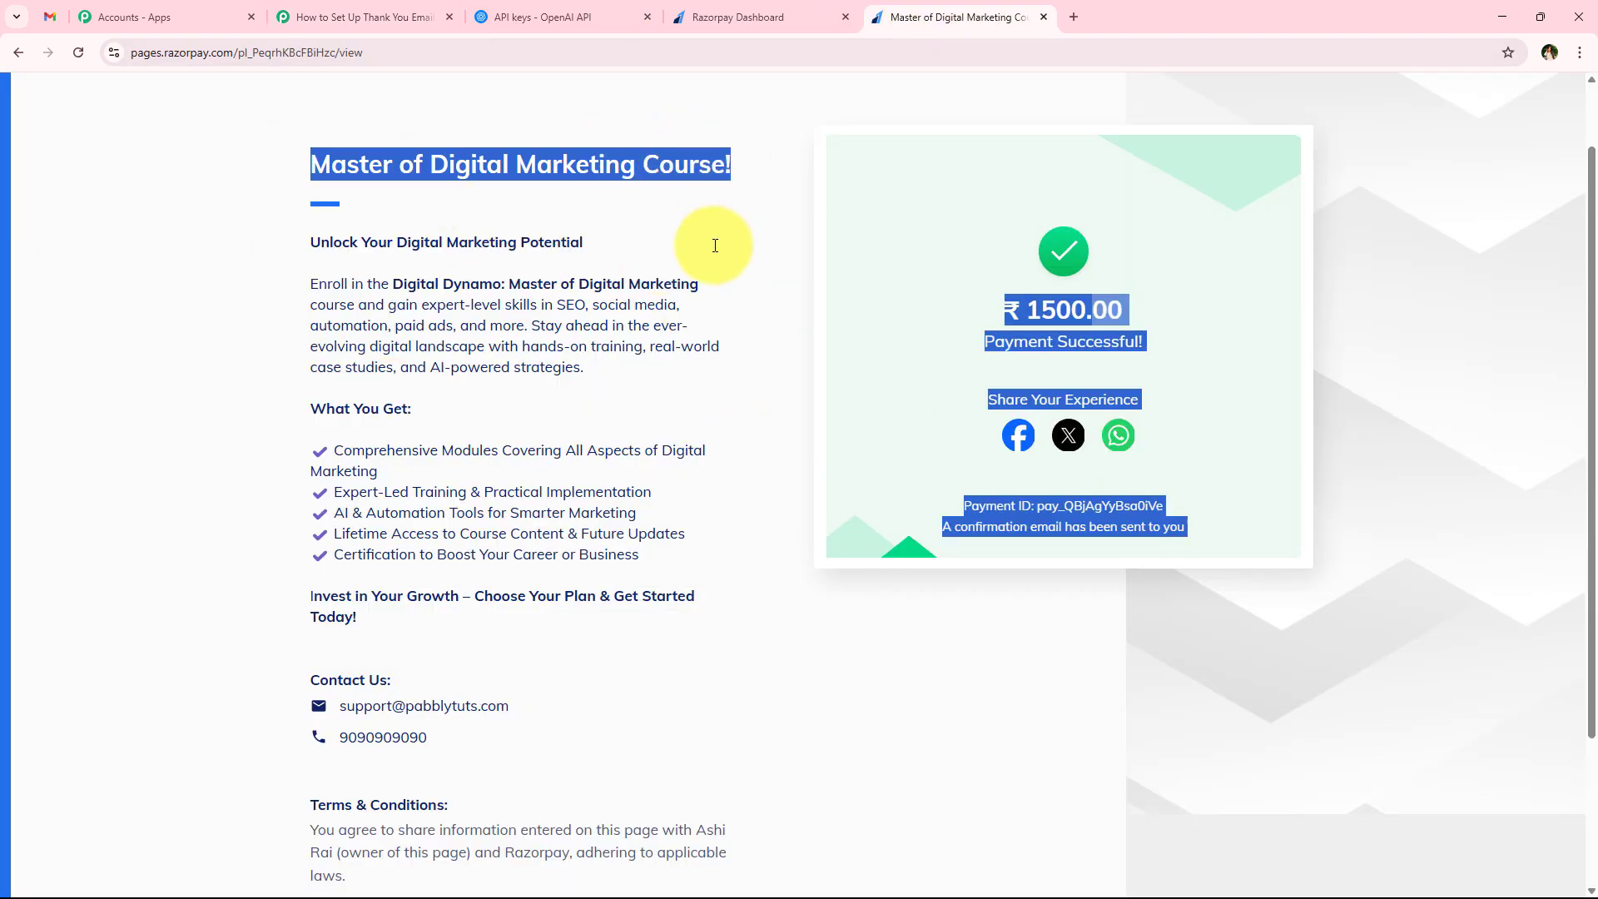
{"action": "left_click", "coordinate": [316, 171]}
{"action": "left_click", "coordinate": [367, 16]}
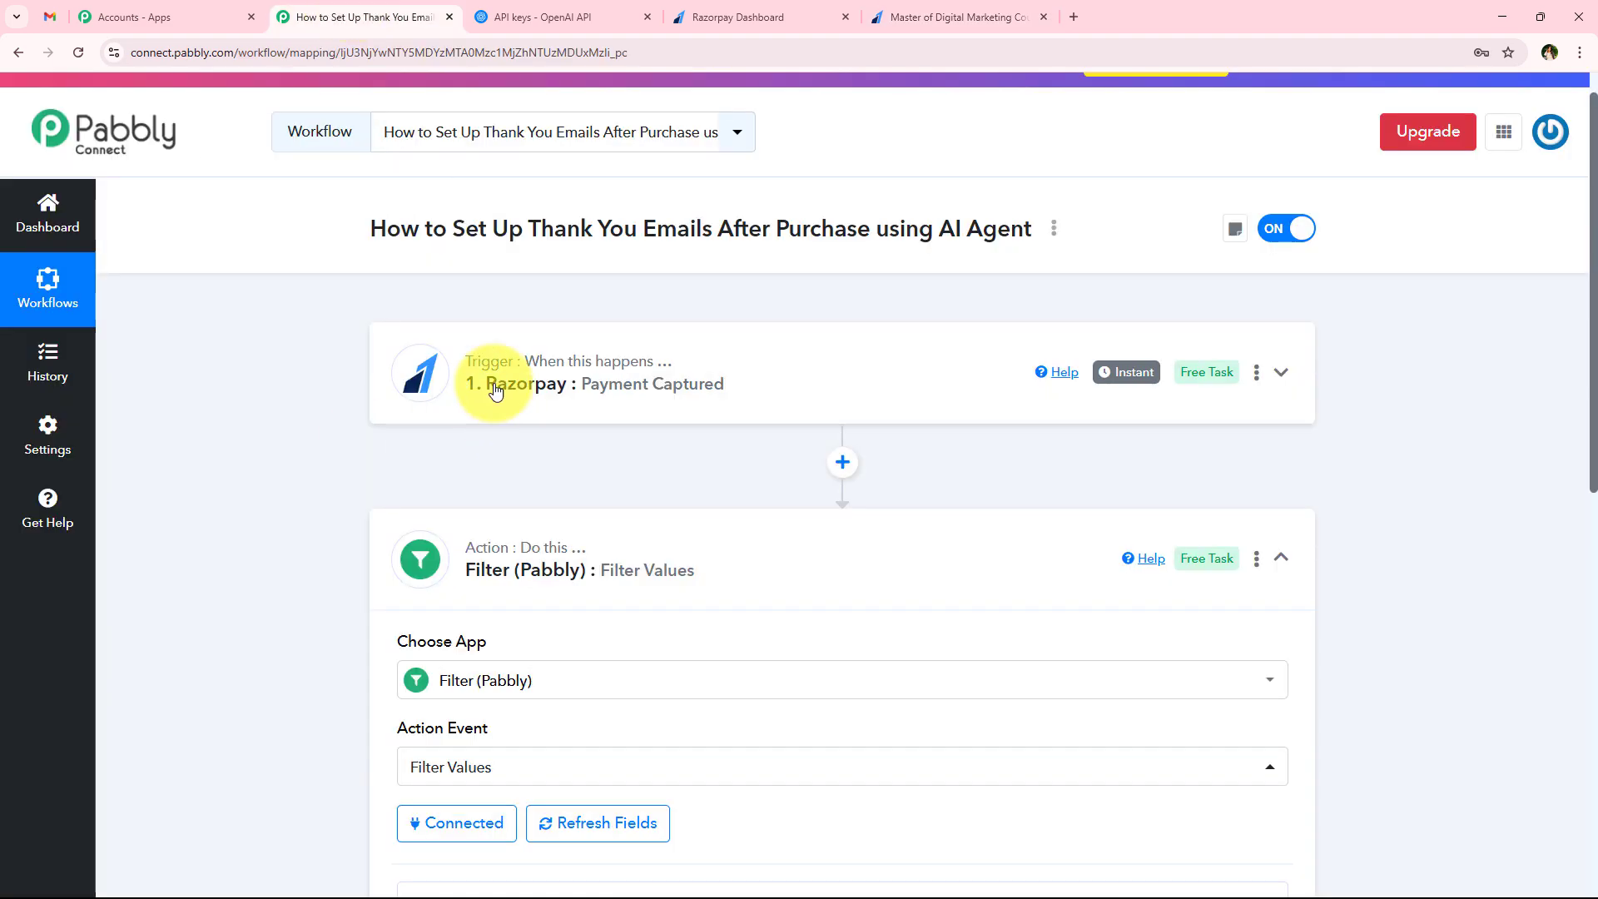
{"action": "scroll", "coordinate": [287, 586], "scroll_direction": "down", "scroll_amount": 6}
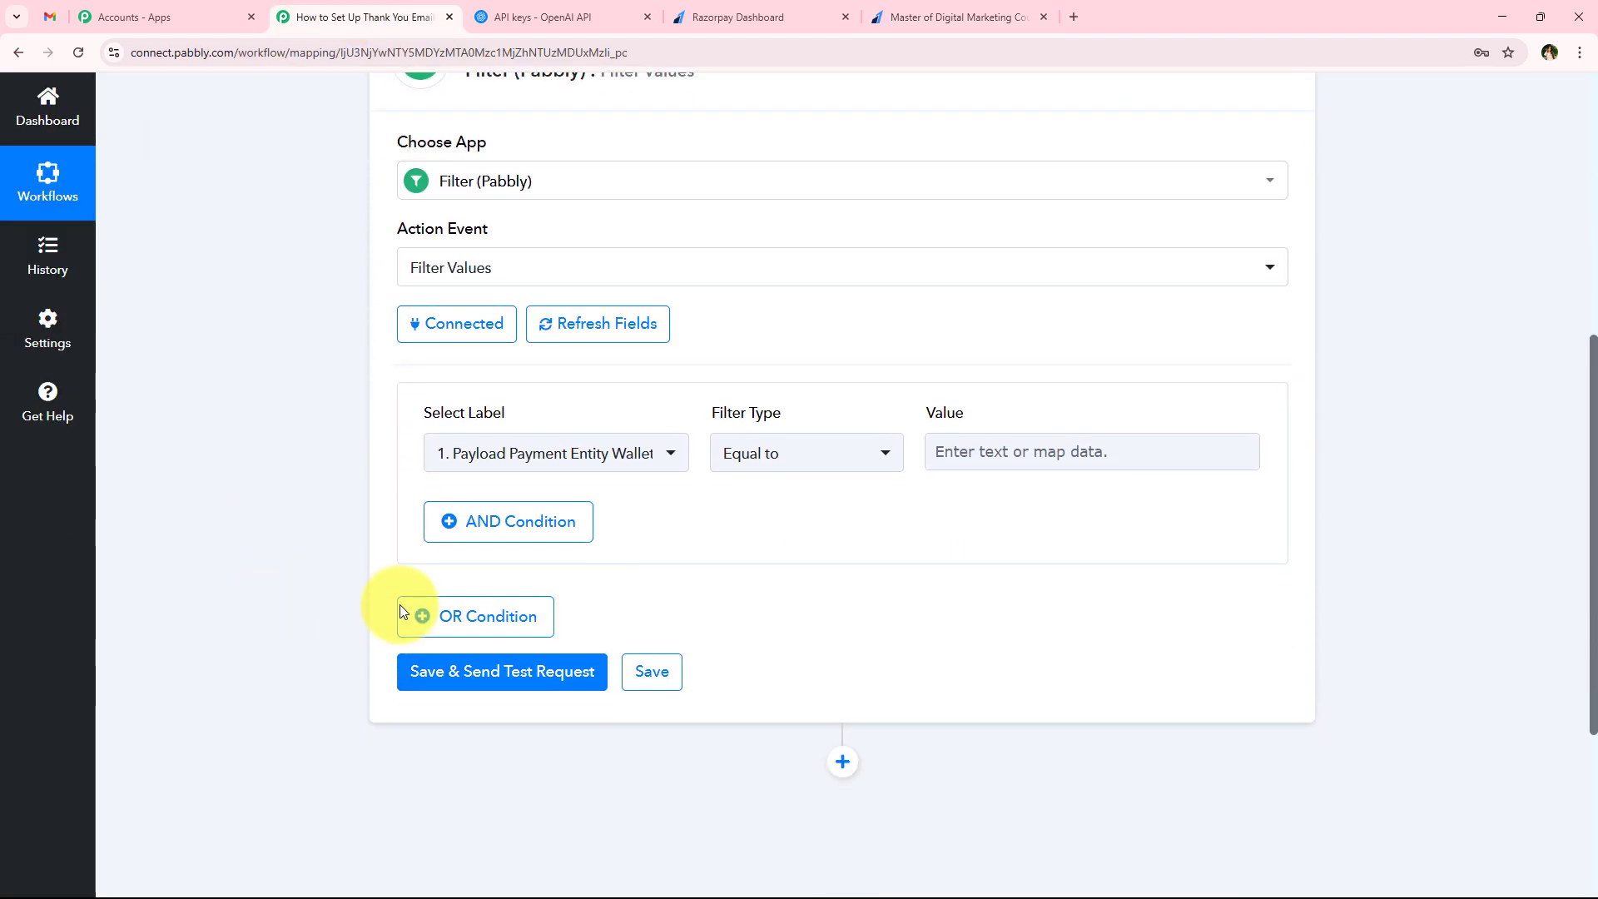
{"action": "left_click", "coordinate": [957, 16]}
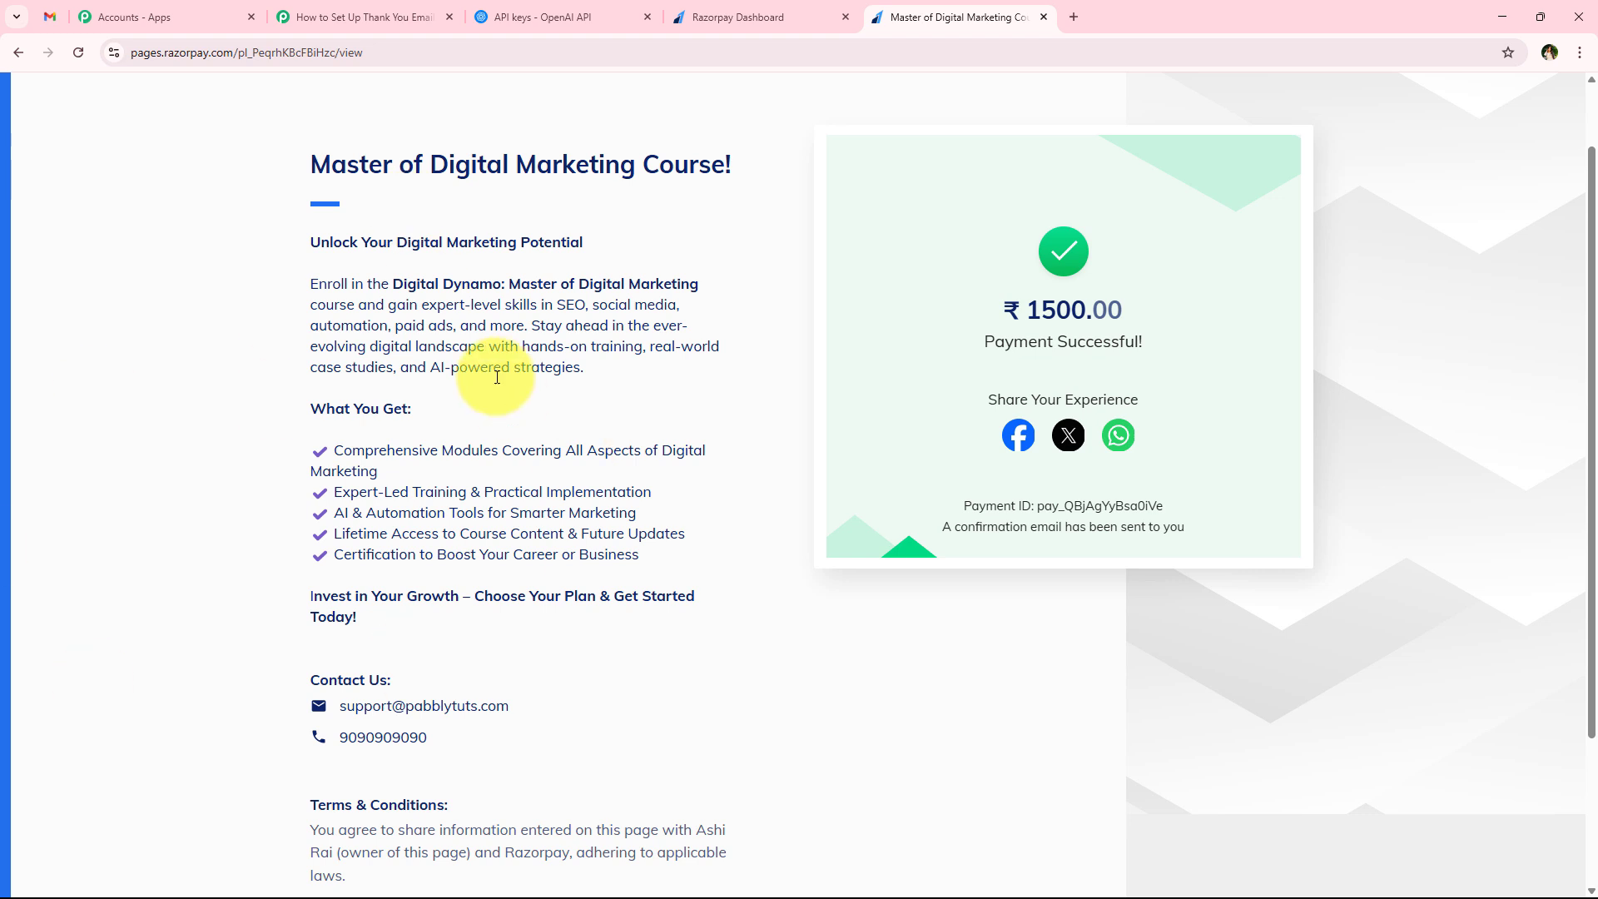
{"action": "left_click_drag", "start_coordinate": [509, 283], "coordinate": [704, 287]}
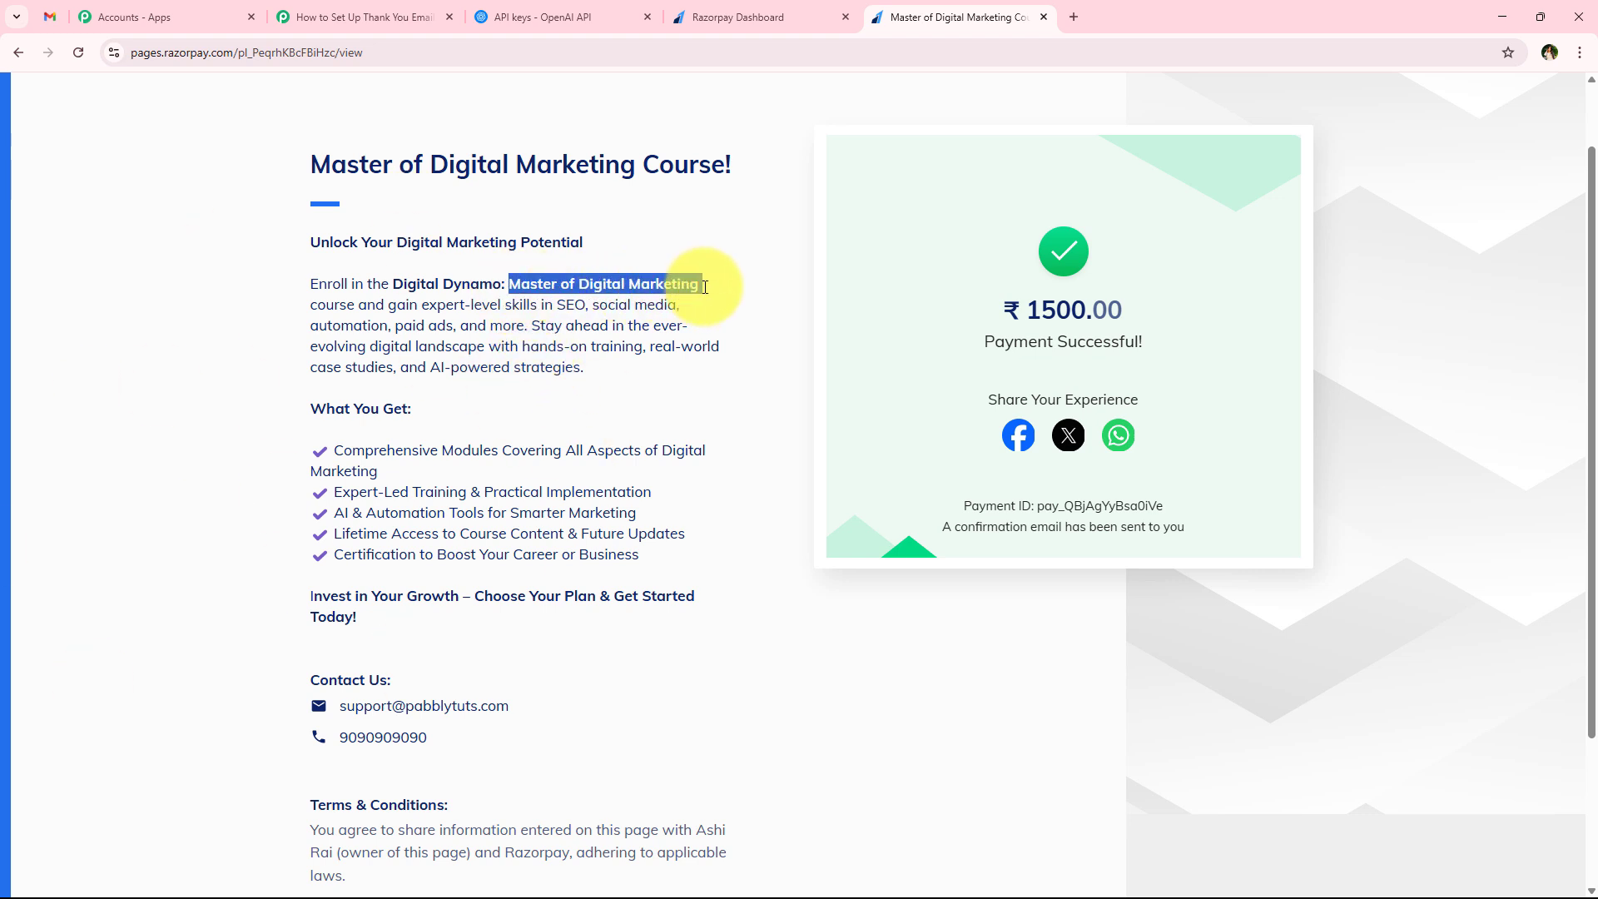
Back in the Pabbly Connect workflow, set the filter condition so Payload Payment Entity Notes Course is Equal to Master of Digital Marketing
{"action": "left_click", "coordinate": [362, 17]}
{"action": "left_click", "coordinate": [533, 456]}
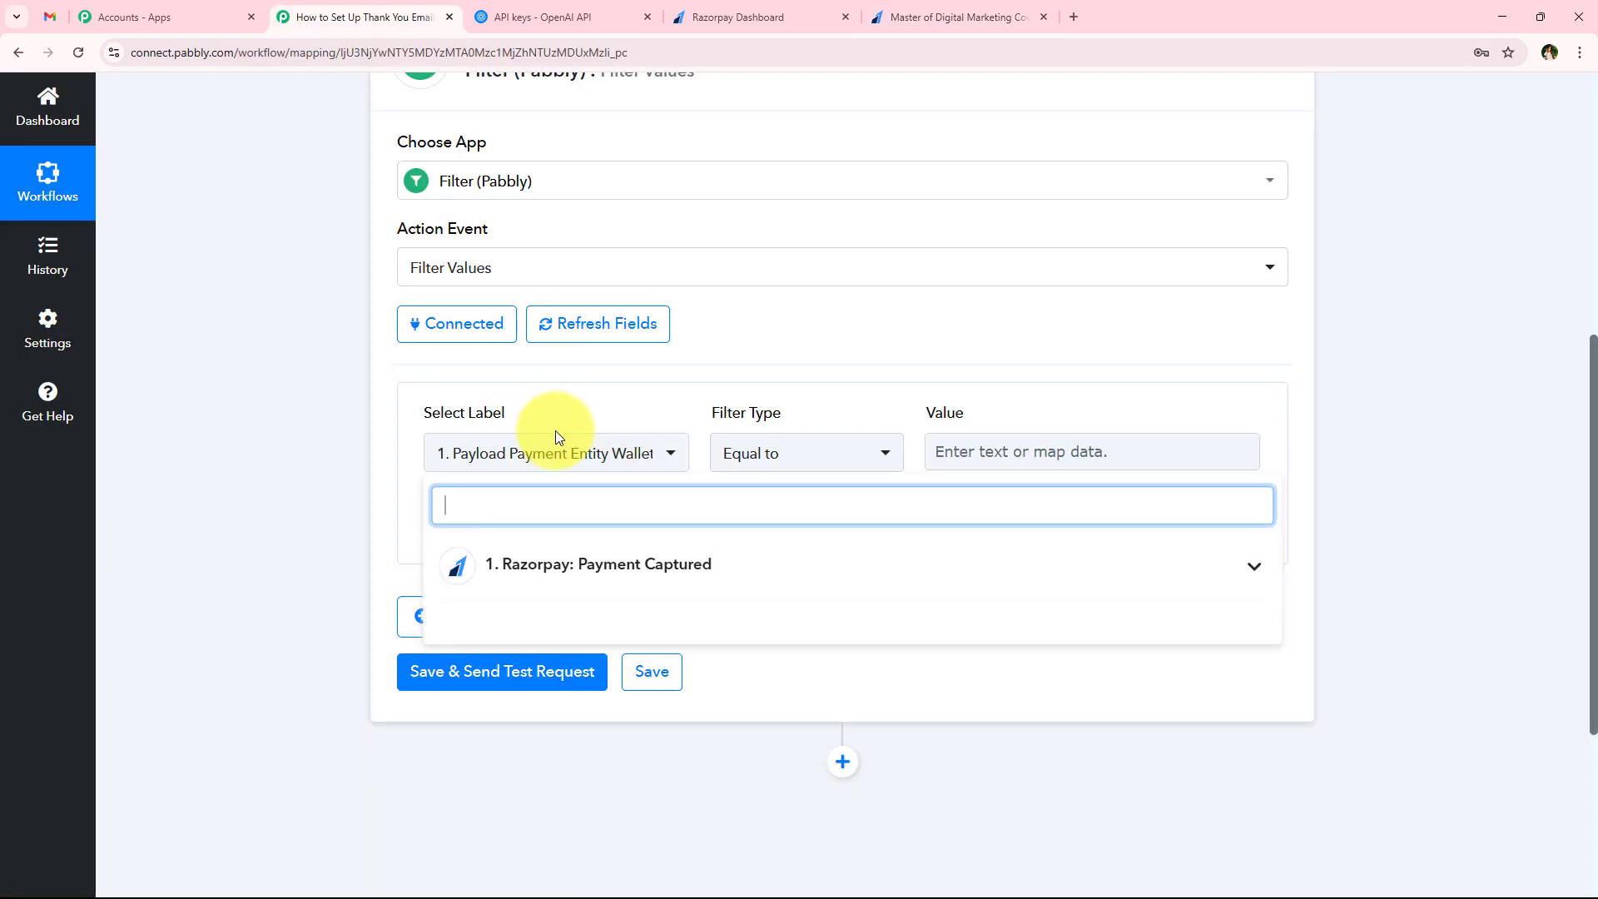
{"action": "left_click", "coordinate": [598, 570]}
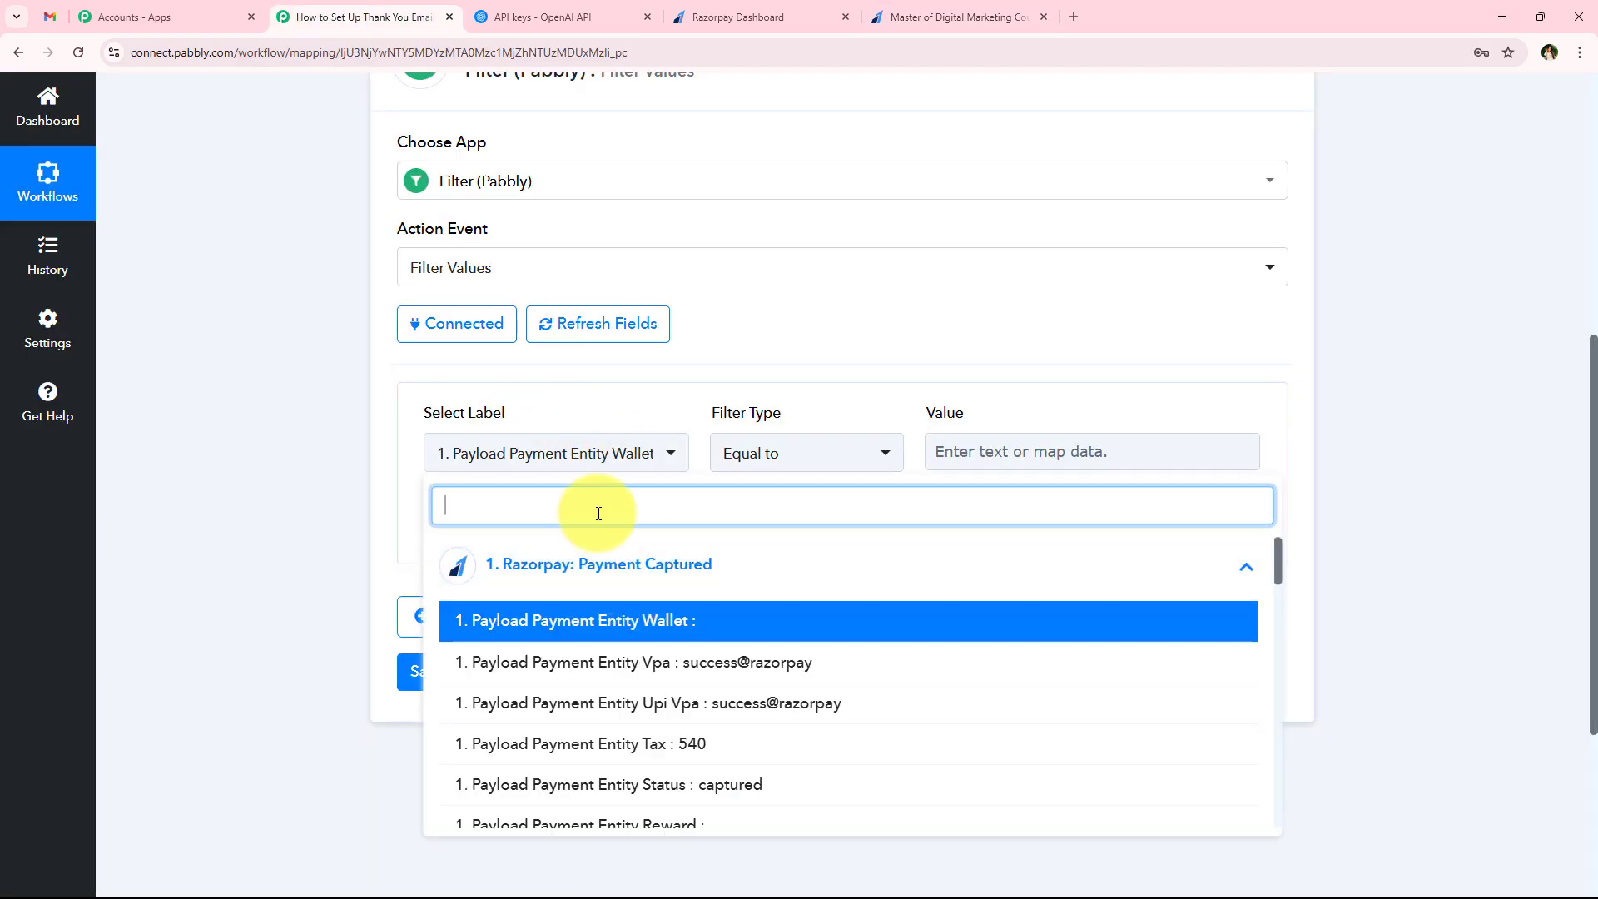
{"action": "type", "text": "co"}
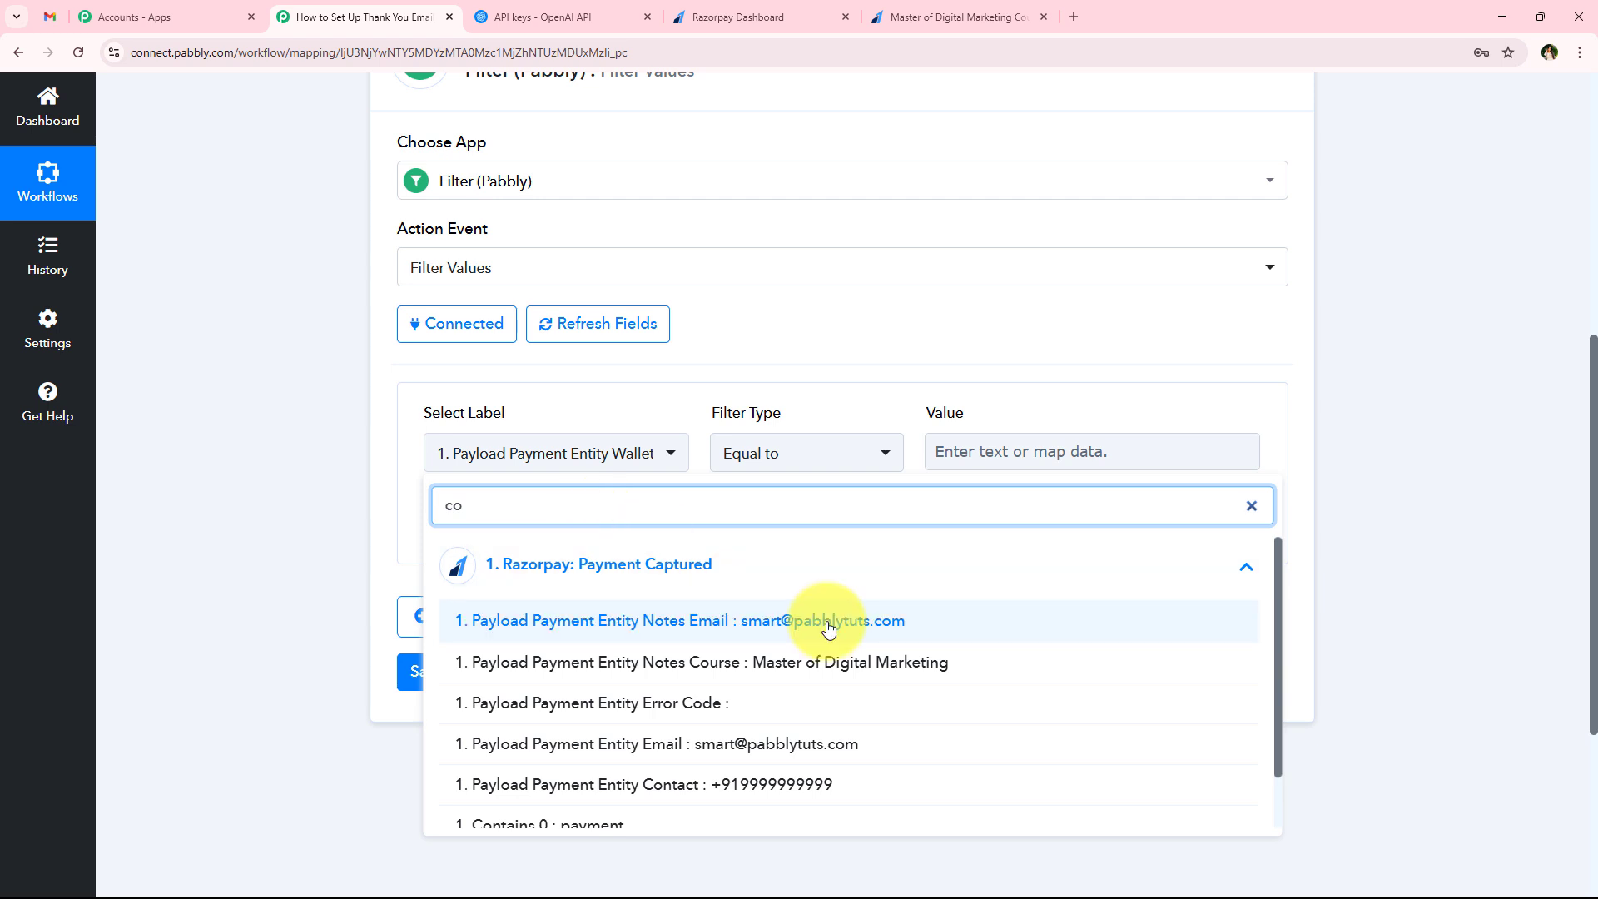
{"action": "left_click", "coordinate": [801, 666]}
{"action": "left_click", "coordinate": [778, 448]}
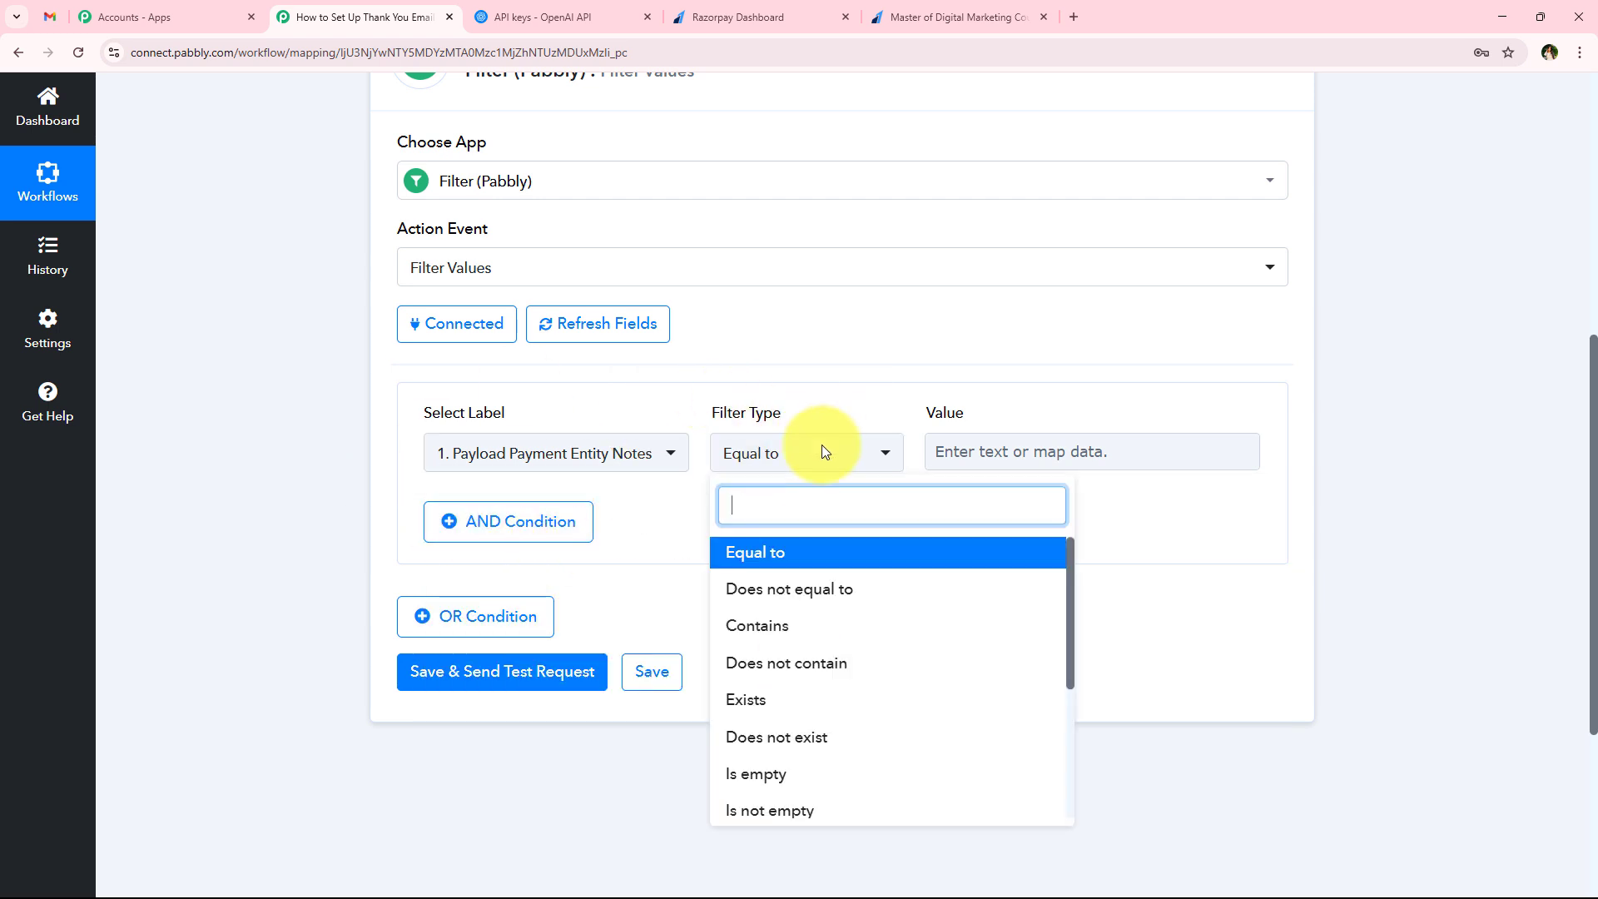
{"action": "left_click", "coordinate": [813, 548]}
{"action": "left_click", "coordinate": [996, 451]}
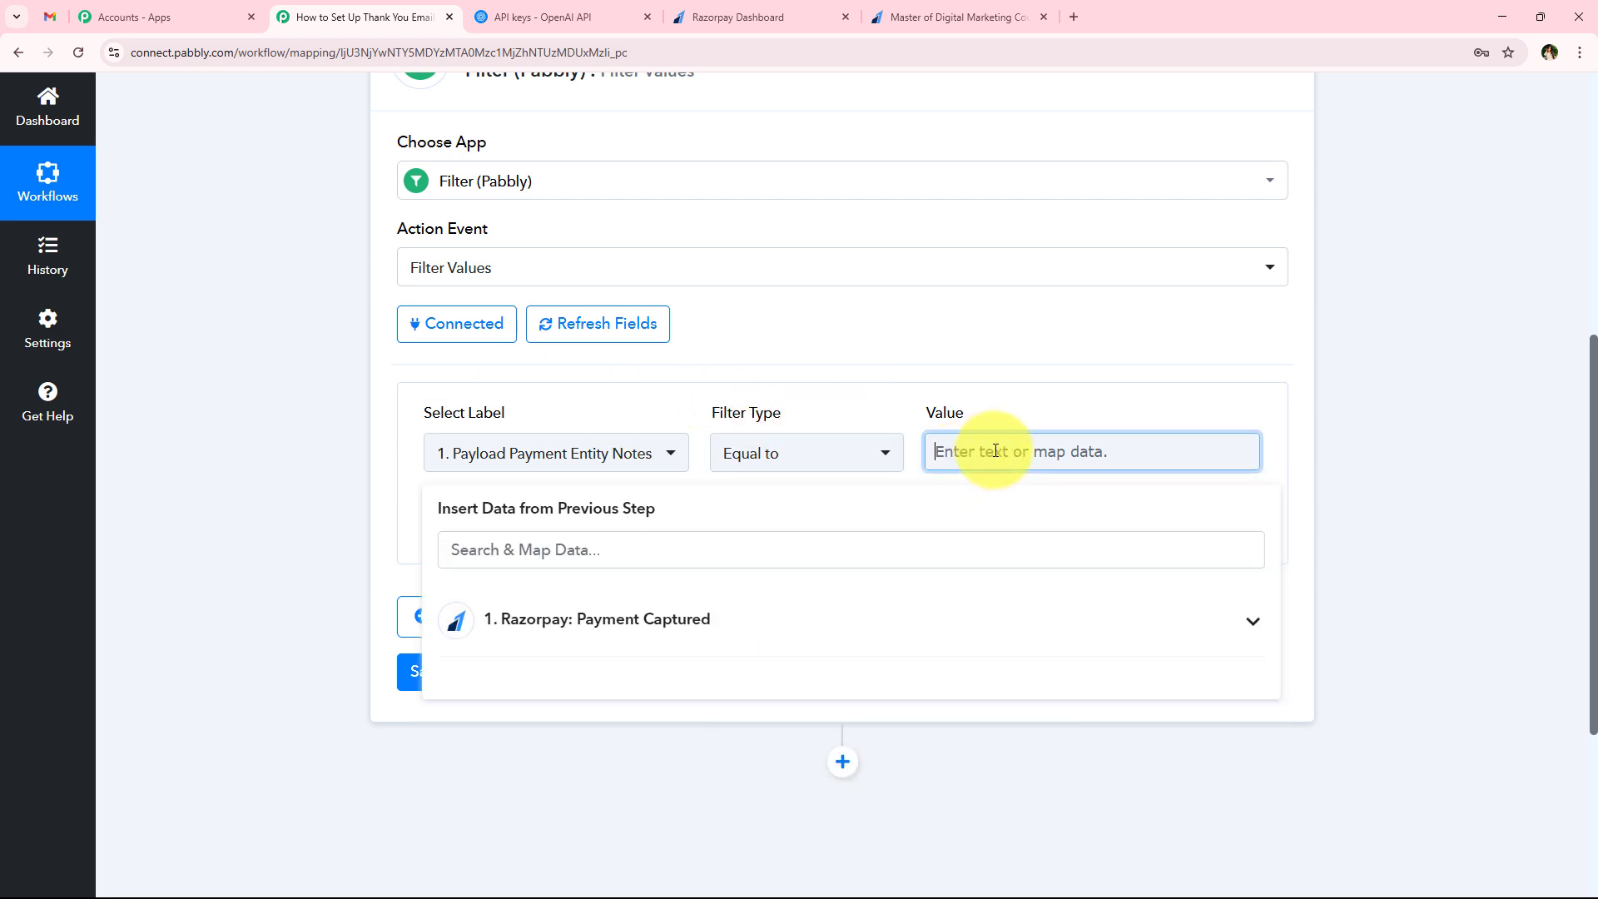
{"action": "left_click", "coordinate": [382, 485]}
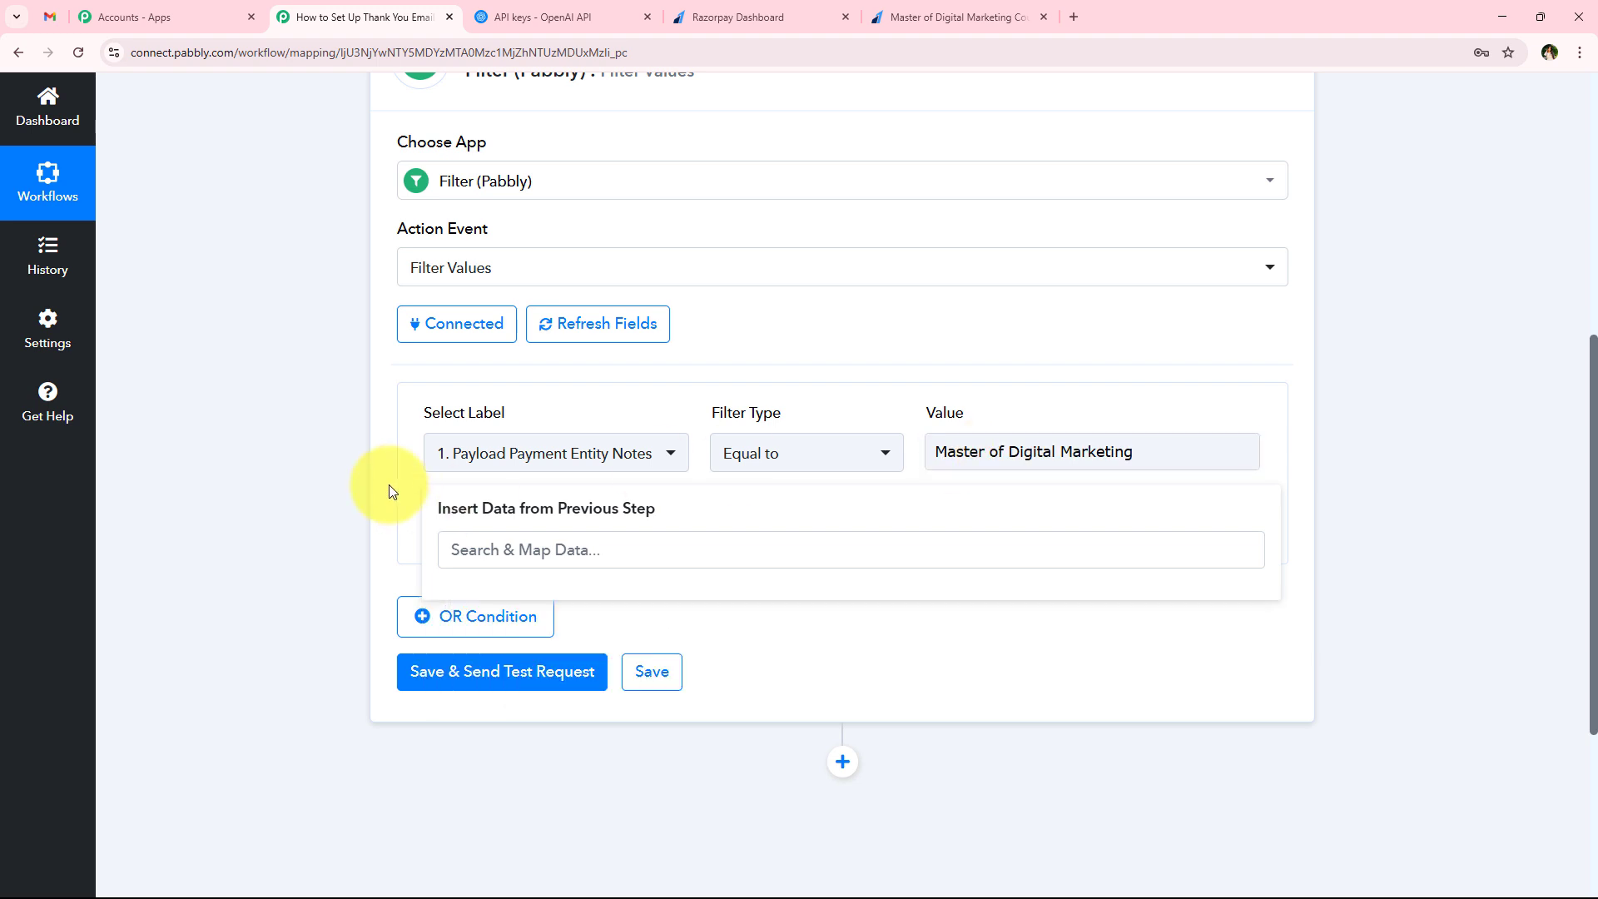
Save the filter step with a test request and check the status and message in its response
{"action": "left_click", "coordinate": [481, 676]}
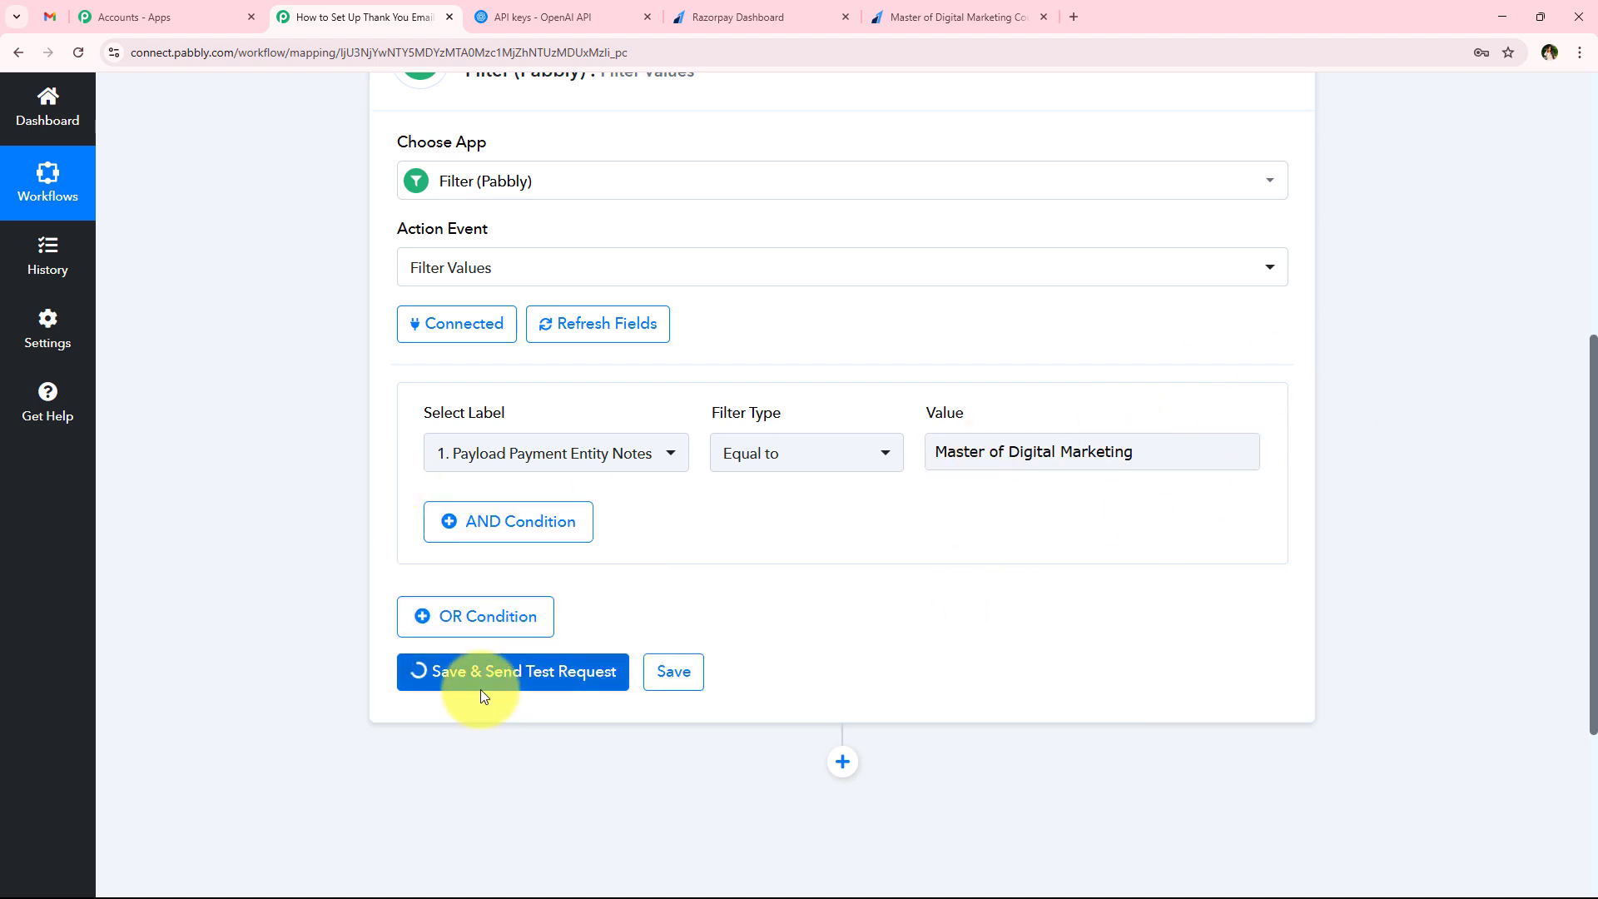
{"action": "scroll", "coordinate": [387, 671], "scroll_direction": "down", "scroll_amount": 1}
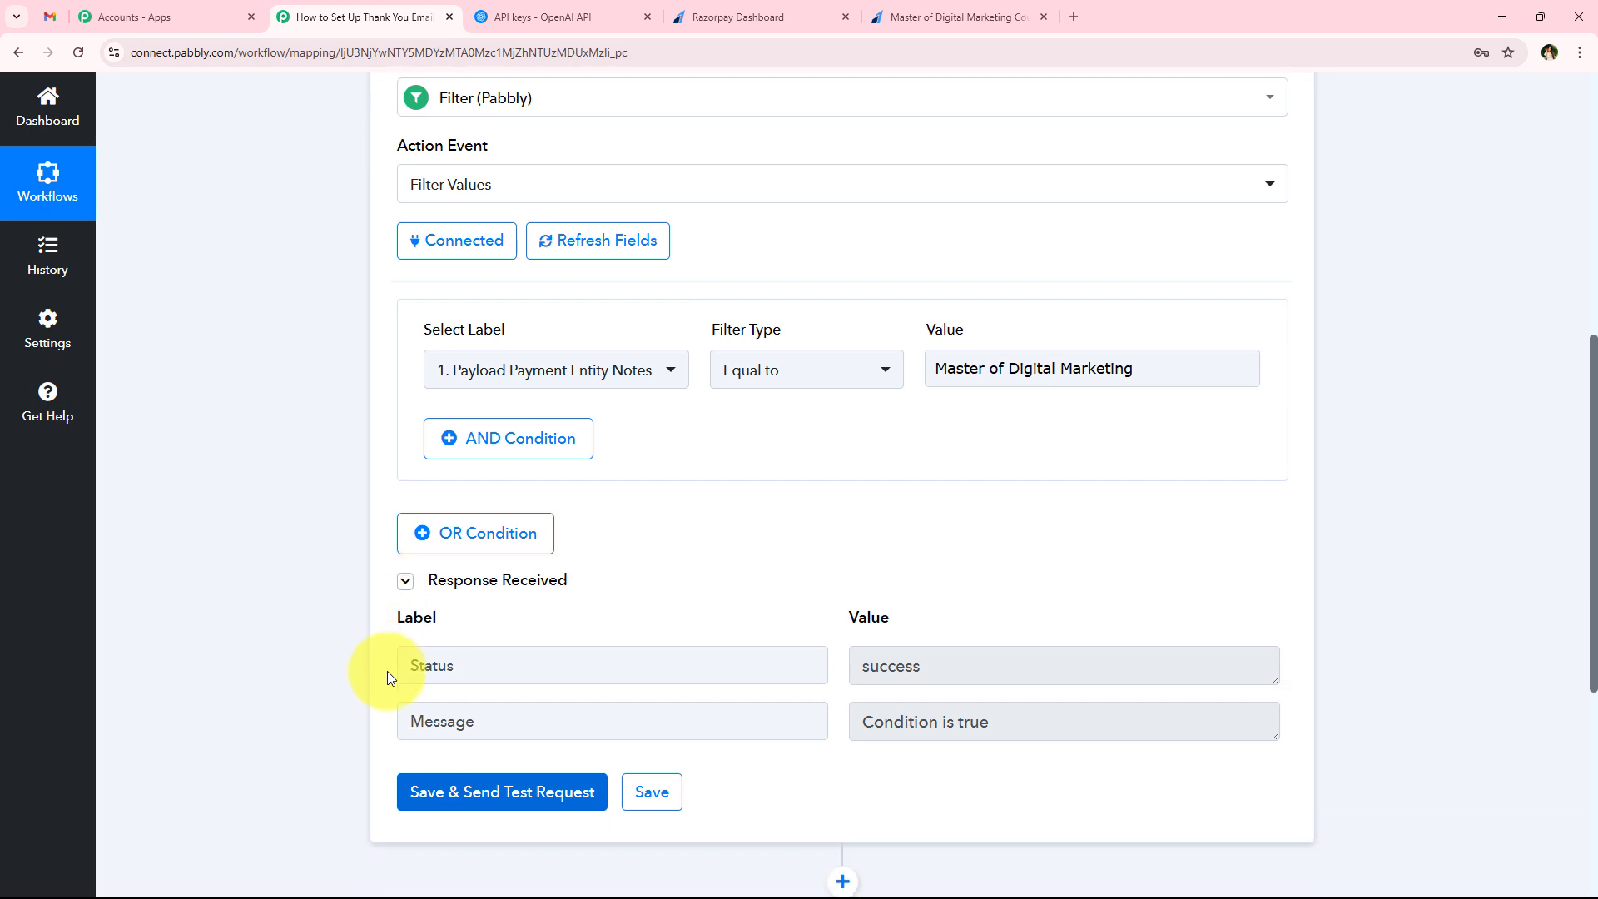
{"action": "left_click_drag", "start_coordinate": [410, 720], "coordinate": [843, 714]}
{"action": "left_click_drag", "start_coordinate": [1029, 721], "coordinate": [696, 717]}
{"action": "left_click", "coordinate": [206, 453]}
Compare the course name on the Razorpay payment page with the filter condition, and review the workflow's trigger and filter response
{"action": "scroll", "coordinate": [278, 468], "scroll_direction": "up", "scroll_amount": 1}
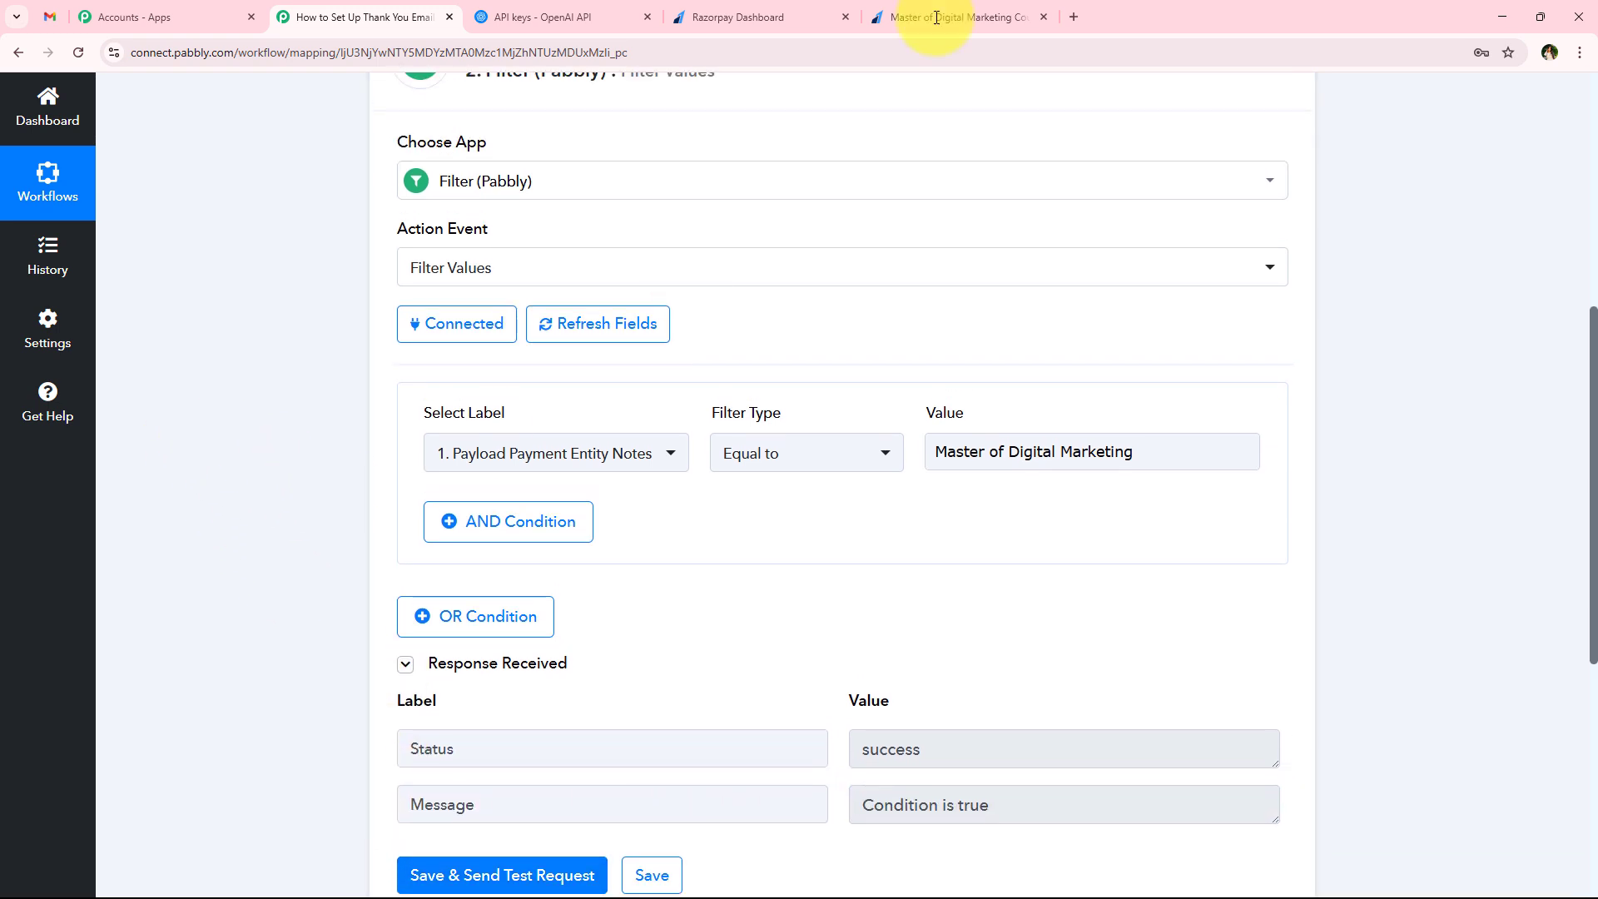
{"action": "left_click", "coordinate": [957, 15]}
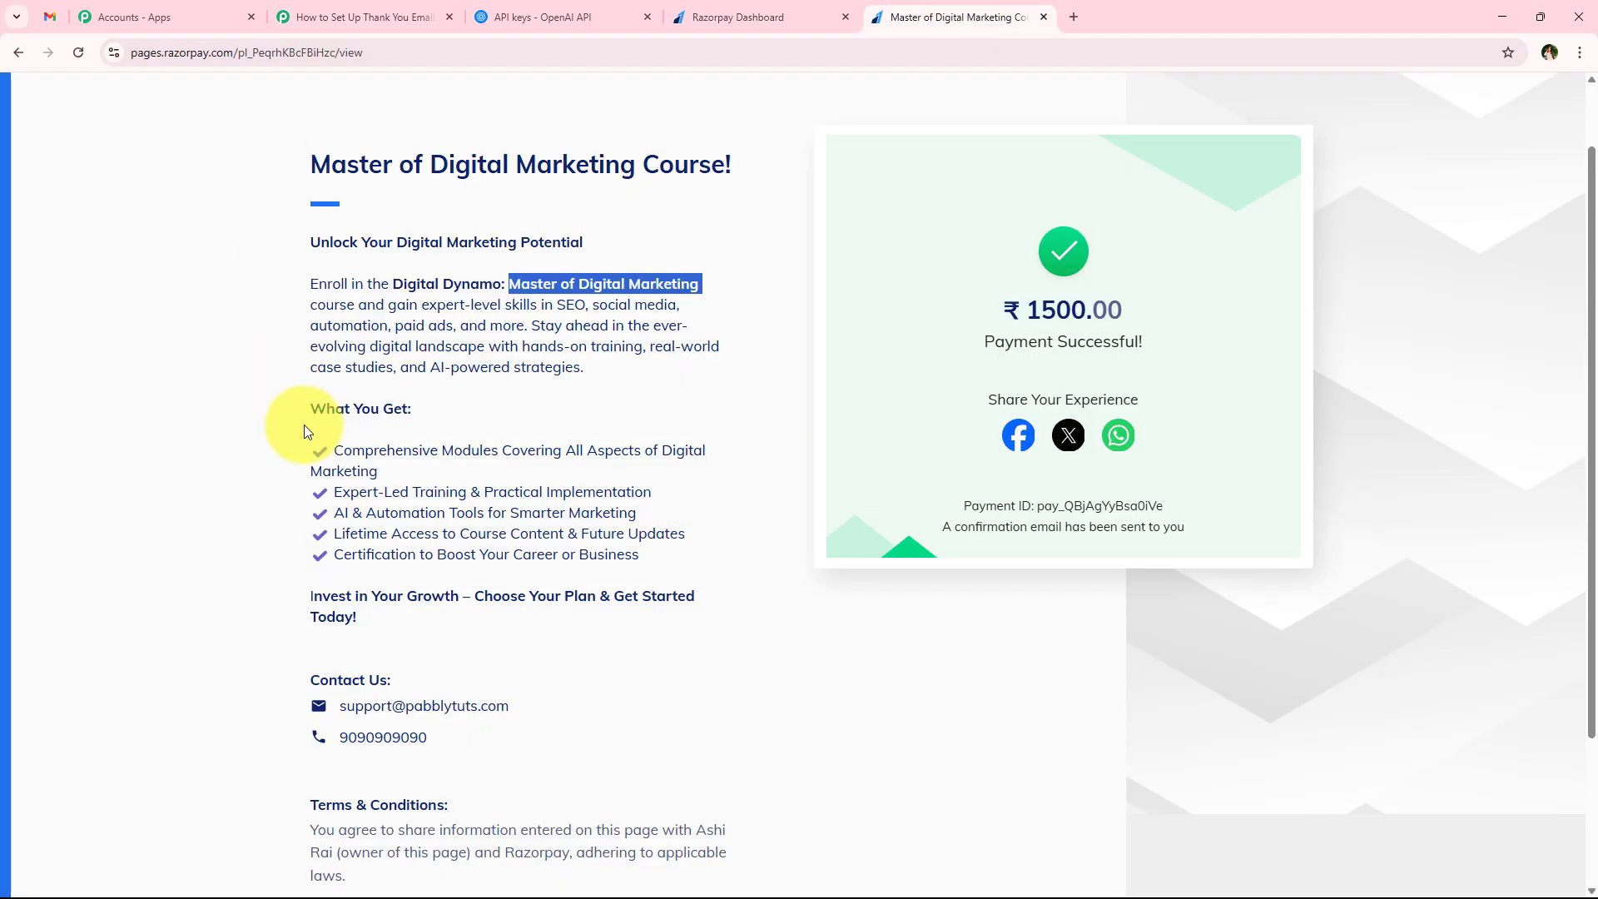
{"action": "left_click", "coordinate": [370, 402]}
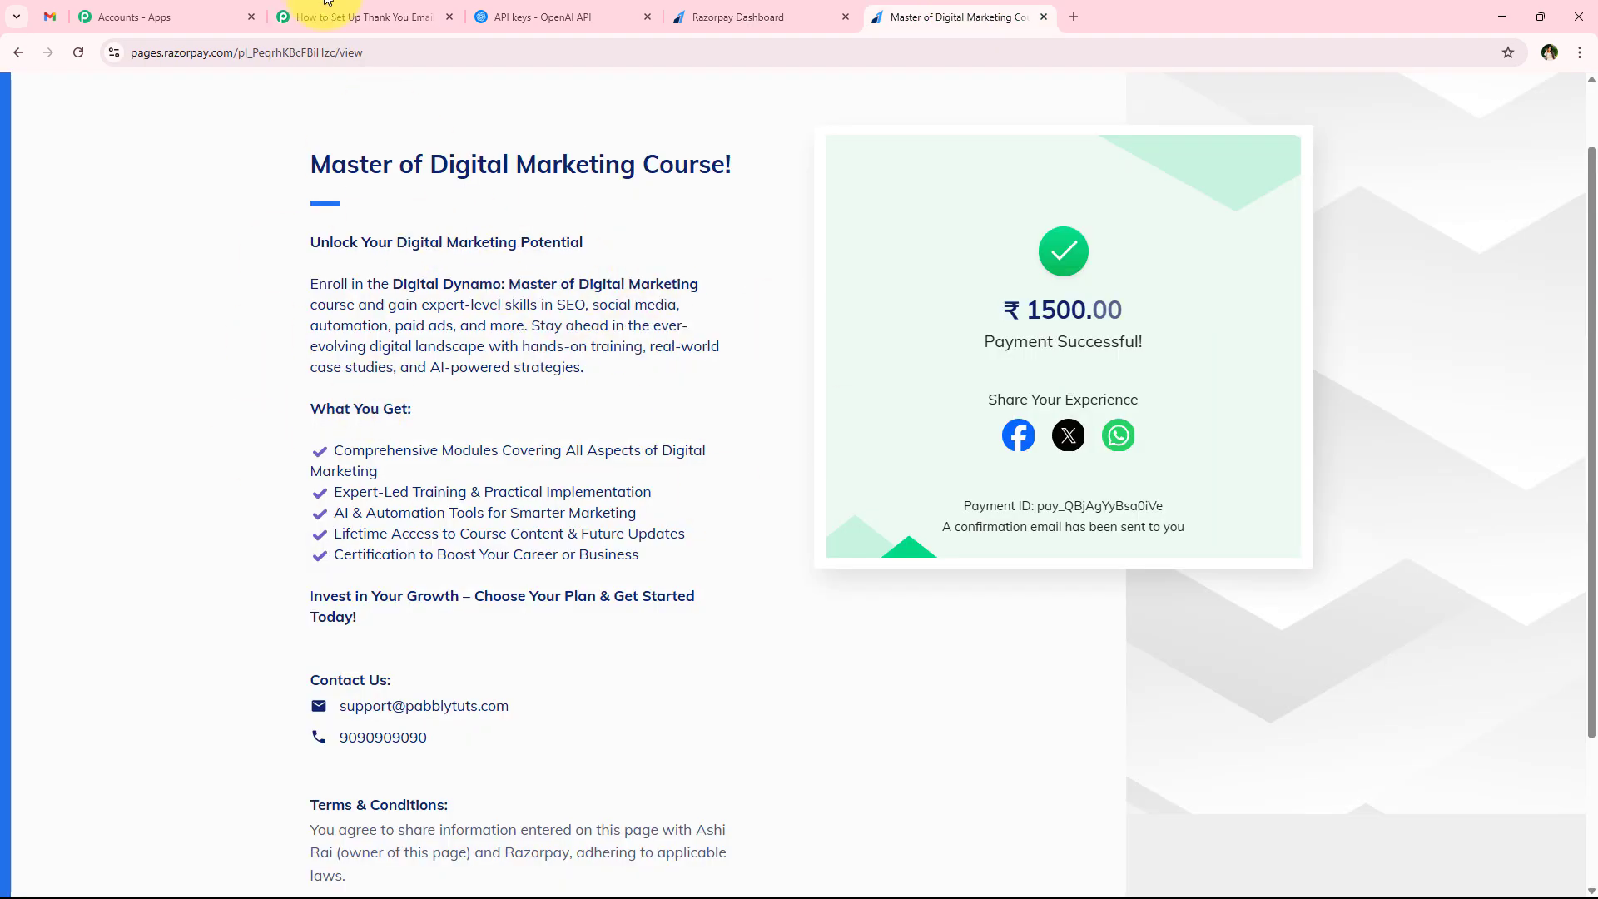
{"action": "left_click", "coordinate": [392, 17]}
{"action": "scroll", "coordinate": [328, 671], "scroll_direction": "up", "scroll_amount": 2}
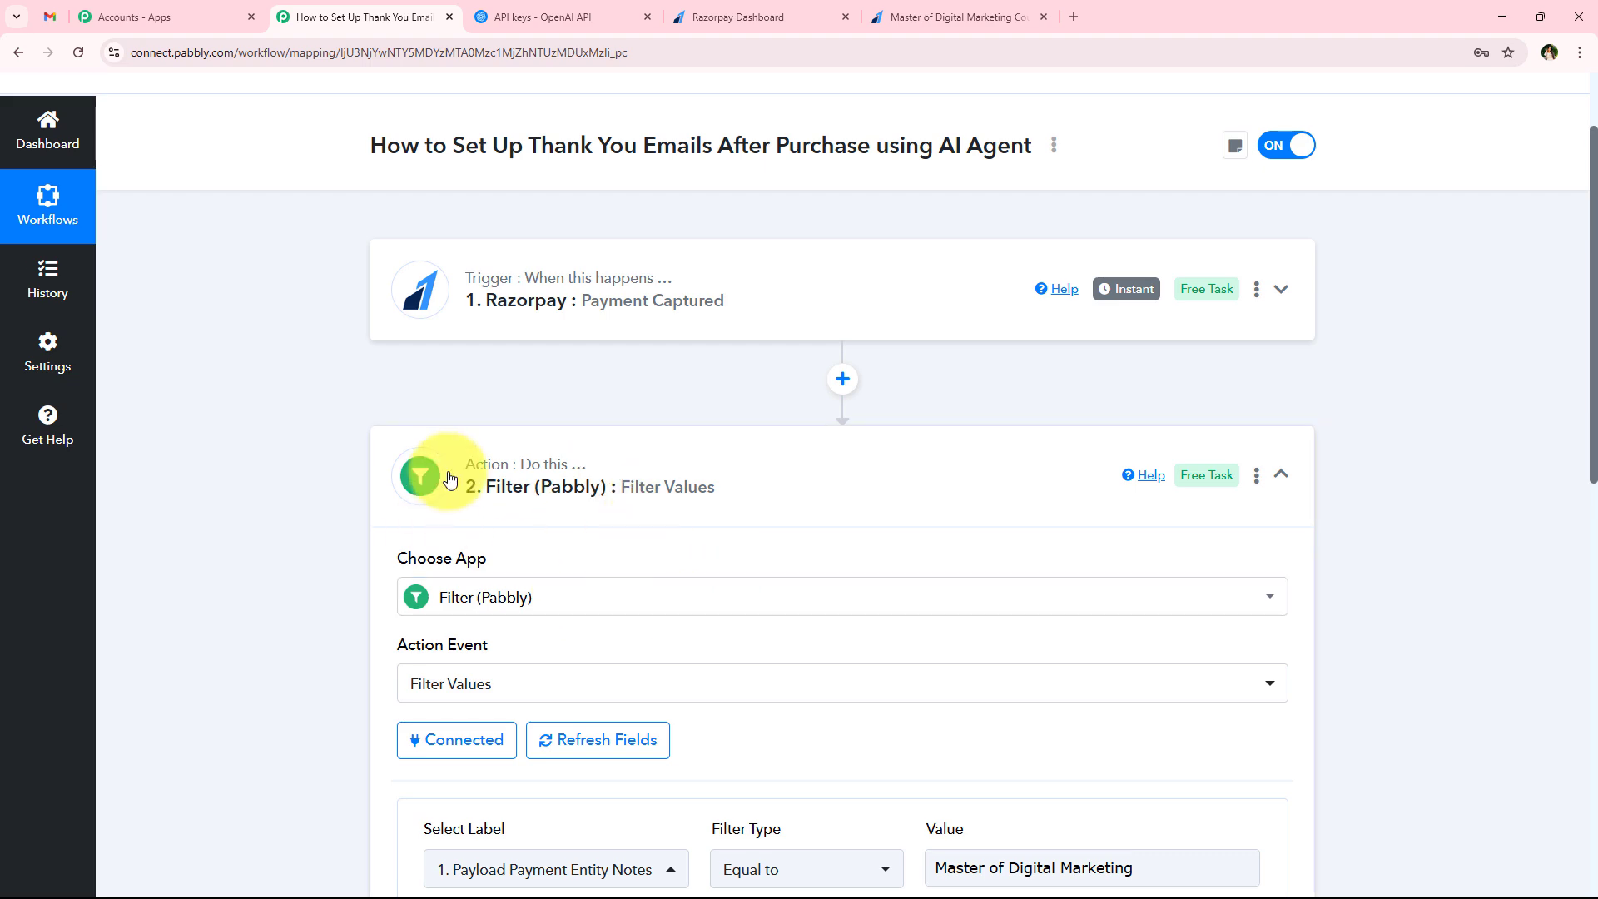
{"action": "scroll", "coordinate": [425, 491], "scroll_direction": "down", "scroll_amount": 7}
{"action": "scroll", "coordinate": [683, 505], "scroll_direction": "down", "scroll_amount": 1}
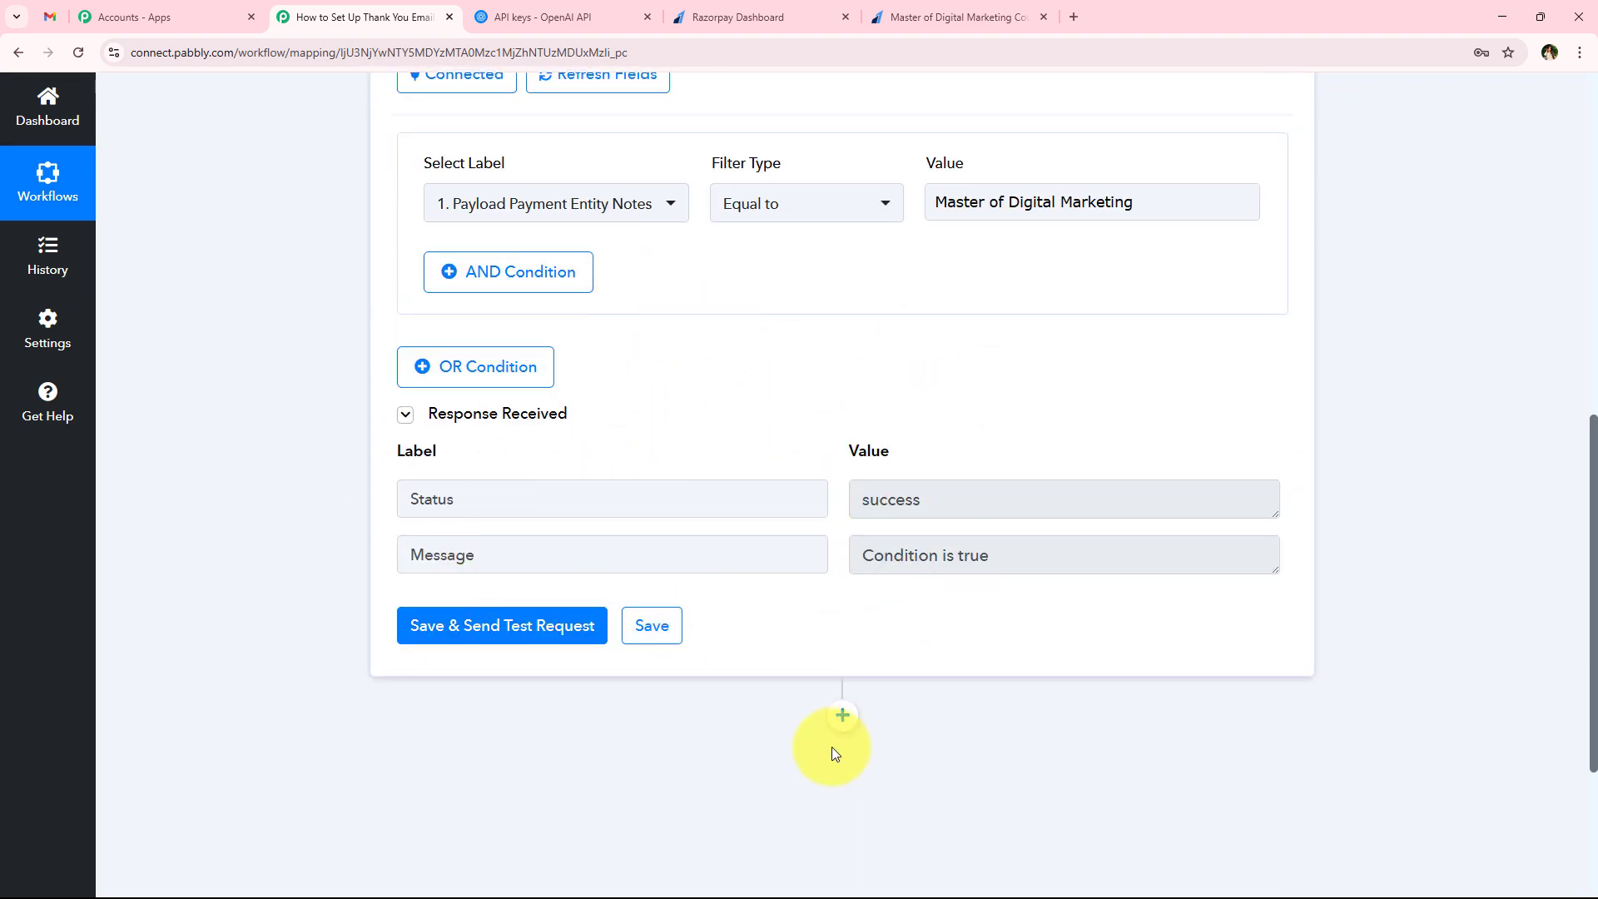
{"action": "left_click_drag", "start_coordinate": [1012, 569], "coordinate": [156, 496]}
{"action": "left_click", "coordinate": [158, 498]}
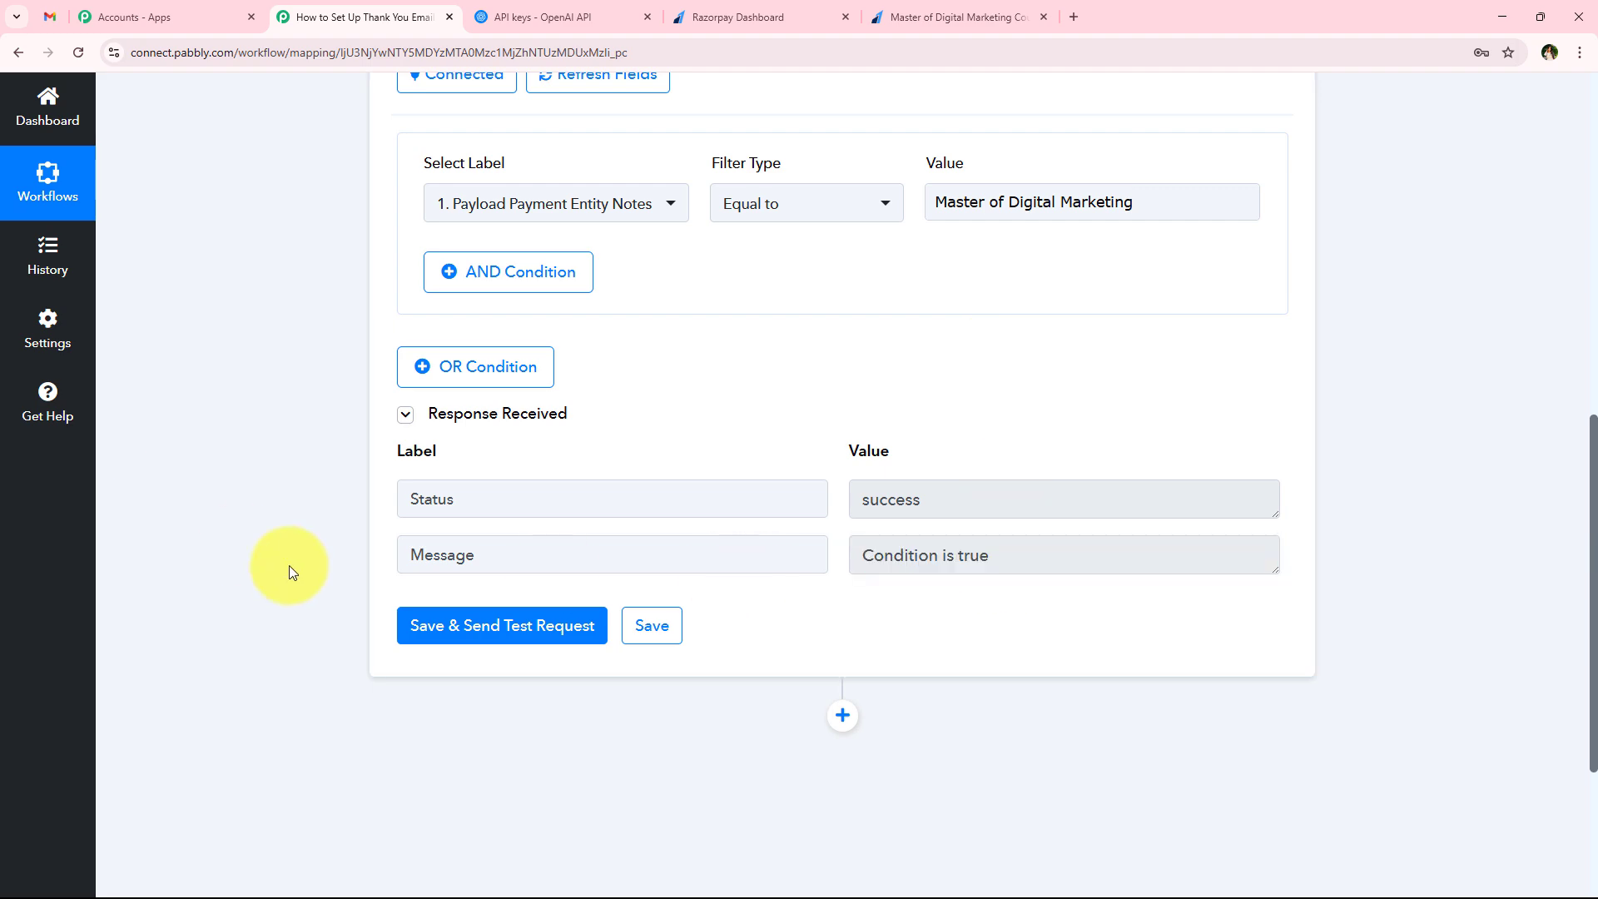
{"action": "scroll", "coordinate": [331, 441], "scroll_direction": "up", "scroll_amount": 6}
{"action": "scroll", "coordinate": [331, 439], "scroll_direction": "up", "scroll_amount": 3}
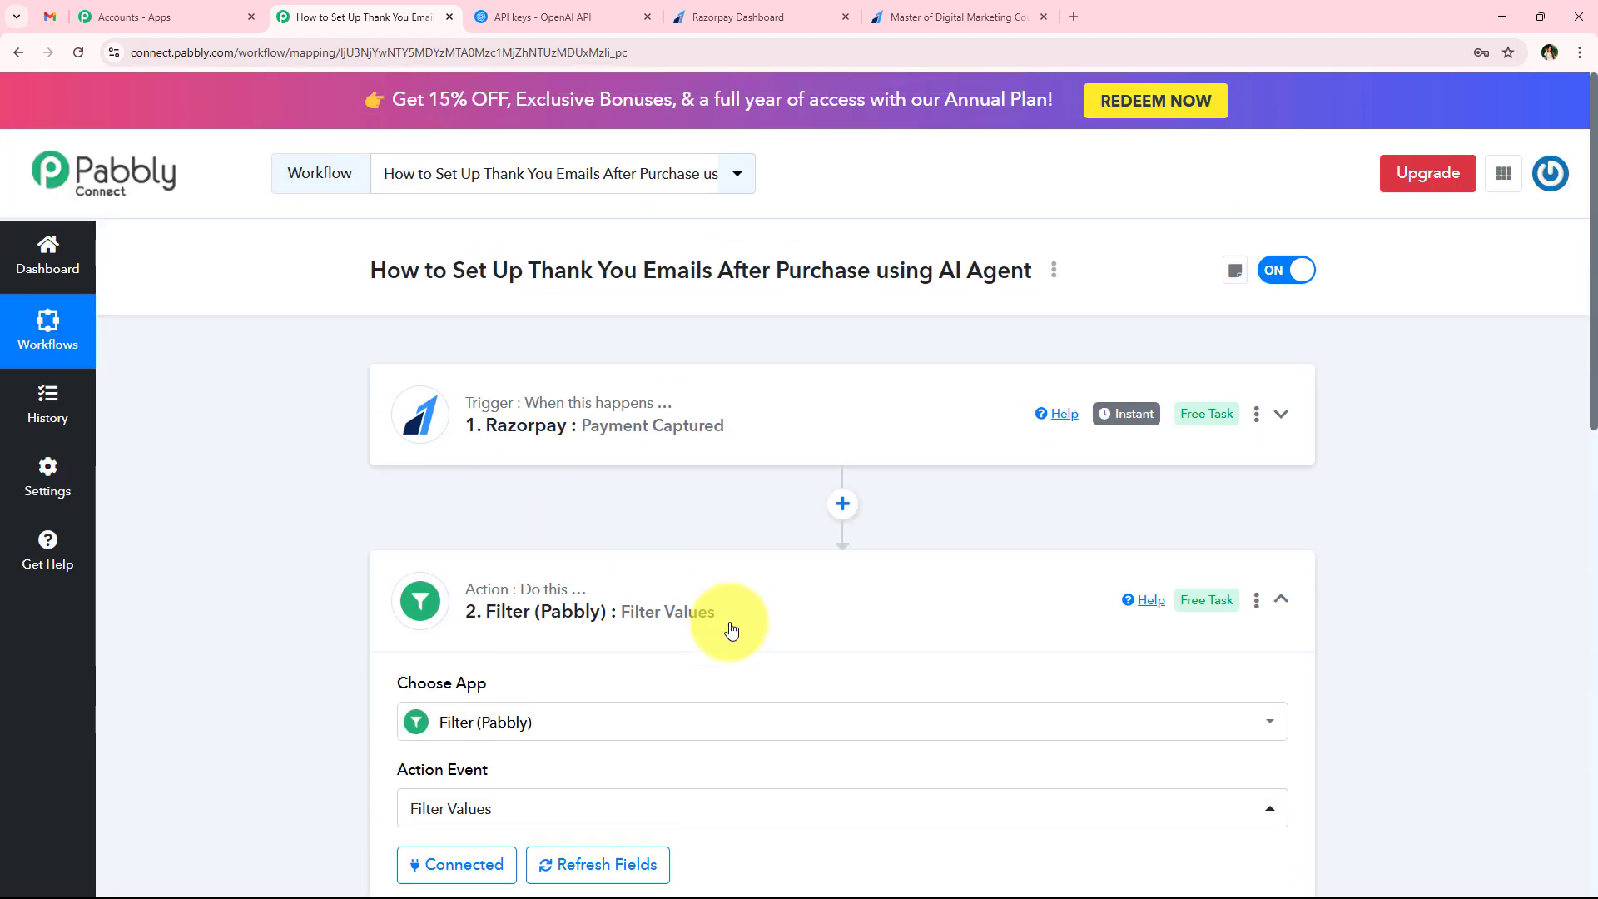
Add an action step after the filter using OpenAI (ChatGPT, DALL-E, Whisper) with the ChatGPT action event
{"action": "left_click", "coordinate": [398, 529]}
{"action": "scroll", "coordinate": [791, 532], "scroll_direction": "down", "scroll_amount": 1}
{"action": "left_click", "coordinate": [829, 523]}
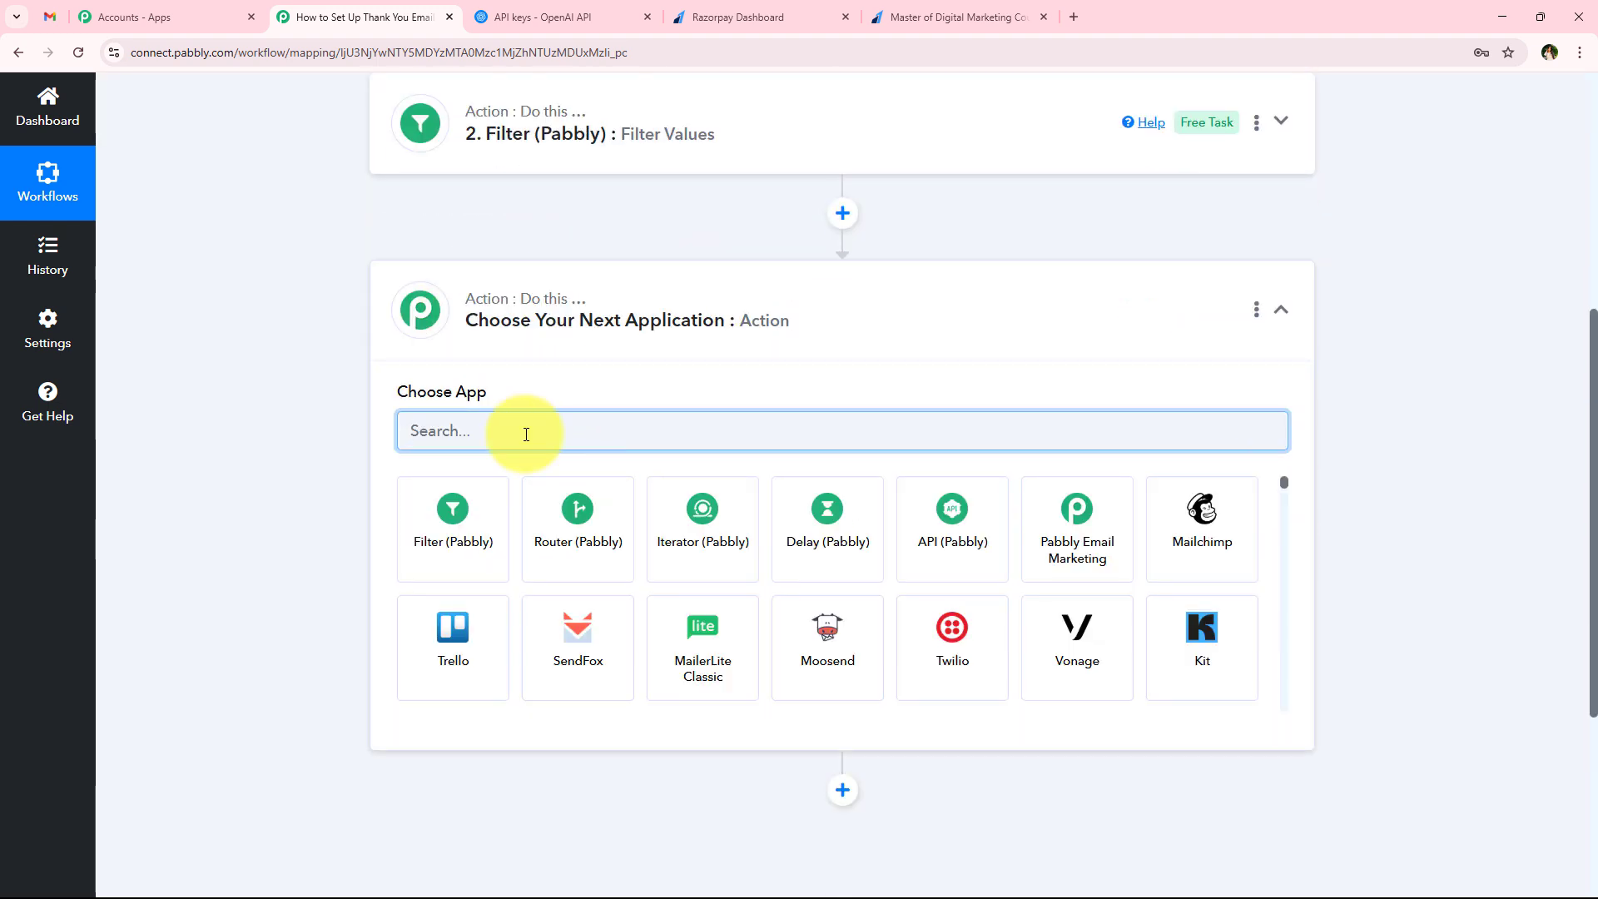
{"action": "type", "text": "Ope"}
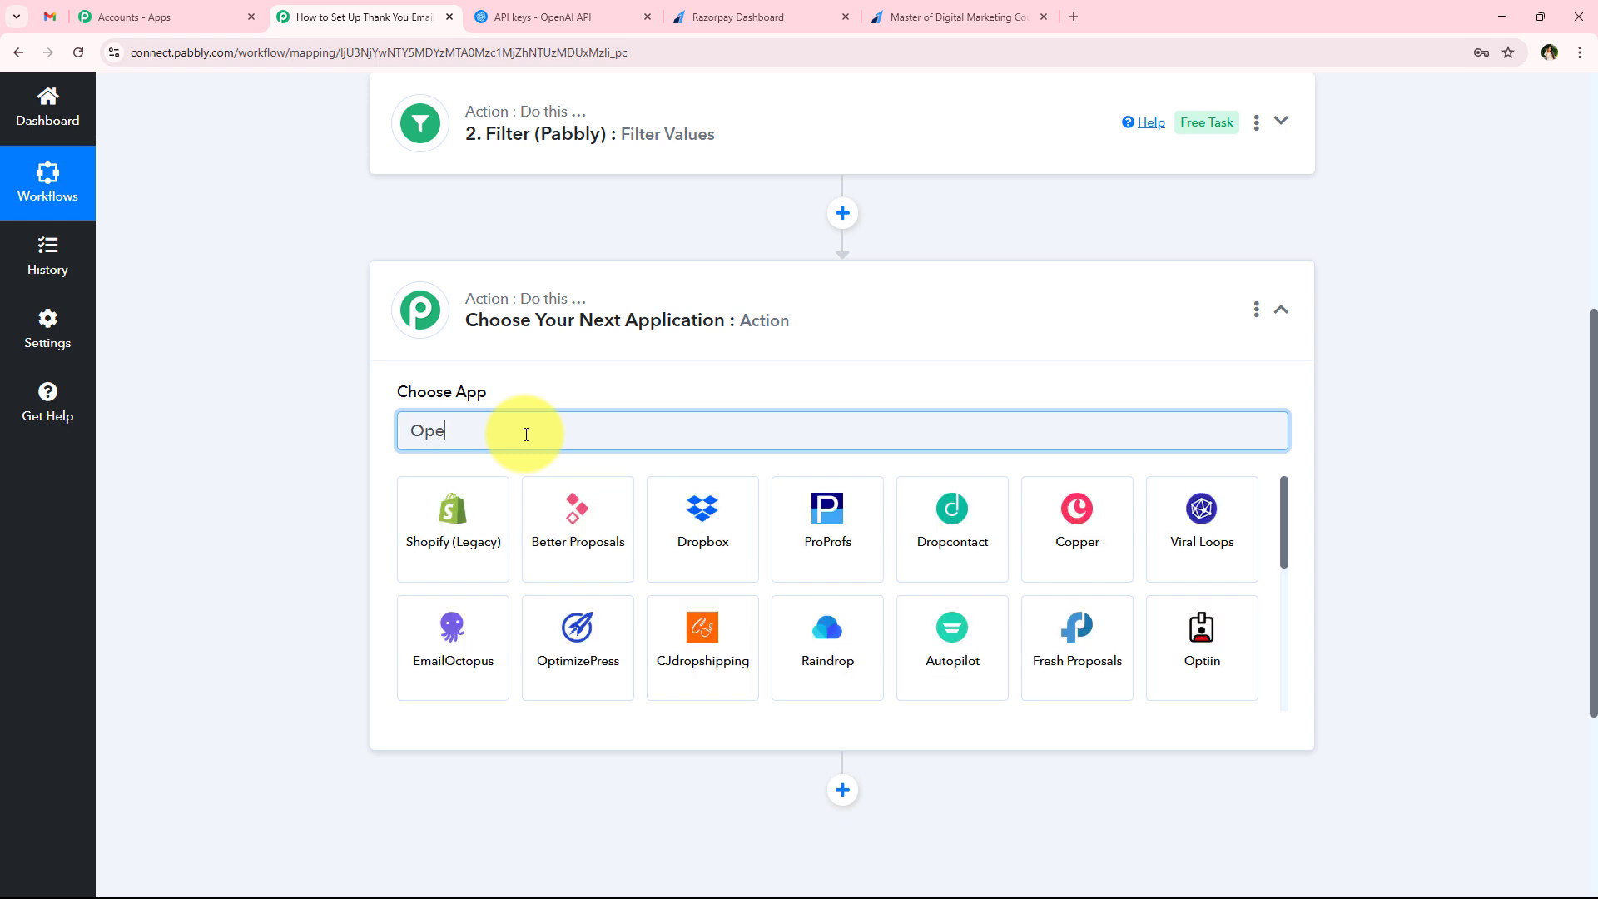
{"action": "type", "text": "nA"}
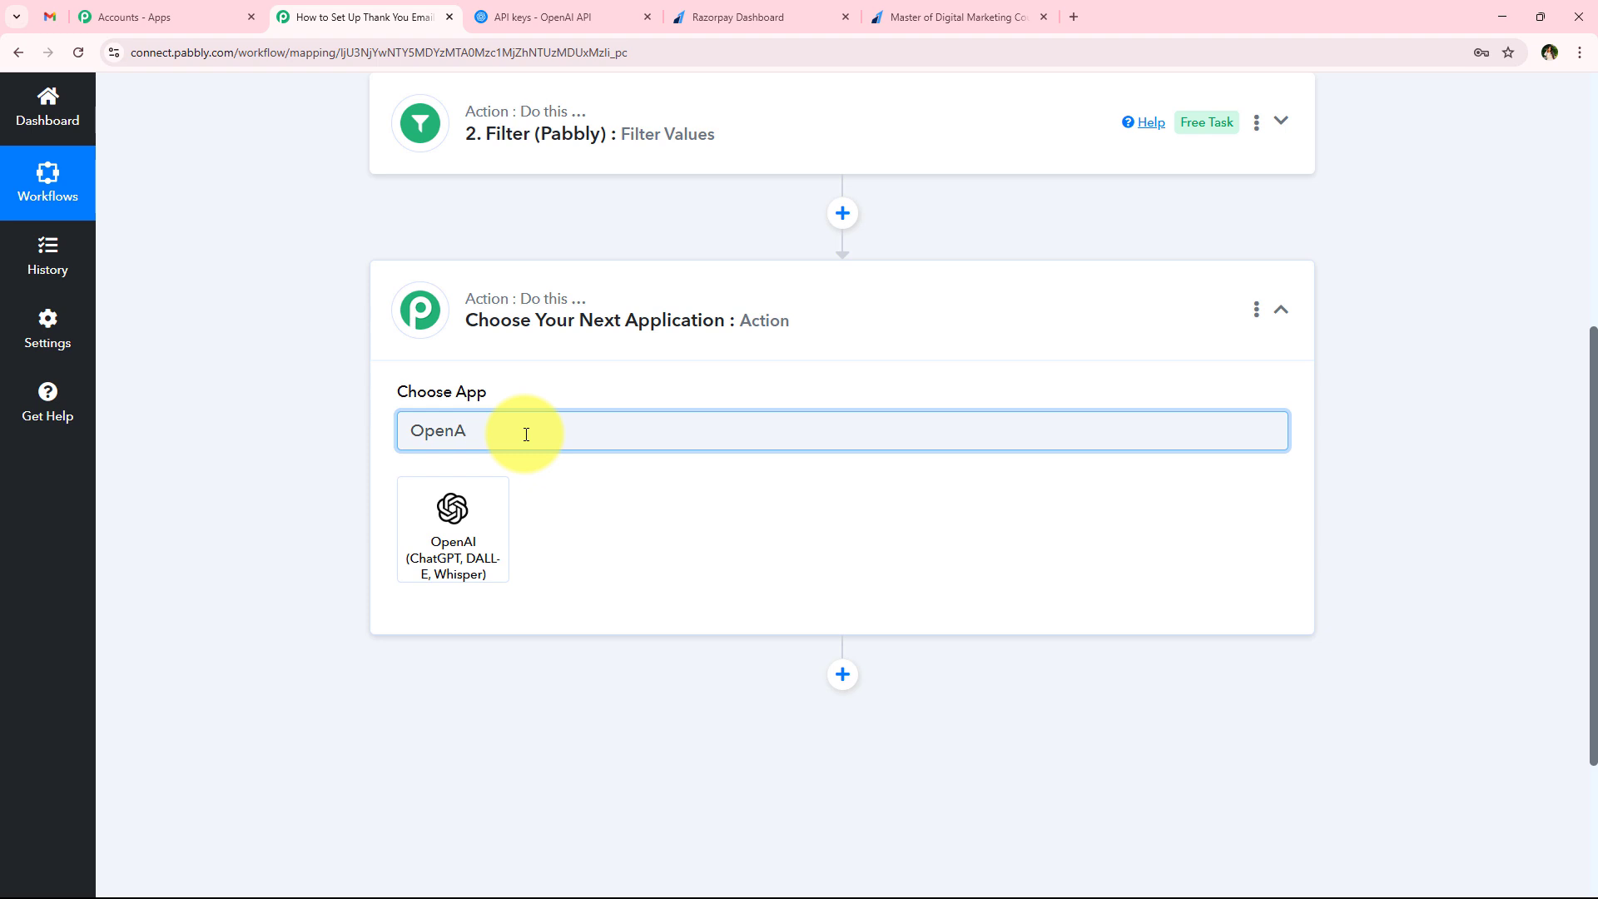
{"action": "left_click", "coordinate": [436, 573]}
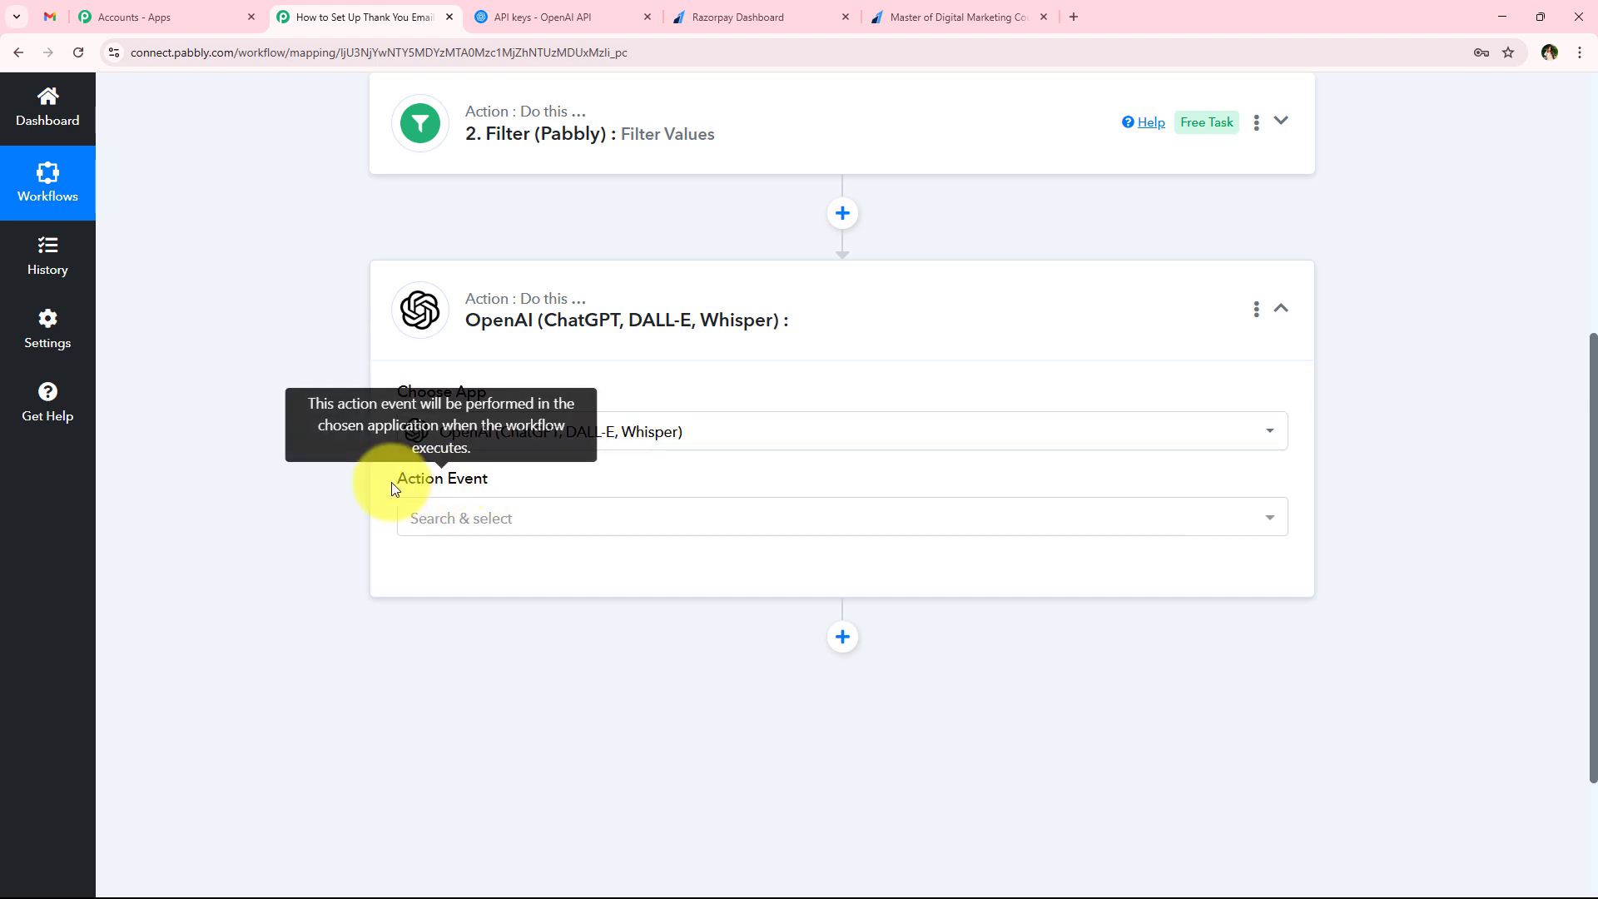
{"action": "left_click_drag", "start_coordinate": [445, 481], "coordinate": [492, 527]}
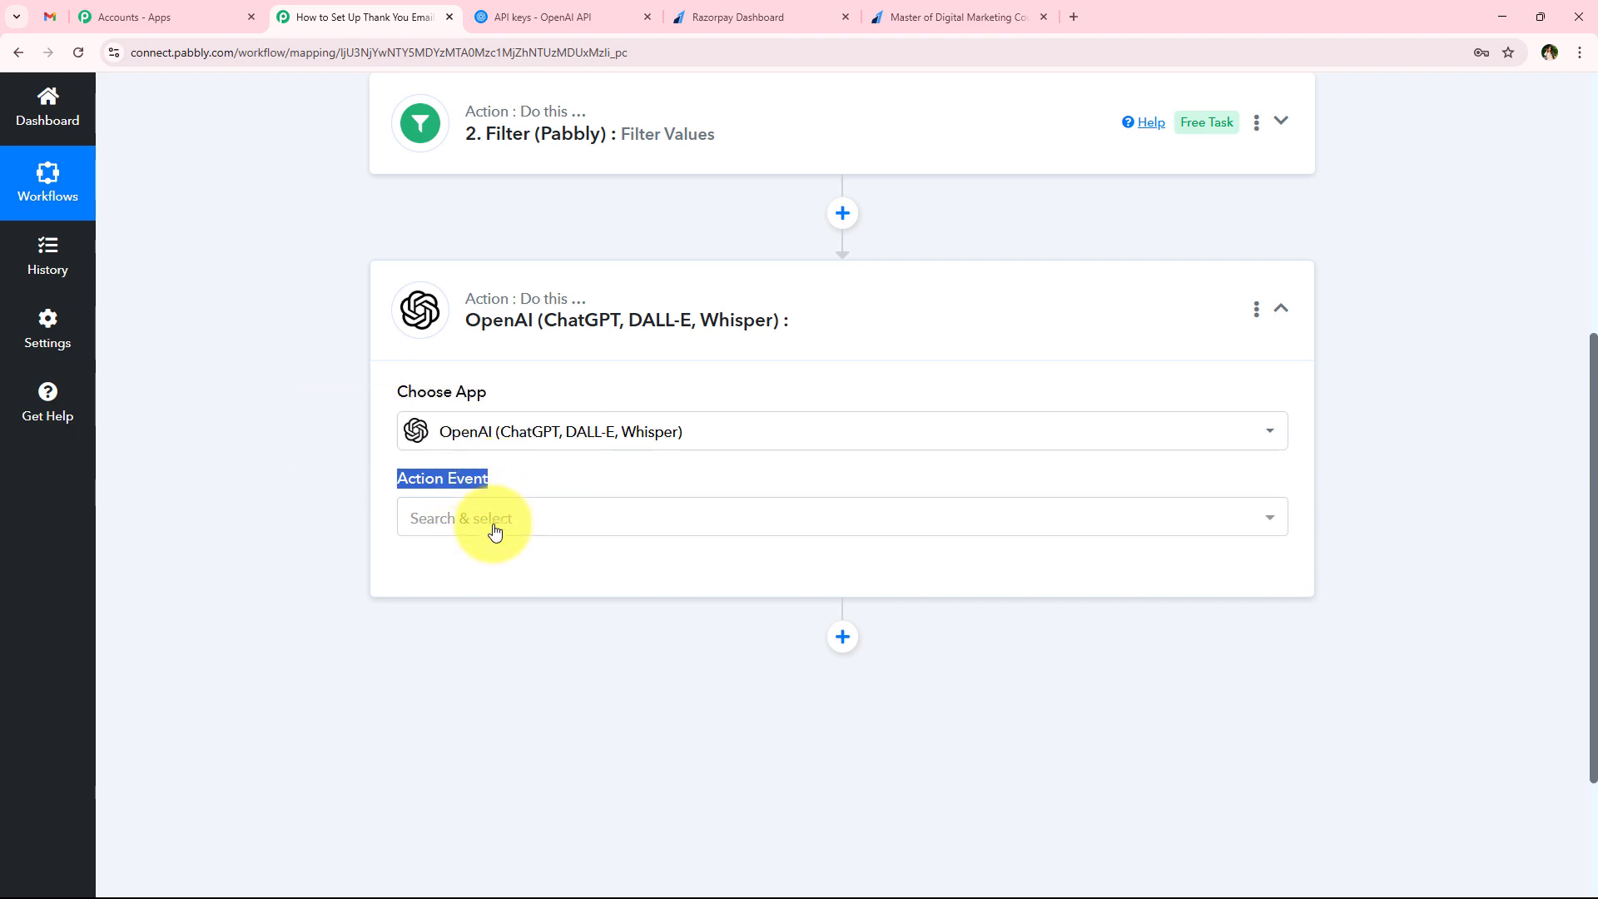
{"action": "left_click", "coordinate": [492, 528]}
{"action": "left_click", "coordinate": [492, 249]}
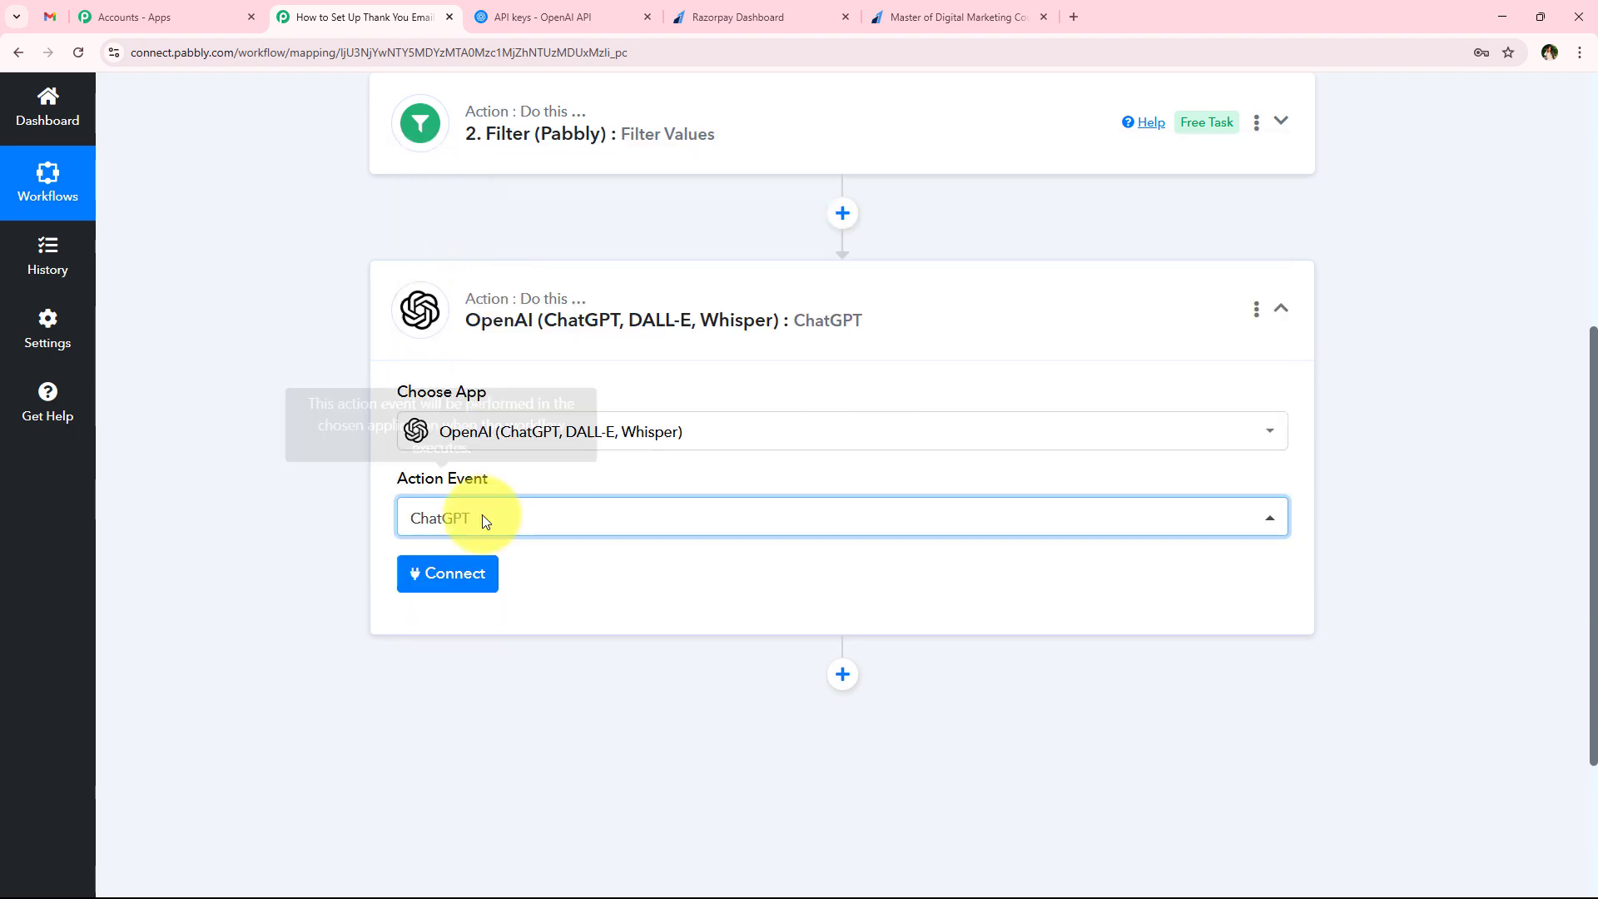
Start a new OpenAI connection for the ChatGPT step and read the instructions for obtaining its API token
{"action": "left_click", "coordinate": [458, 581]}
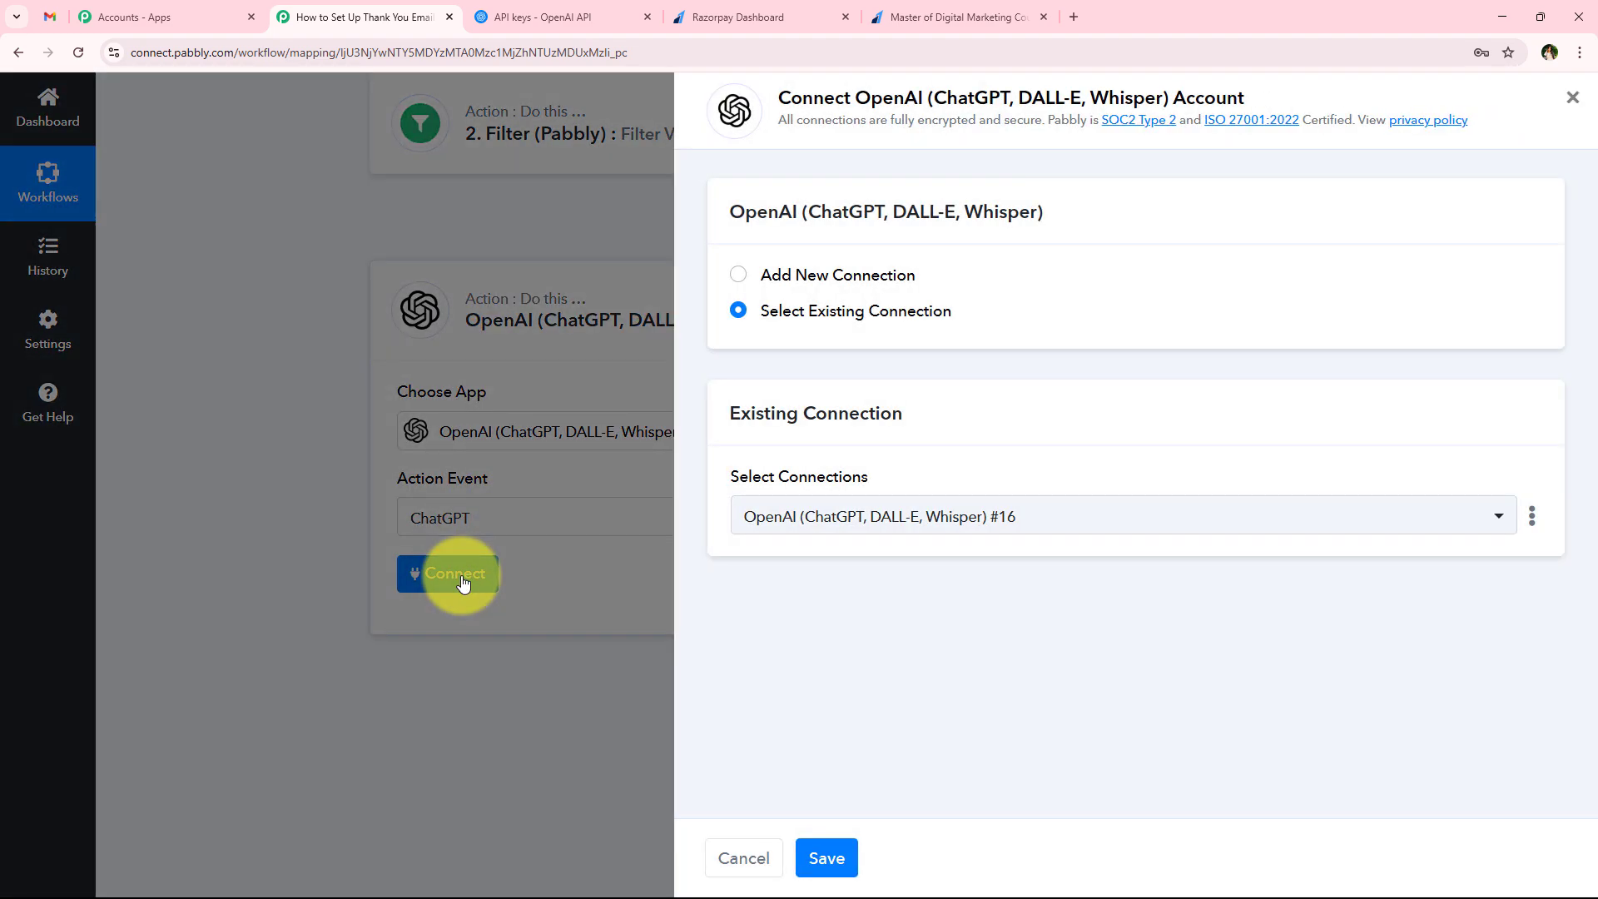
{"action": "left_click", "coordinate": [787, 282]}
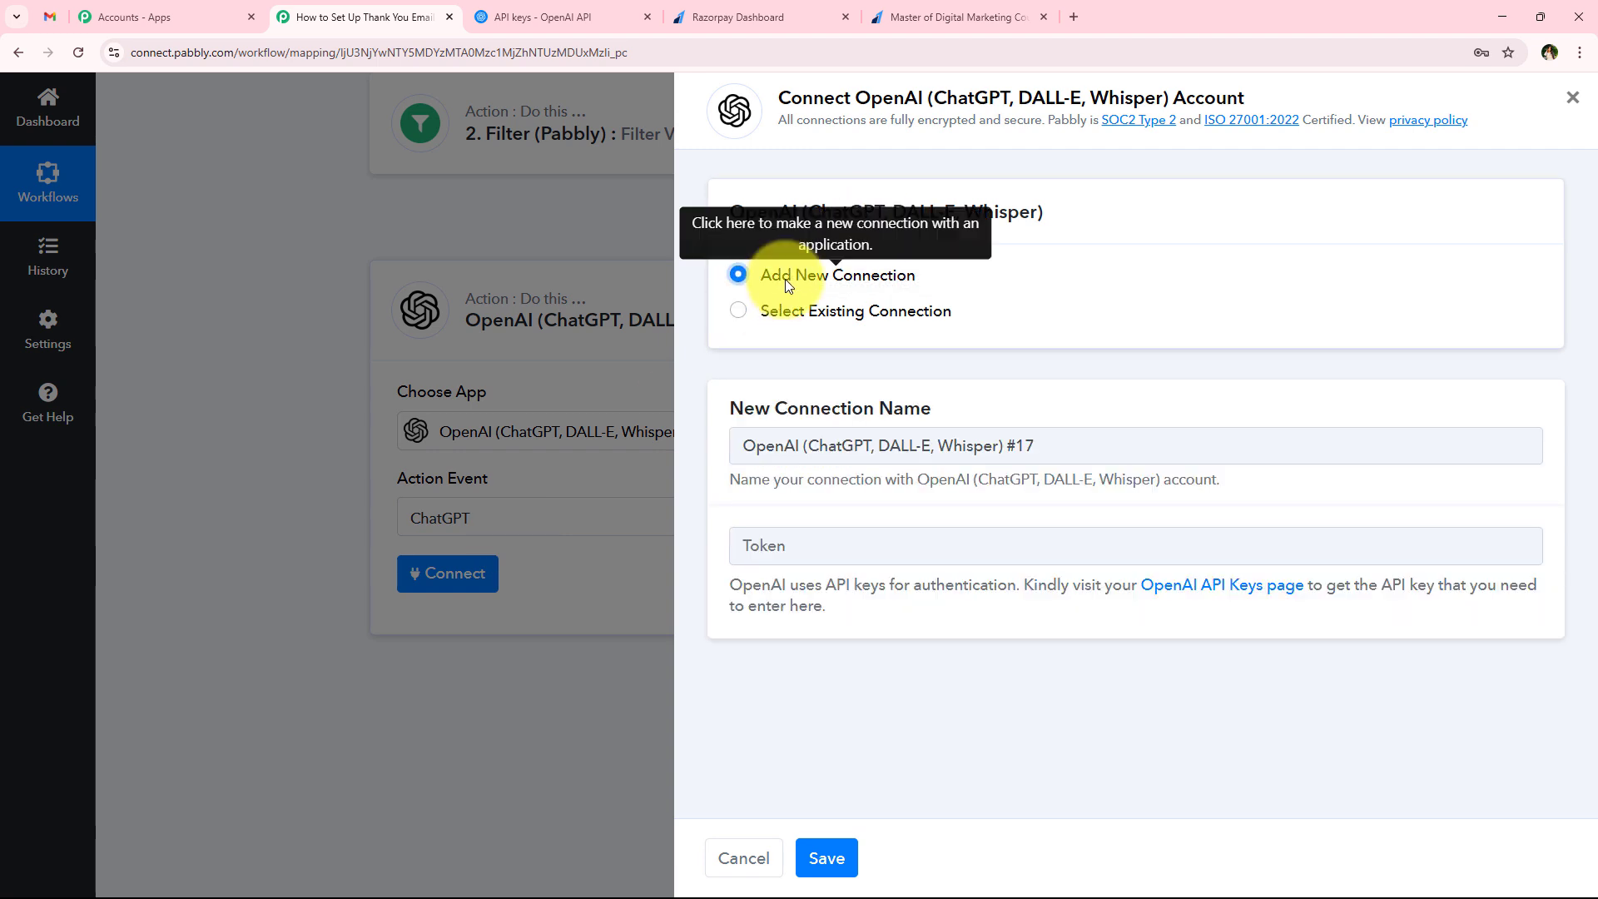
{"action": "left_click", "coordinate": [786, 312]}
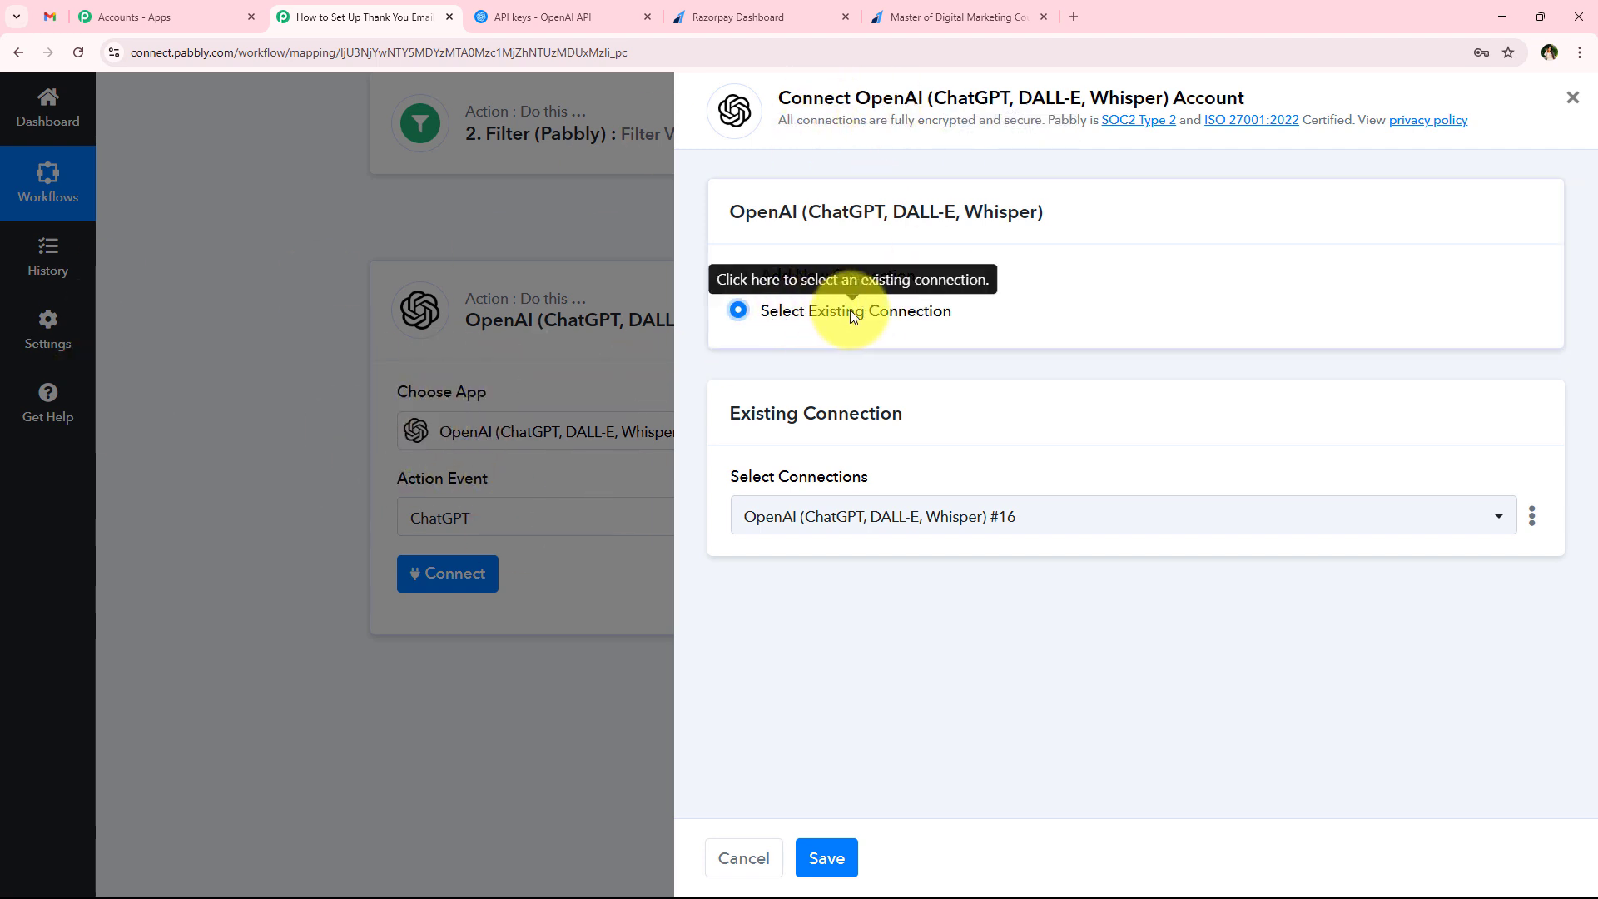
{"action": "left_click", "coordinate": [875, 311]}
{"action": "left_click", "coordinate": [904, 310]}
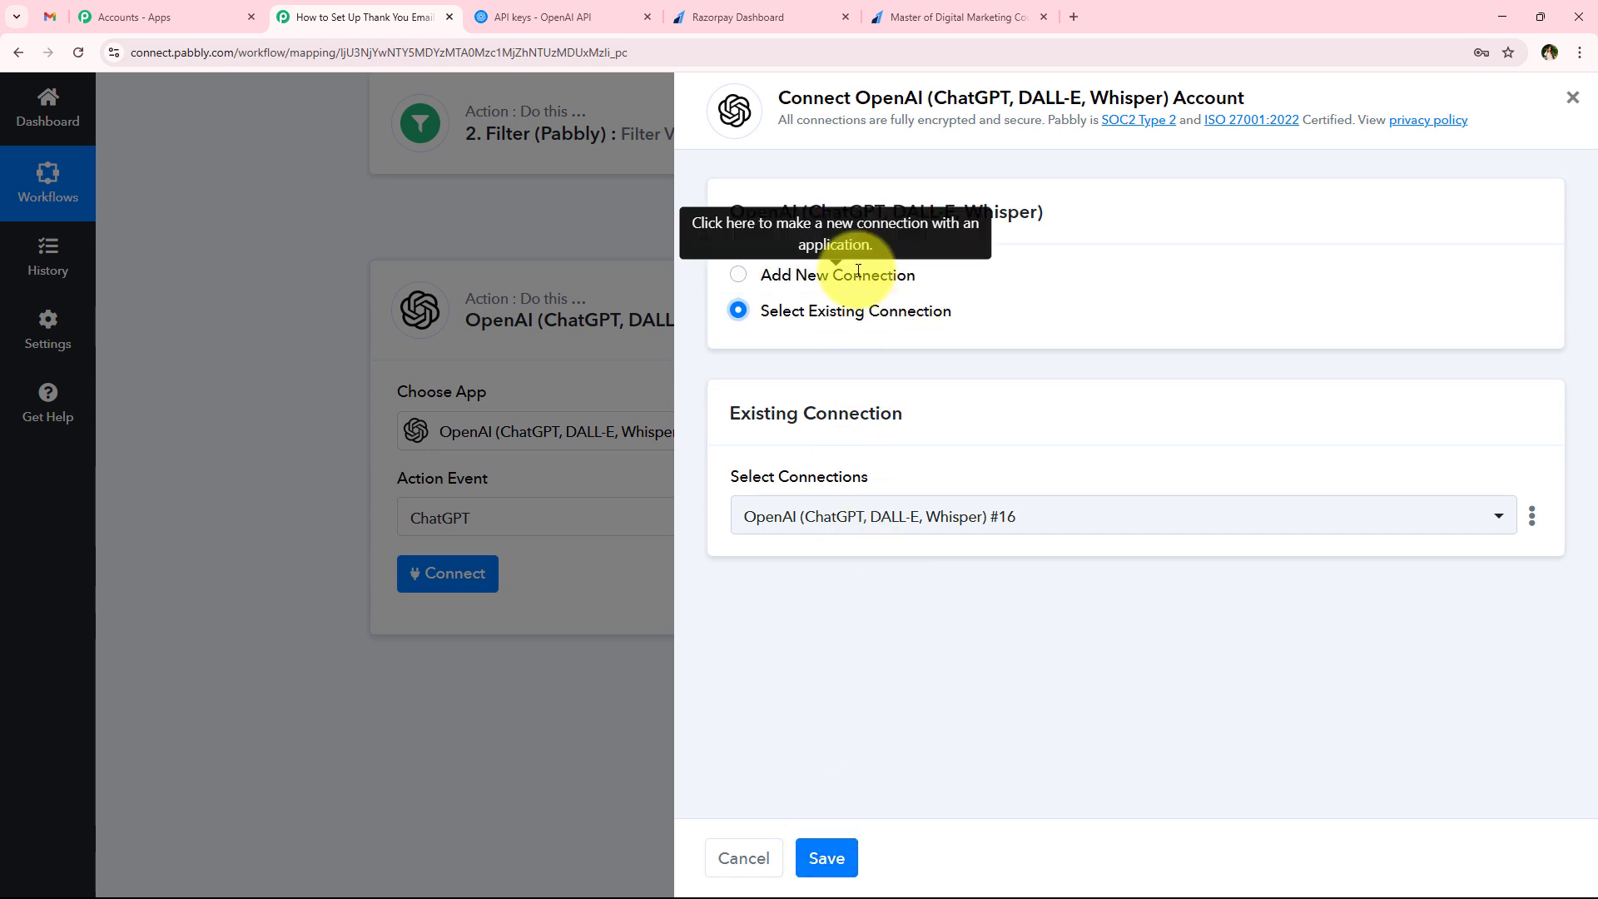
{"action": "left_click", "coordinate": [783, 278]}
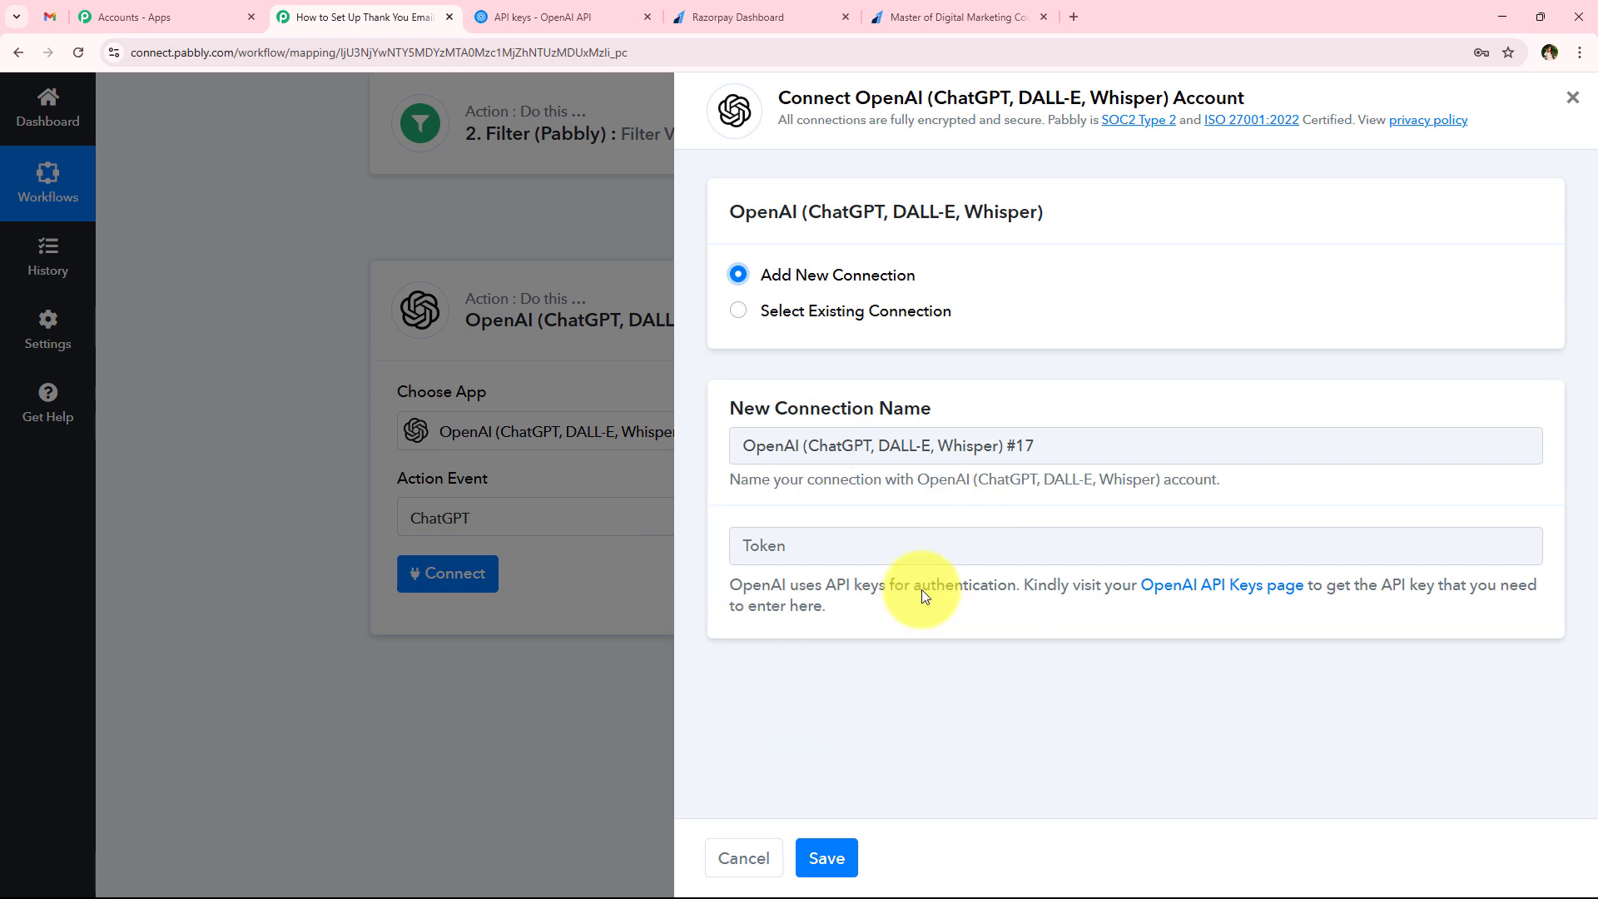
{"action": "left_click_drag", "start_coordinate": [731, 583], "coordinate": [1151, 616]}
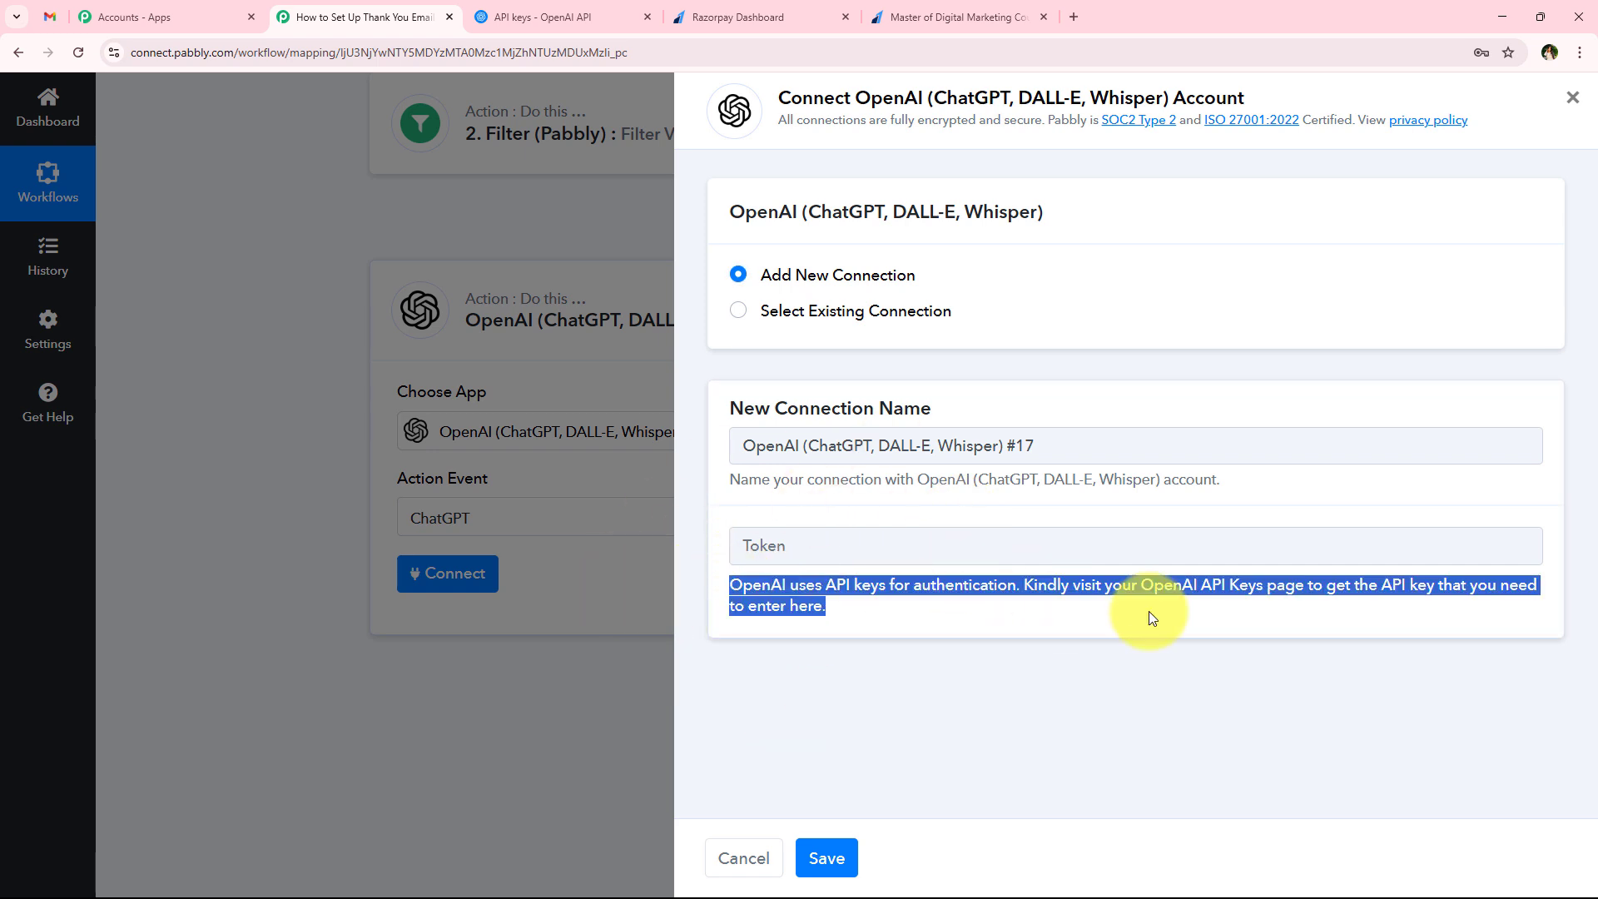
{"action": "left_click", "coordinate": [1149, 614]}
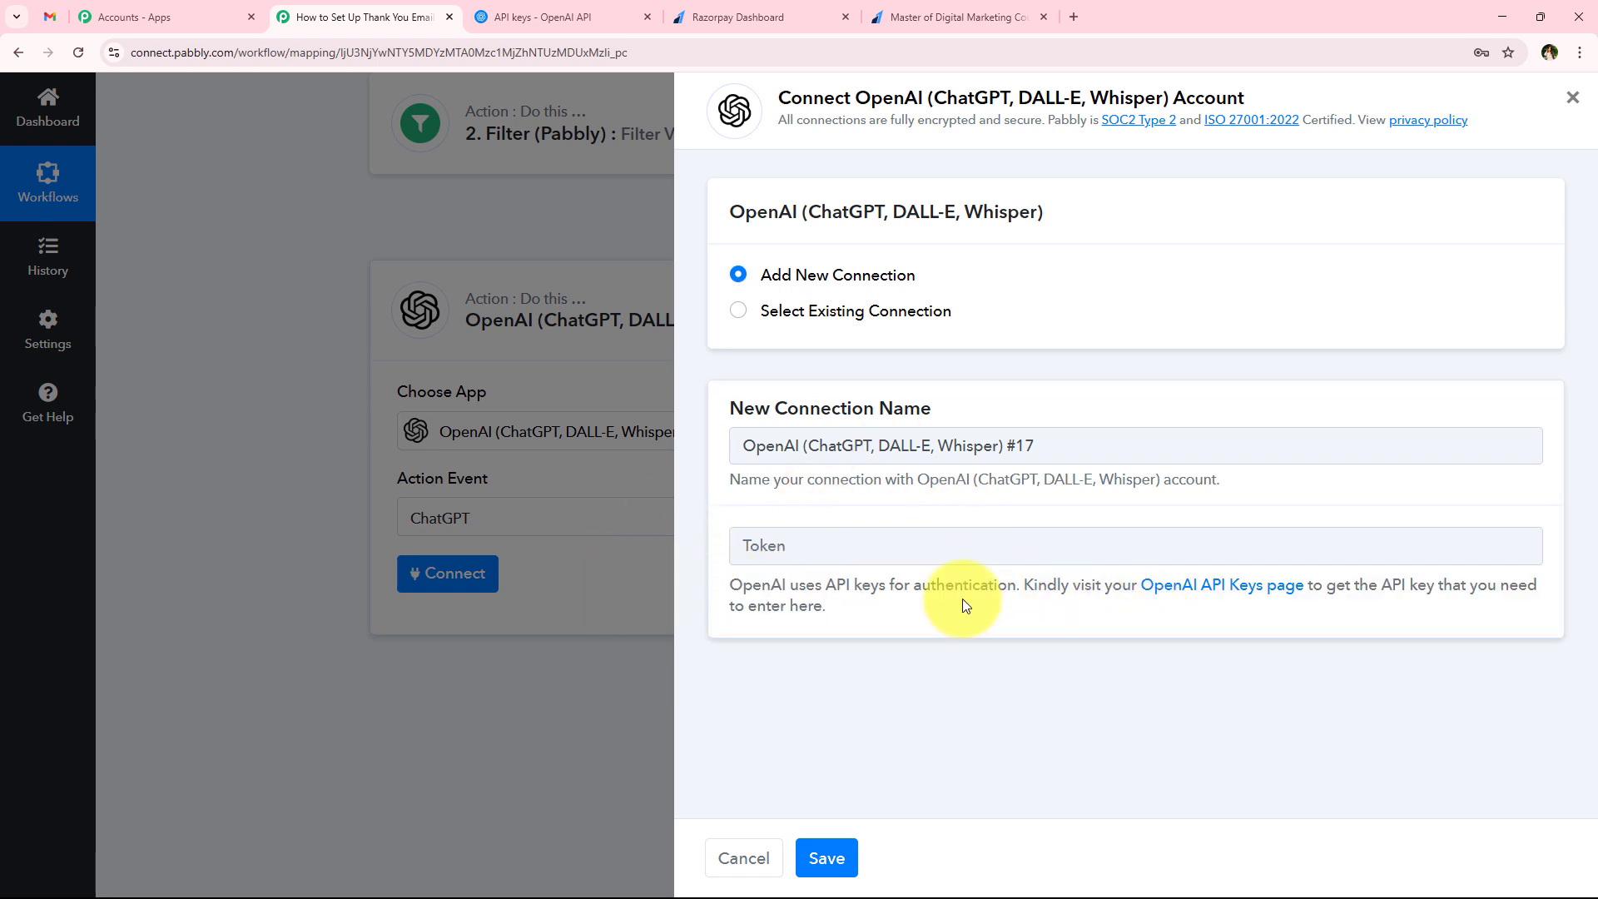
{"action": "left_click_drag", "start_coordinate": [1024, 585], "coordinate": [1507, 591]}
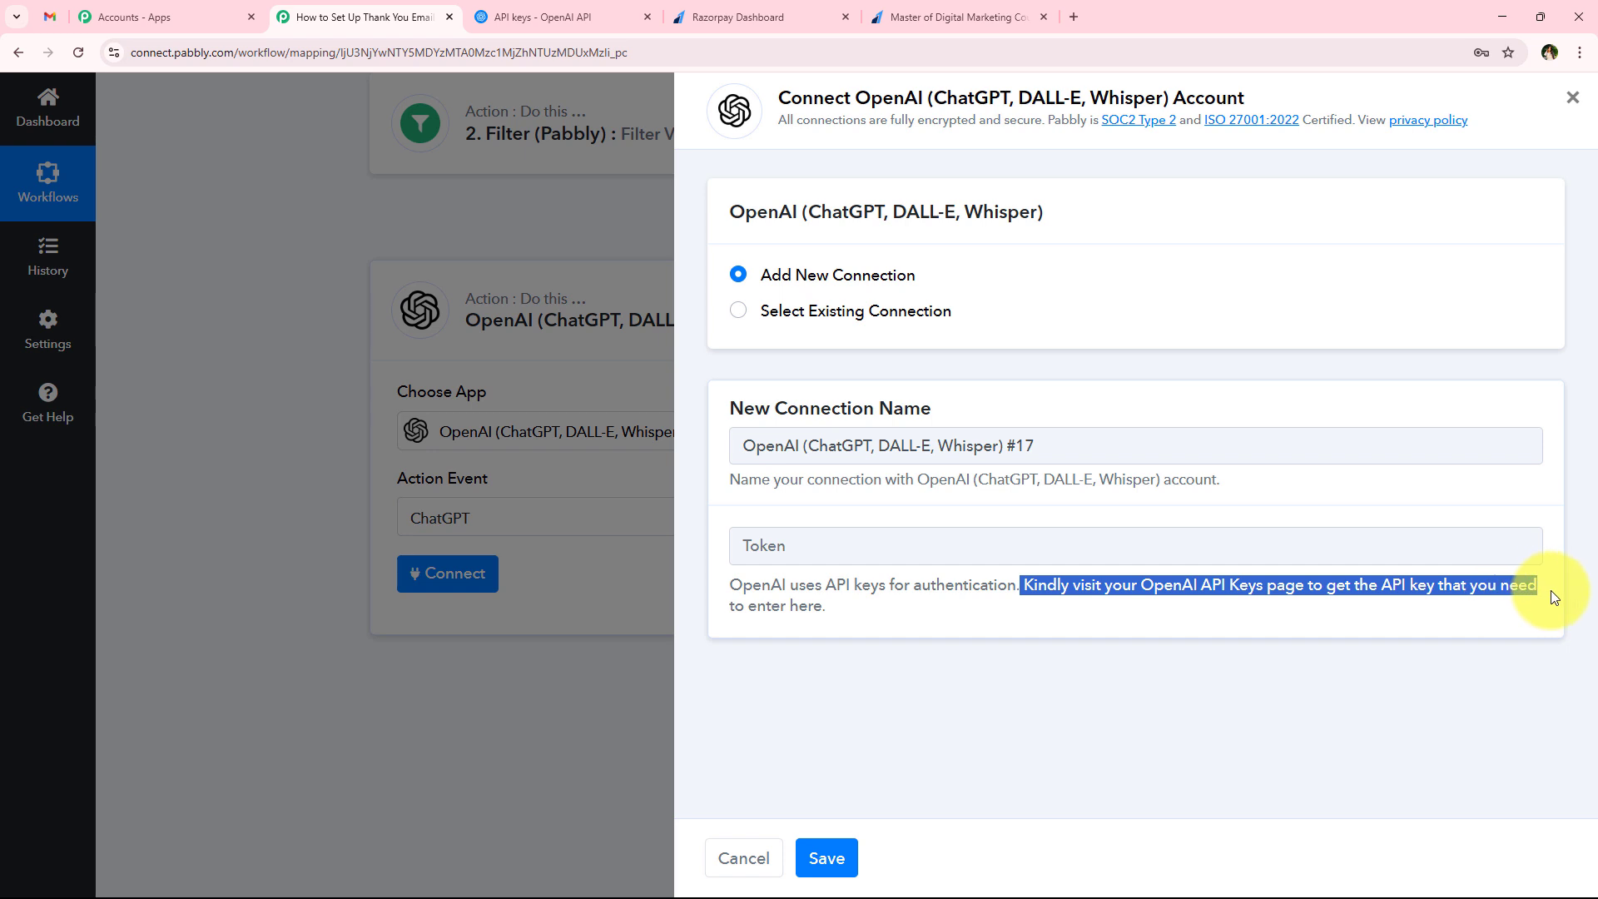
{"action": "left_click", "coordinate": [995, 656]}
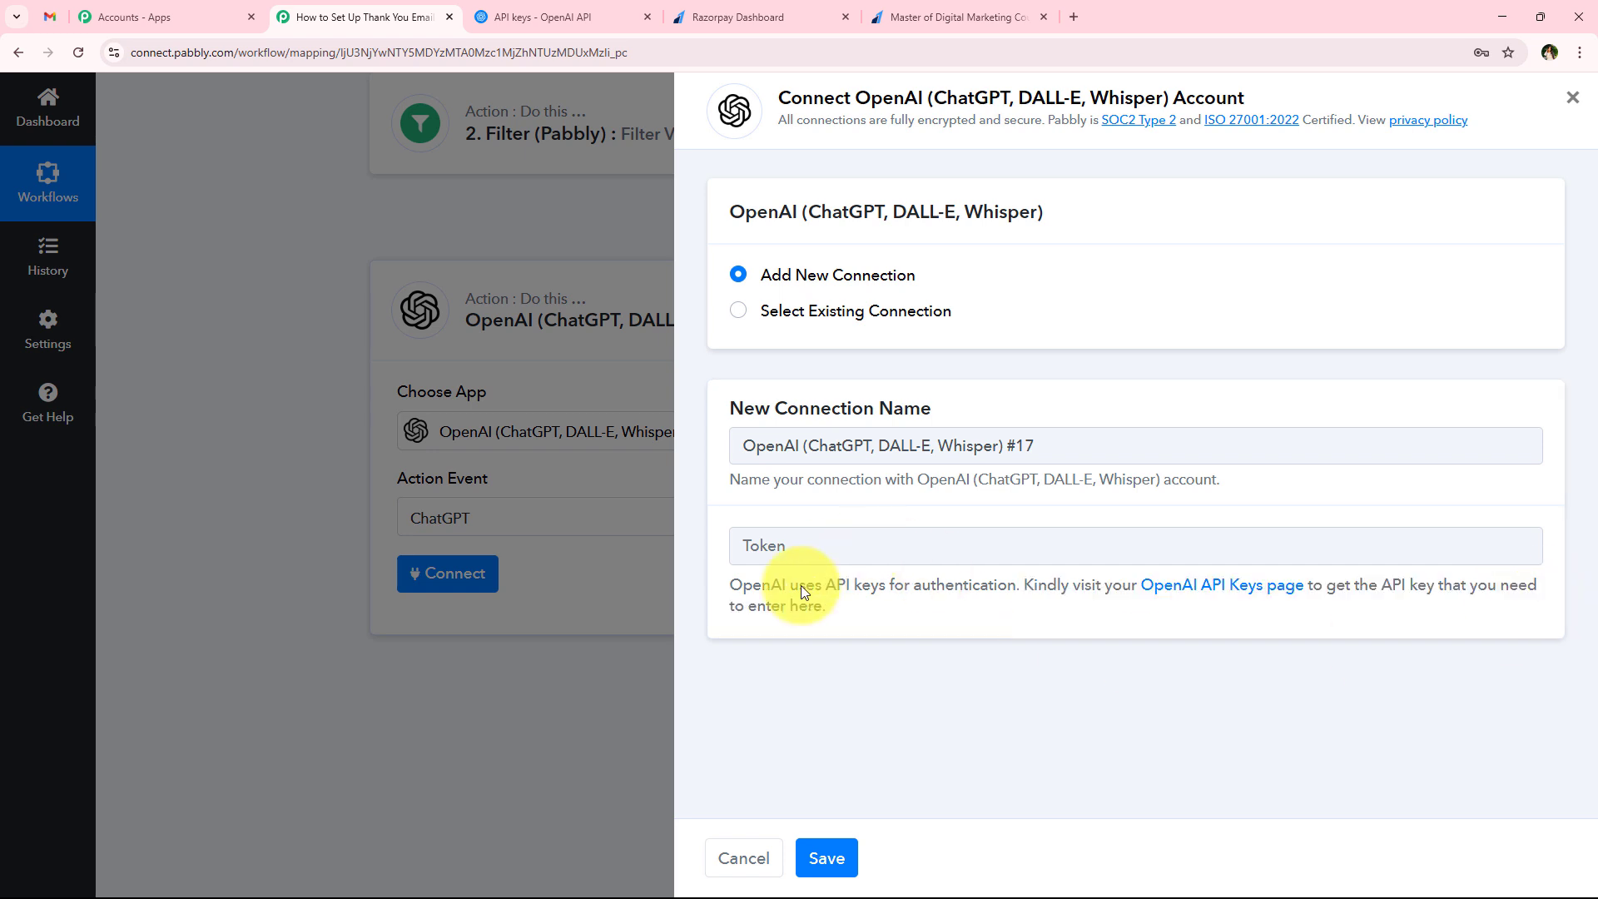
On the OpenAI API keys page, create a secret key named Thank You Emails in the Default project with All permissions
{"action": "left_click", "coordinate": [1240, 590]}
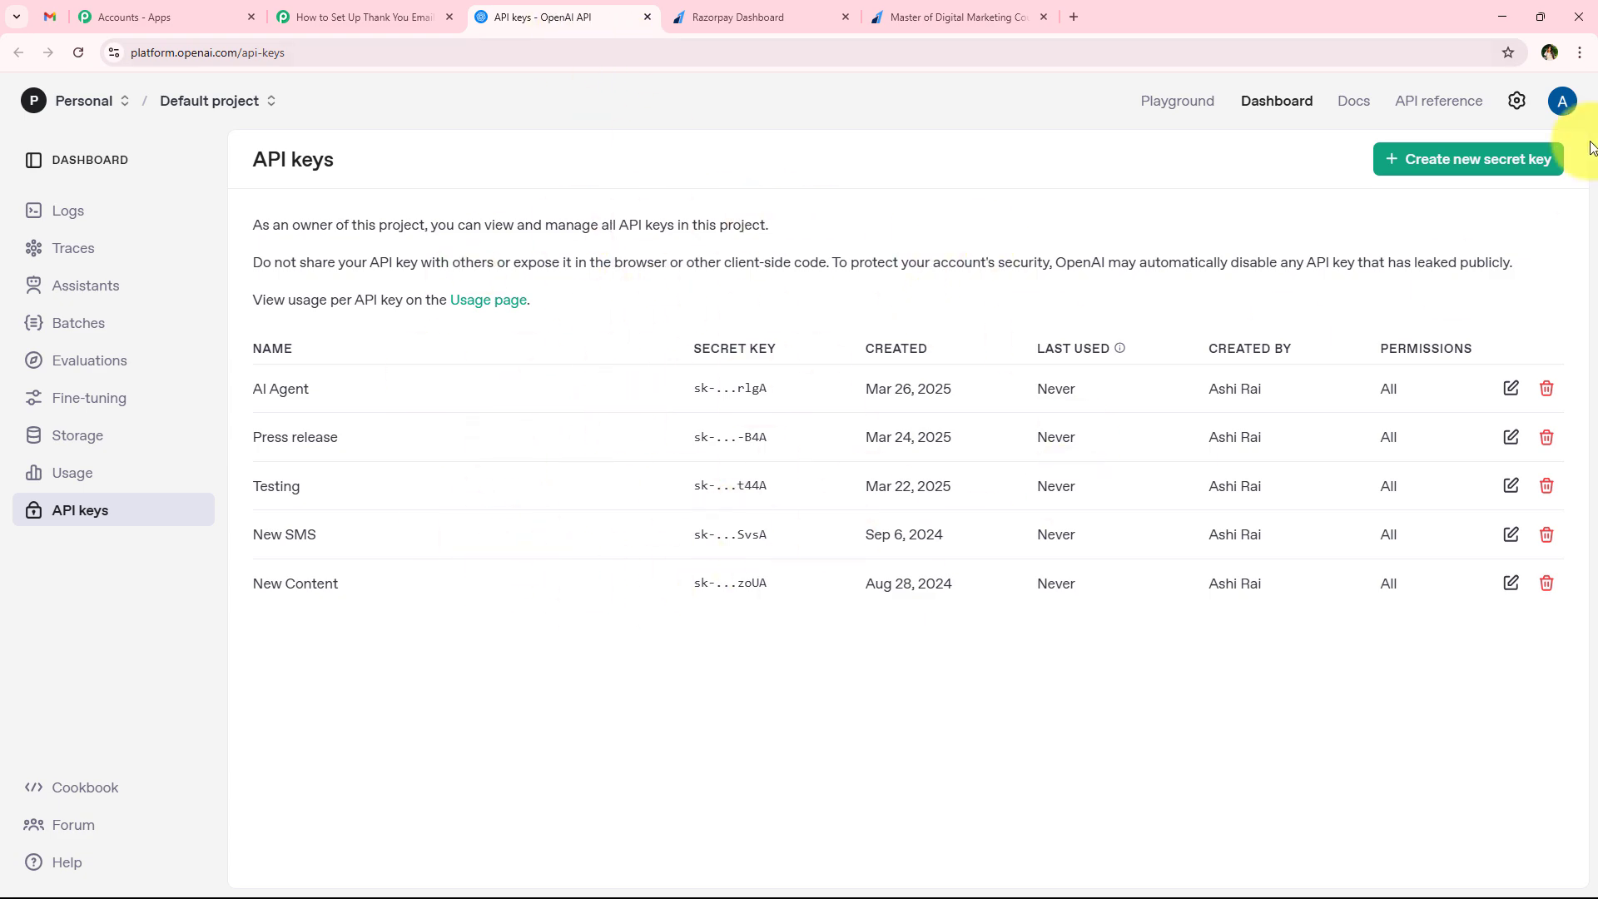
{"action": "left_click", "coordinate": [1449, 172]}
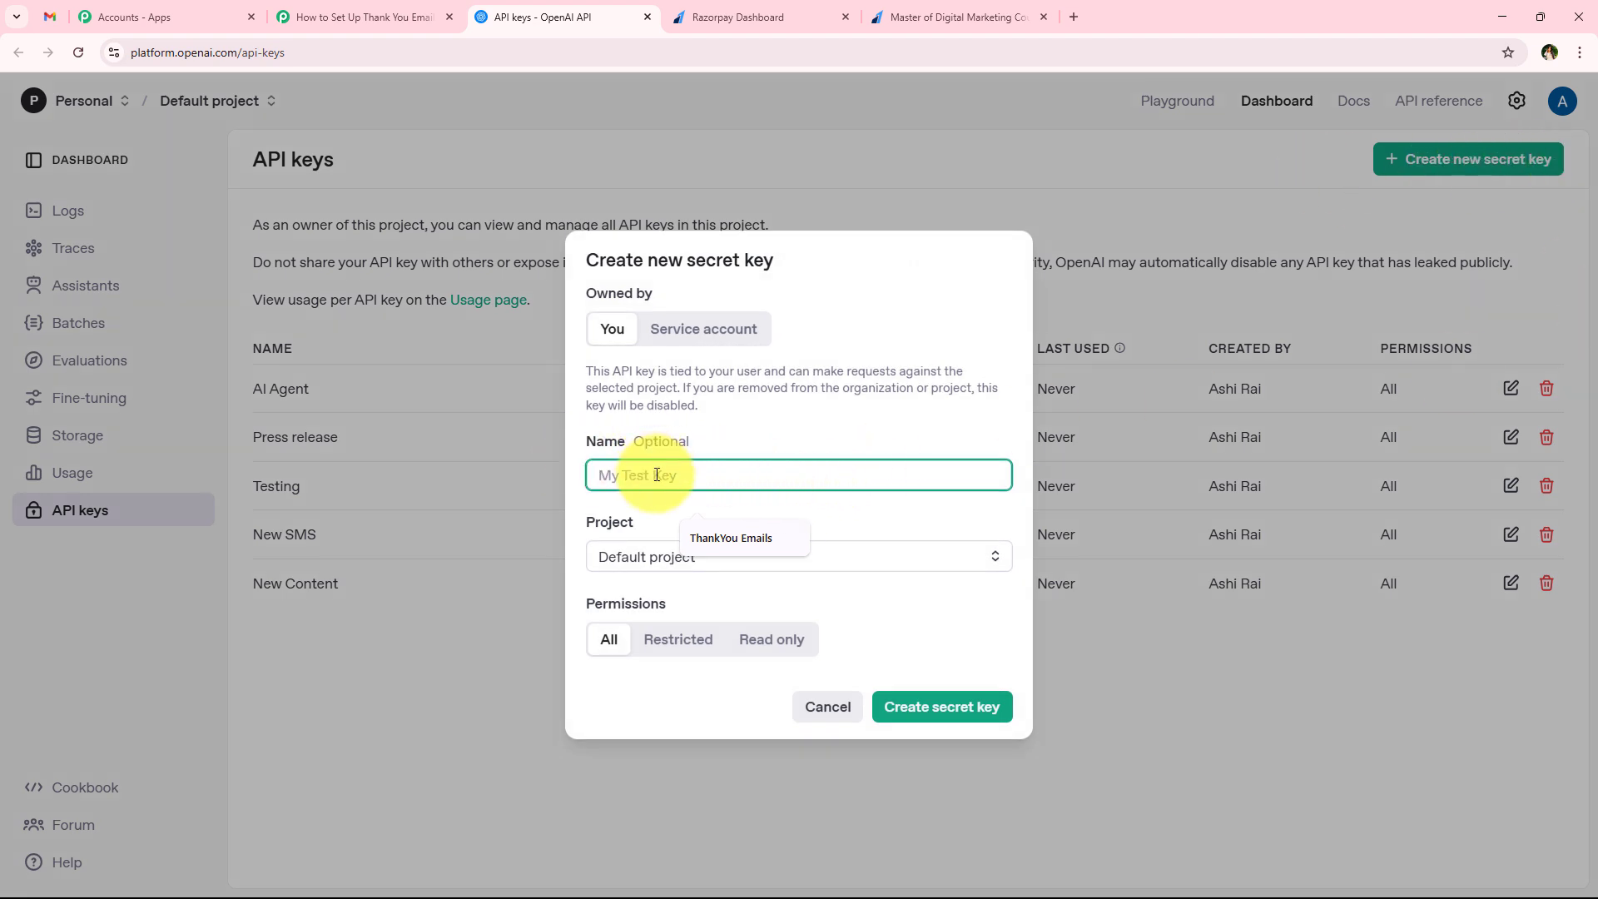
{"action": "left_click", "coordinate": [731, 540]}
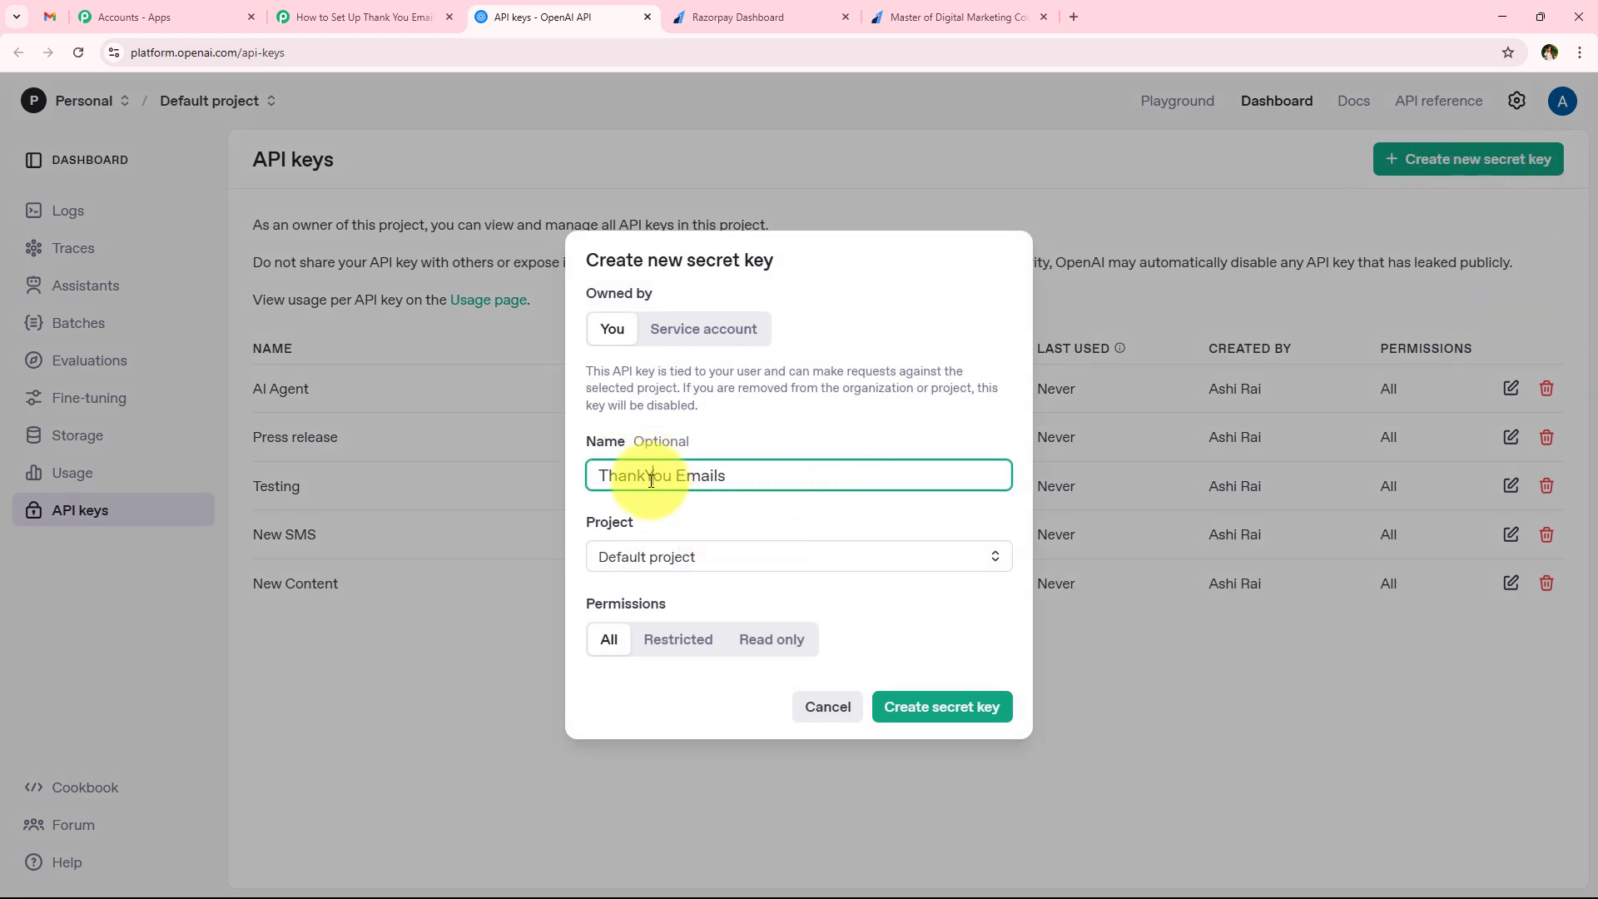
{"action": "left_click", "coordinate": [659, 556]}
{"action": "left_click", "coordinate": [681, 597]}
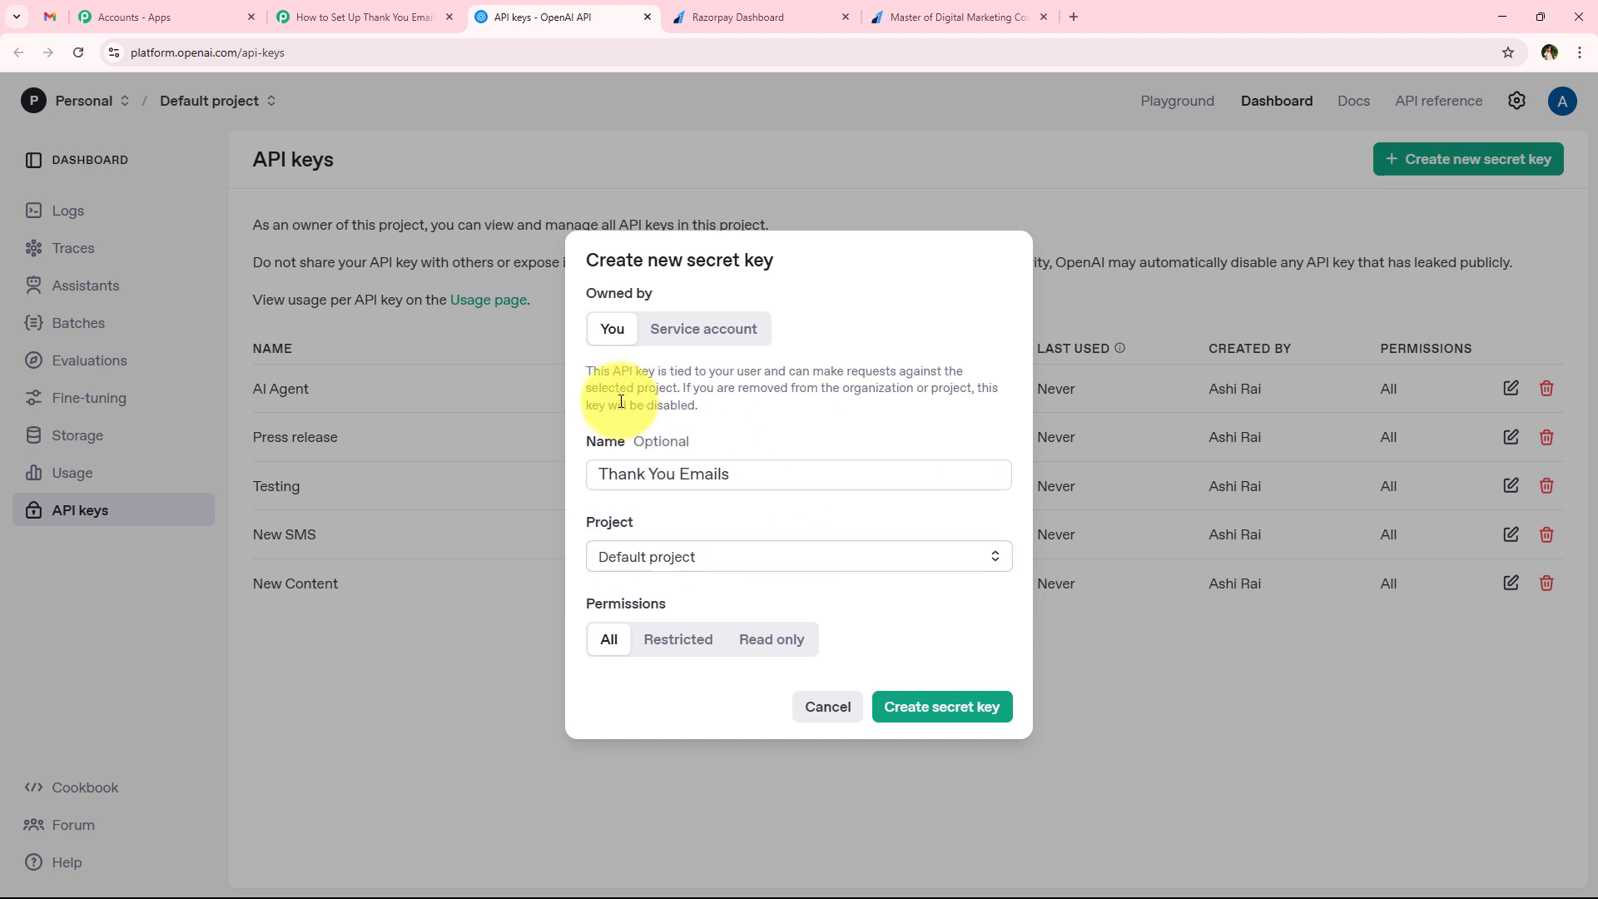
{"action": "left_click", "coordinate": [975, 719]}
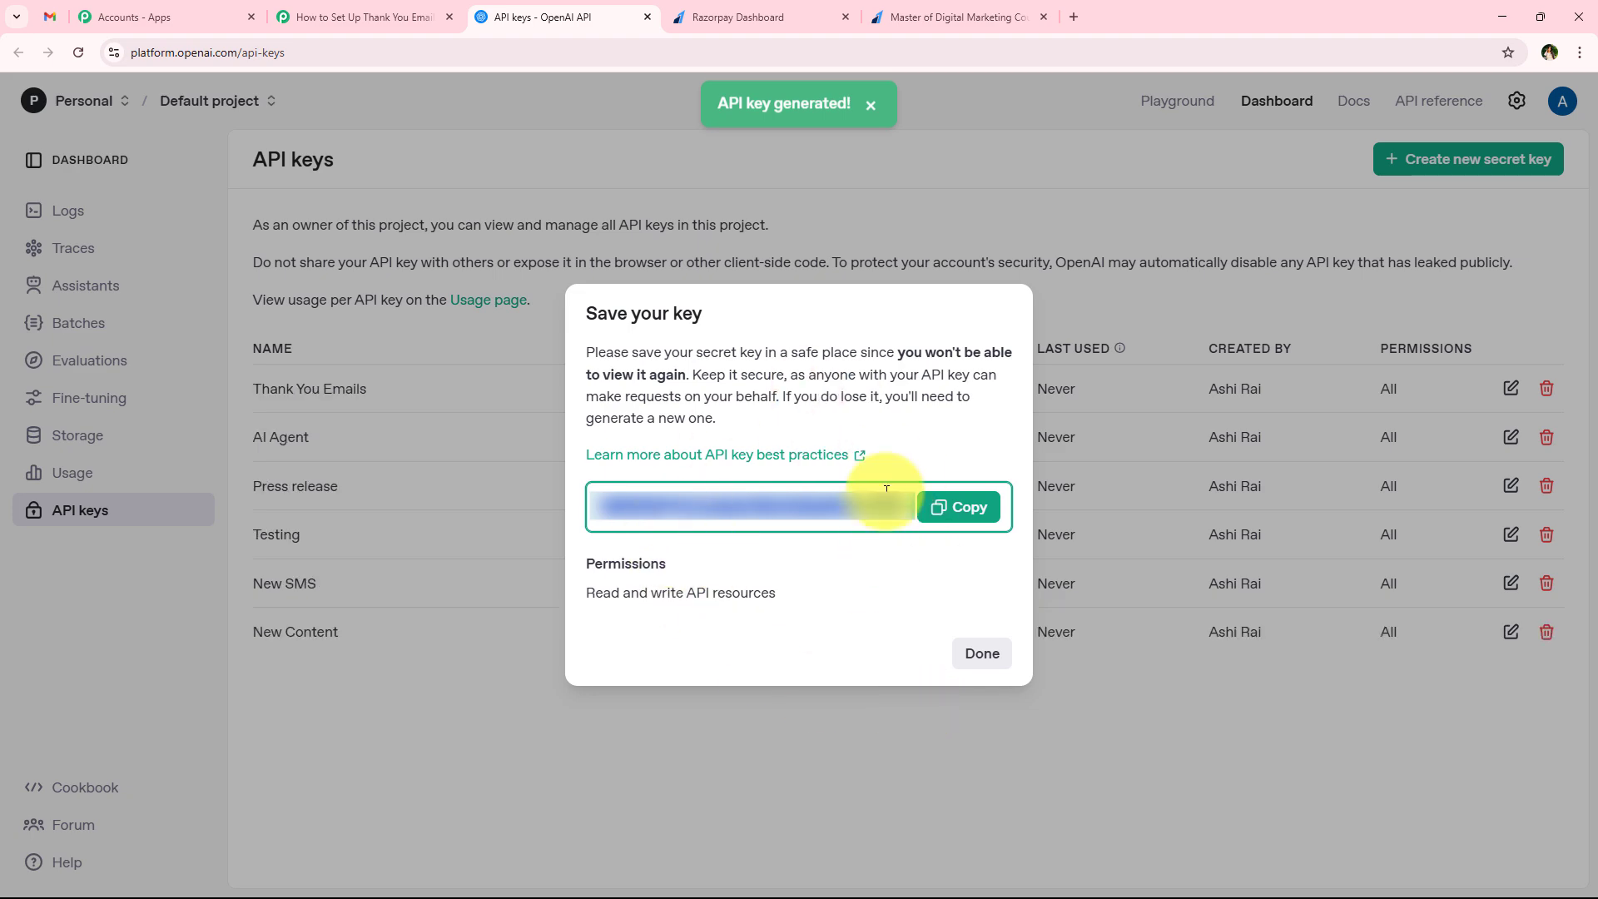
Copy the new OpenAI secret key, paste it as the token of the new connection in Pabbly Connect, and save the connection
{"action": "left_click", "coordinate": [970, 513]}
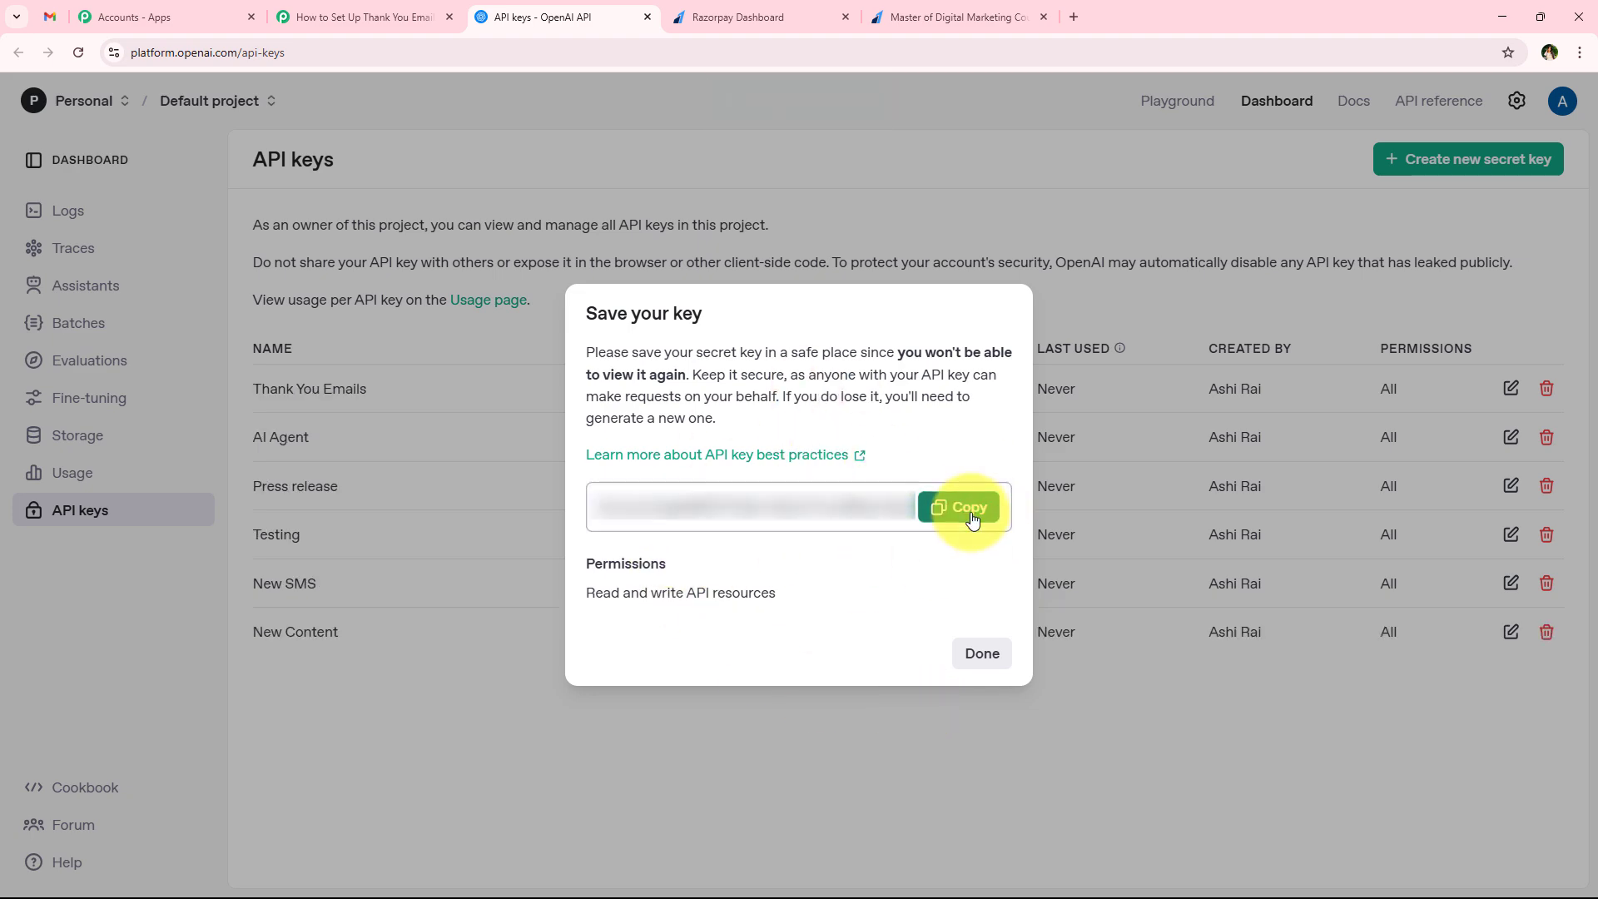
{"action": "left_click", "coordinate": [986, 650]}
{"action": "left_click", "coordinate": [285, 15]}
{"action": "left_click", "coordinate": [893, 555]}
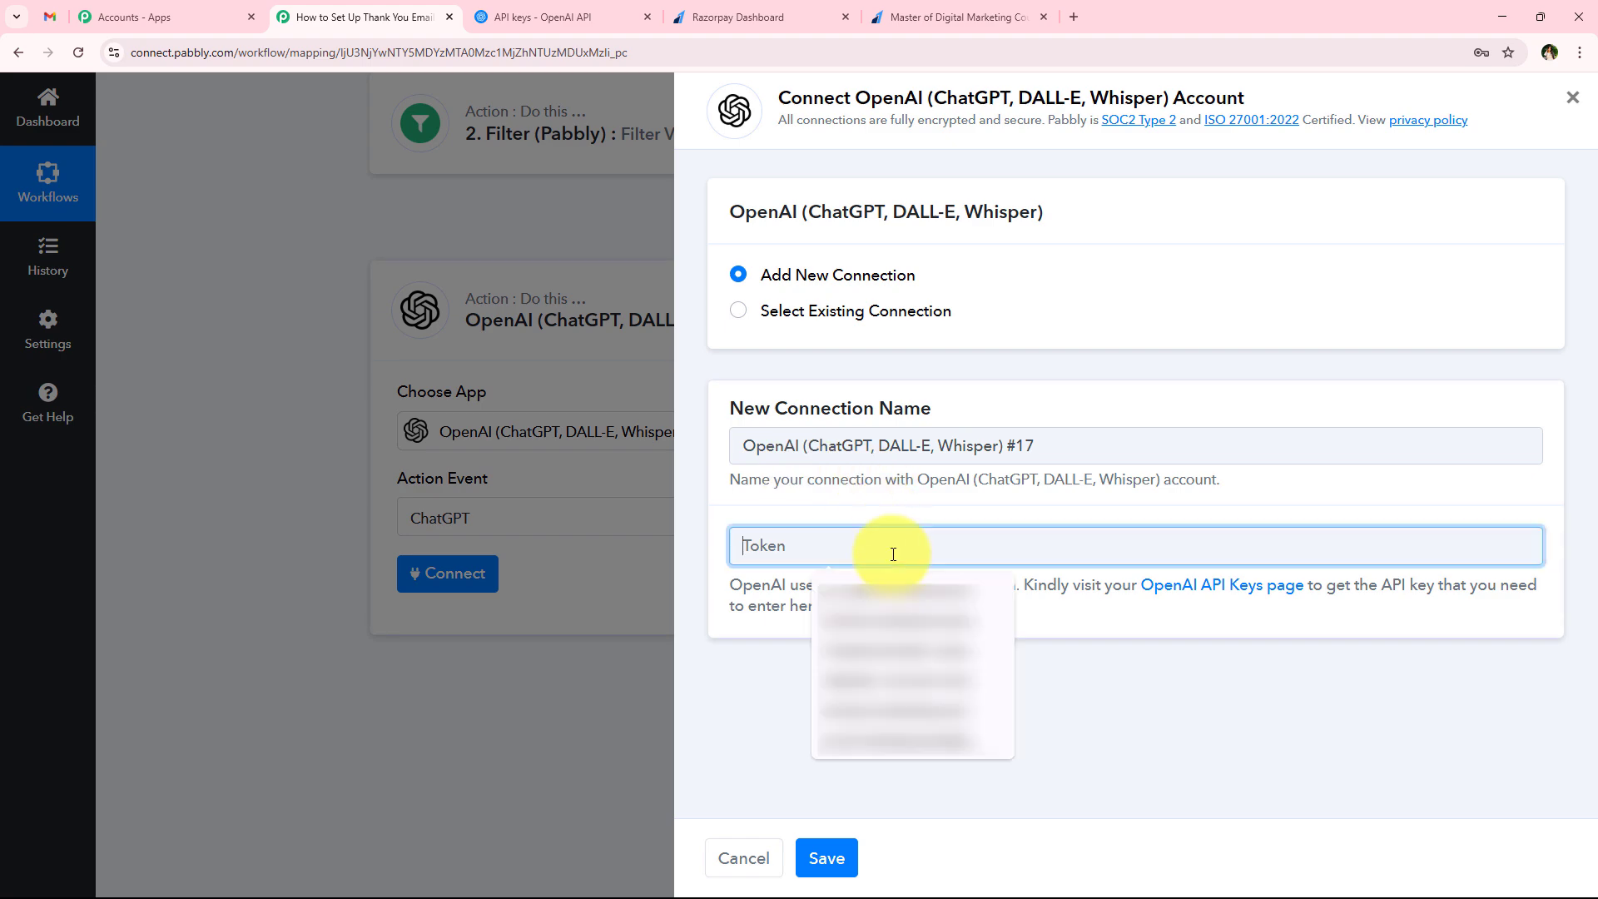
{"action": "key", "text": "ctrl+v"}
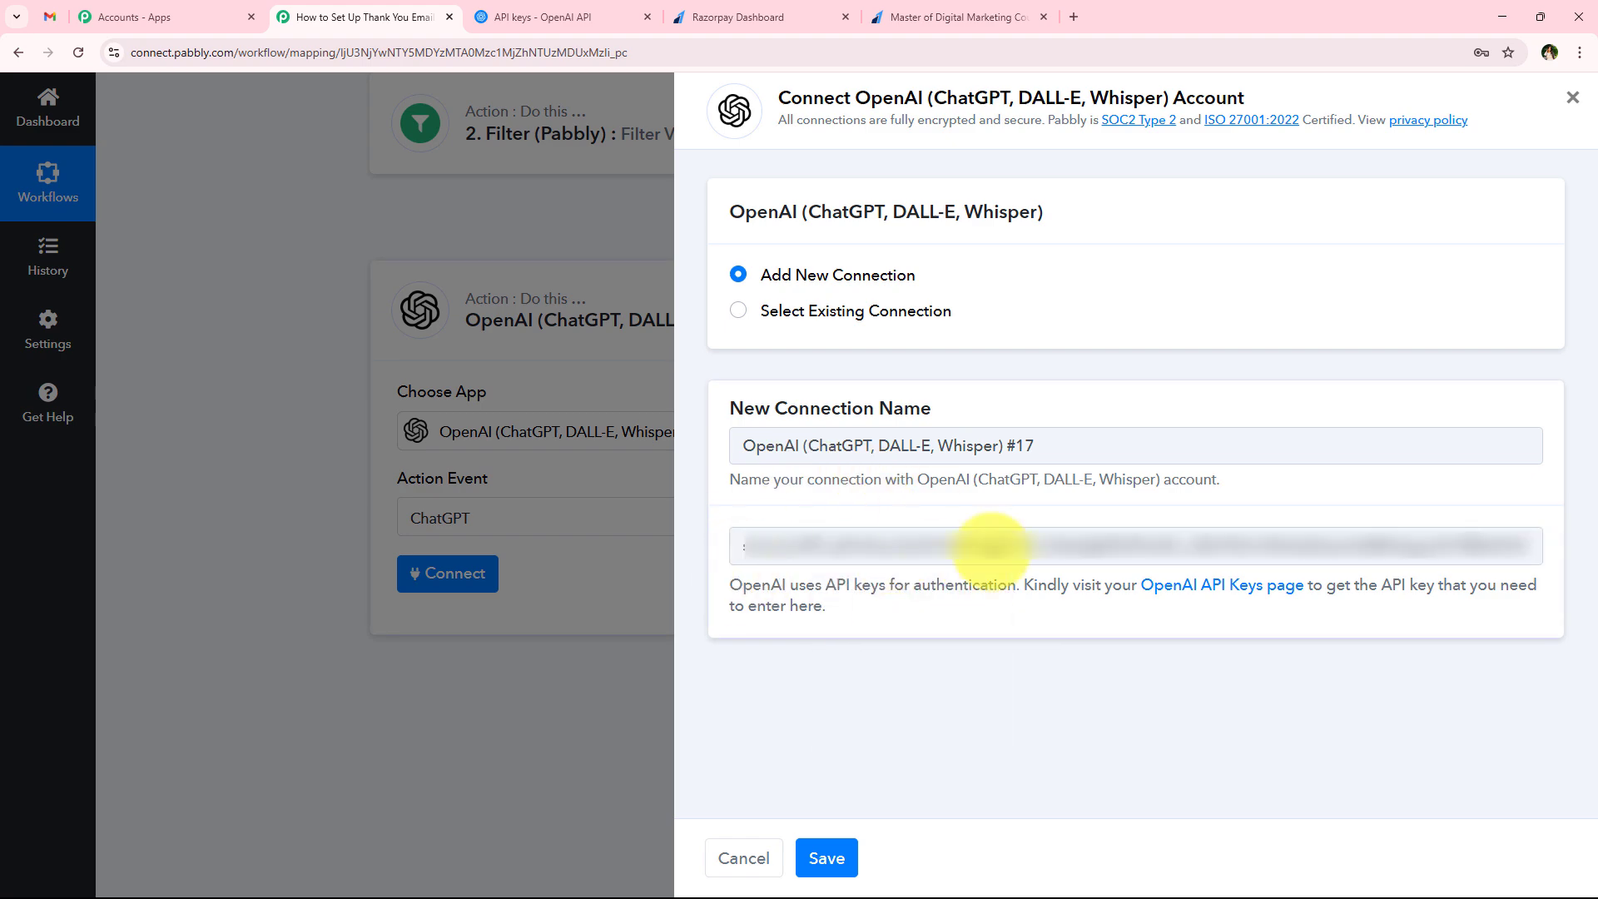
{"action": "left_click", "coordinate": [848, 850]}
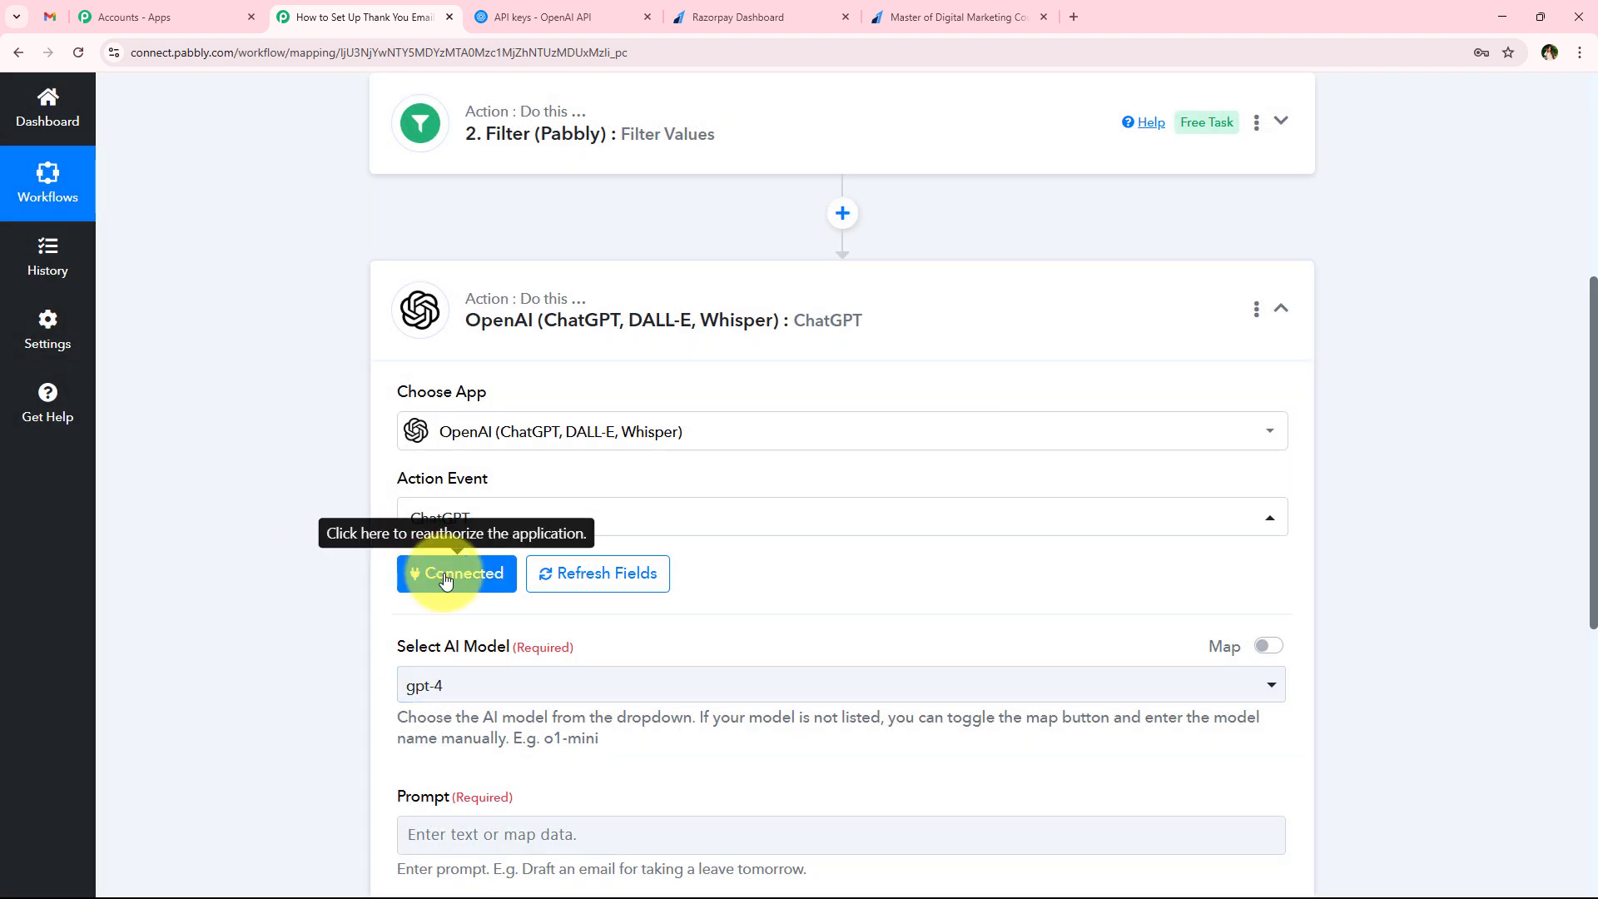
Look through the available AI models and select gpt-4 for the ChatGPT step
{"action": "scroll", "coordinate": [332, 553], "scroll_direction": "down", "scroll_amount": 3}
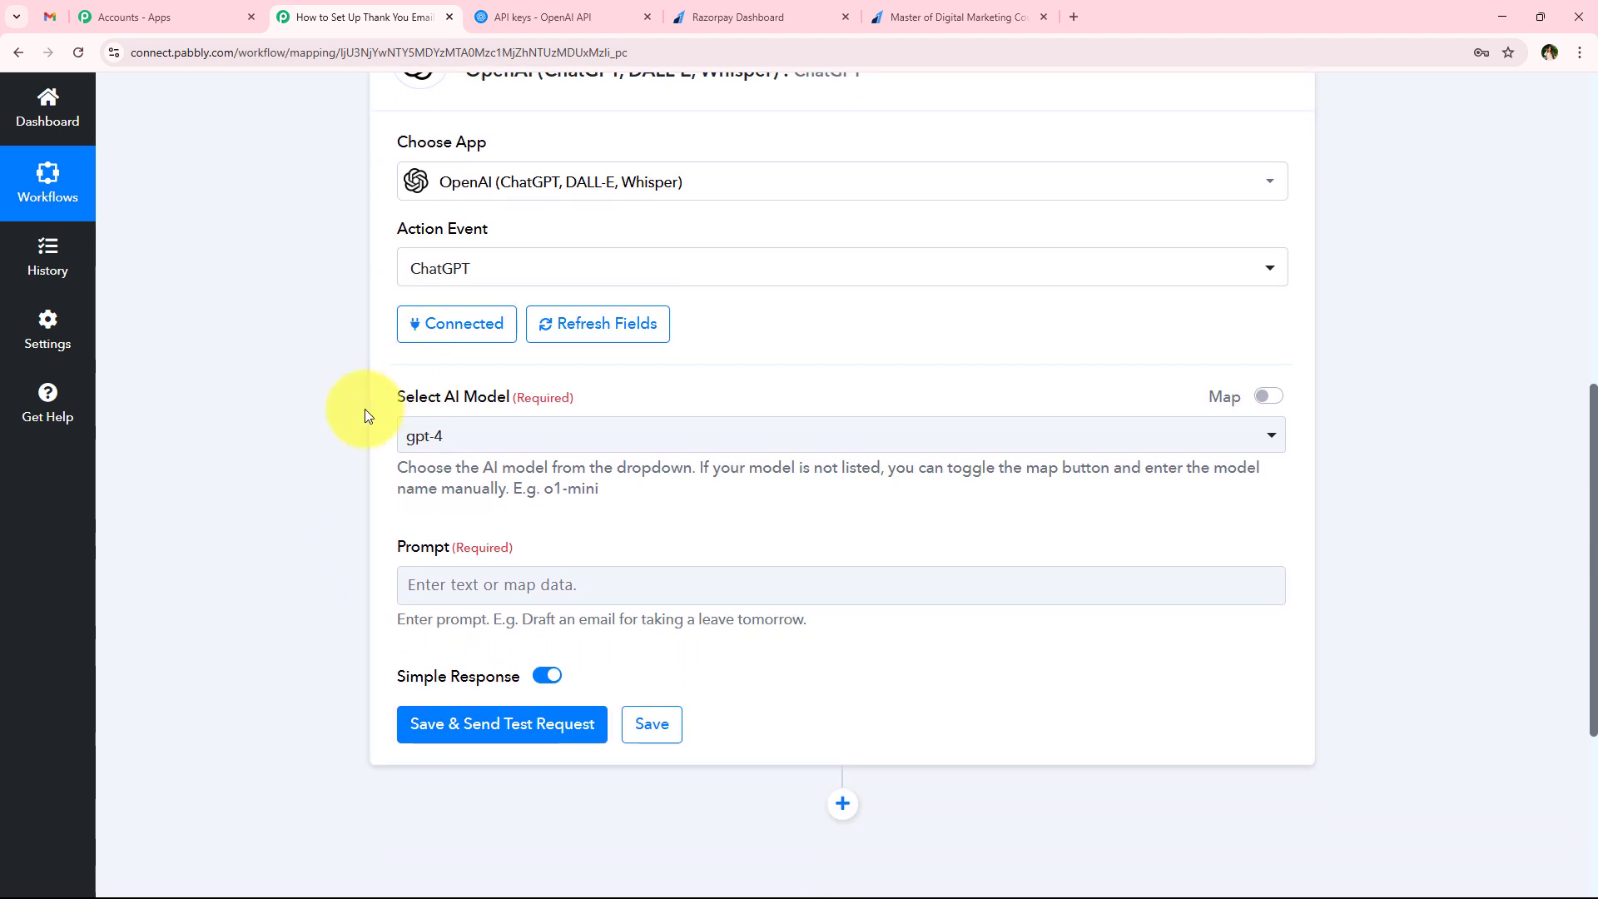
{"action": "left_click_drag", "start_coordinate": [365, 408], "coordinate": [504, 402]}
{"action": "left_click", "coordinate": [501, 437]}
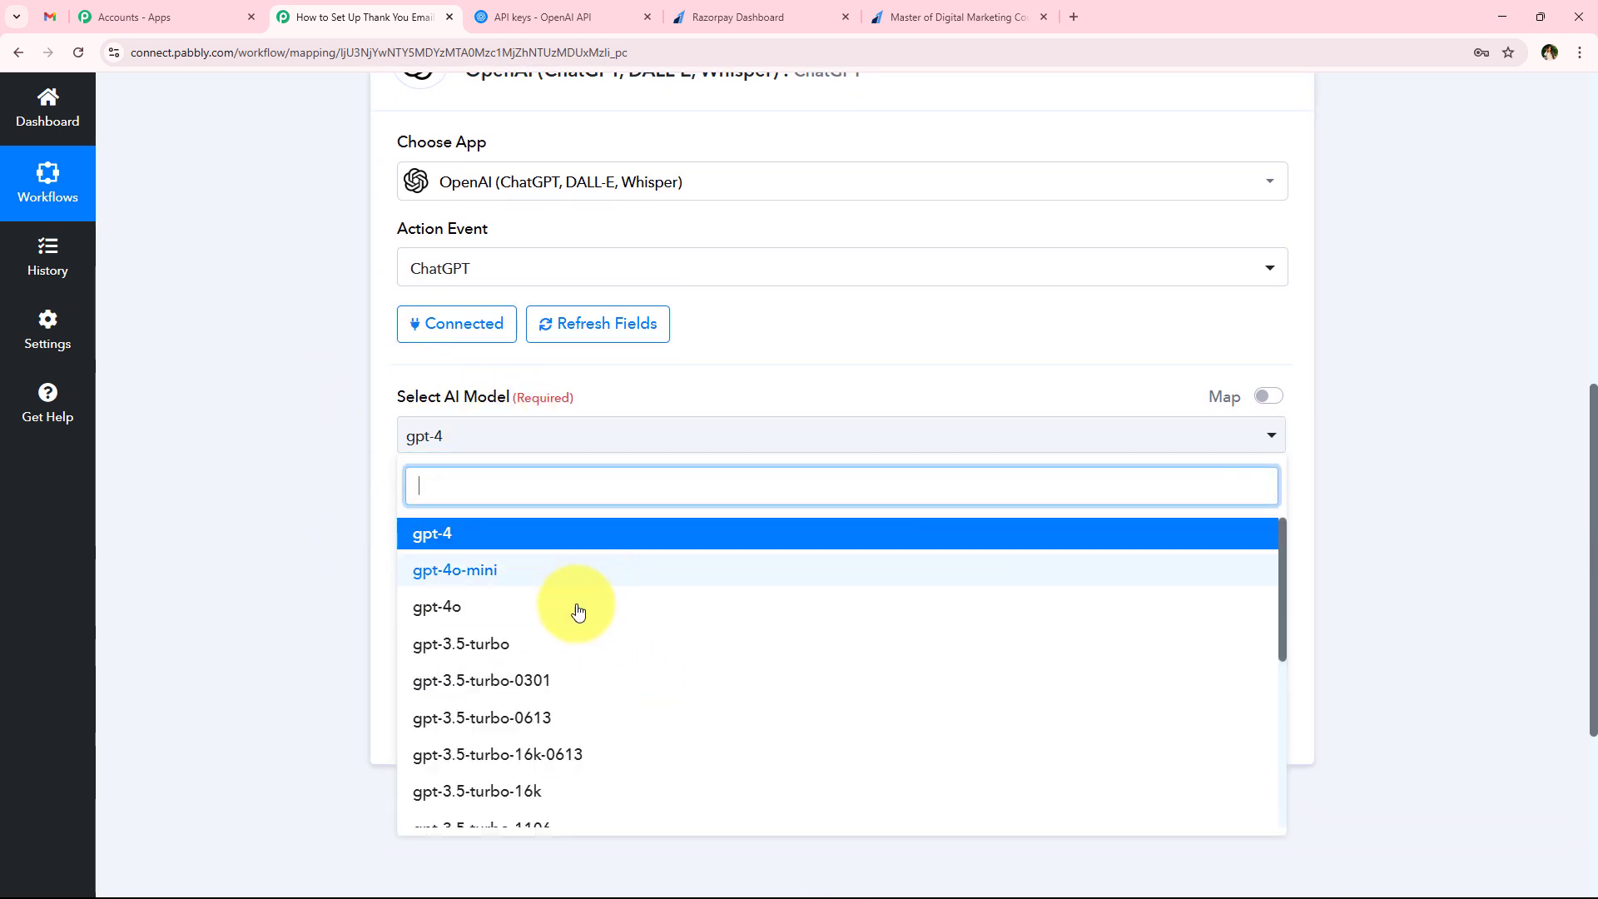
{"action": "scroll", "coordinate": [572, 642], "scroll_direction": "down", "scroll_amount": 5}
{"action": "scroll", "coordinate": [571, 675], "scroll_direction": "up", "scroll_amount": 5}
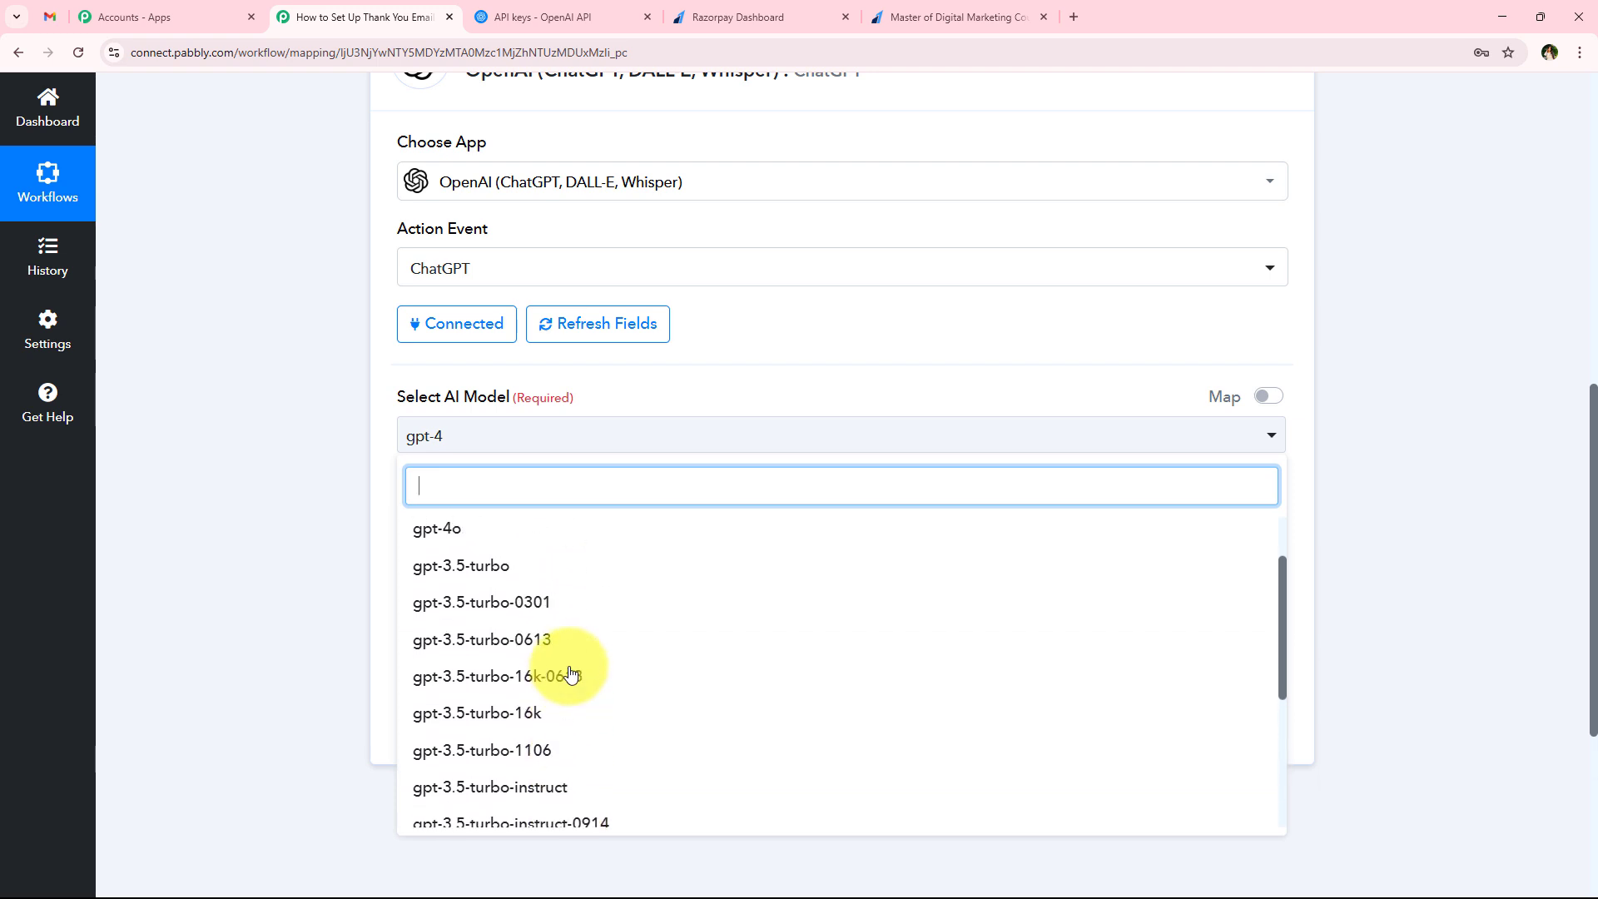
{"action": "left_click", "coordinate": [454, 531]}
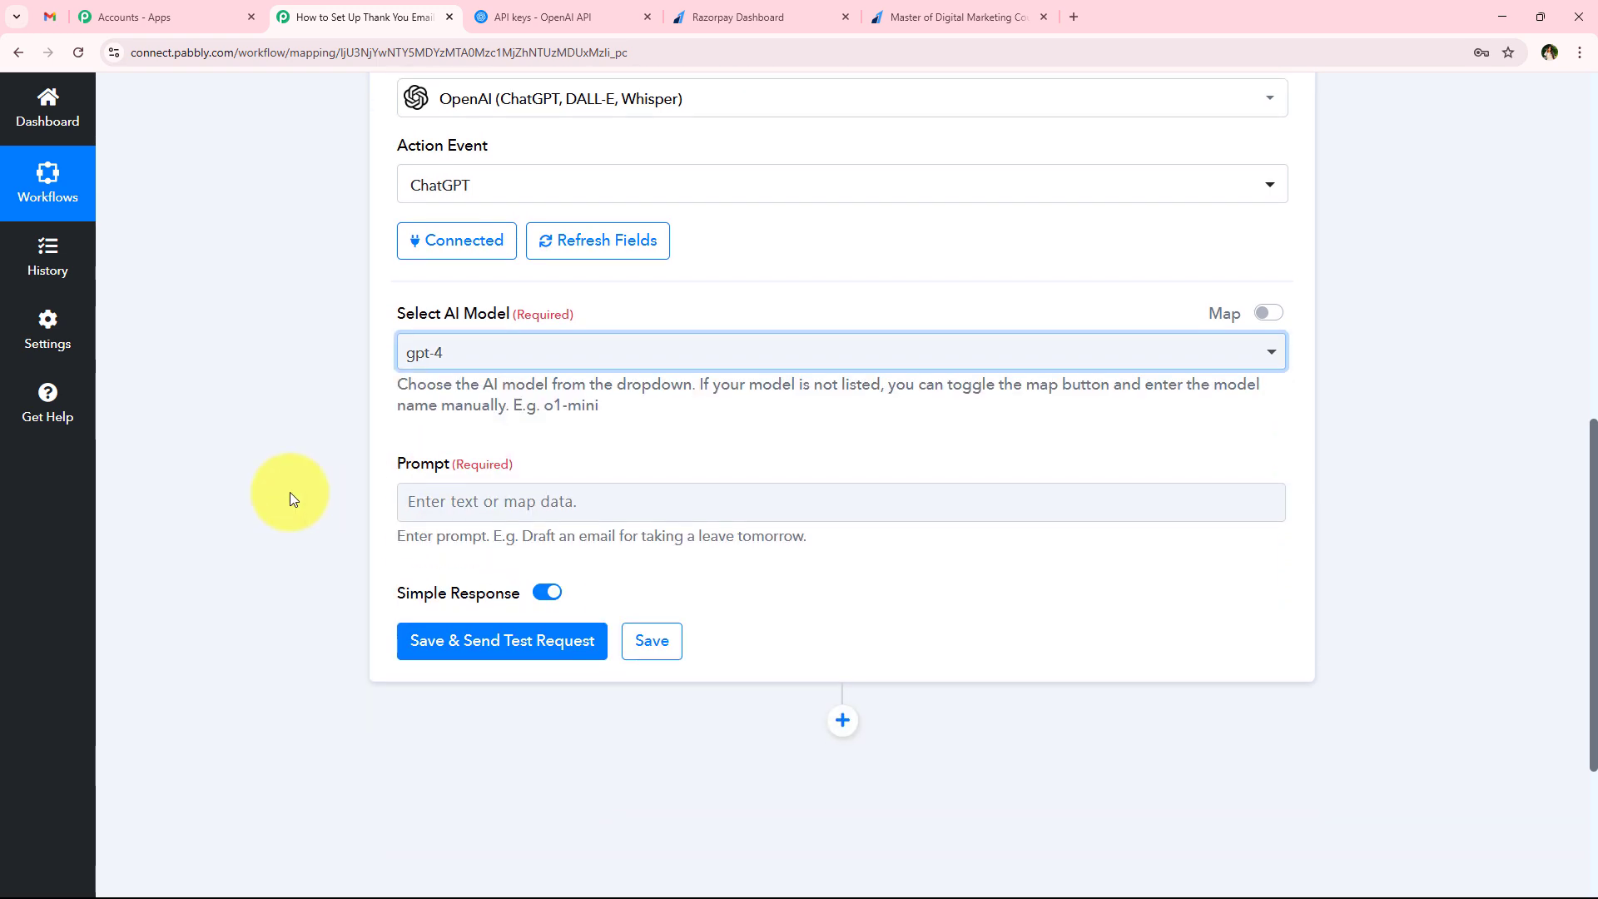
Paste the prepared AI email assistant prompt, covering customer details, email requirements and JSON output for the thank-you email, into the Prompt field
{"action": "scroll", "coordinate": [299, 458], "scroll_direction": "down", "scroll_amount": 2}
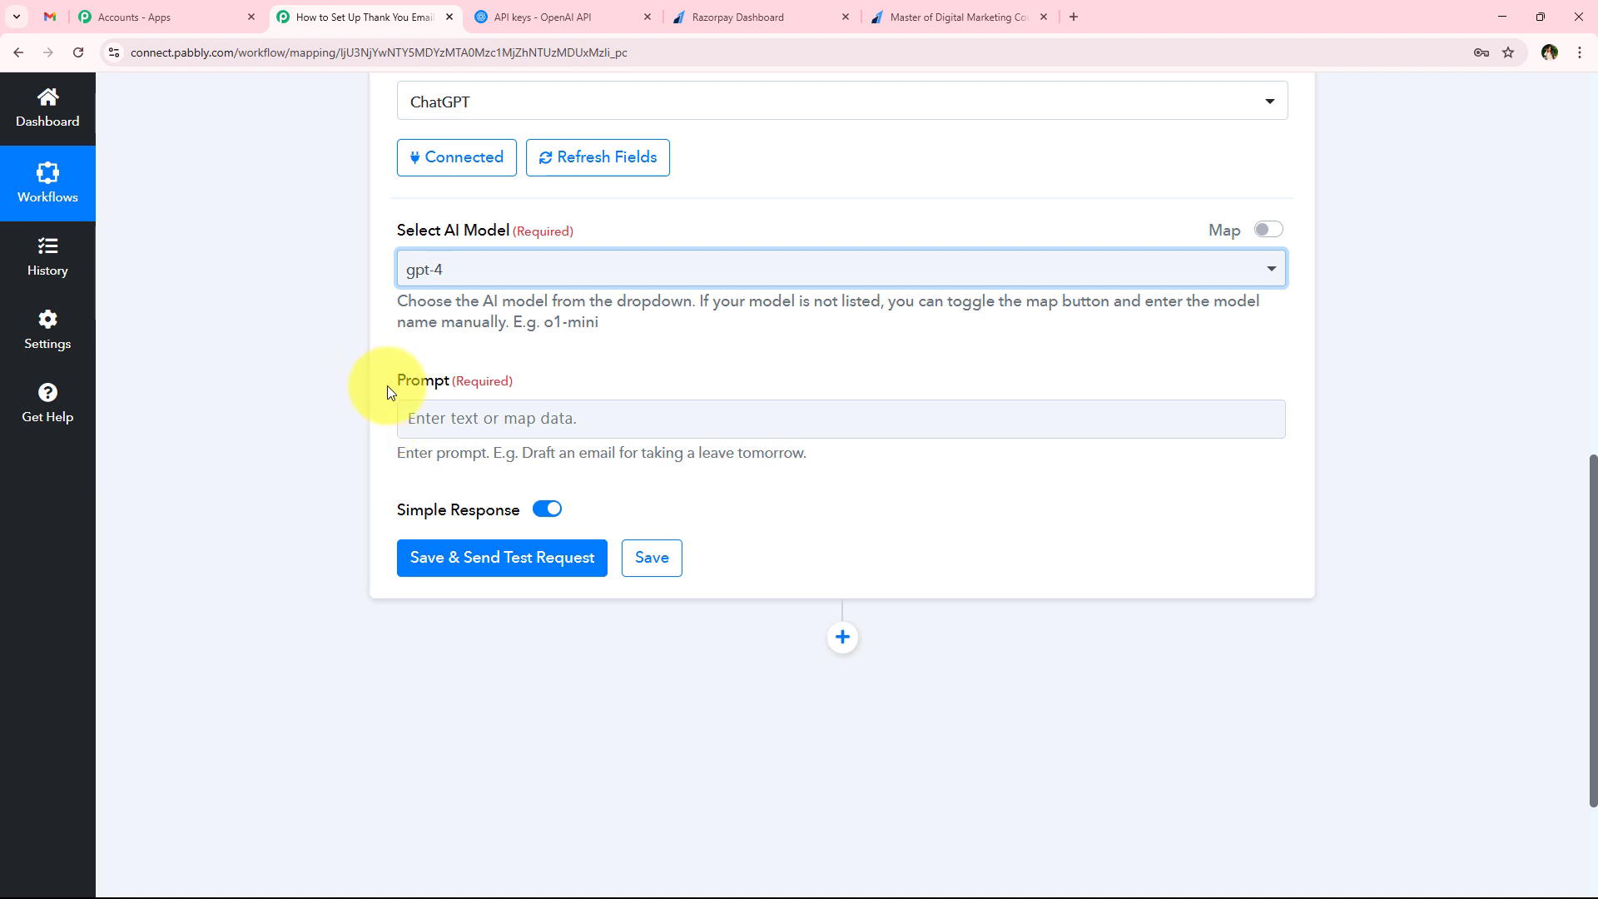
{"action": "left_click_drag", "start_coordinate": [387, 386], "coordinate": [442, 410]}
{"action": "left_click", "coordinate": [358, 452]}
{"action": "left_click", "coordinate": [662, 423]}
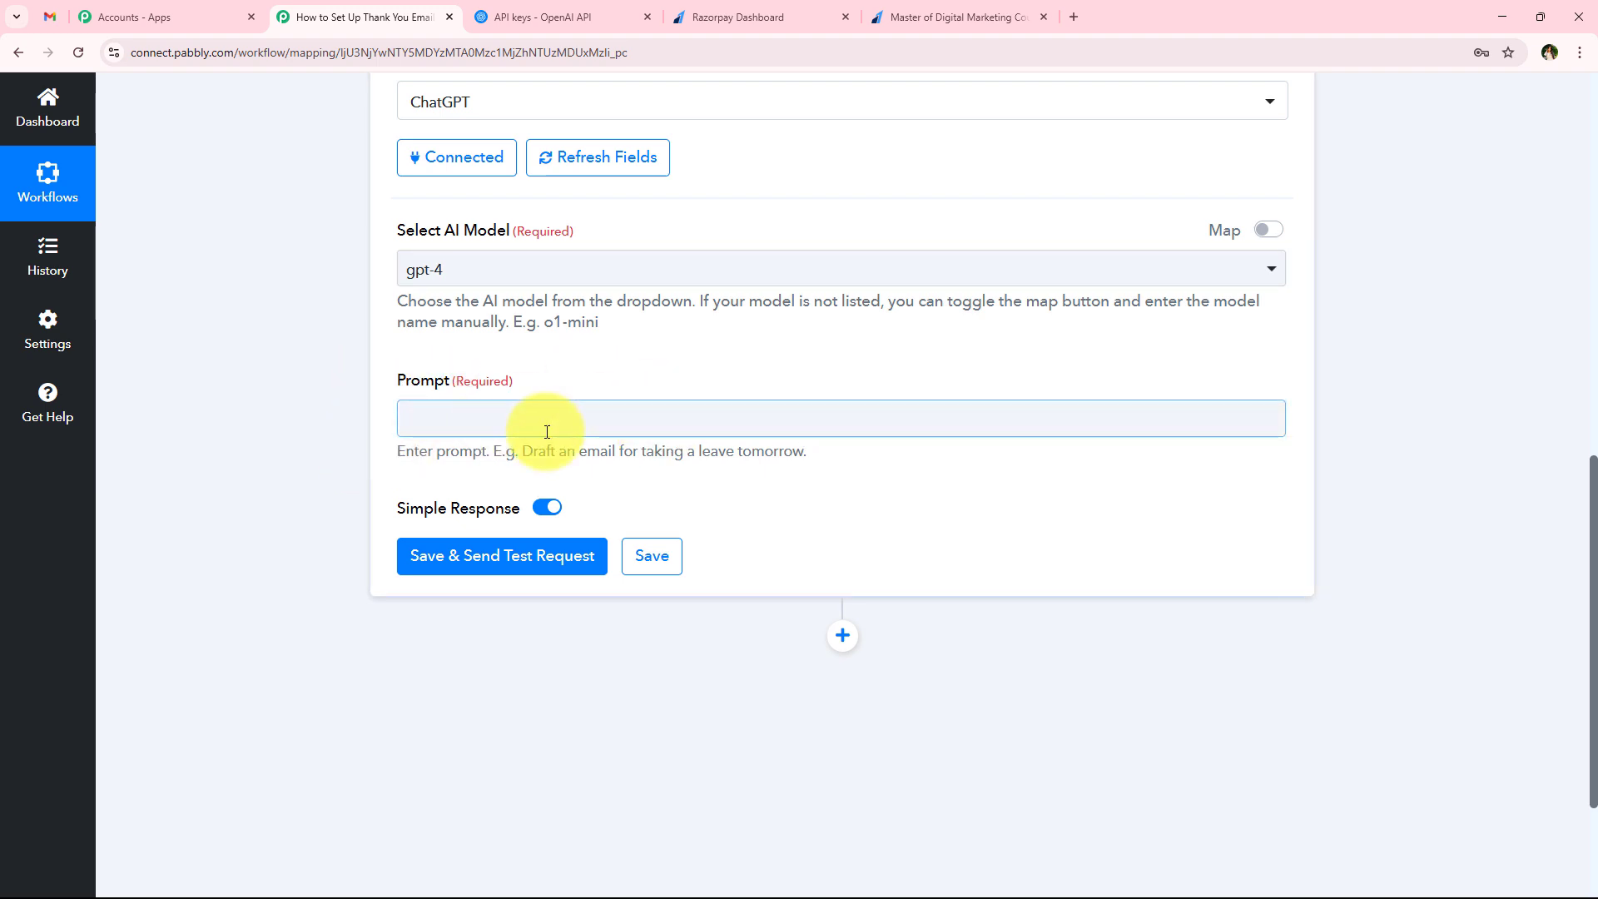
{"action": "left_click", "coordinate": [547, 432]}
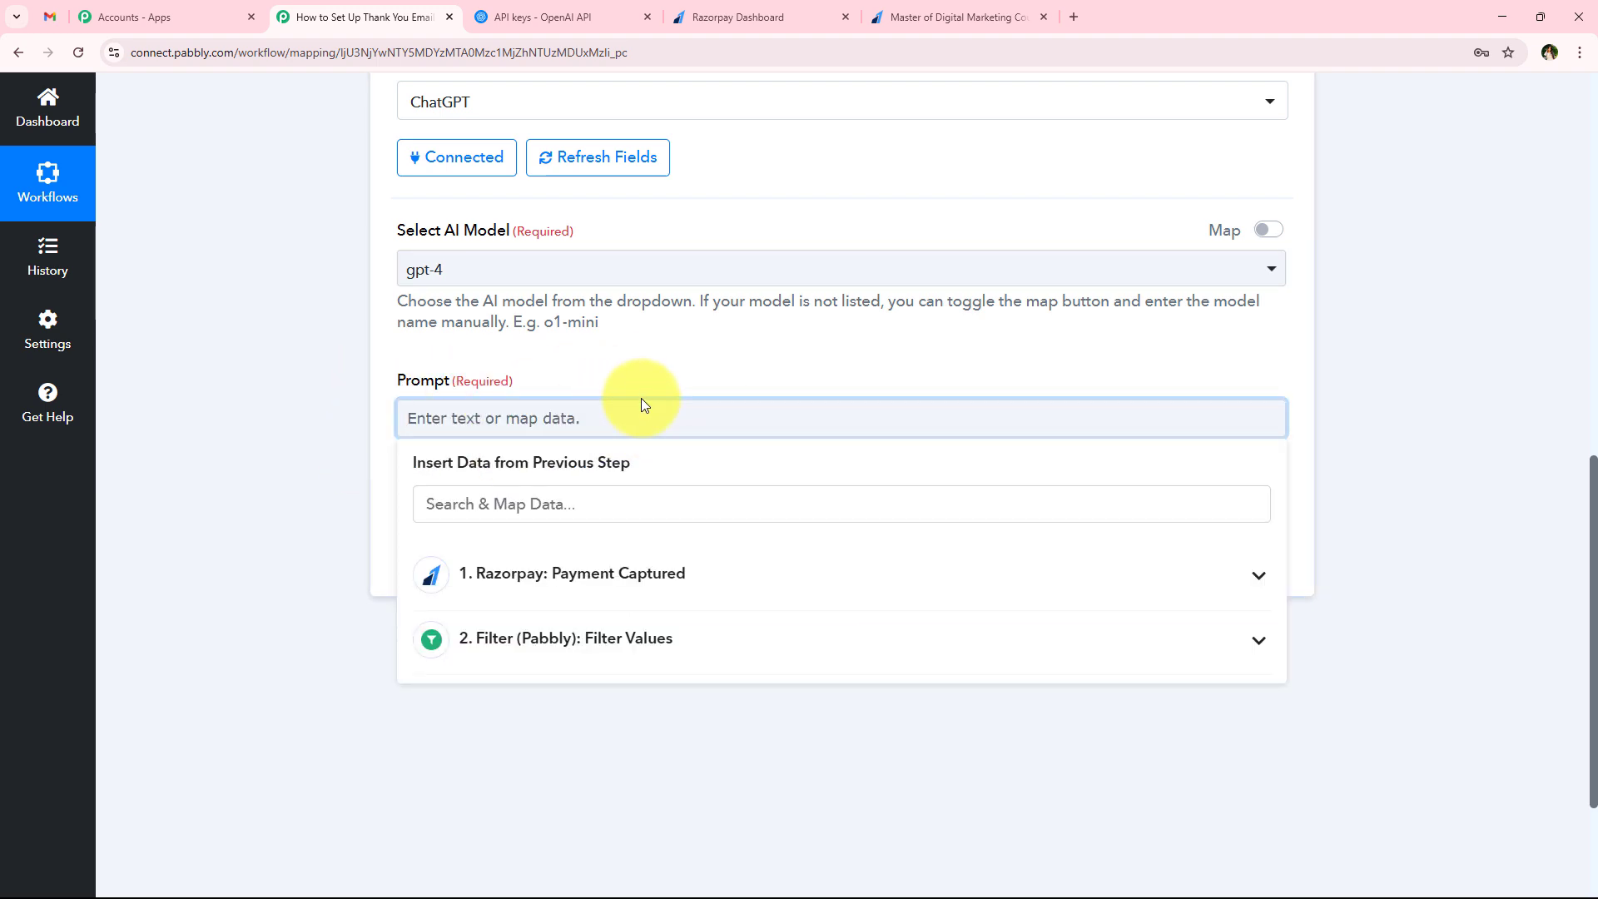
{"action": "key", "text": "ctrl+v"}
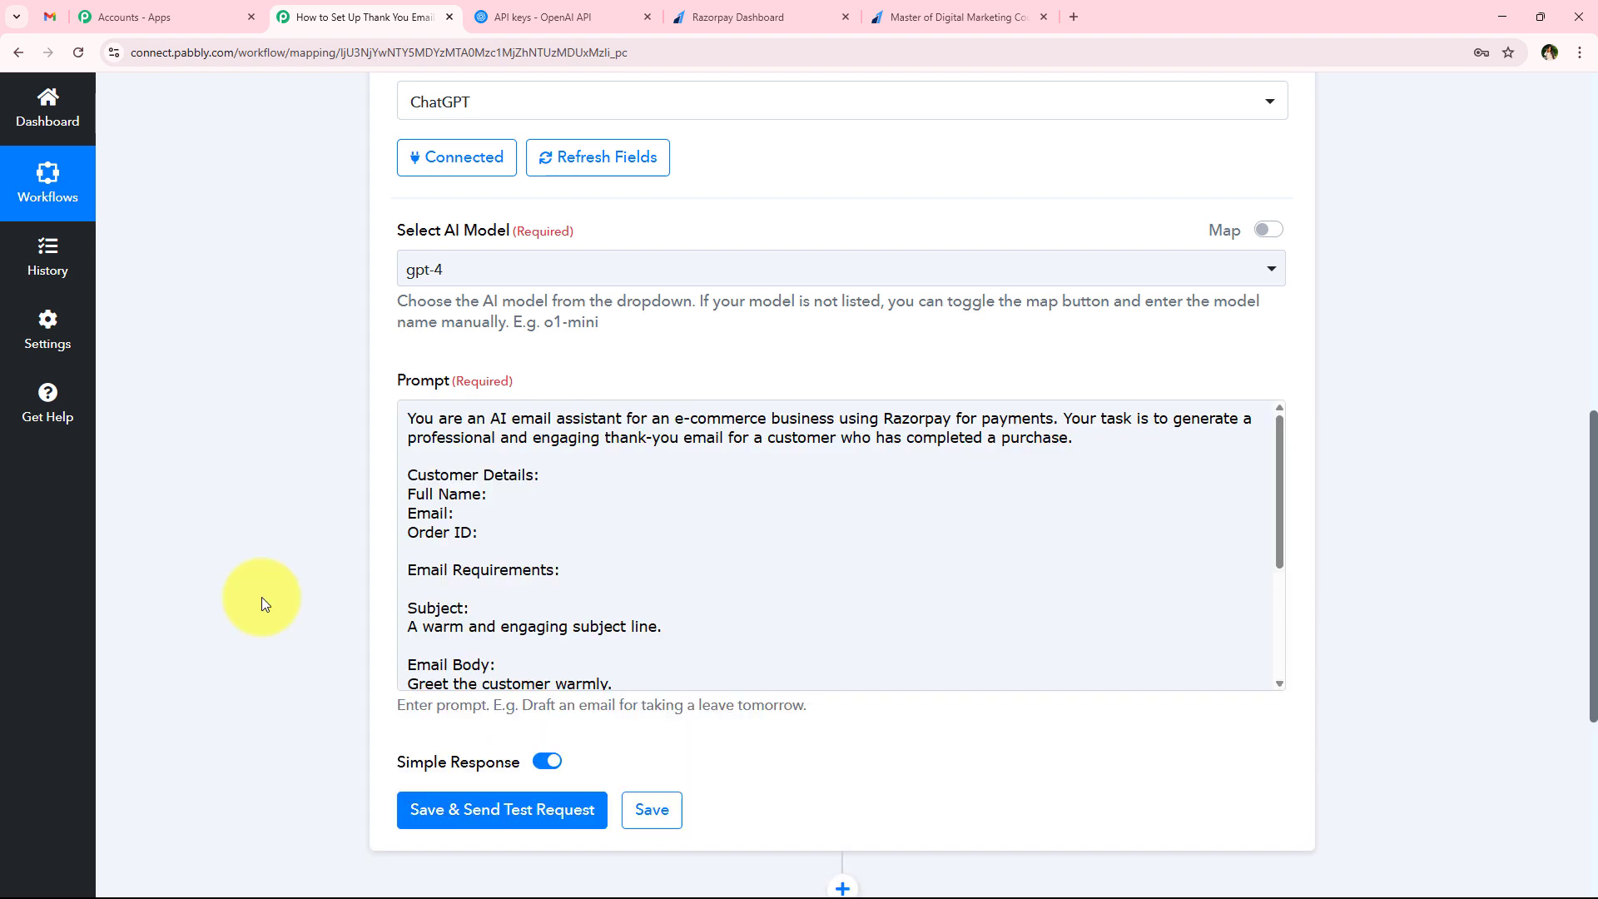
After Full Name in the prompt, map Razorpay's Payload Payment Entity Notes First Name and Notes Last Name
{"action": "left_click", "coordinate": [509, 510]}
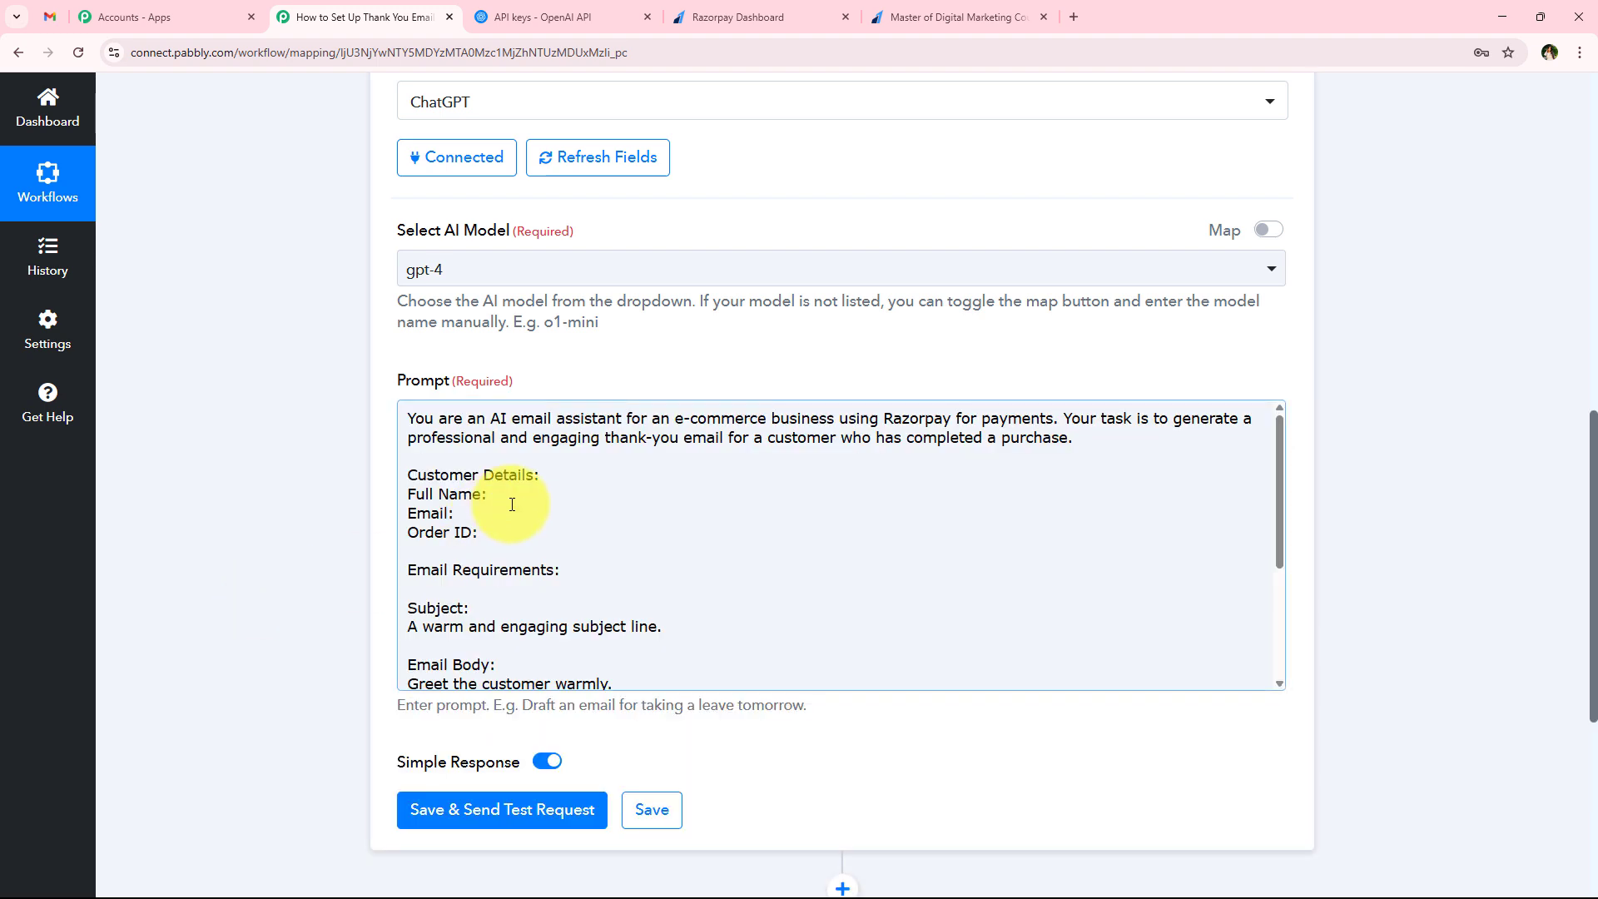
{"action": "left_click", "coordinate": [537, 518]}
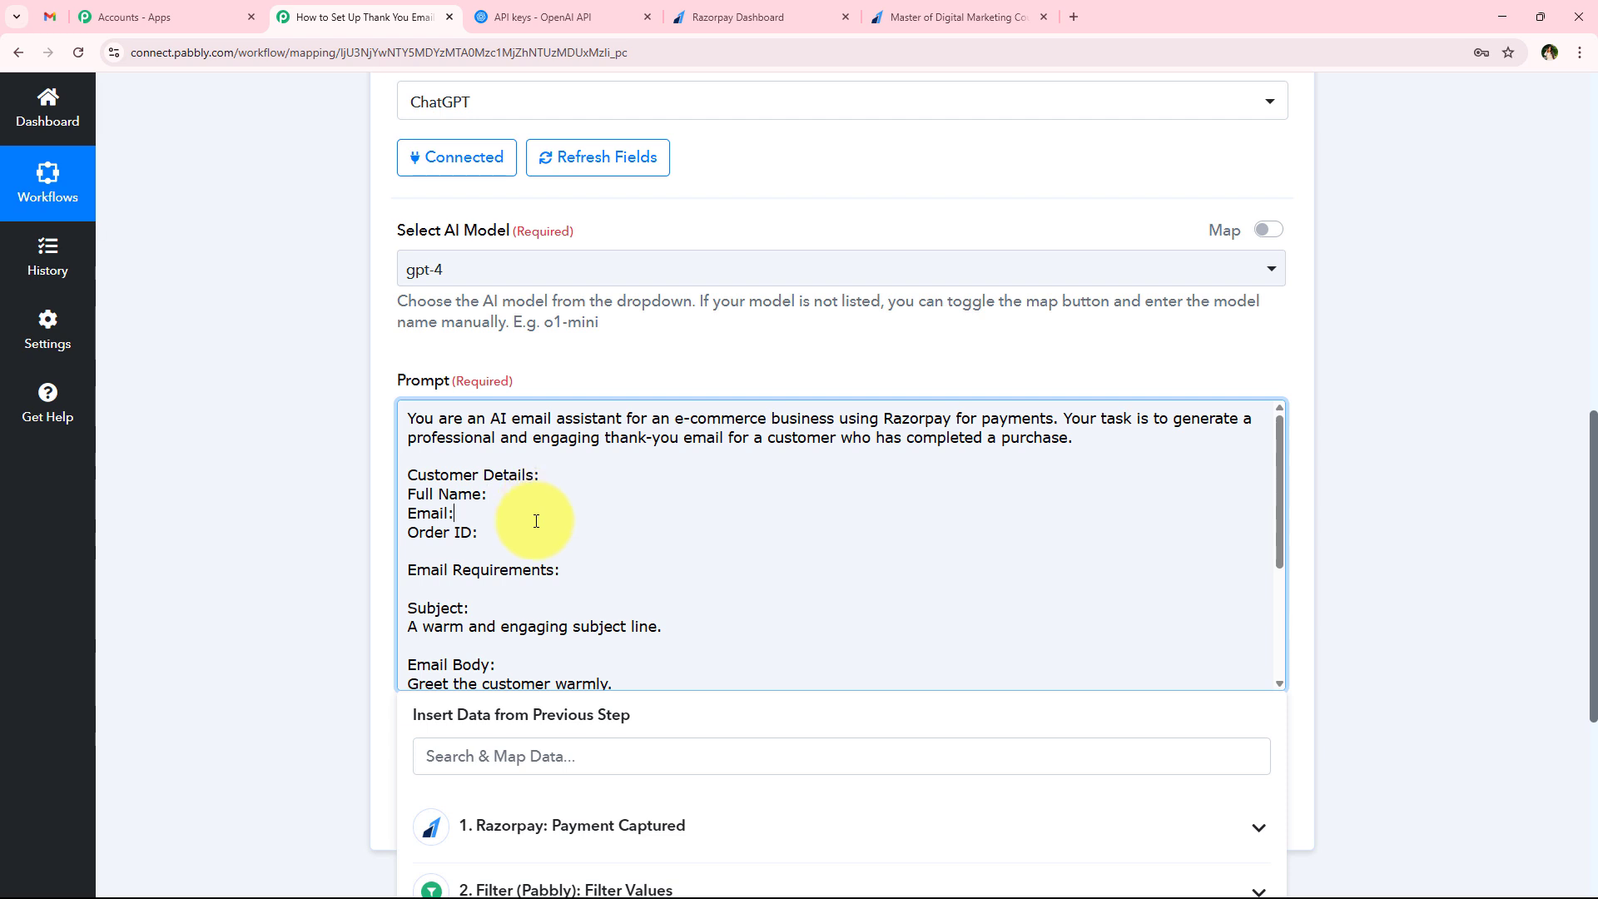
{"action": "left_click", "coordinate": [535, 535]}
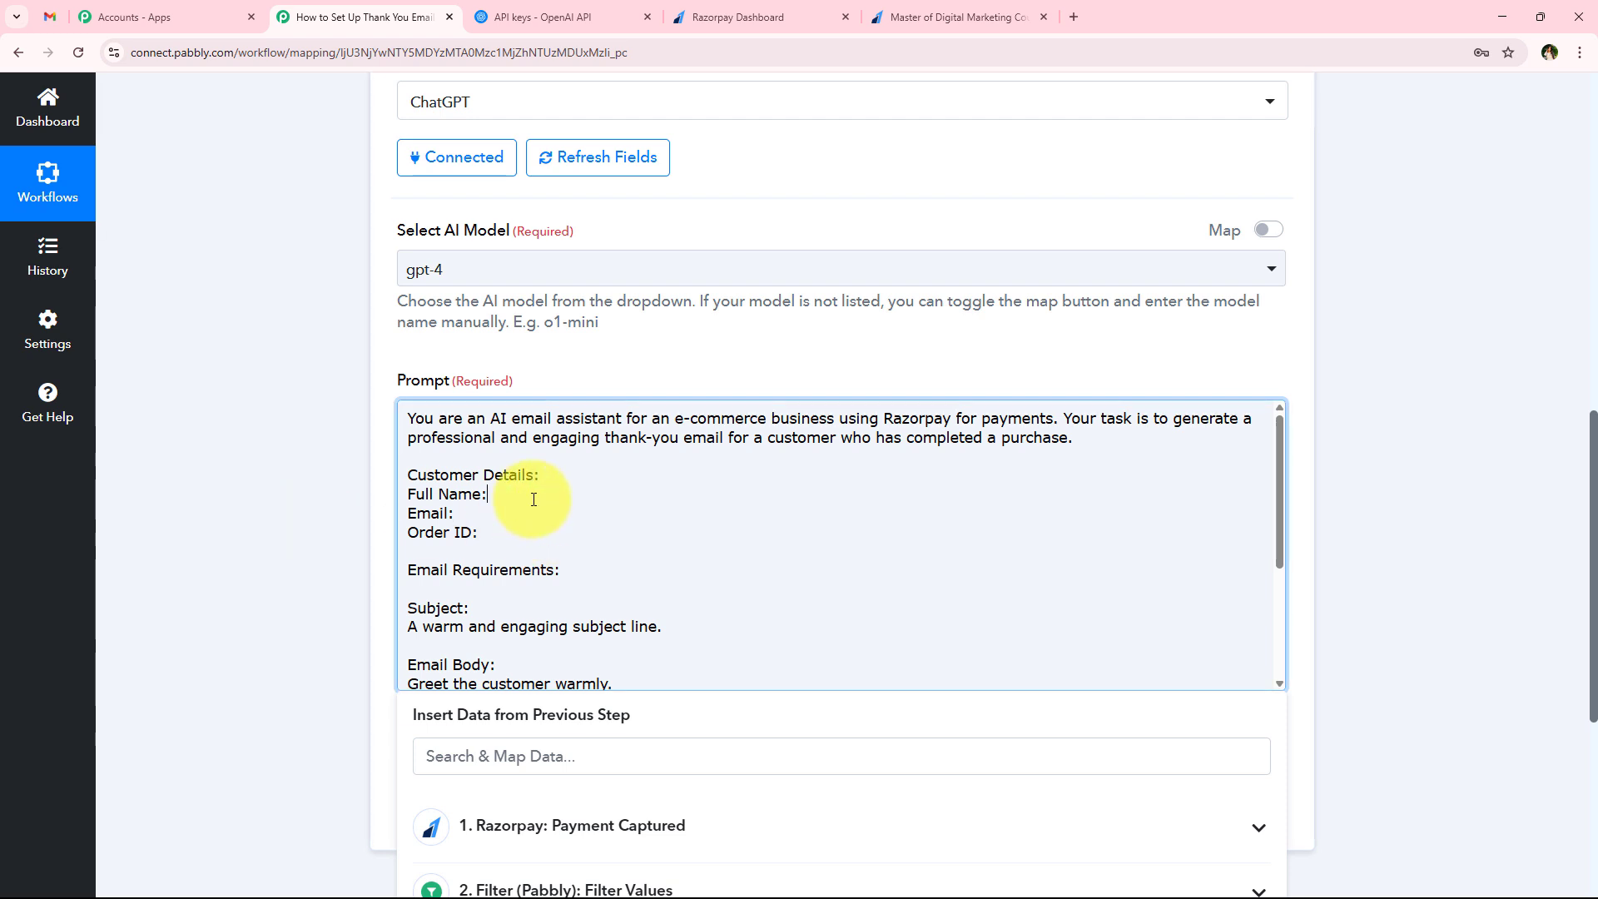
{"action": "left_click", "coordinate": [564, 517]}
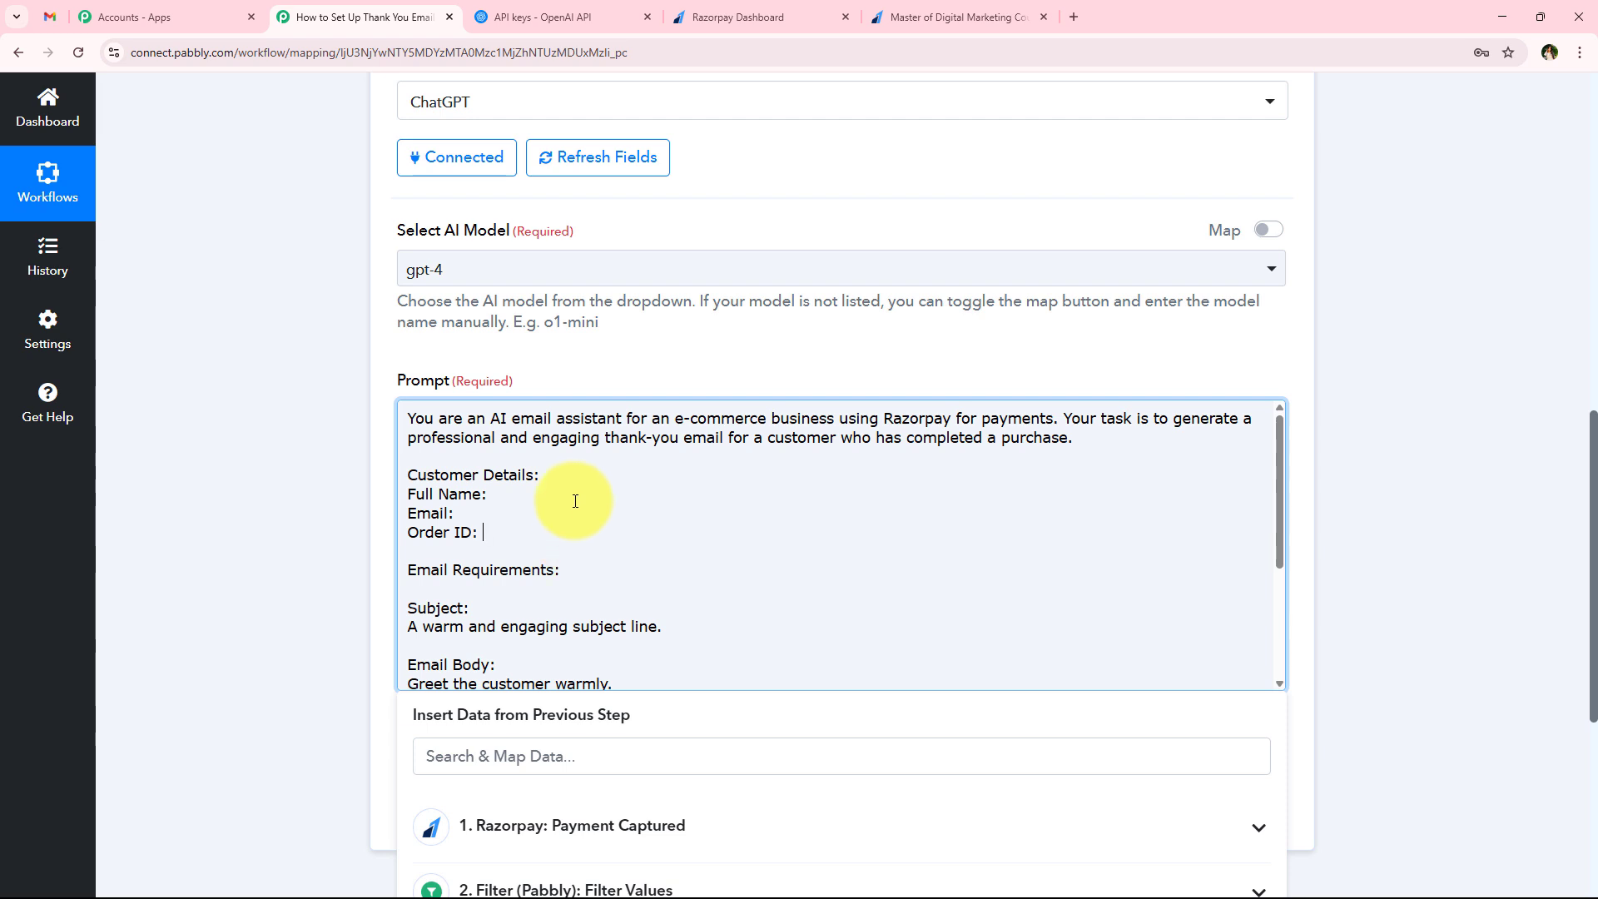
{"action": "left_click", "coordinate": [664, 488]}
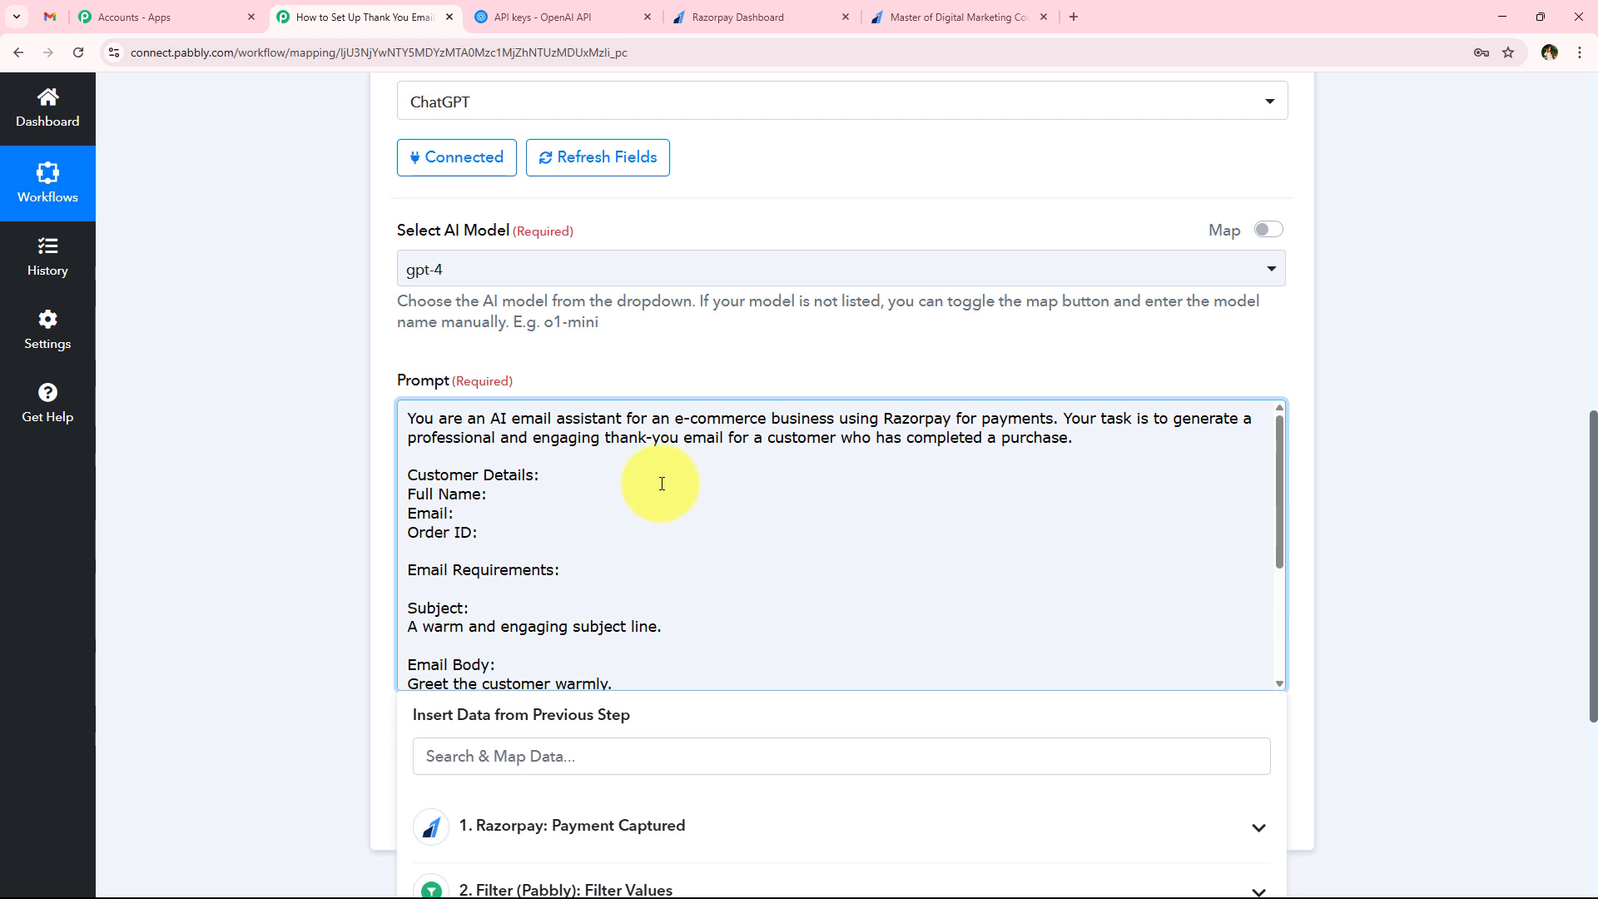
{"action": "scroll", "coordinate": [183, 616], "scroll_direction": "down", "scroll_amount": 2}
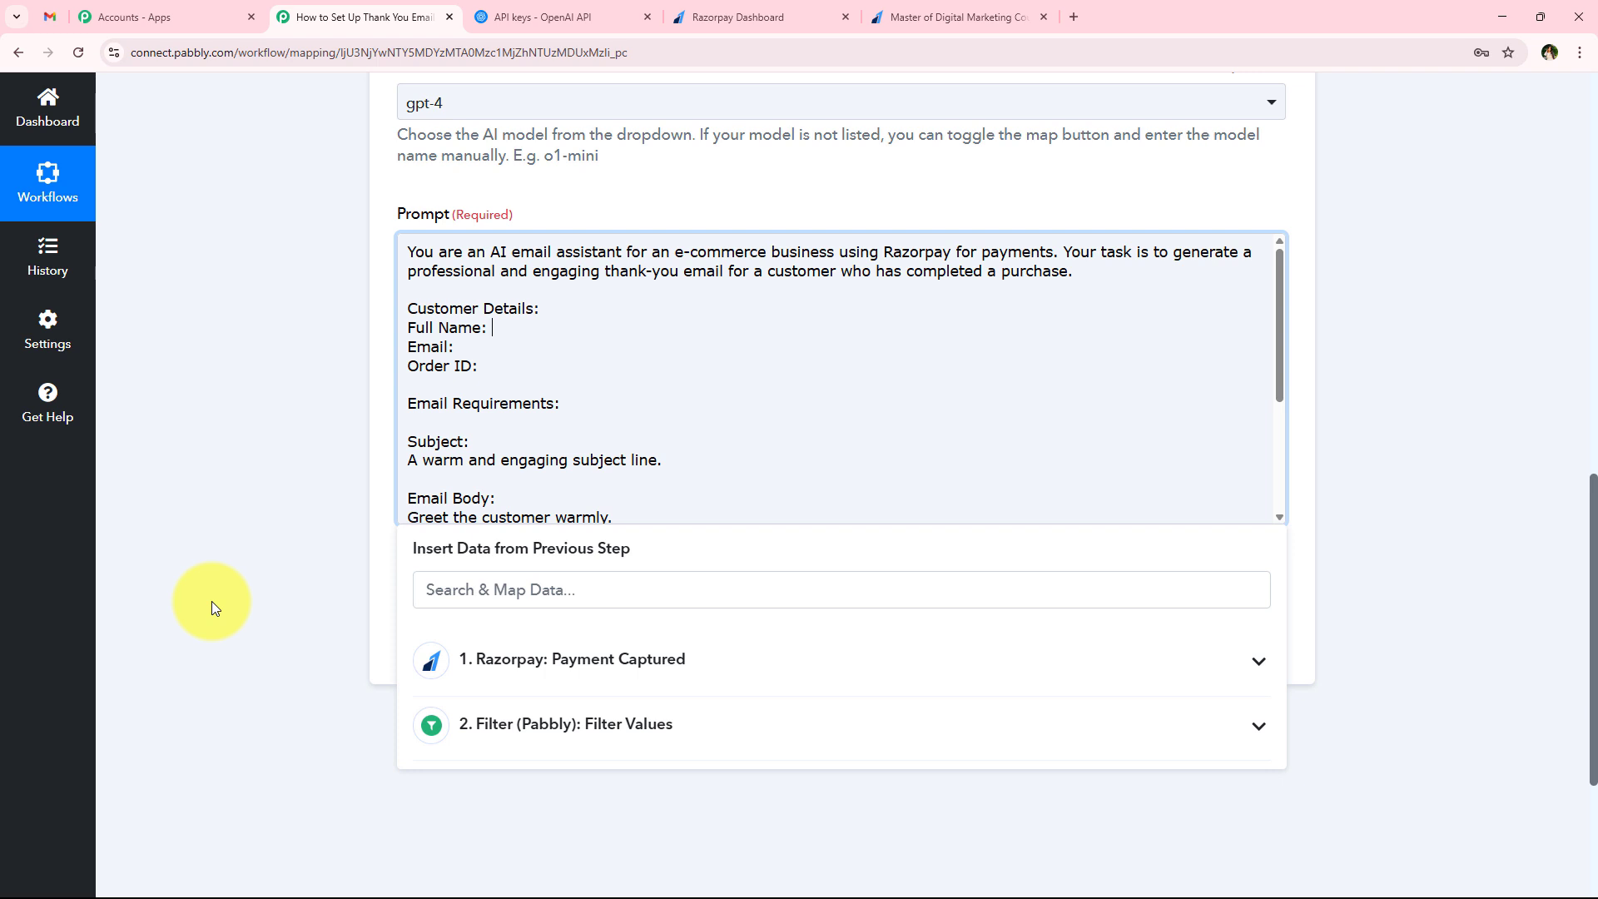
{"action": "left_click", "coordinate": [526, 653]}
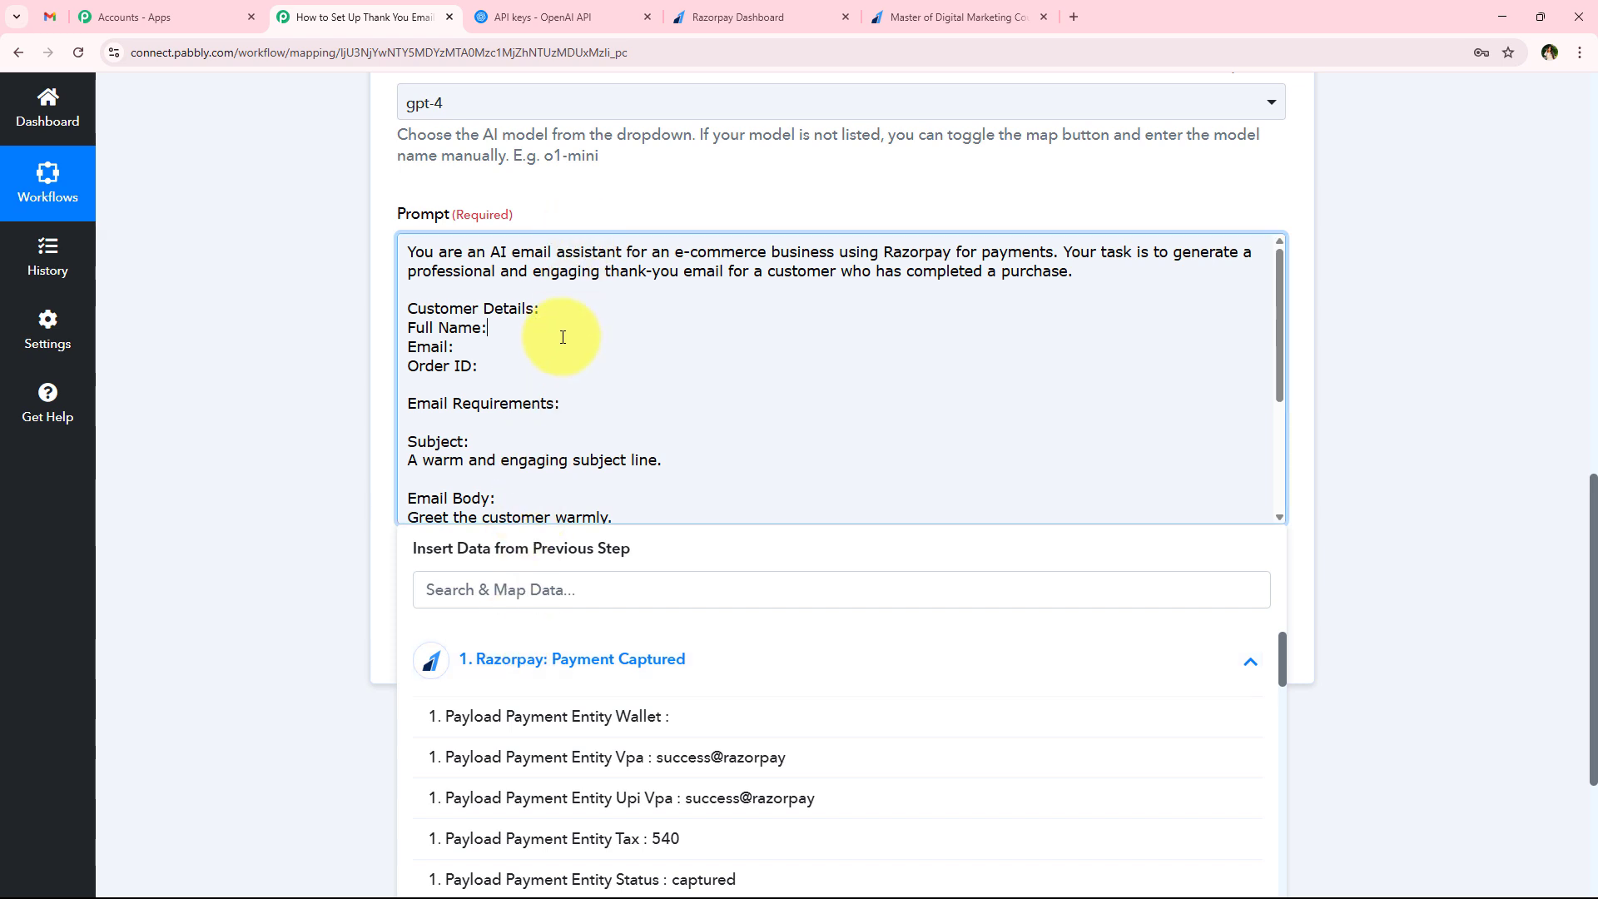
{"action": "left_click", "coordinate": [540, 577]}
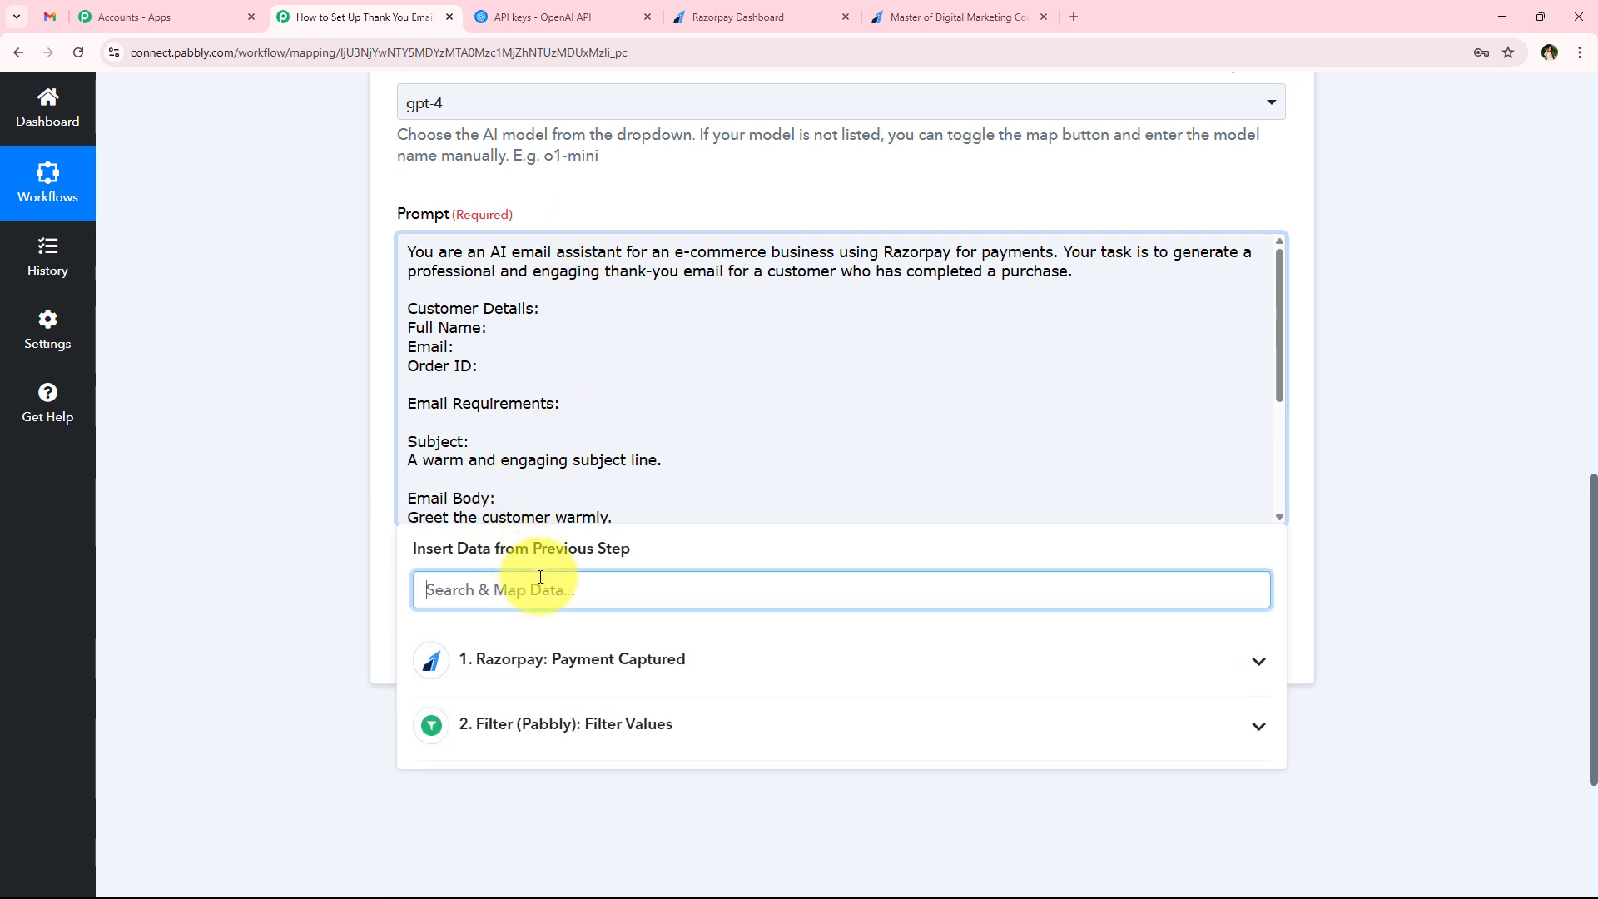
{"action": "type", "text": "name"}
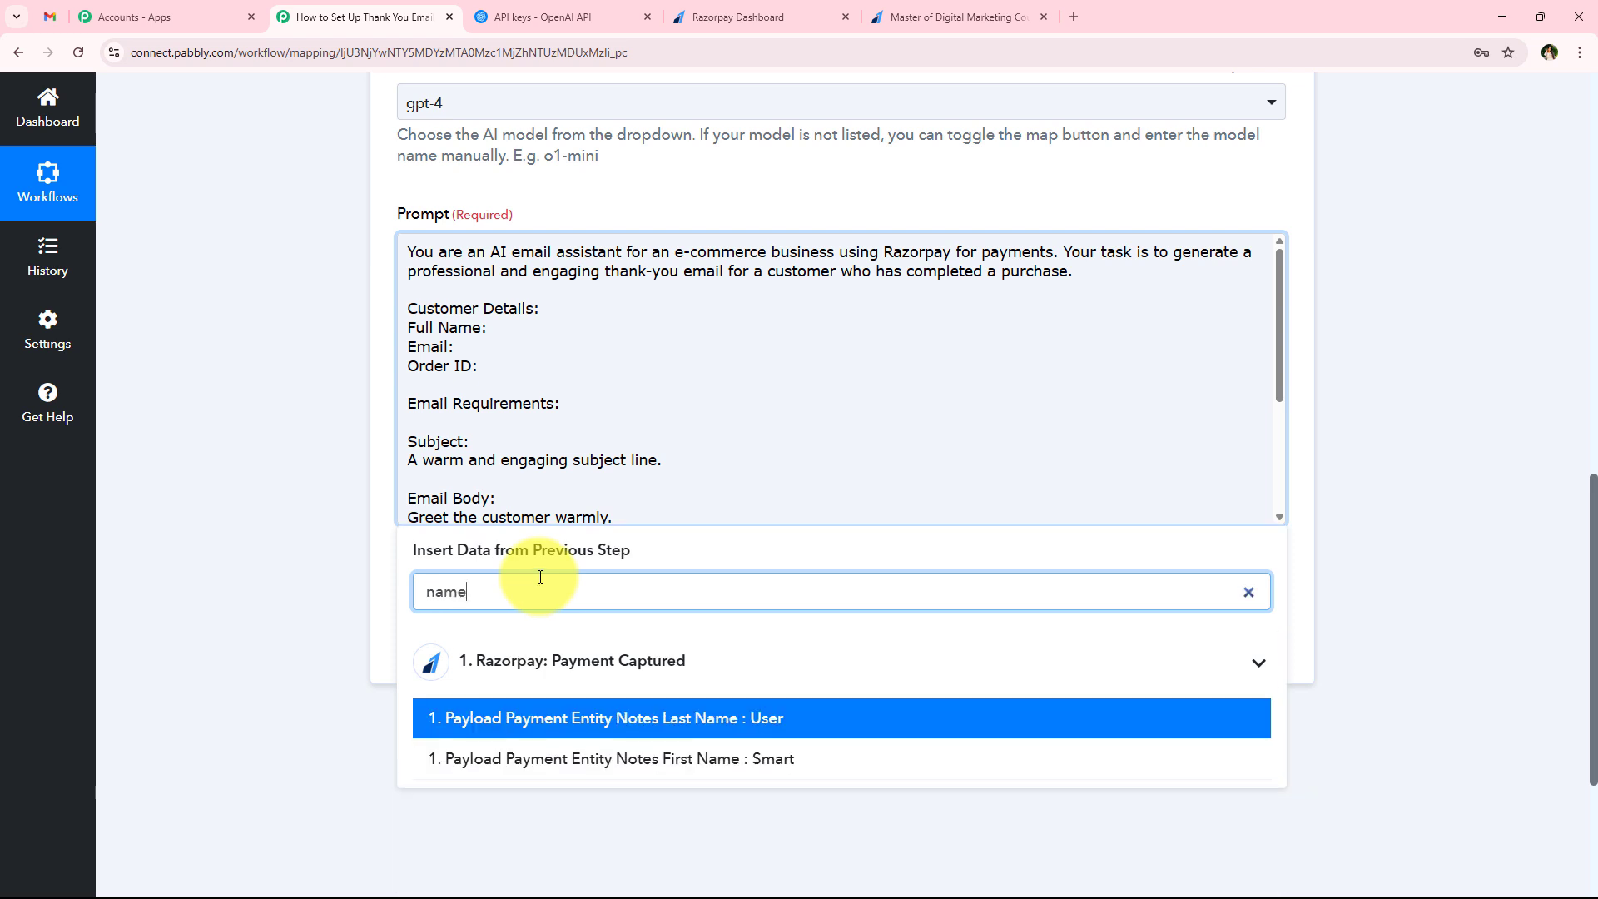
{"action": "left_click", "coordinate": [844, 776]}
{"action": "left_click", "coordinate": [830, 721]}
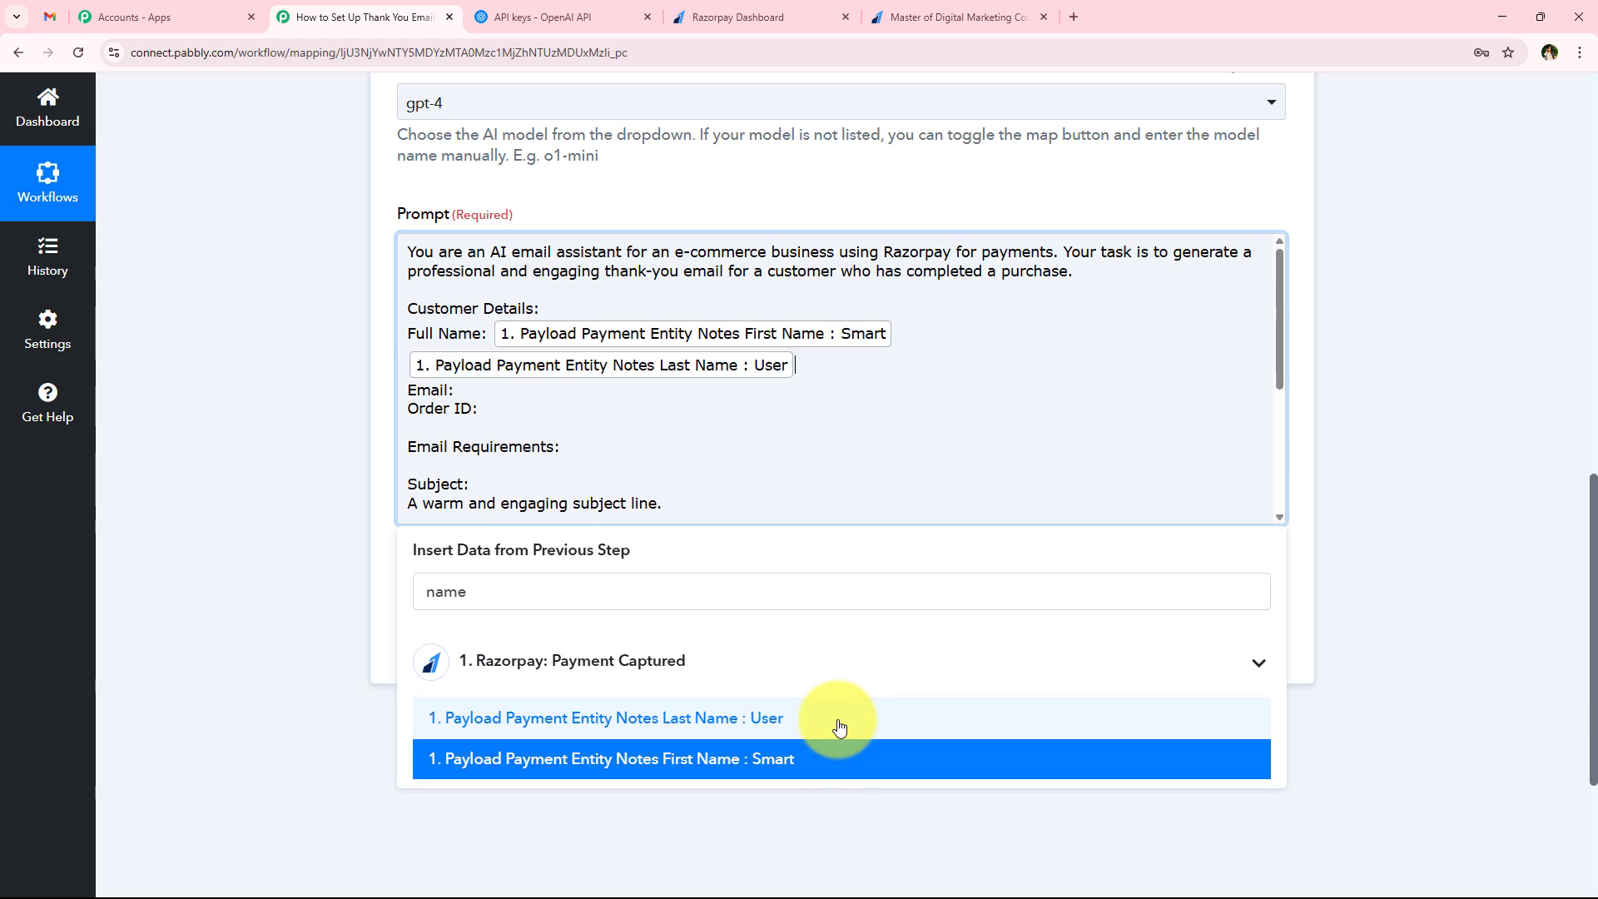
After Email in the prompt, map Razorpay's Payload Payment Entity Notes Email, searching the previous data for @
{"action": "left_click", "coordinate": [513, 393]}
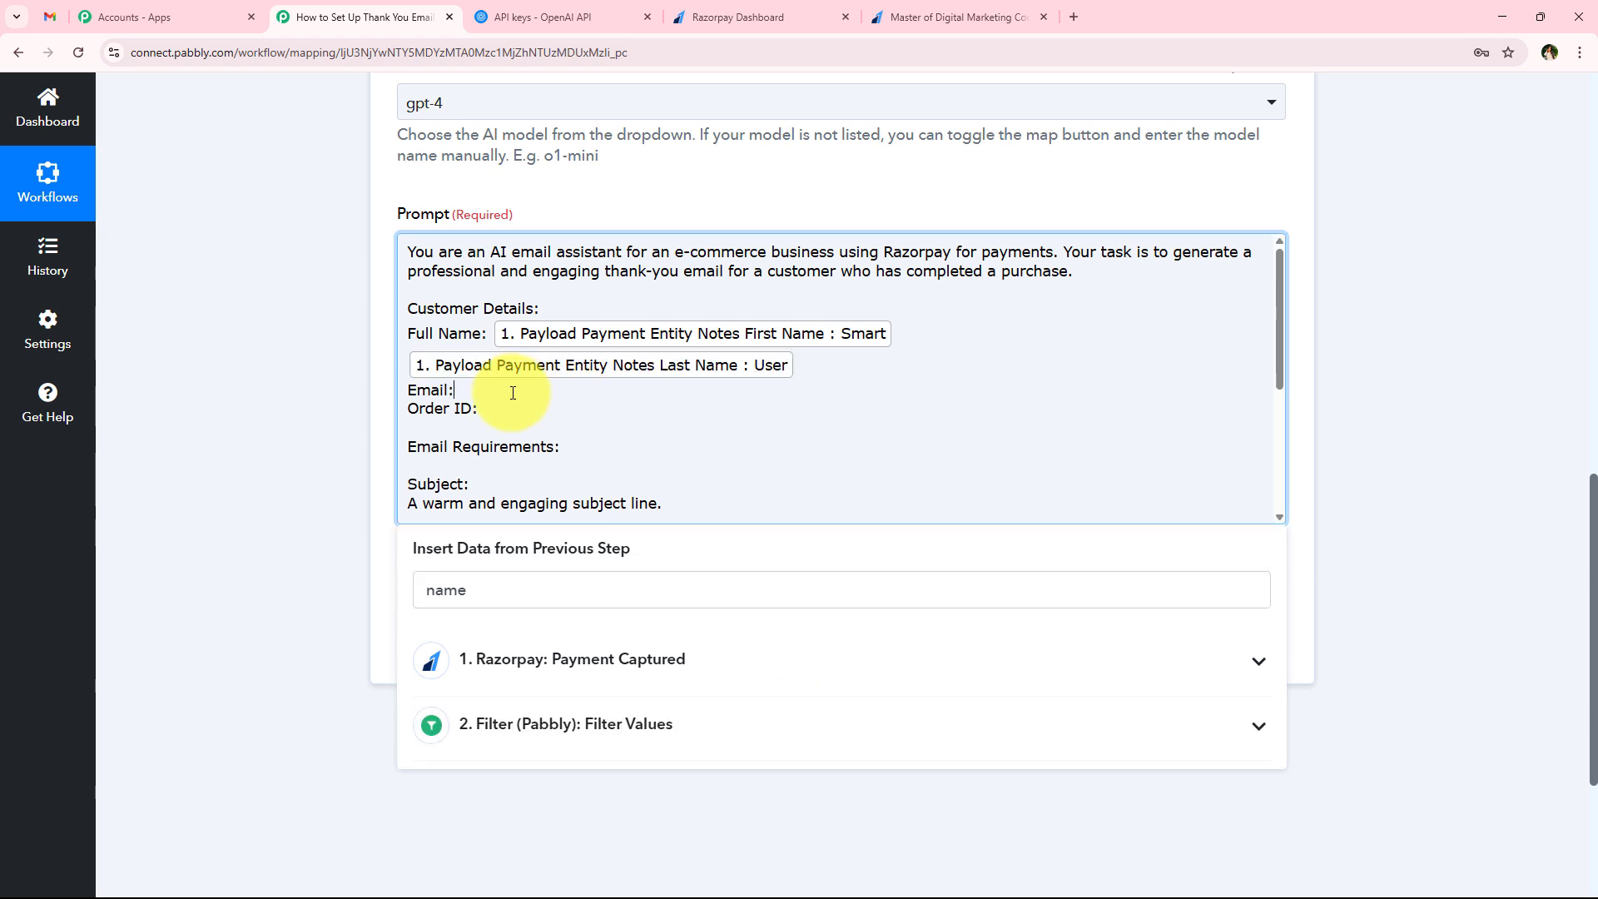
{"action": "double_click", "coordinate": [459, 601]}
{"action": "type", "text": "@"}
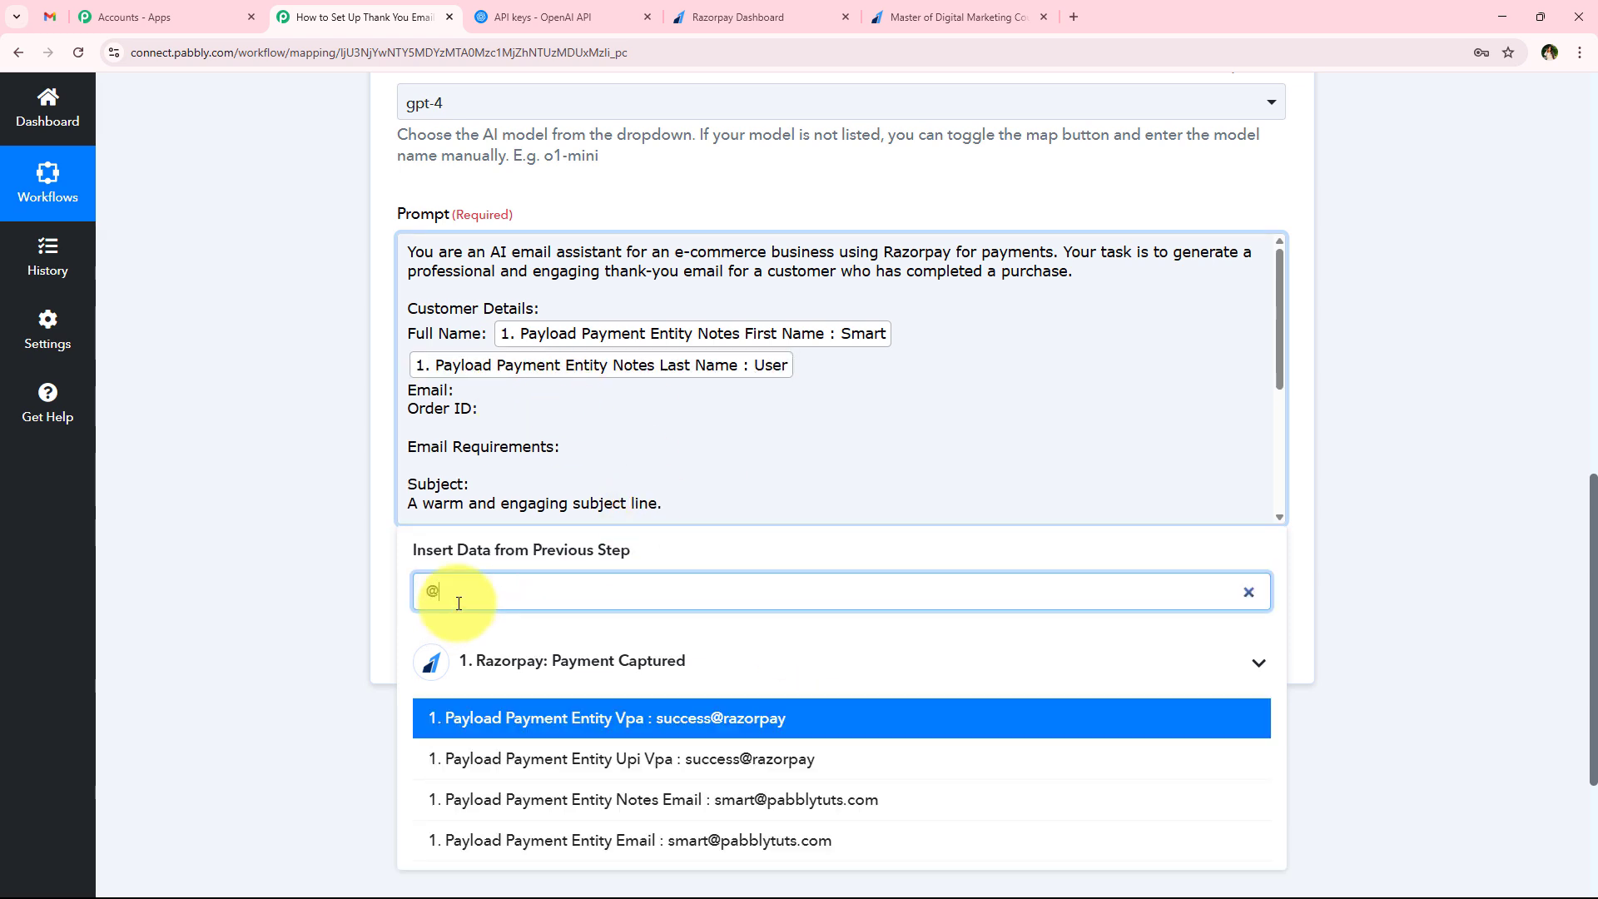
{"action": "left_click", "coordinate": [688, 799]}
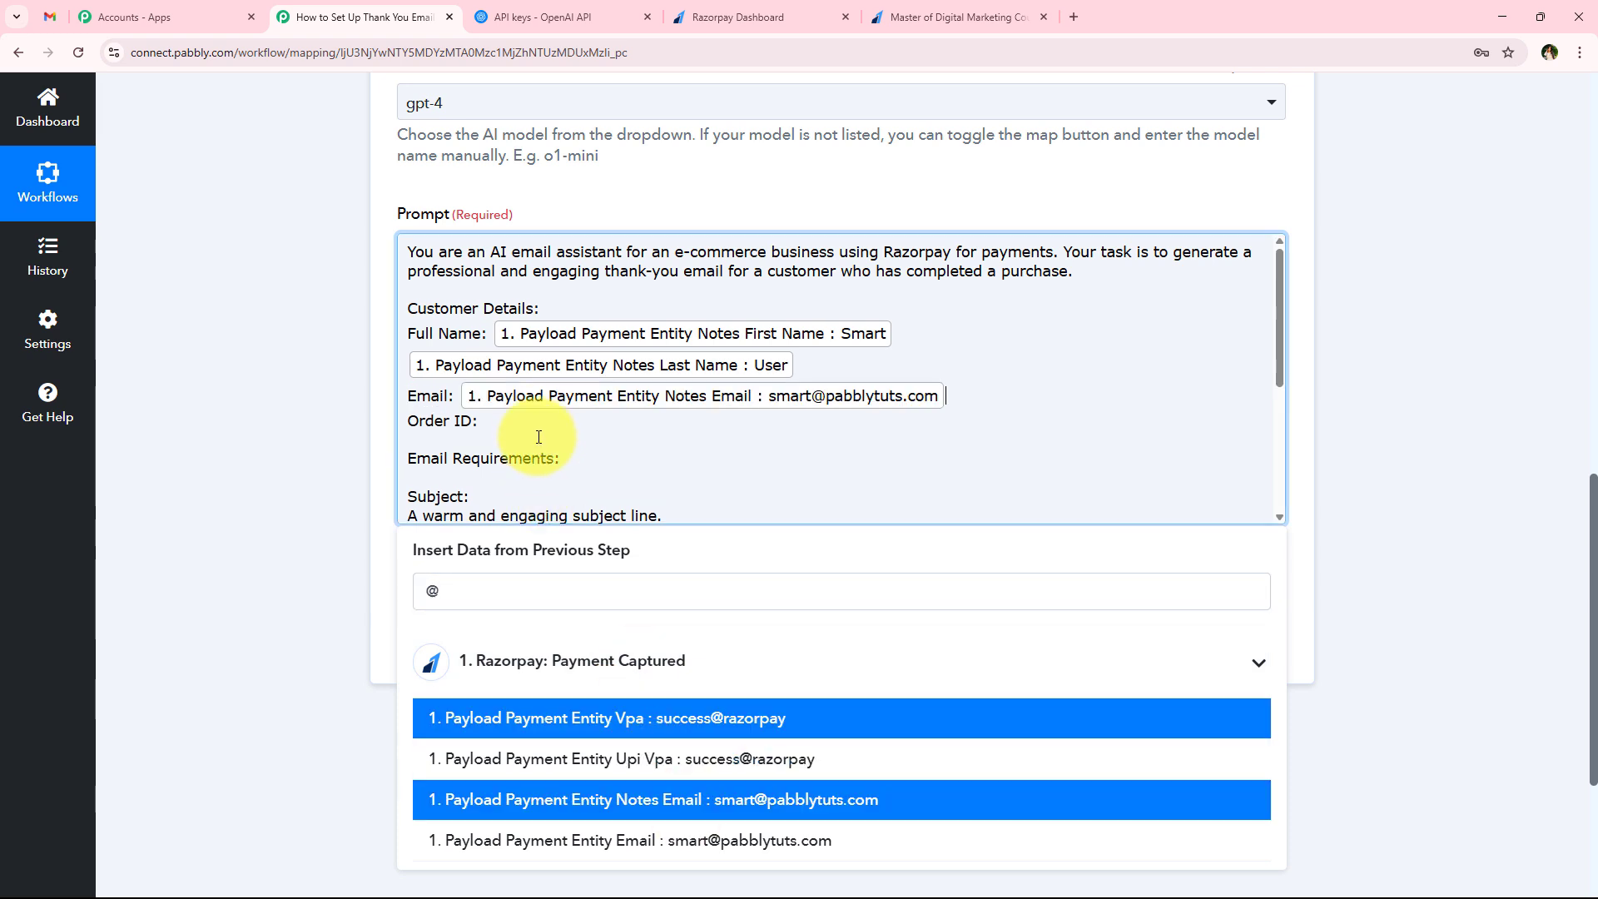
After Order ID in the prompt, map Razorpay's Payload Payment Entity Order Id
{"action": "left_click", "coordinate": [536, 426]}
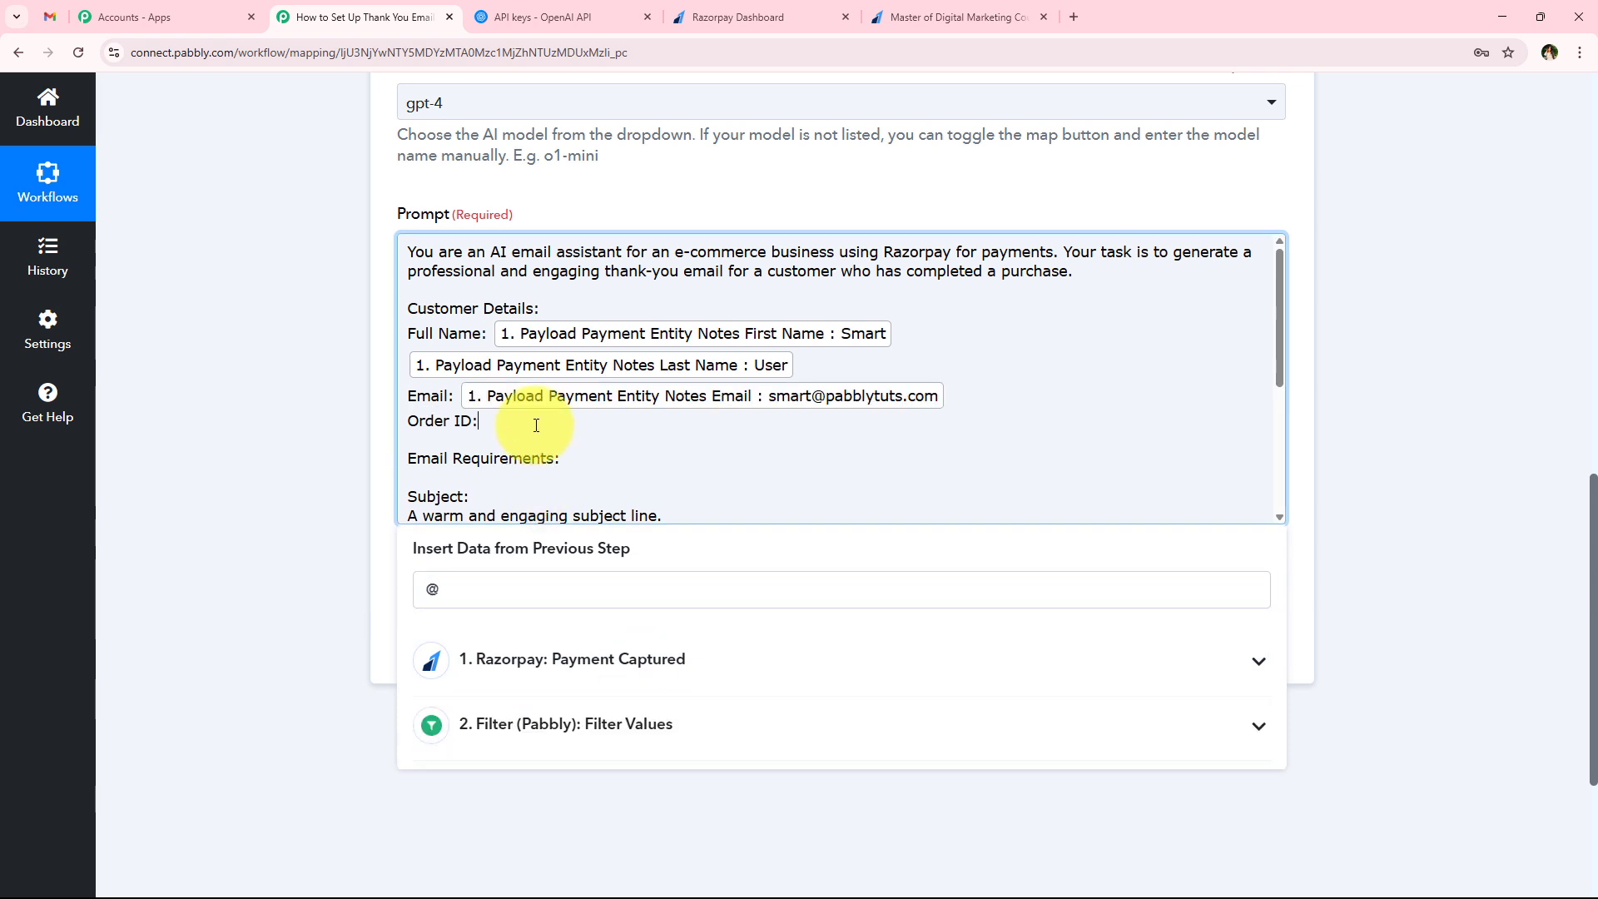
{"action": "double_click", "coordinate": [516, 601]}
{"action": "type", "text": "orde"}
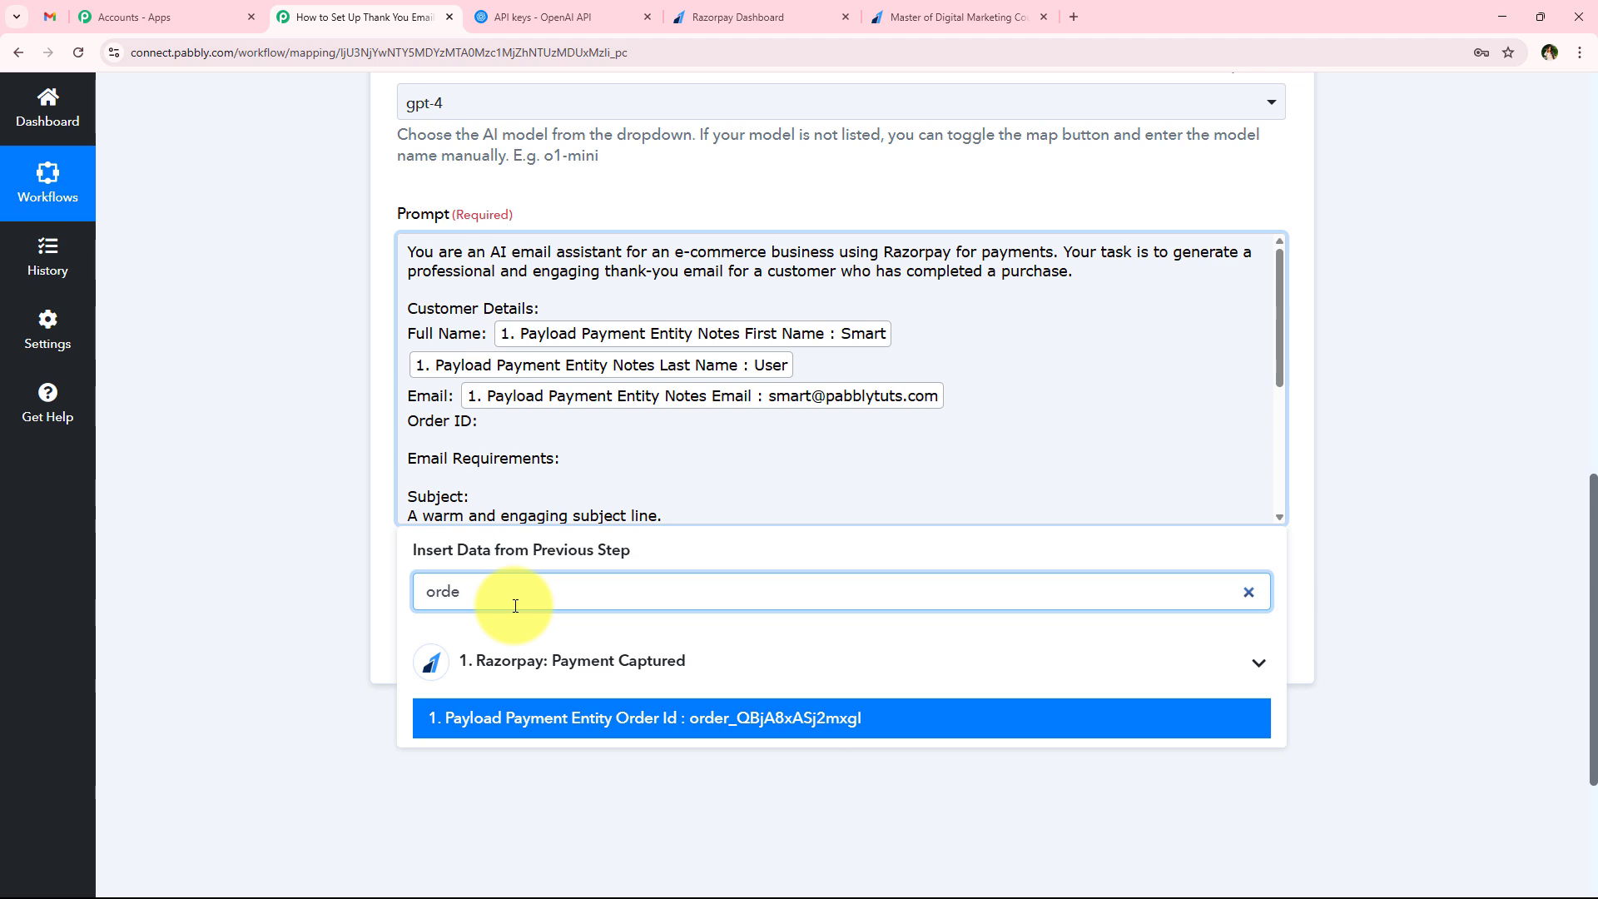
{"action": "left_click", "coordinate": [721, 715]}
{"action": "left_click", "coordinate": [387, 383]}
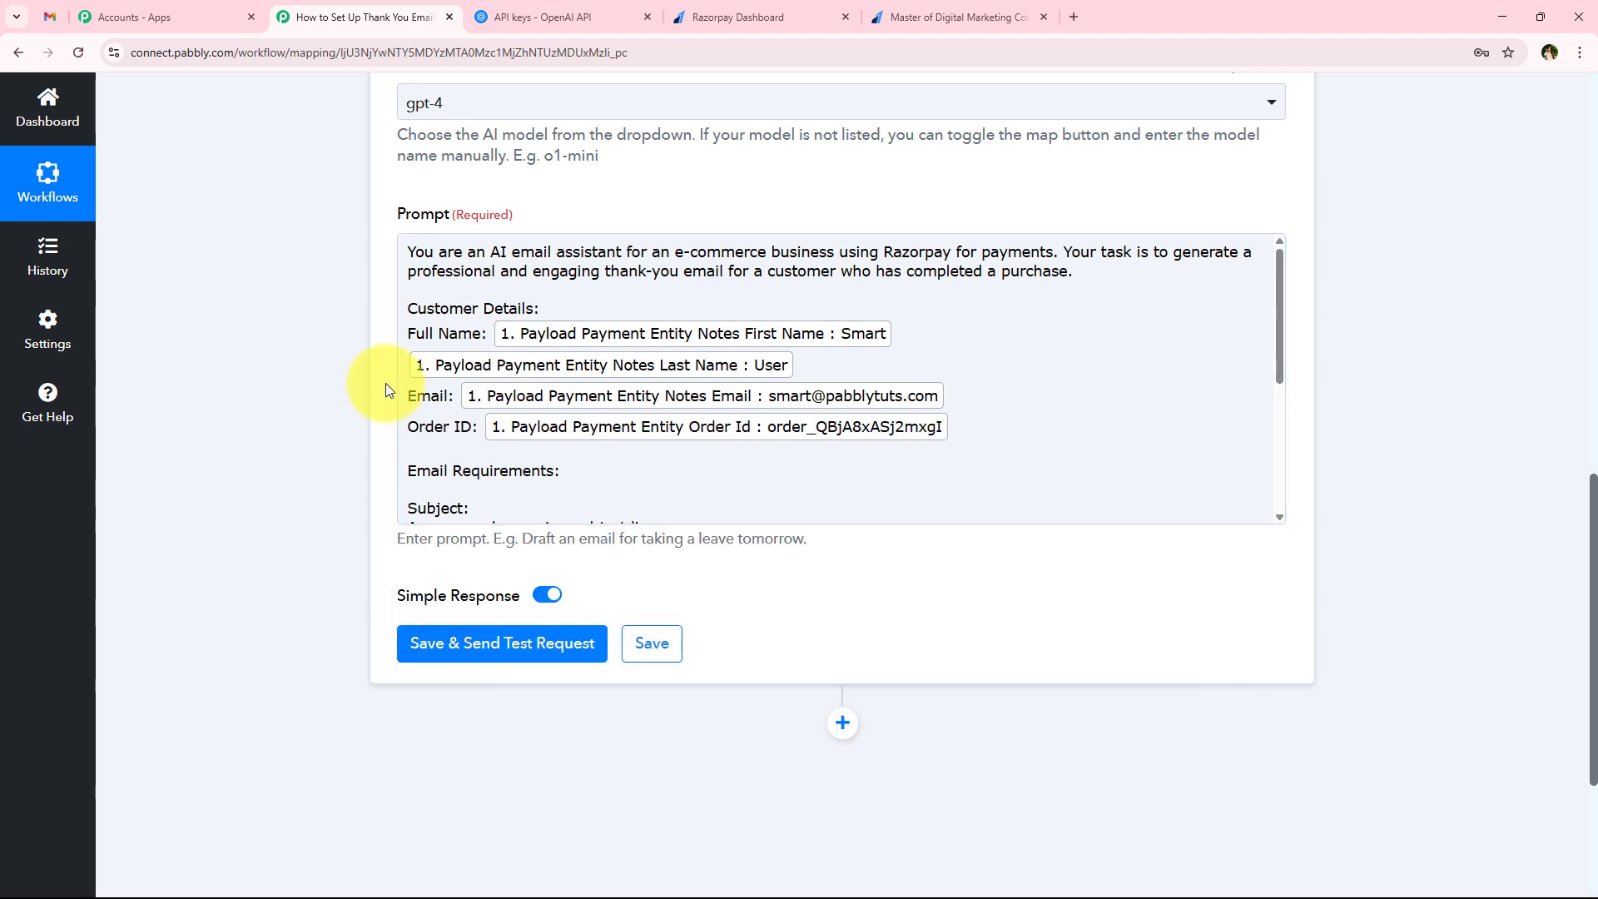
Review the full prompt with its mapped details and email requirements, and save the ChatGPT step with a test request
{"action": "scroll", "coordinate": [466, 308], "scroll_direction": "down", "scroll_amount": 1}
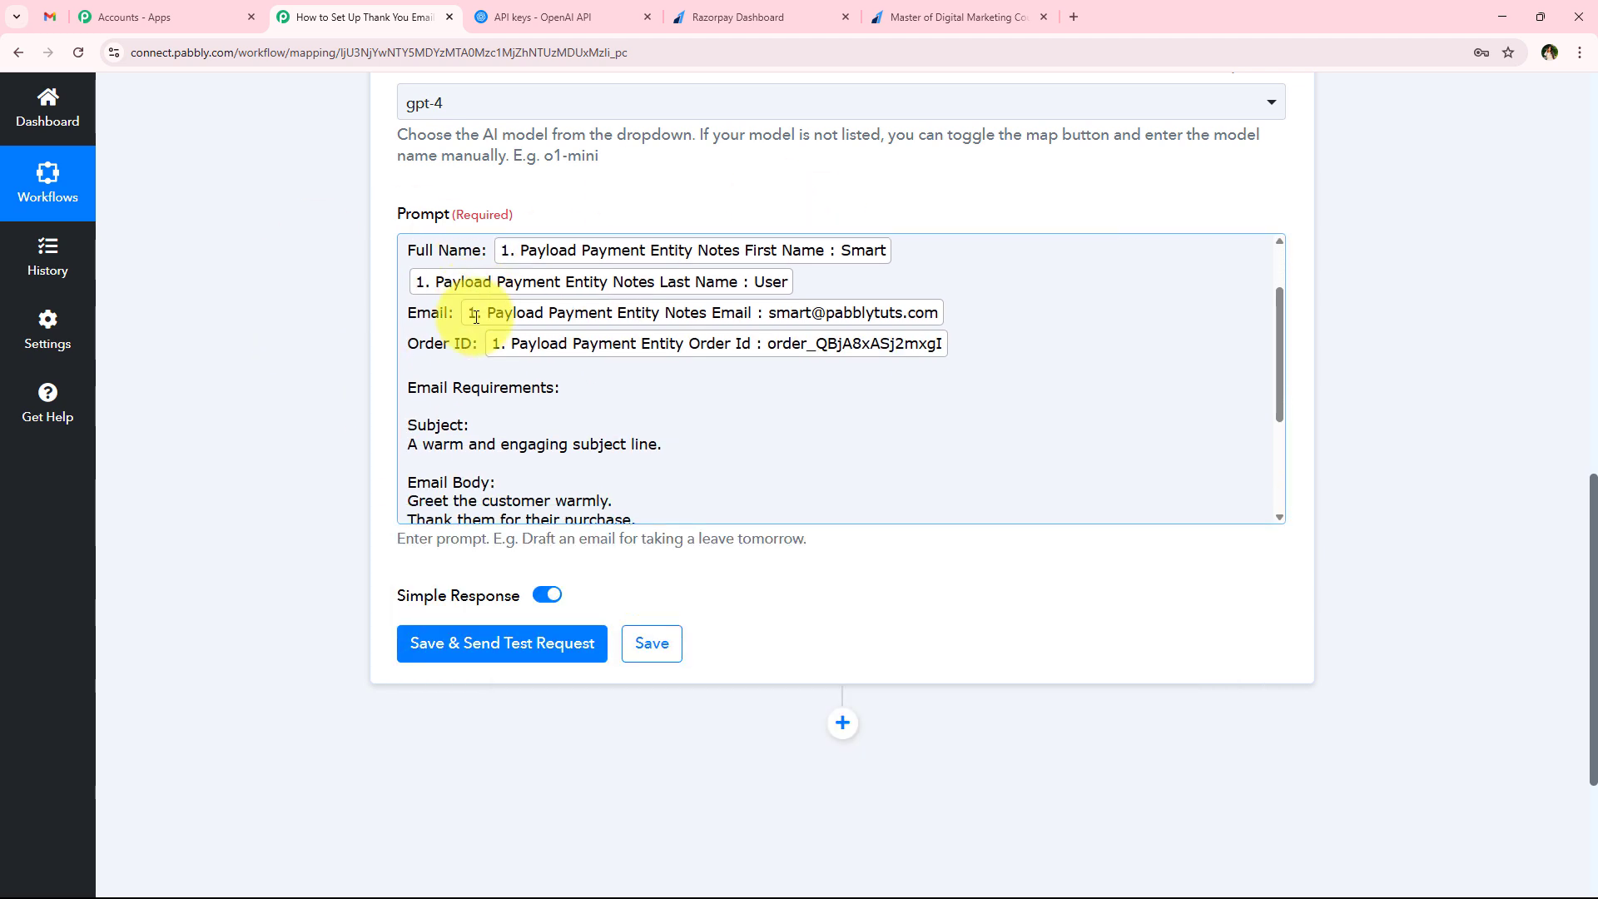
{"action": "scroll", "coordinate": [475, 316], "scroll_direction": "down", "scroll_amount": 3}
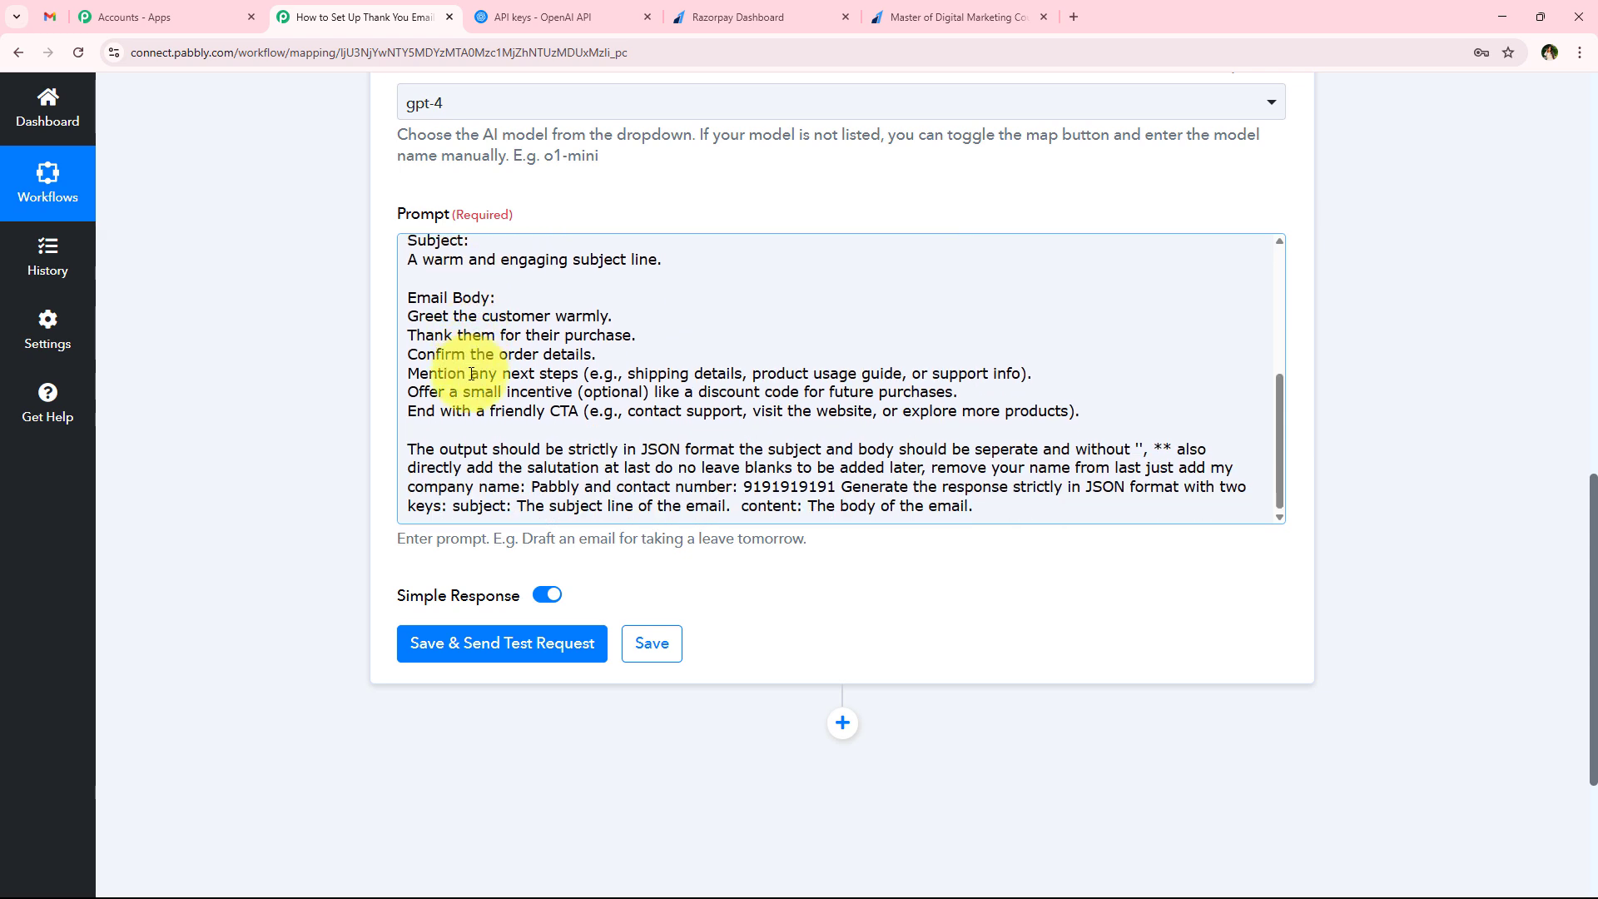
{"action": "scroll", "coordinate": [516, 450], "scroll_direction": "up", "scroll_amount": 3}
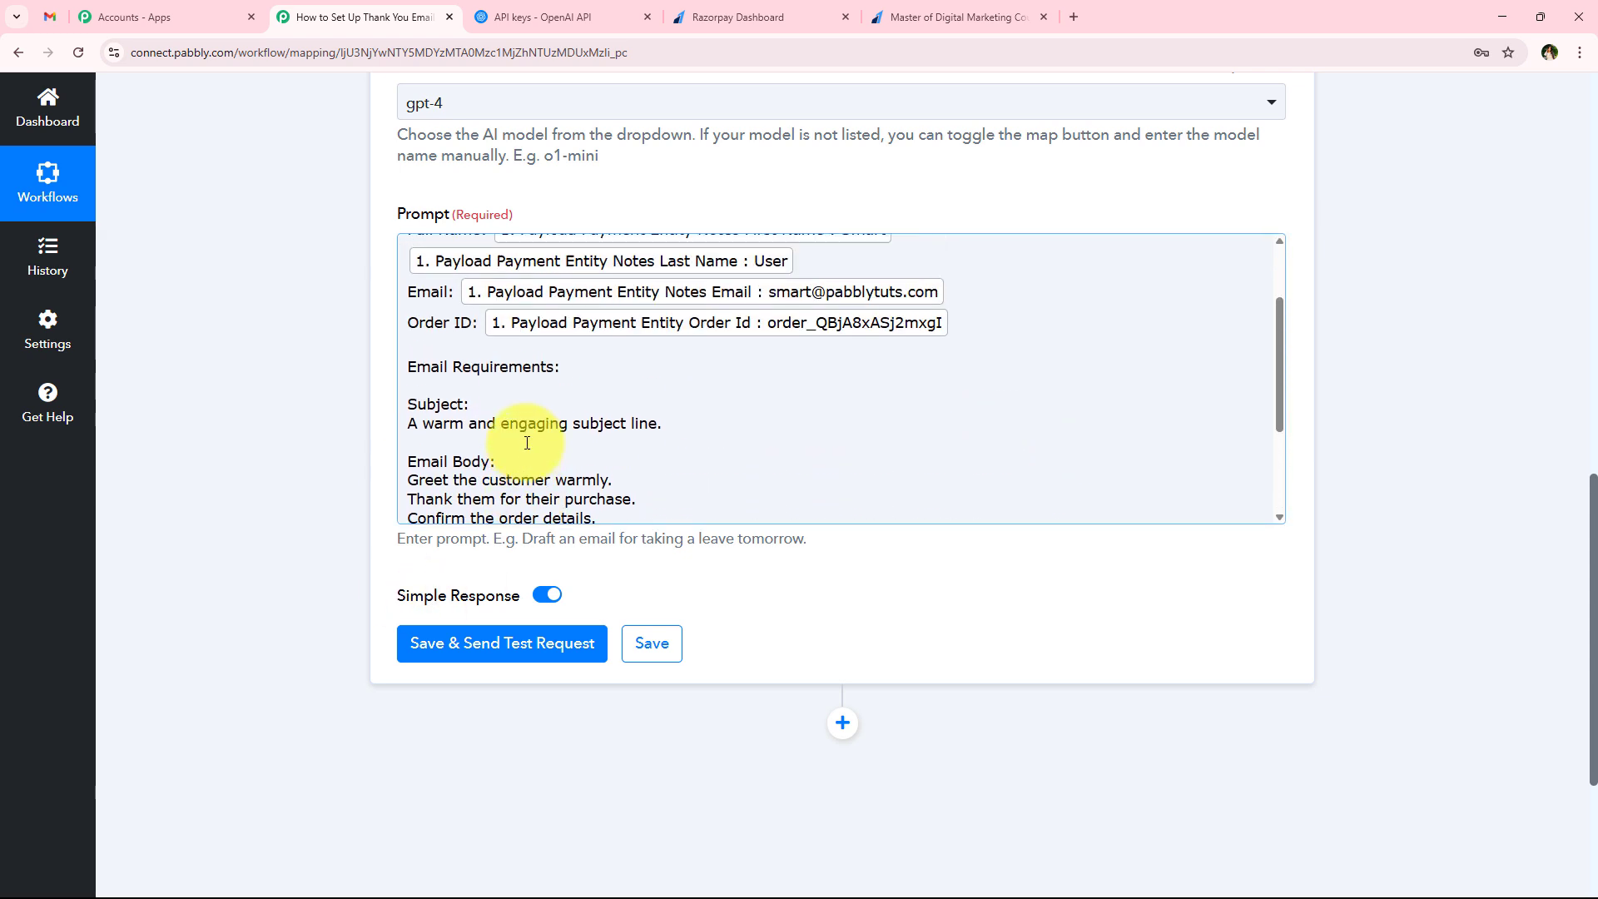
{"action": "scroll", "coordinate": [524, 446], "scroll_direction": "up", "scroll_amount": 2}
{"action": "scroll", "coordinate": [510, 474], "scroll_direction": "down", "scroll_amount": 1}
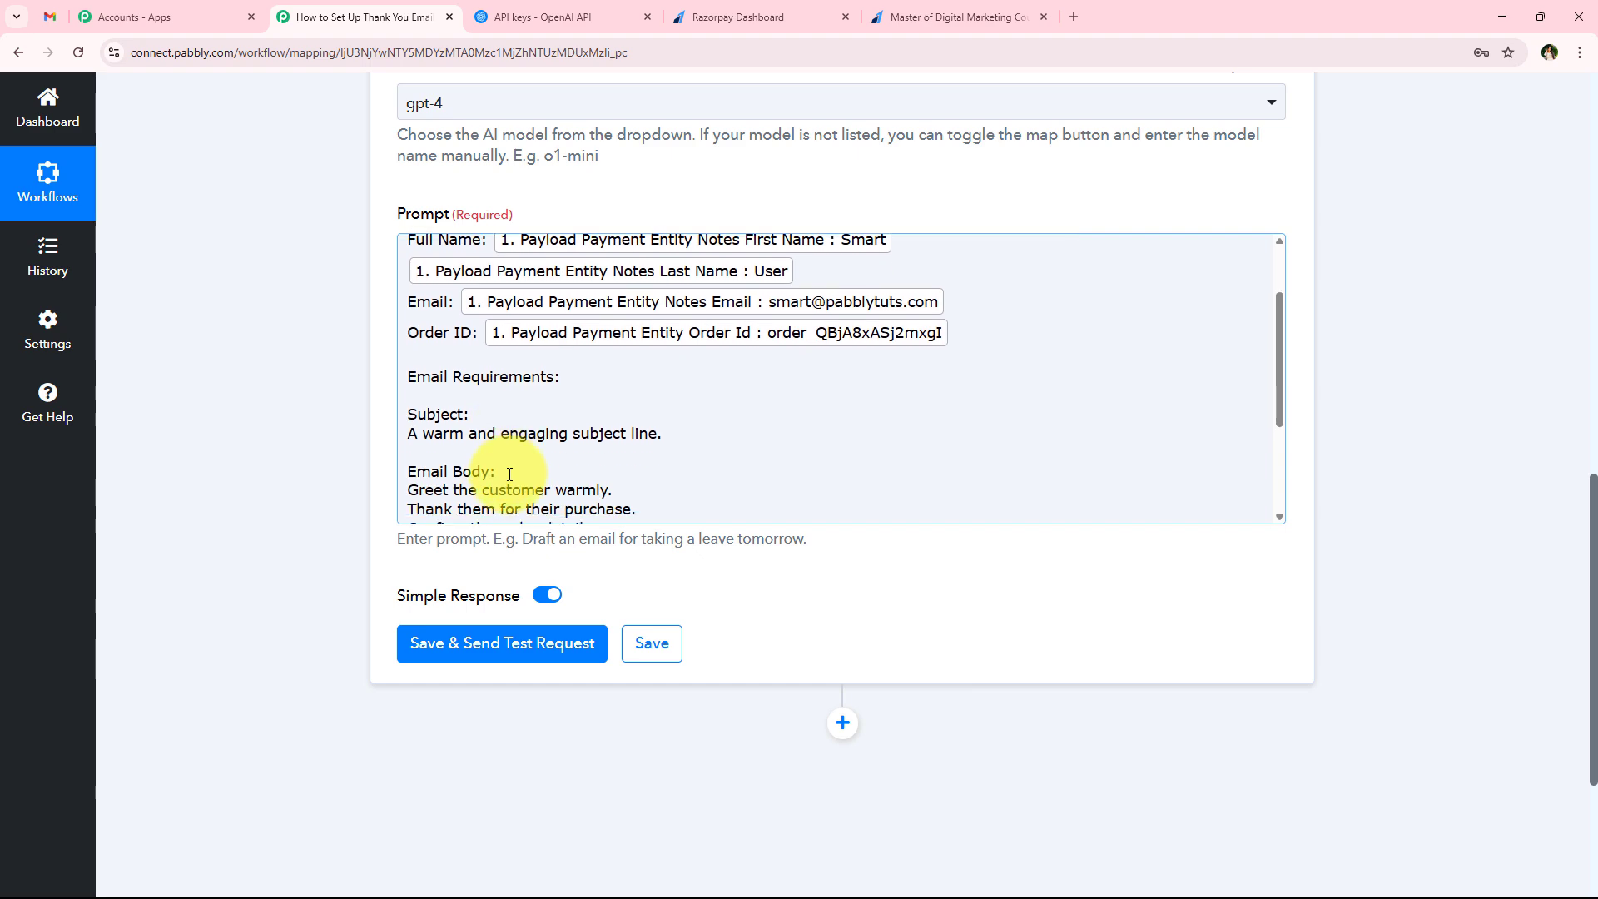
{"action": "scroll", "coordinate": [504, 466], "scroll_direction": "down", "scroll_amount": 2}
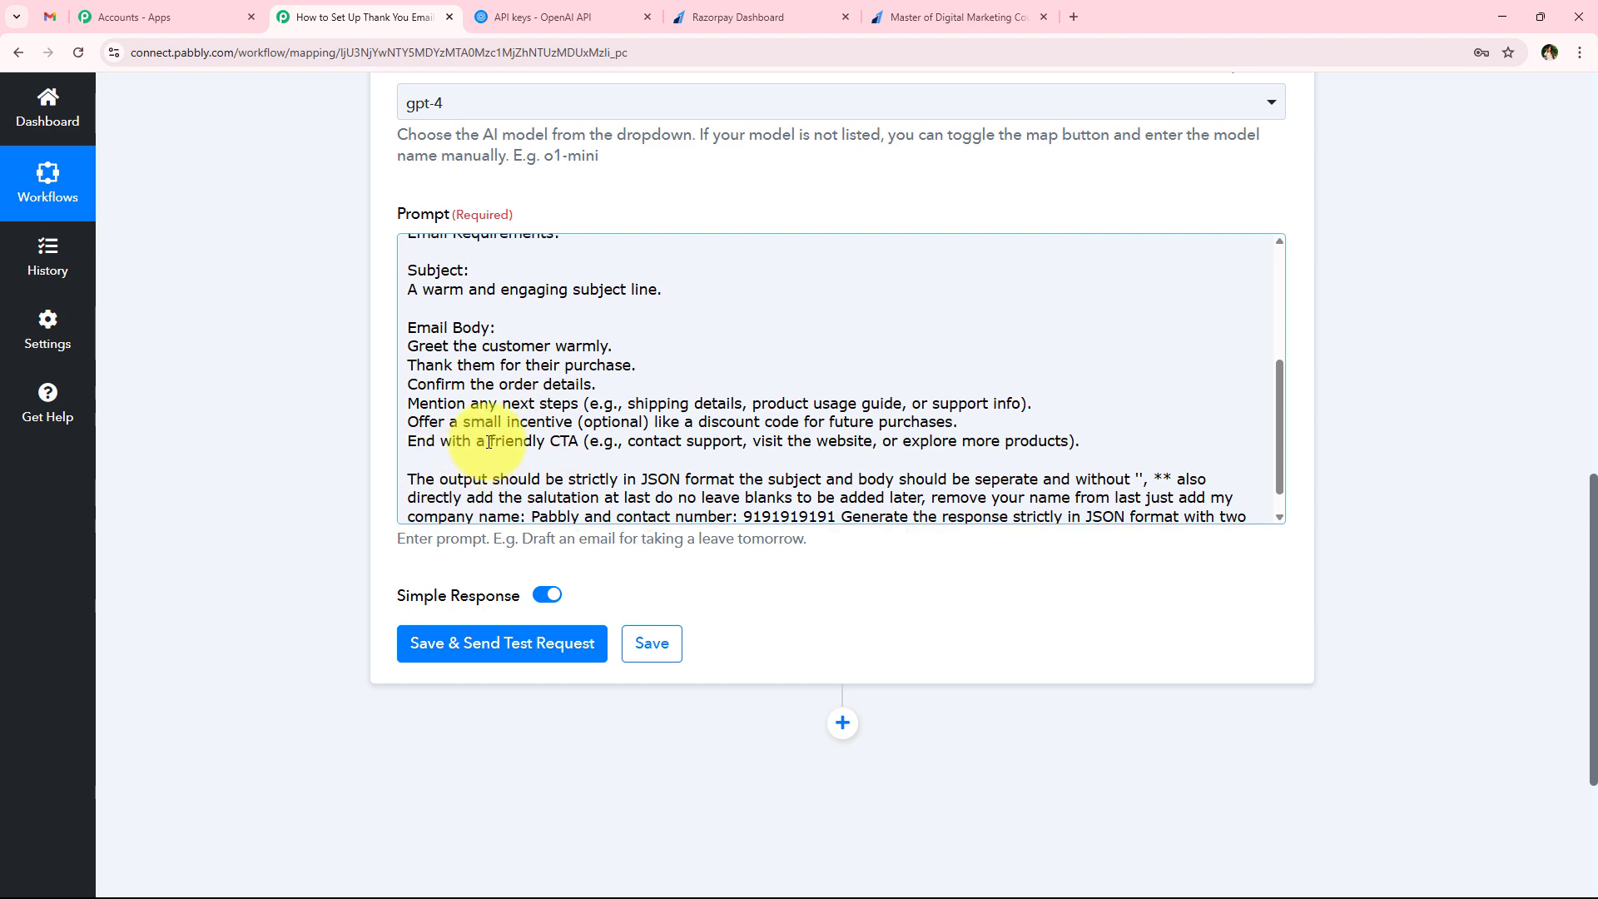
{"action": "scroll", "coordinate": [489, 442], "scroll_direction": "up", "scroll_amount": 3}
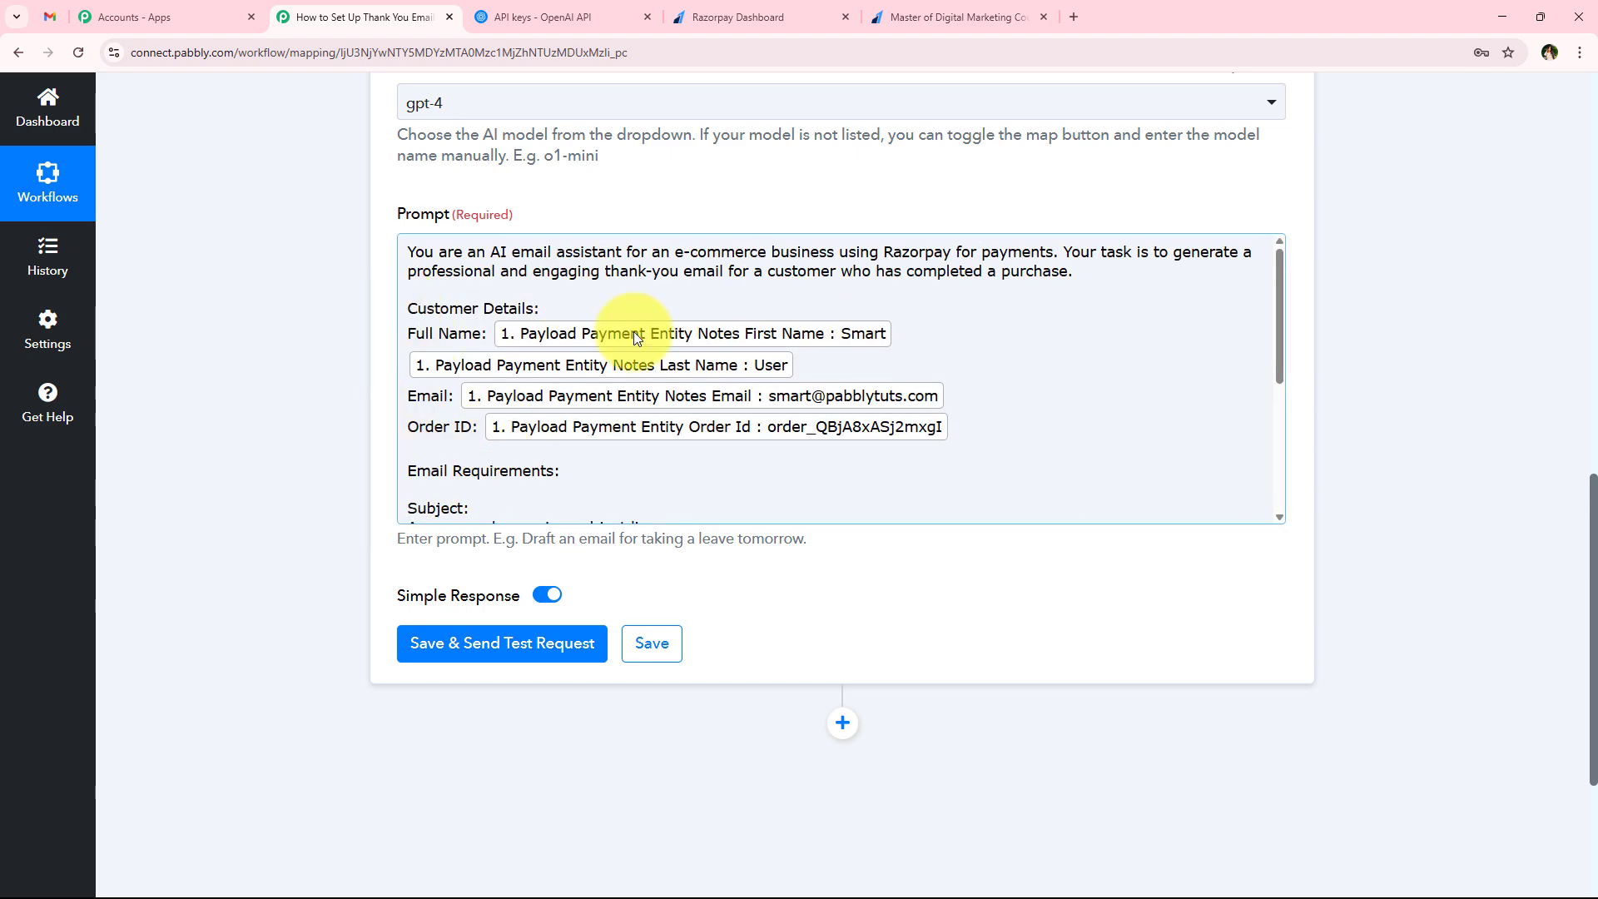
{"action": "left_click", "coordinate": [506, 642]}
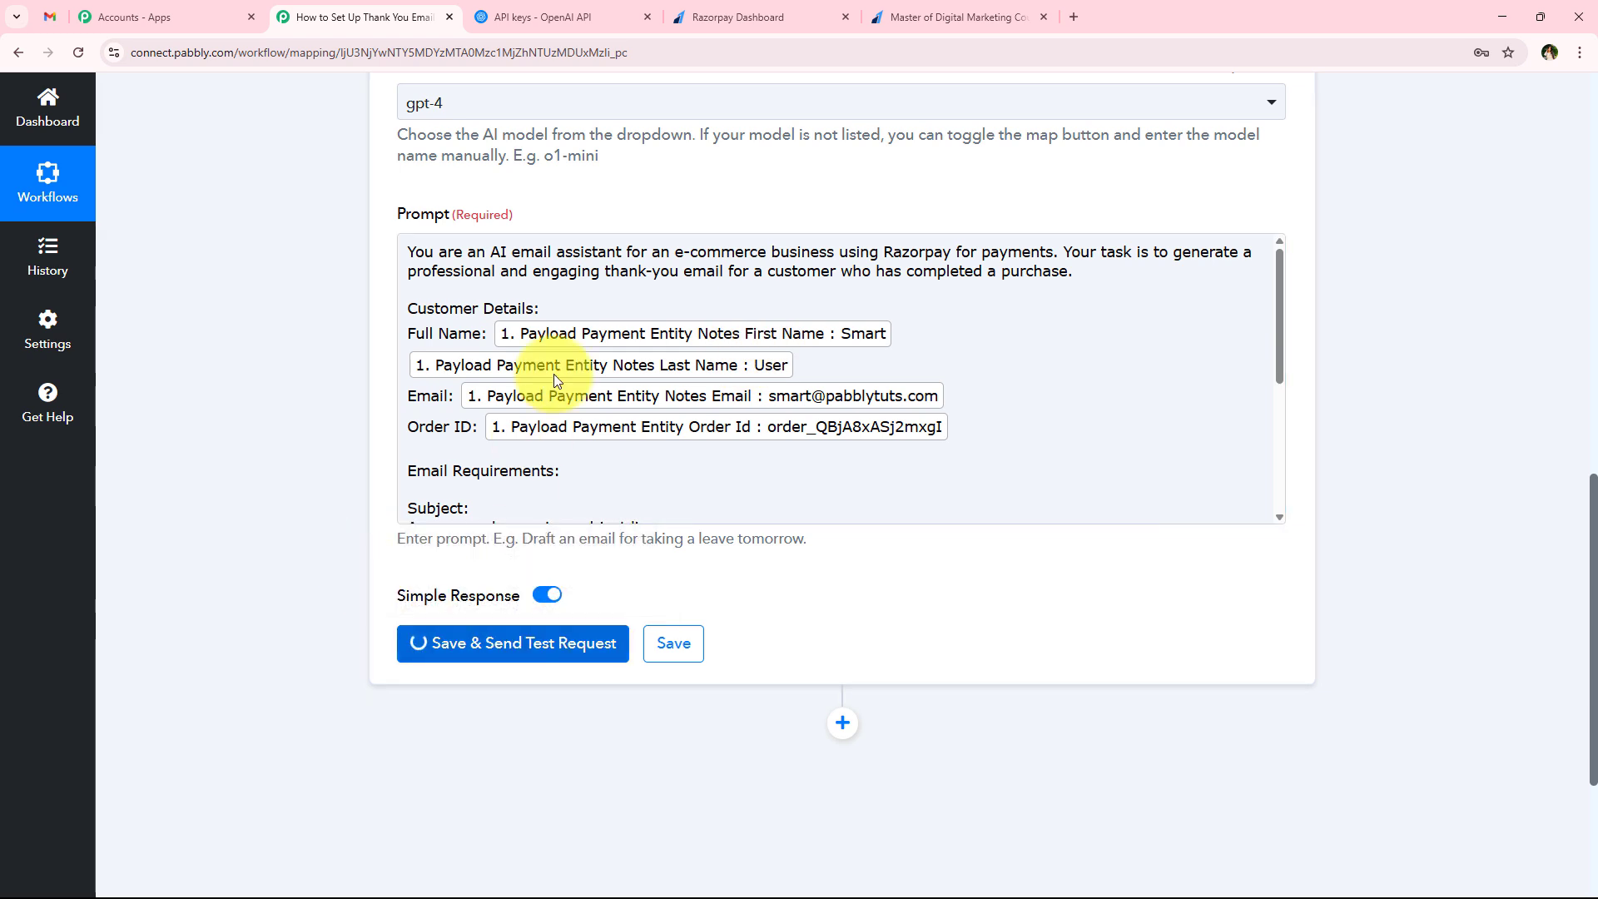
{"action": "scroll", "coordinate": [498, 492], "scroll_direction": "down", "scroll_amount": 1}
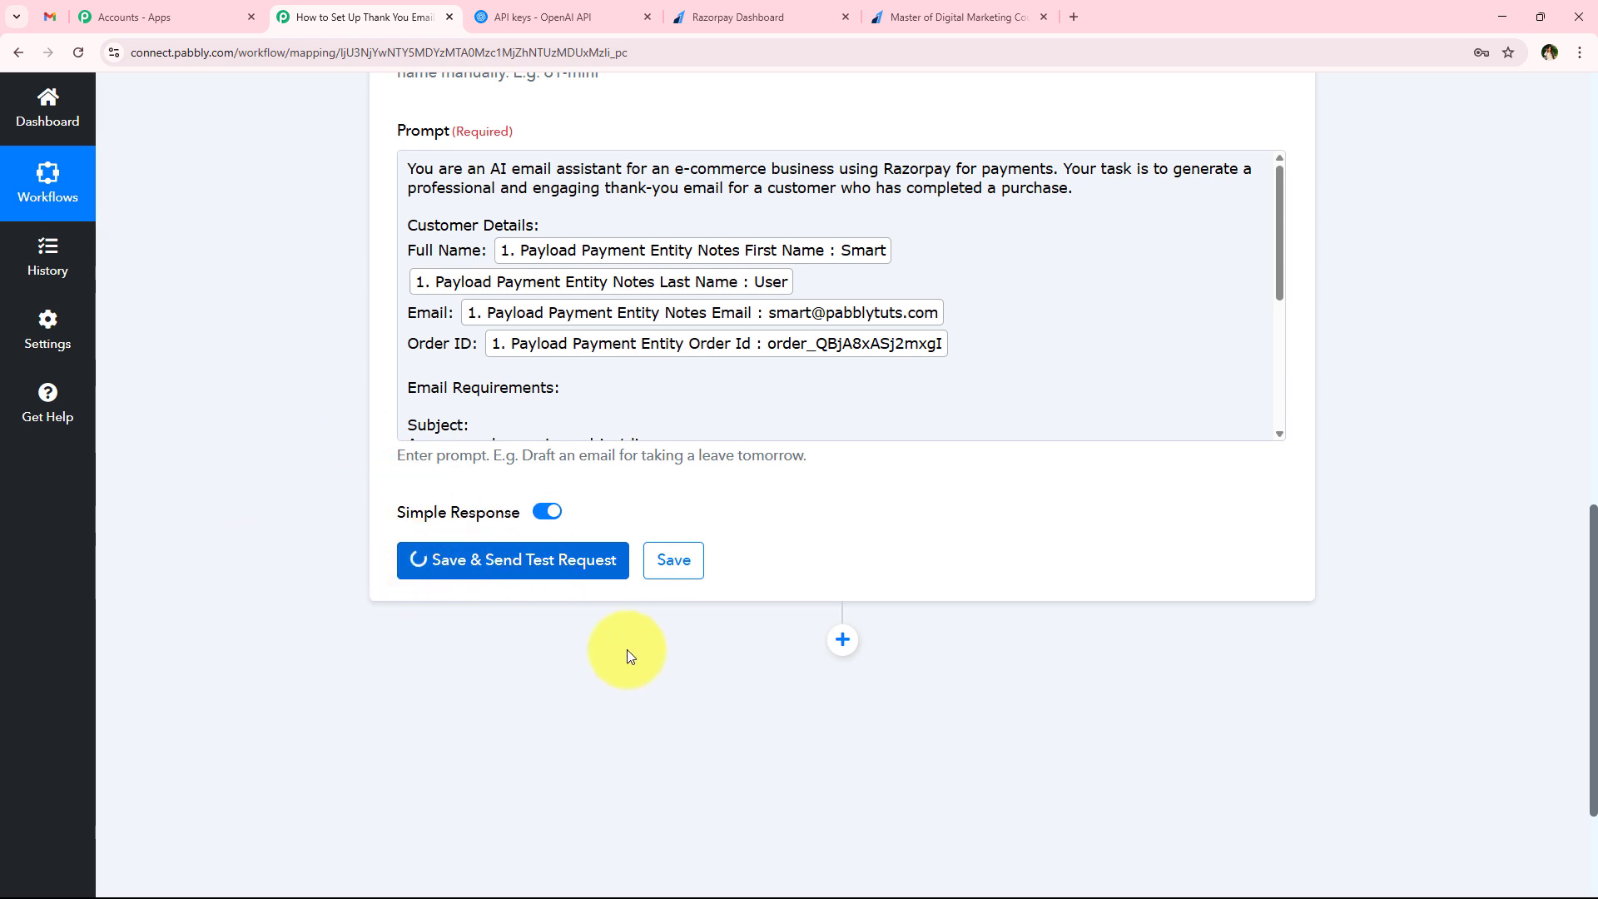
Examine the generated email subject and the full message body in the ChatGPT test response
{"action": "scroll", "coordinate": [368, 587], "scroll_direction": "down", "scroll_amount": 4}
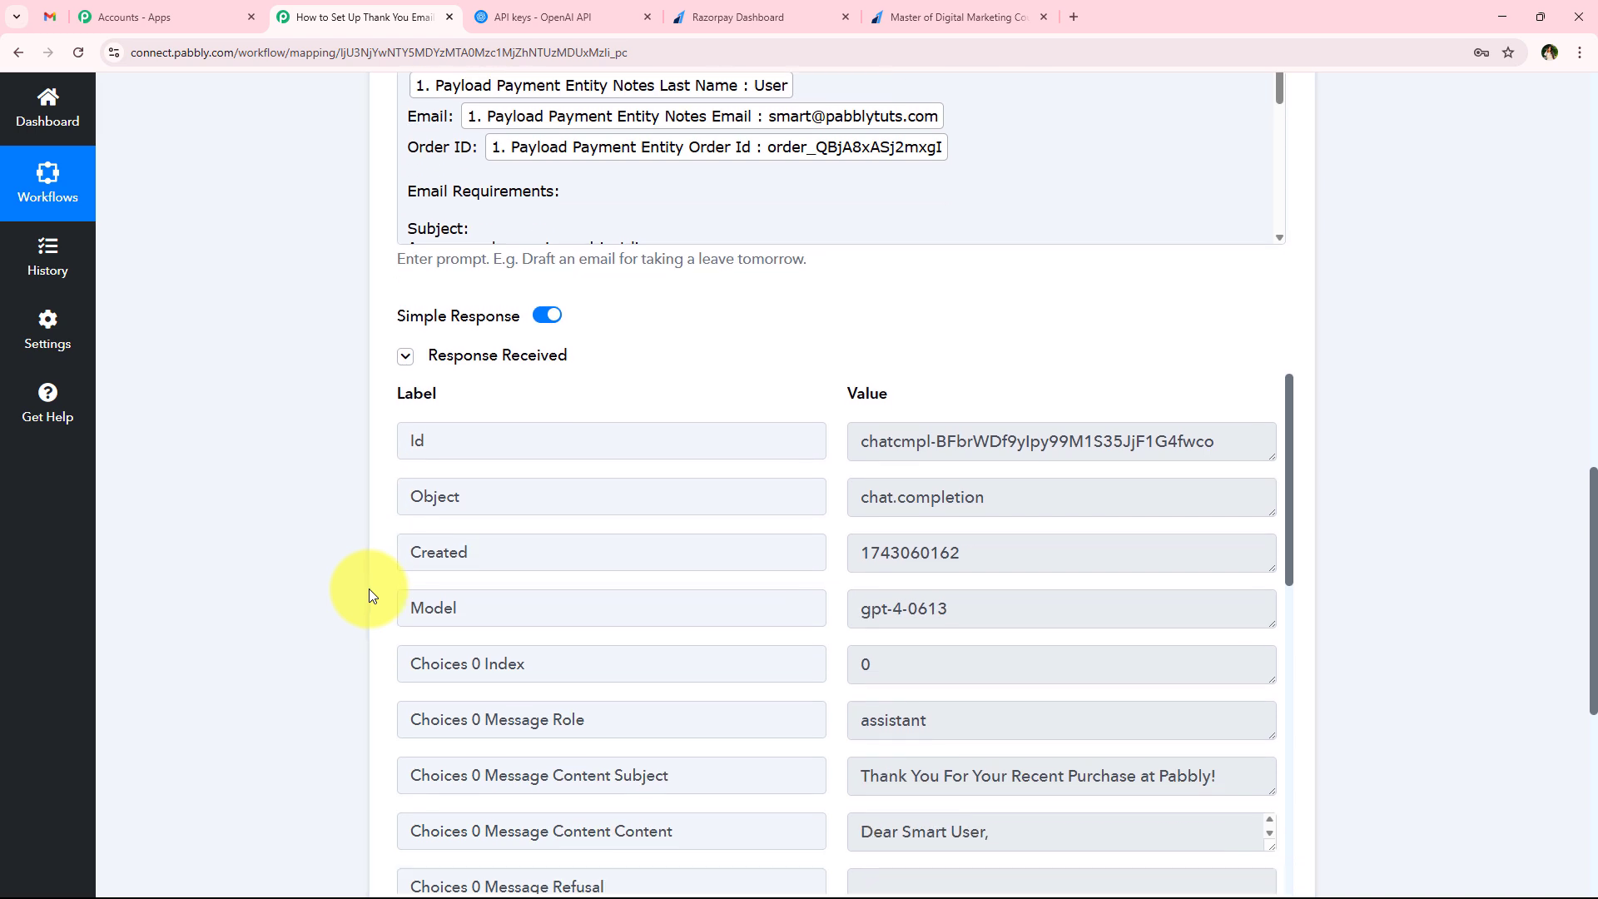
{"action": "scroll", "coordinate": [777, 553], "scroll_direction": "down", "scroll_amount": 2}
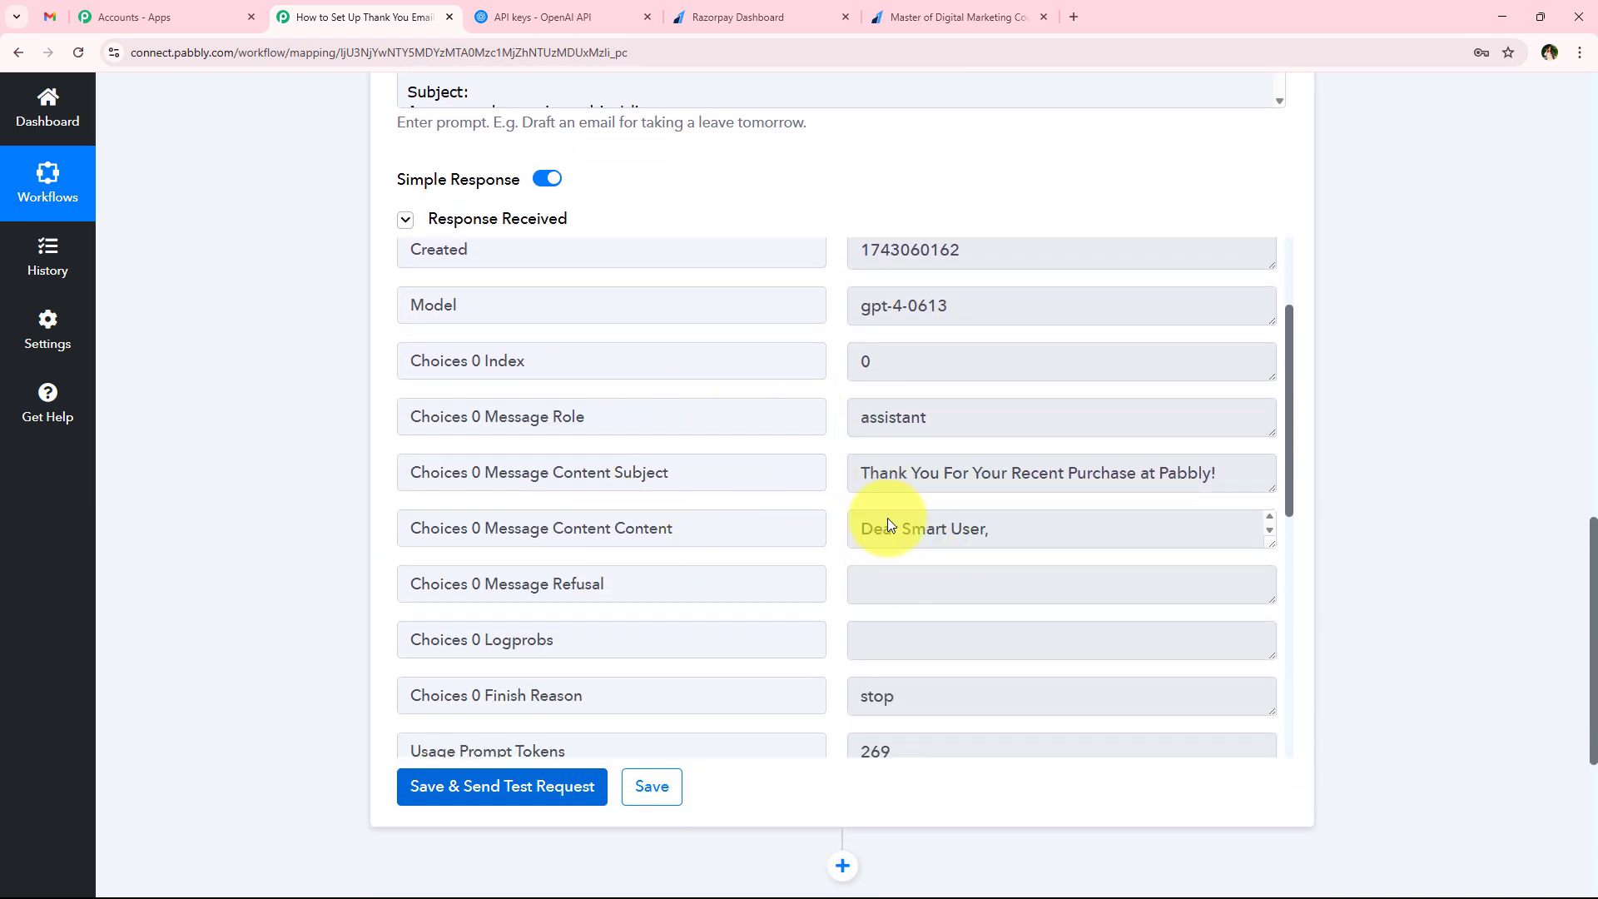
{"action": "left_click_drag", "start_coordinate": [546, 474], "coordinate": [1159, 489]}
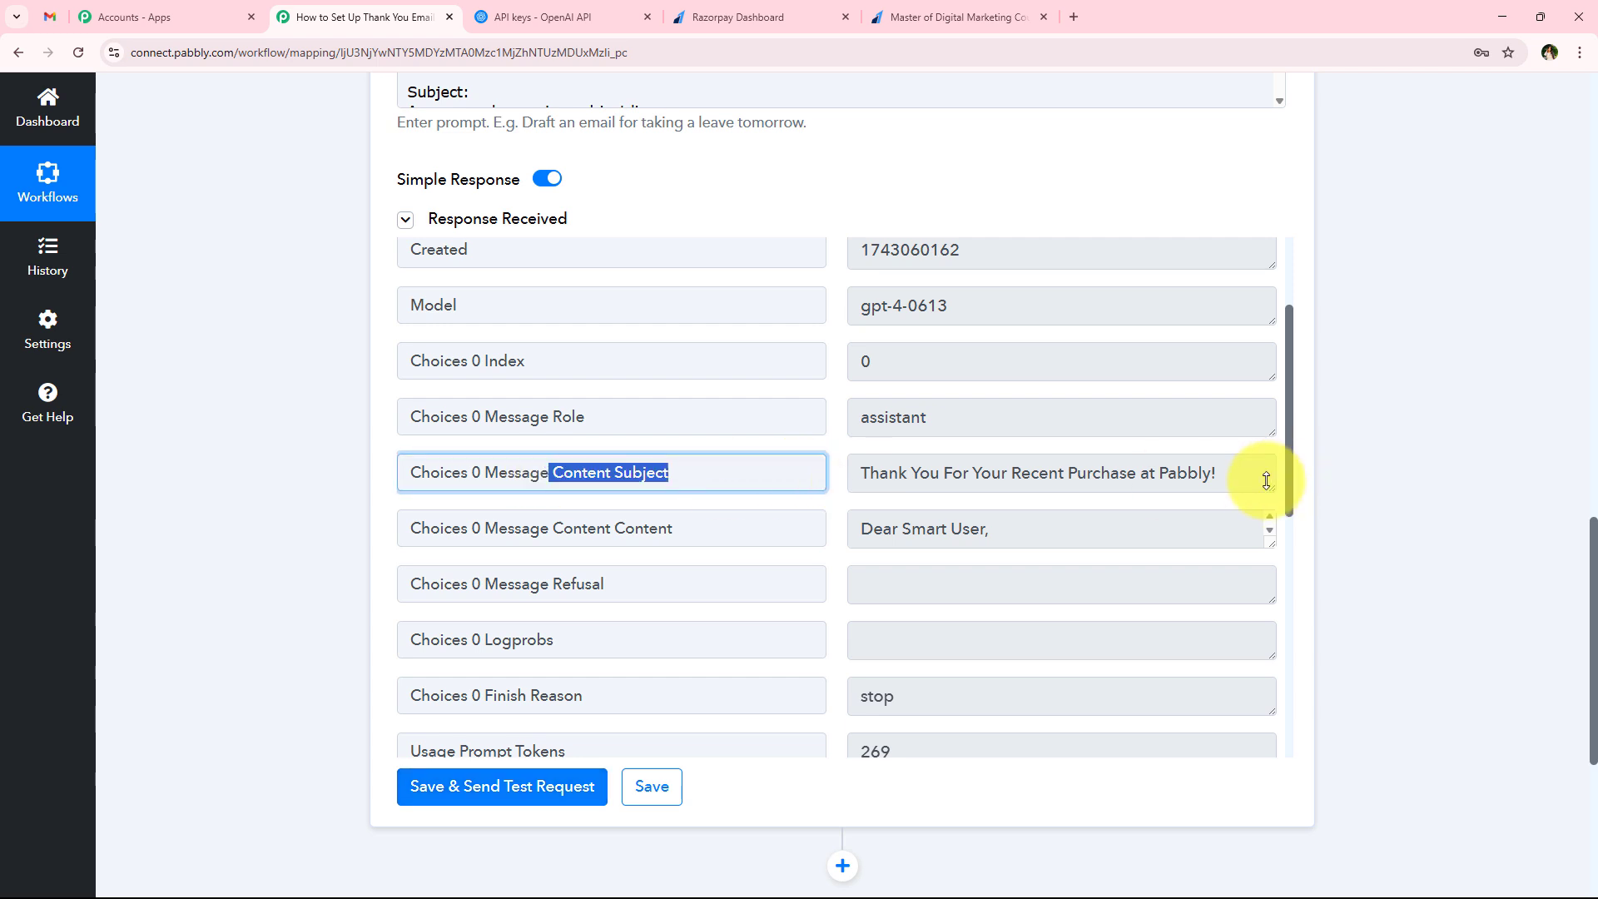
{"action": "mouse_move", "coordinate": [1272, 488]}
{"action": "left_mouse_down"}
{"action": "mouse_move", "coordinate": [1275, 527]}
{"action": "mouse_move", "coordinate": [1263, 487]}
{"action": "left_mouse_up"}
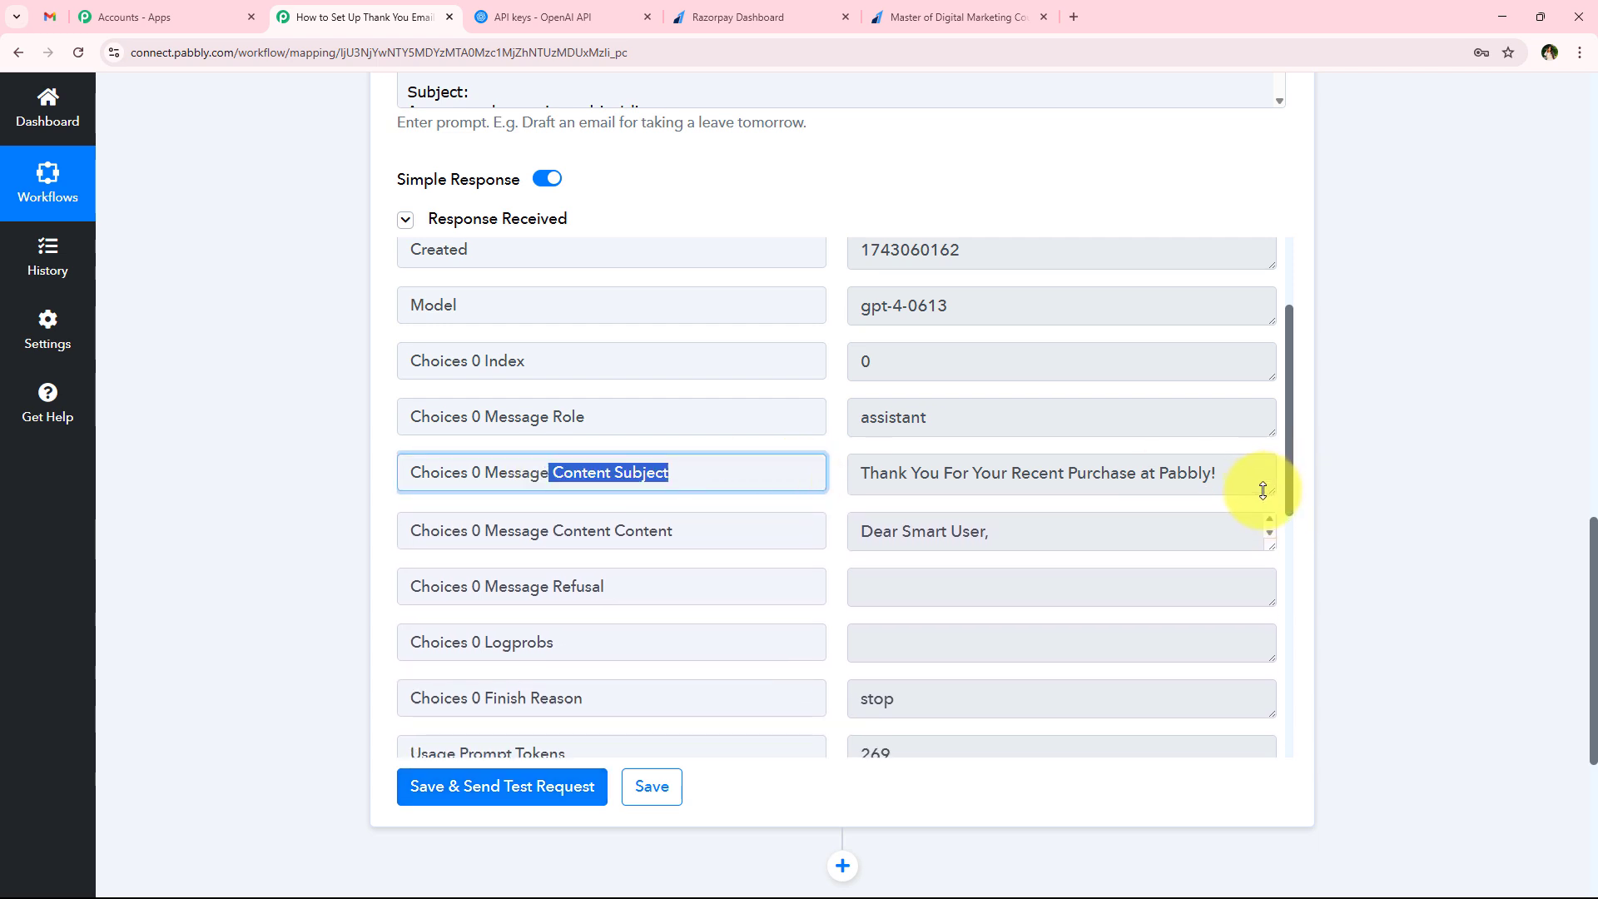
{"action": "left_click", "coordinate": [1148, 485]}
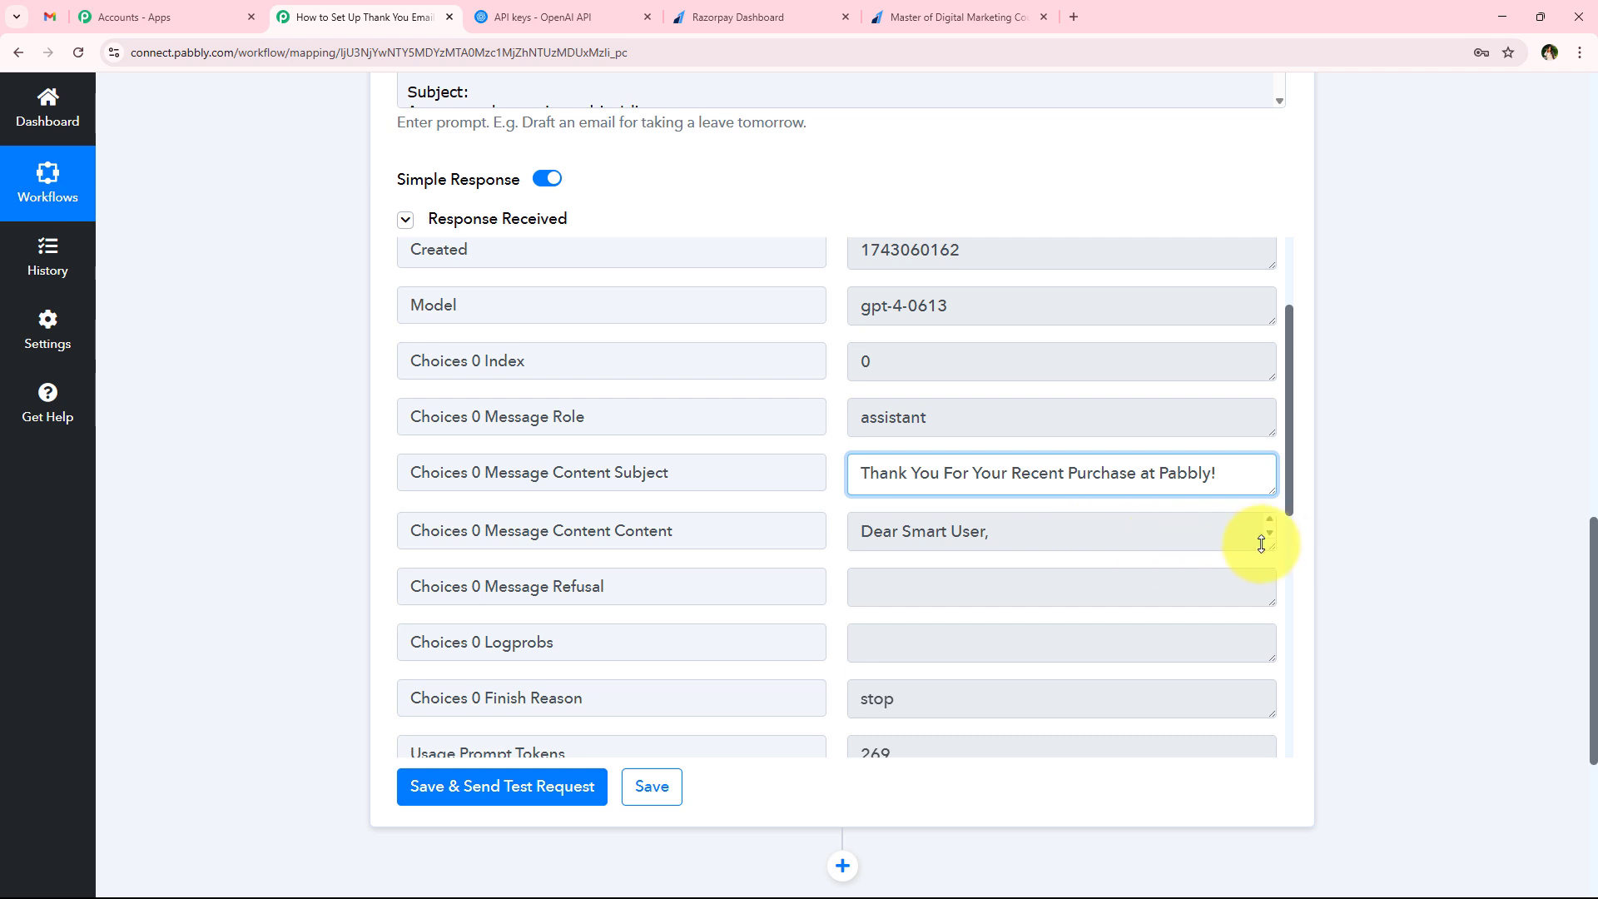
{"action": "left_click_drag", "start_coordinate": [1267, 548], "coordinate": [1249, 750]}
{"action": "scroll", "coordinate": [1012, 620], "scroll_direction": "down", "scroll_amount": 3}
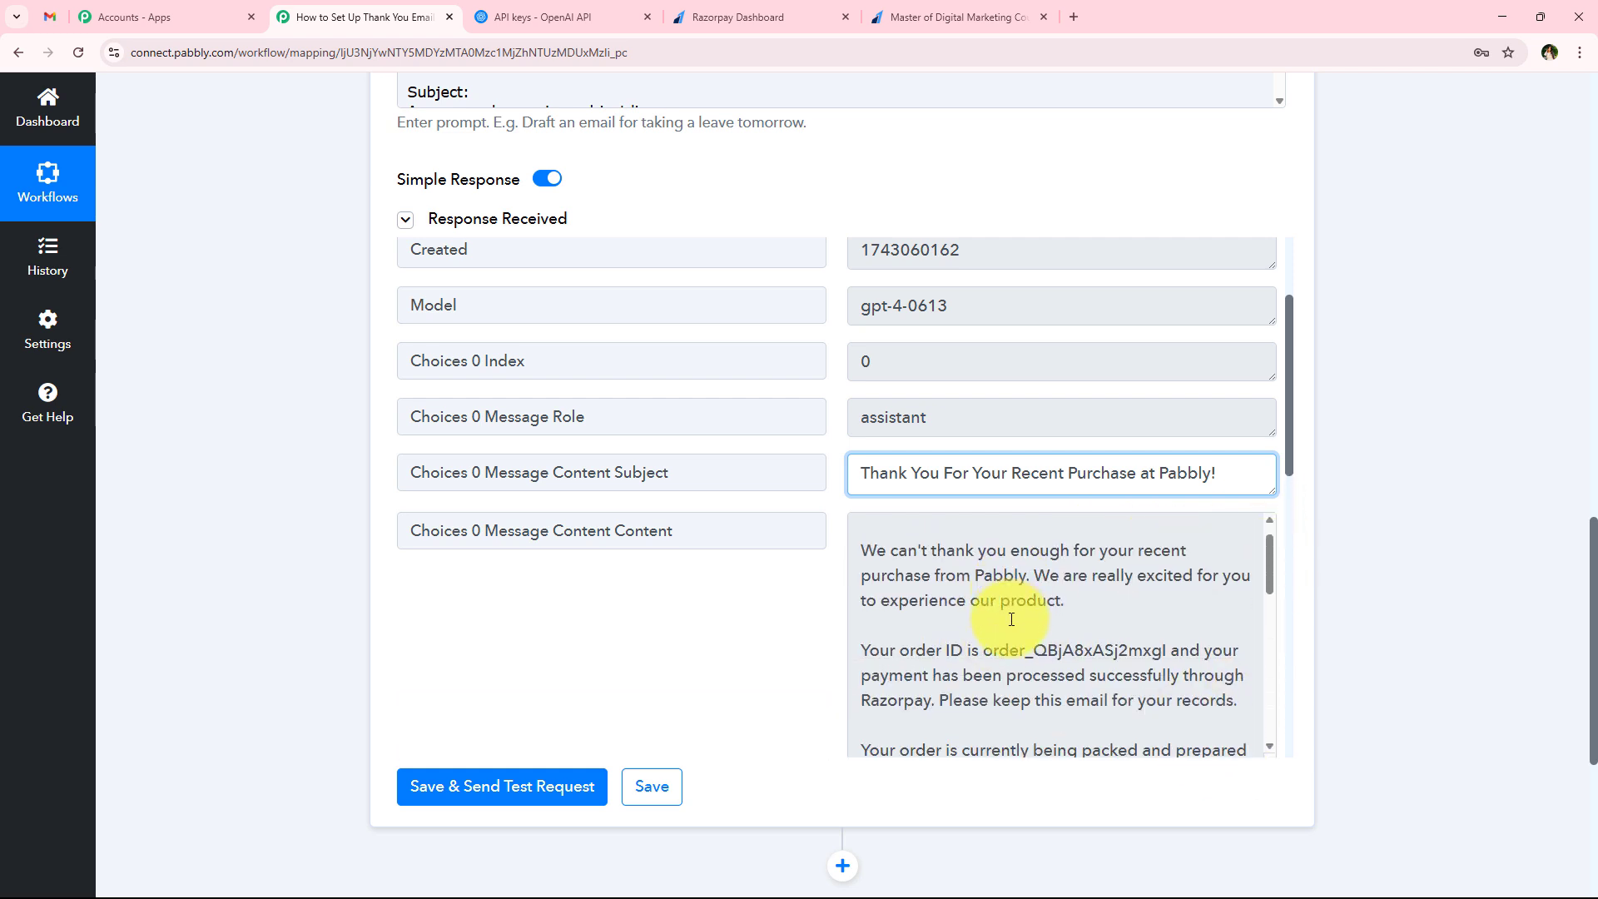
{"action": "scroll", "coordinate": [1012, 620], "scroll_direction": "down", "scroll_amount": 3}
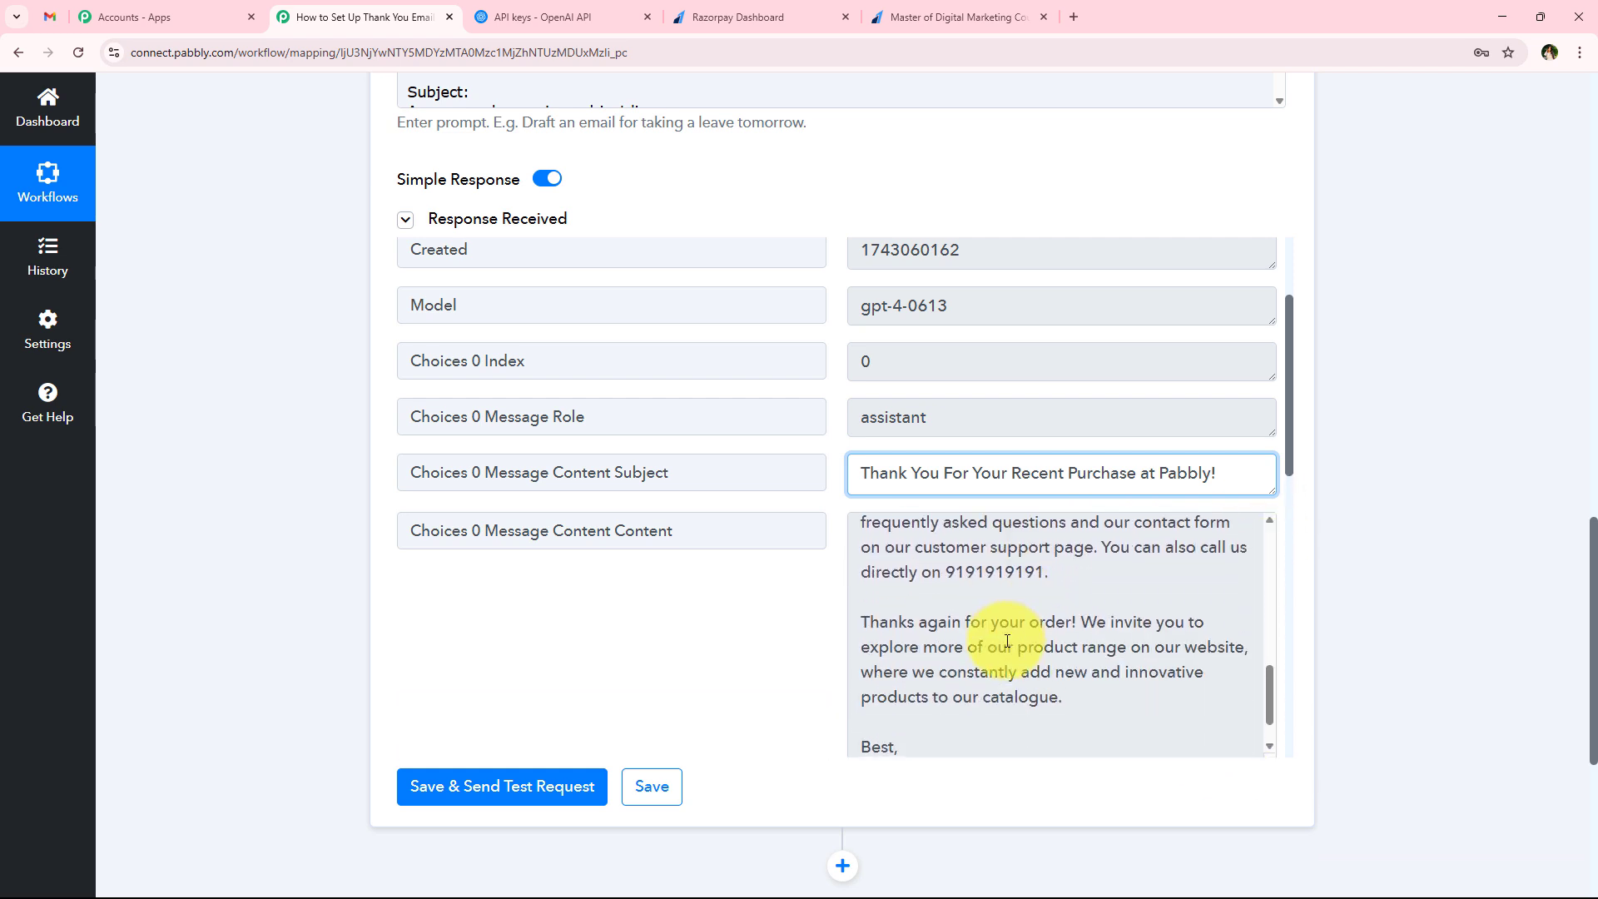
{"action": "scroll", "coordinate": [1007, 640], "scroll_direction": "up", "scroll_amount": 6}
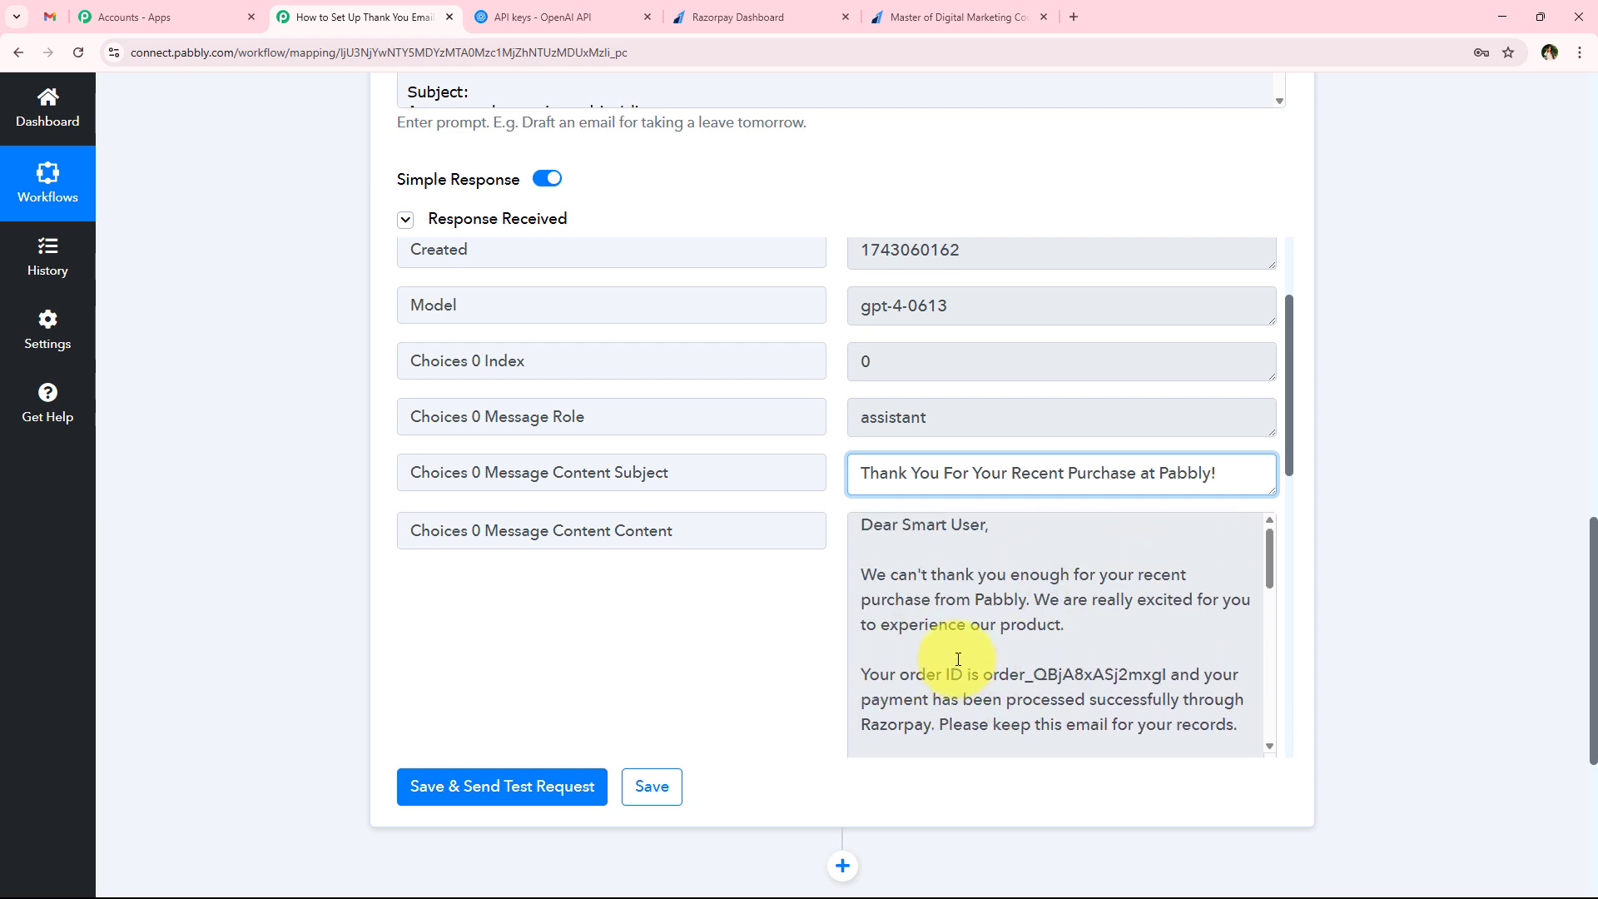
{"action": "left_click_drag", "start_coordinate": [904, 531], "coordinate": [991, 533]}
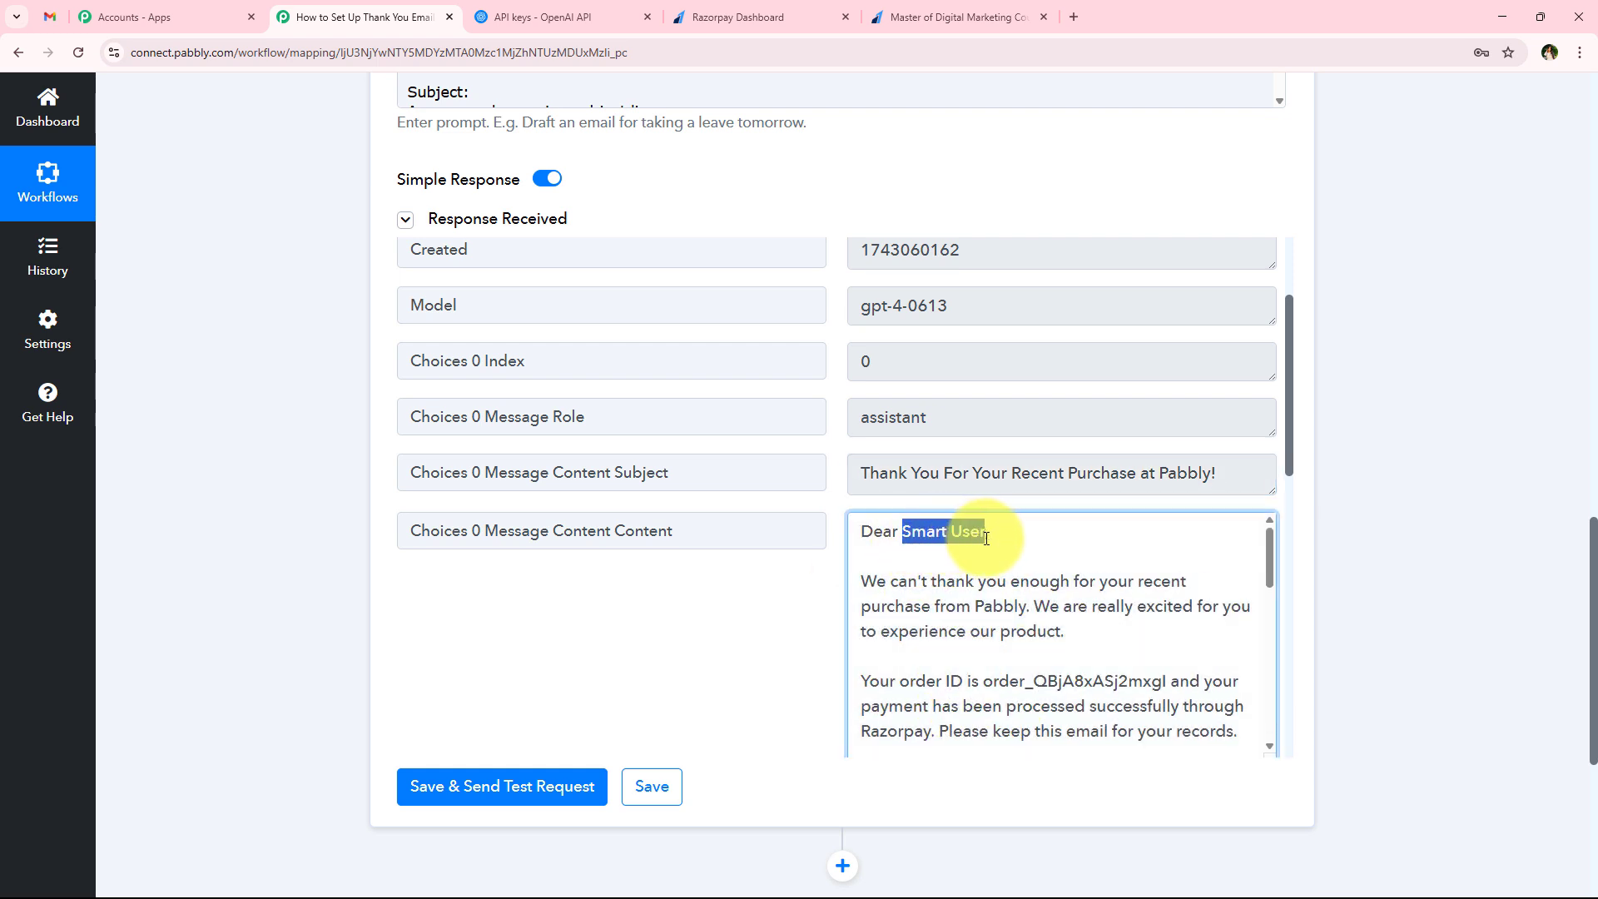
{"action": "left_click", "coordinate": [978, 588]}
{"action": "scroll", "coordinate": [979, 592], "scroll_direction": "down", "scroll_amount": 5}
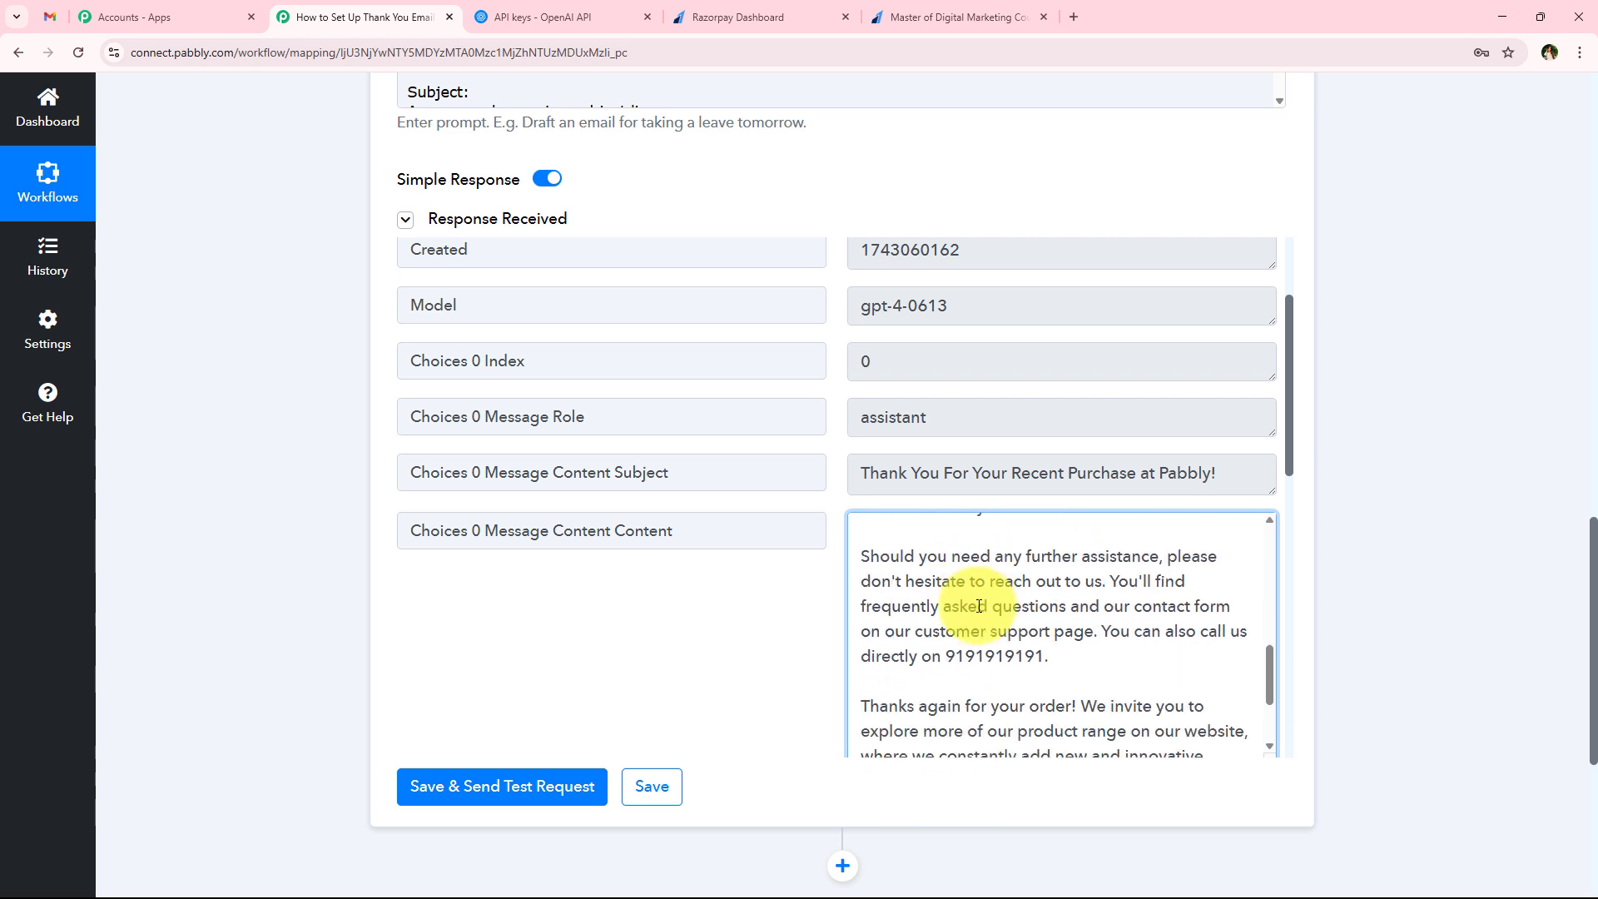
Collapse the OpenAI ChatGPT step and review the workflow's title and its sequence of steps
{"action": "middle_click", "coordinate": [346, 553]}
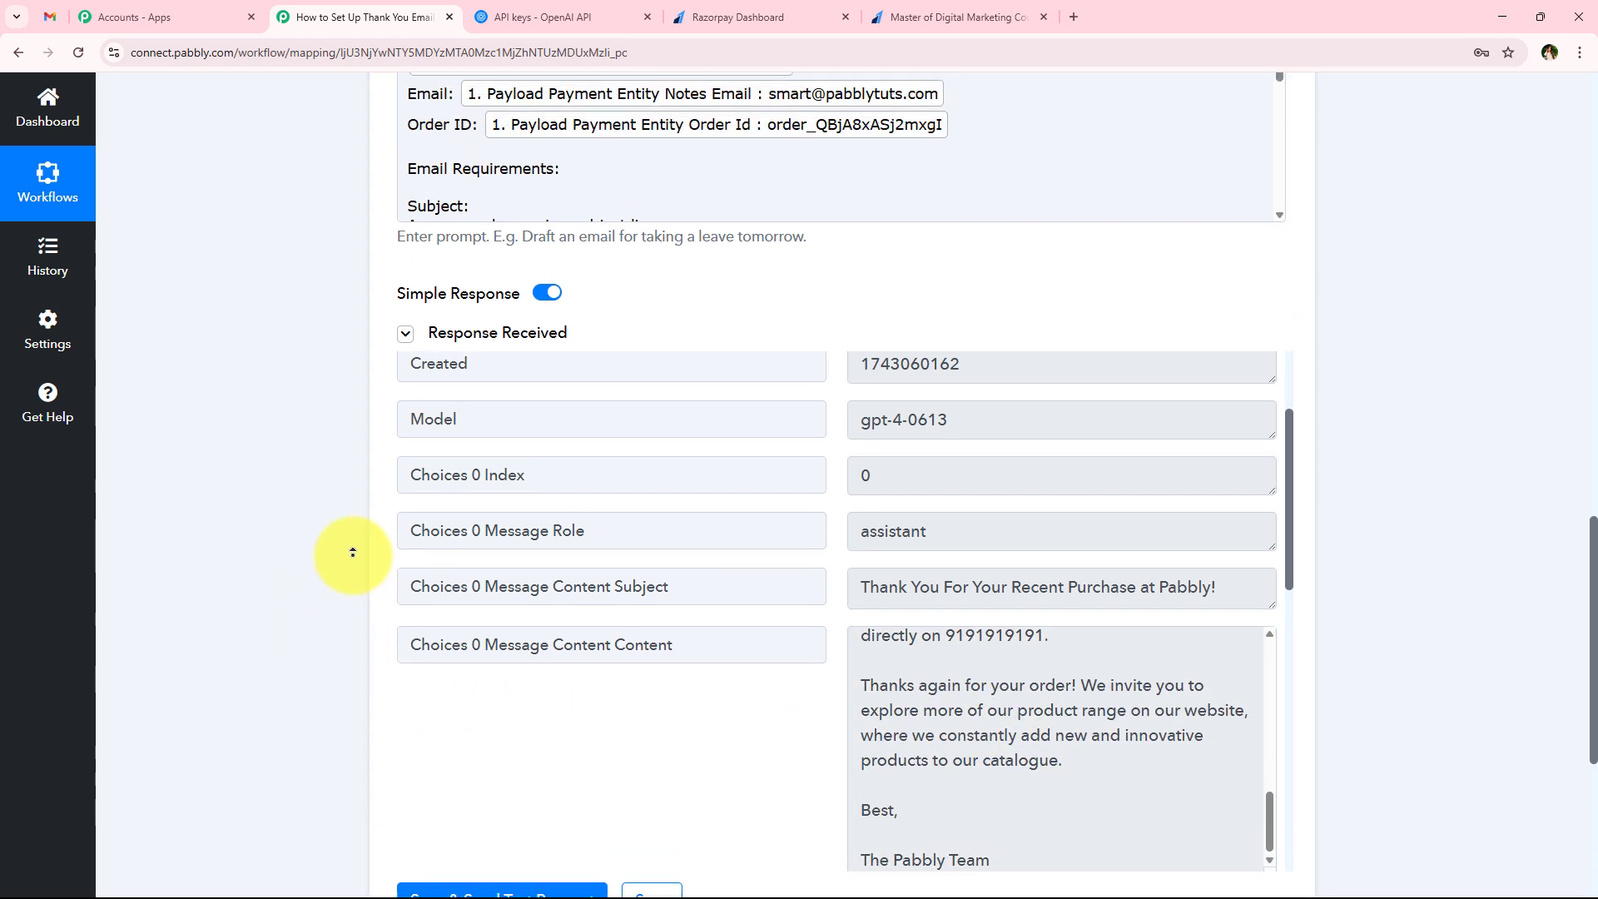
{"action": "scroll", "coordinate": [353, 553], "scroll_direction": "up", "scroll_amount": 11}
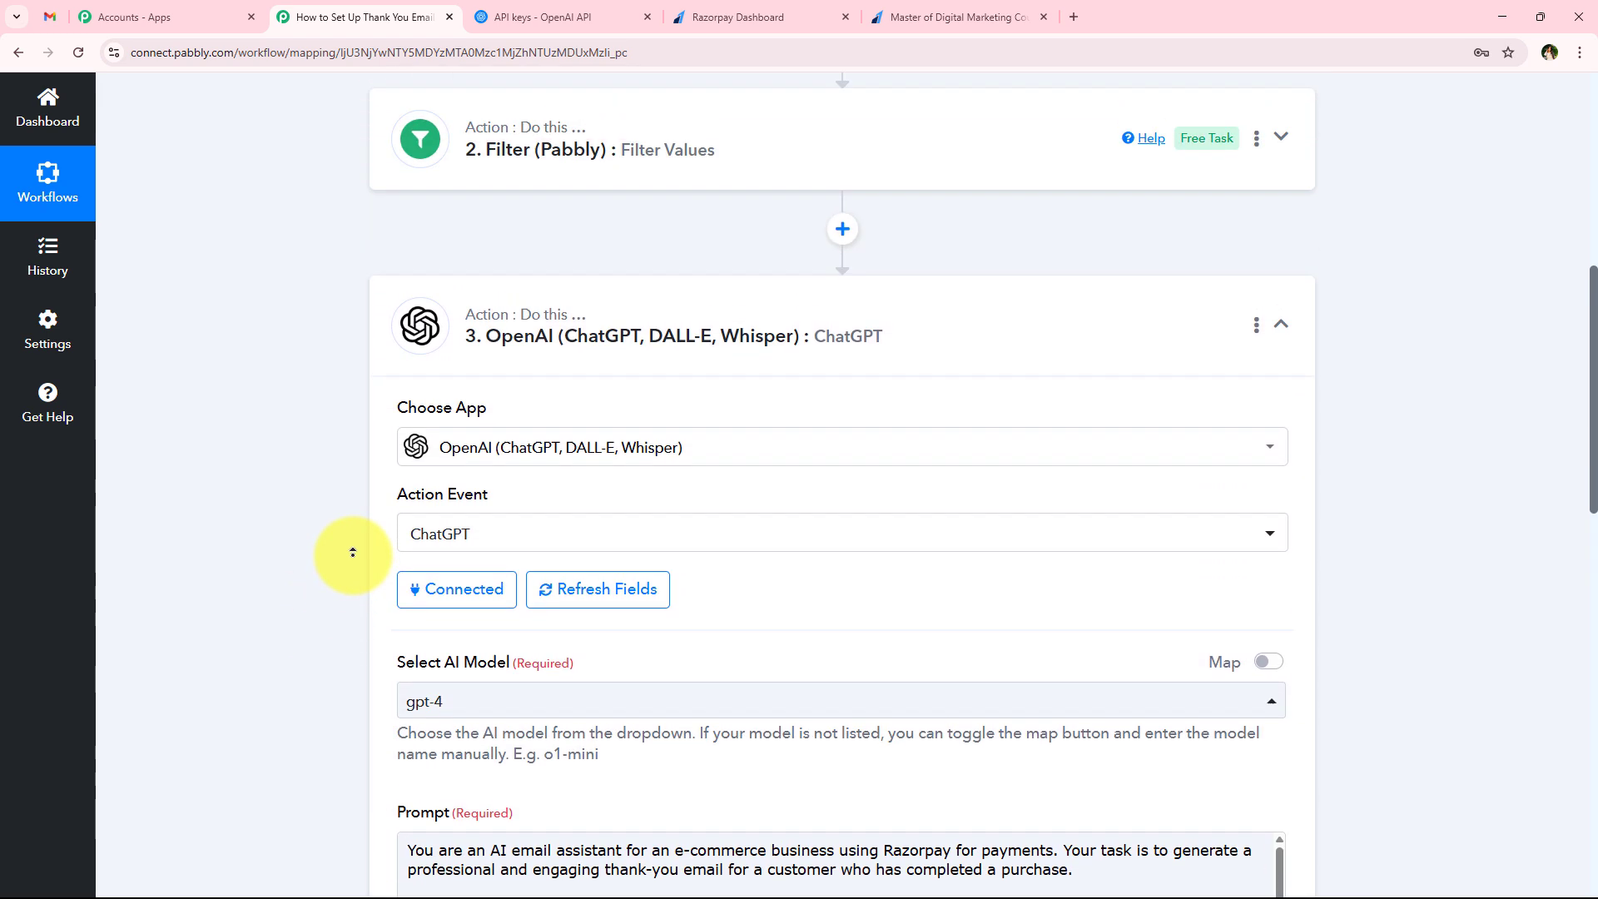
{"action": "left_click", "coordinate": [582, 549]}
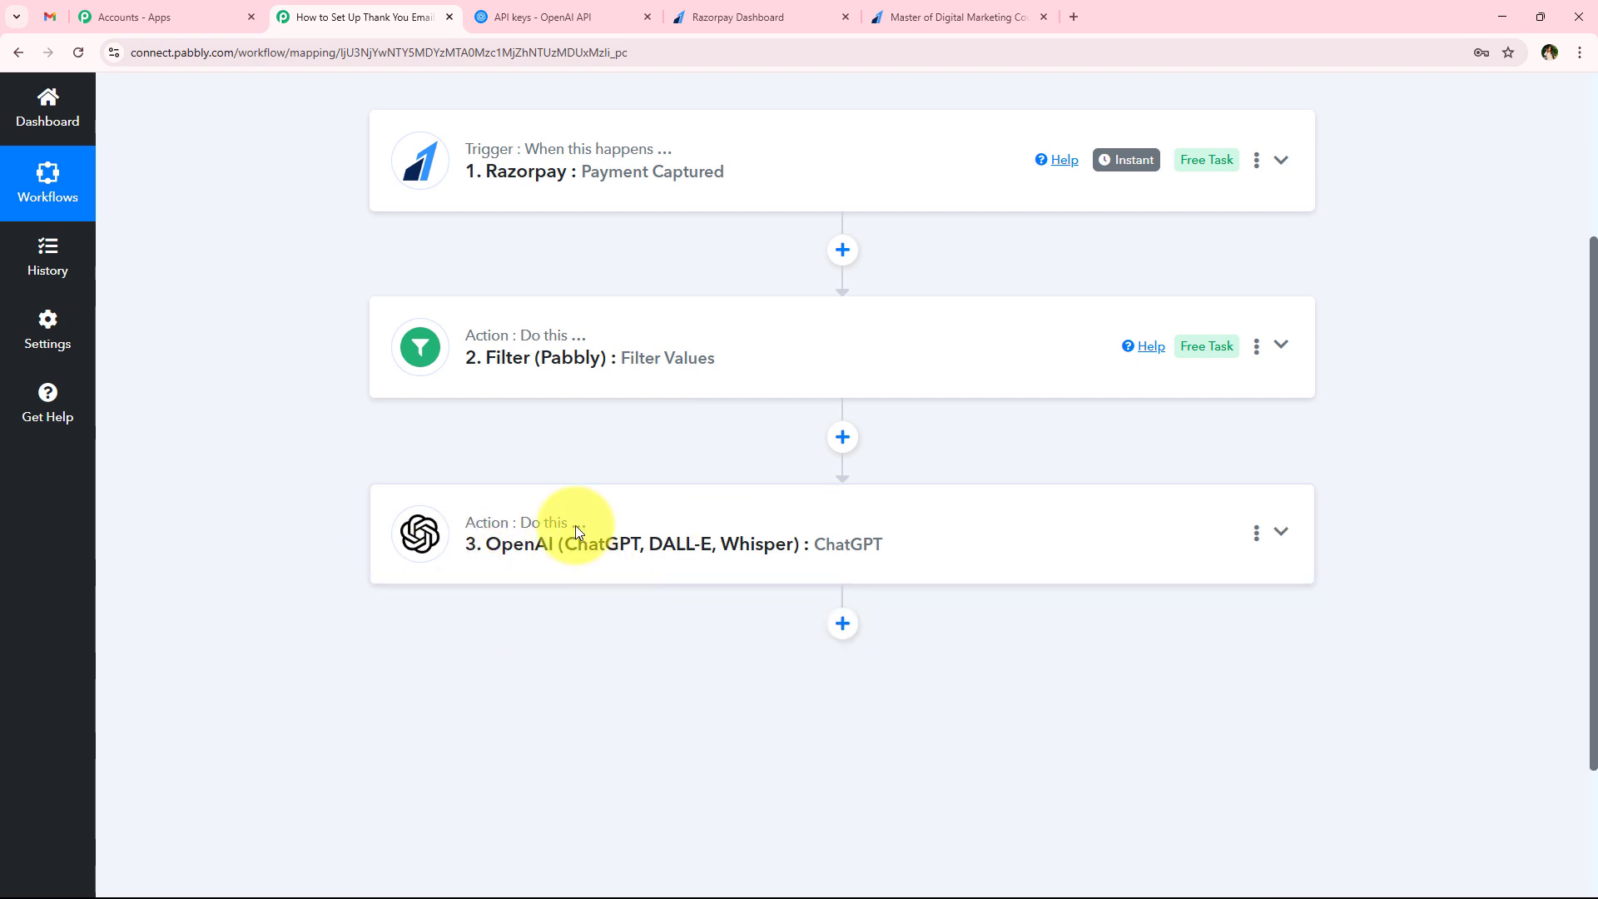
{"action": "scroll", "coordinate": [382, 553], "scroll_direction": "up", "scroll_amount": 3}
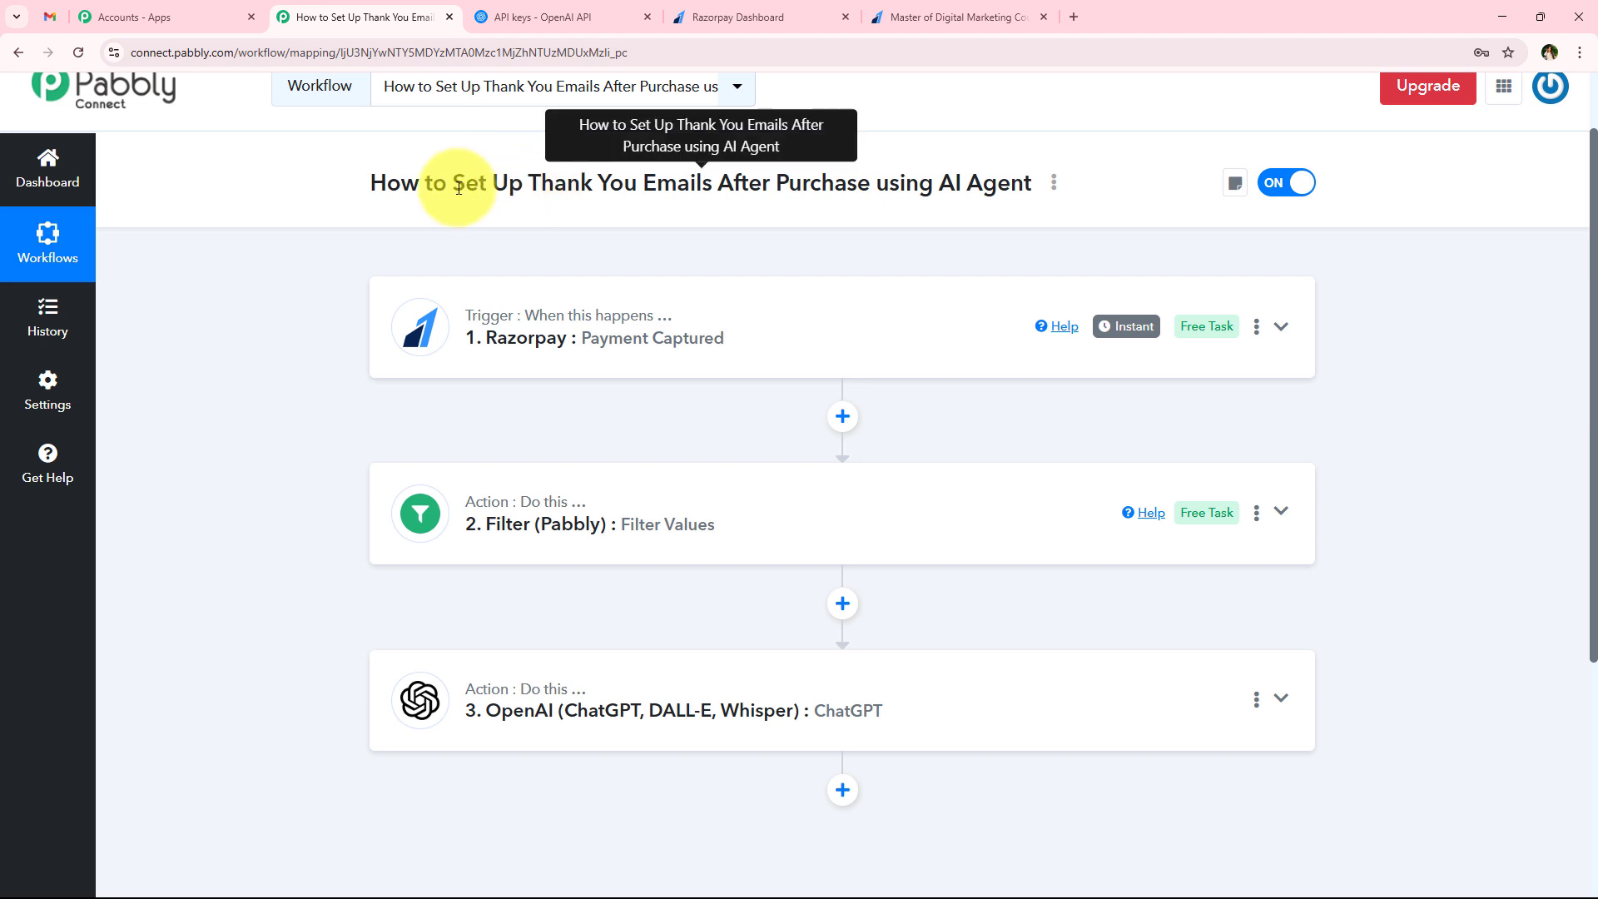
{"action": "left_click_drag", "start_coordinate": [458, 185], "coordinate": [871, 188]}
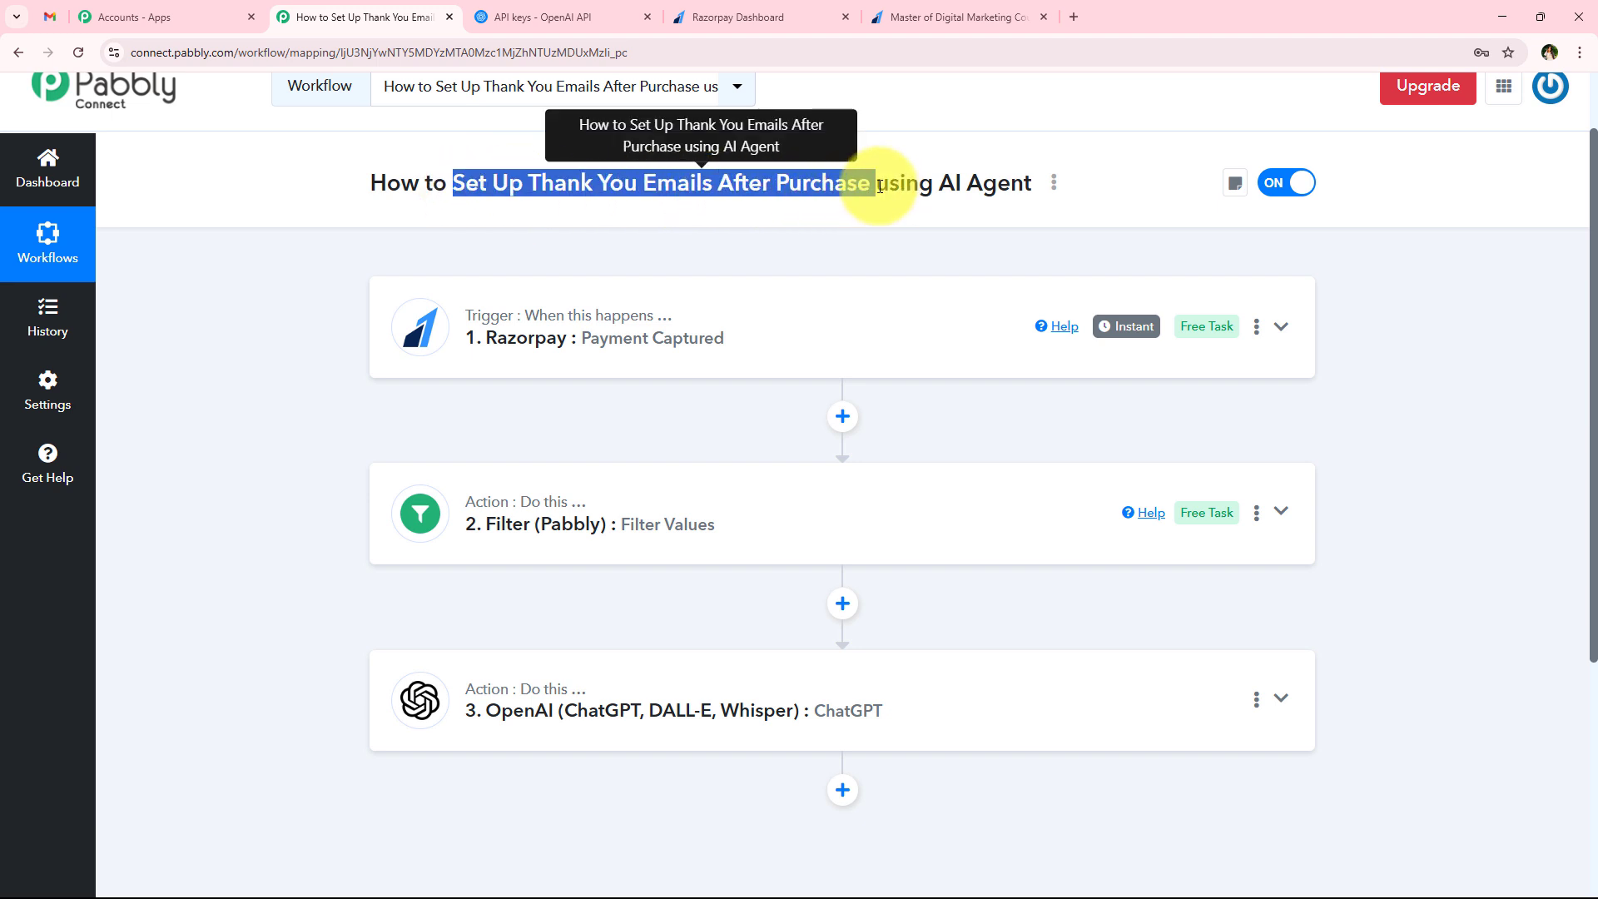
{"action": "left_click", "coordinate": [397, 215]}
{"action": "scroll", "coordinate": [664, 464], "scroll_direction": "down", "scroll_amount": 2}
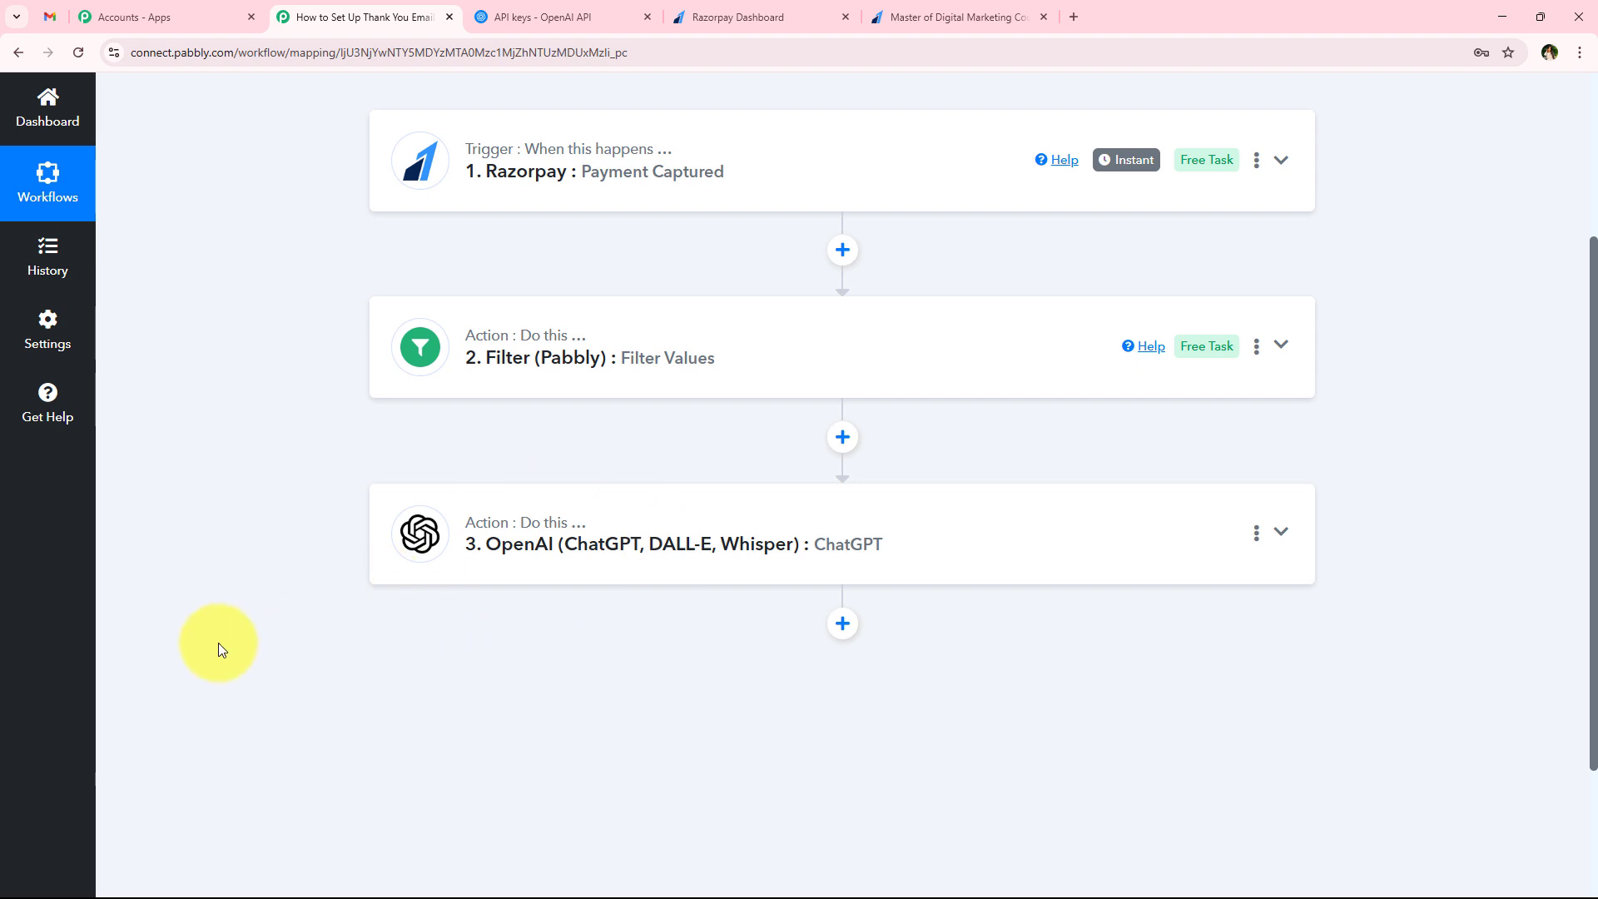
Add a Gmail action after the ChatGPT step with Send Email (V2) as its action event
{"action": "left_click", "coordinate": [843, 623]}
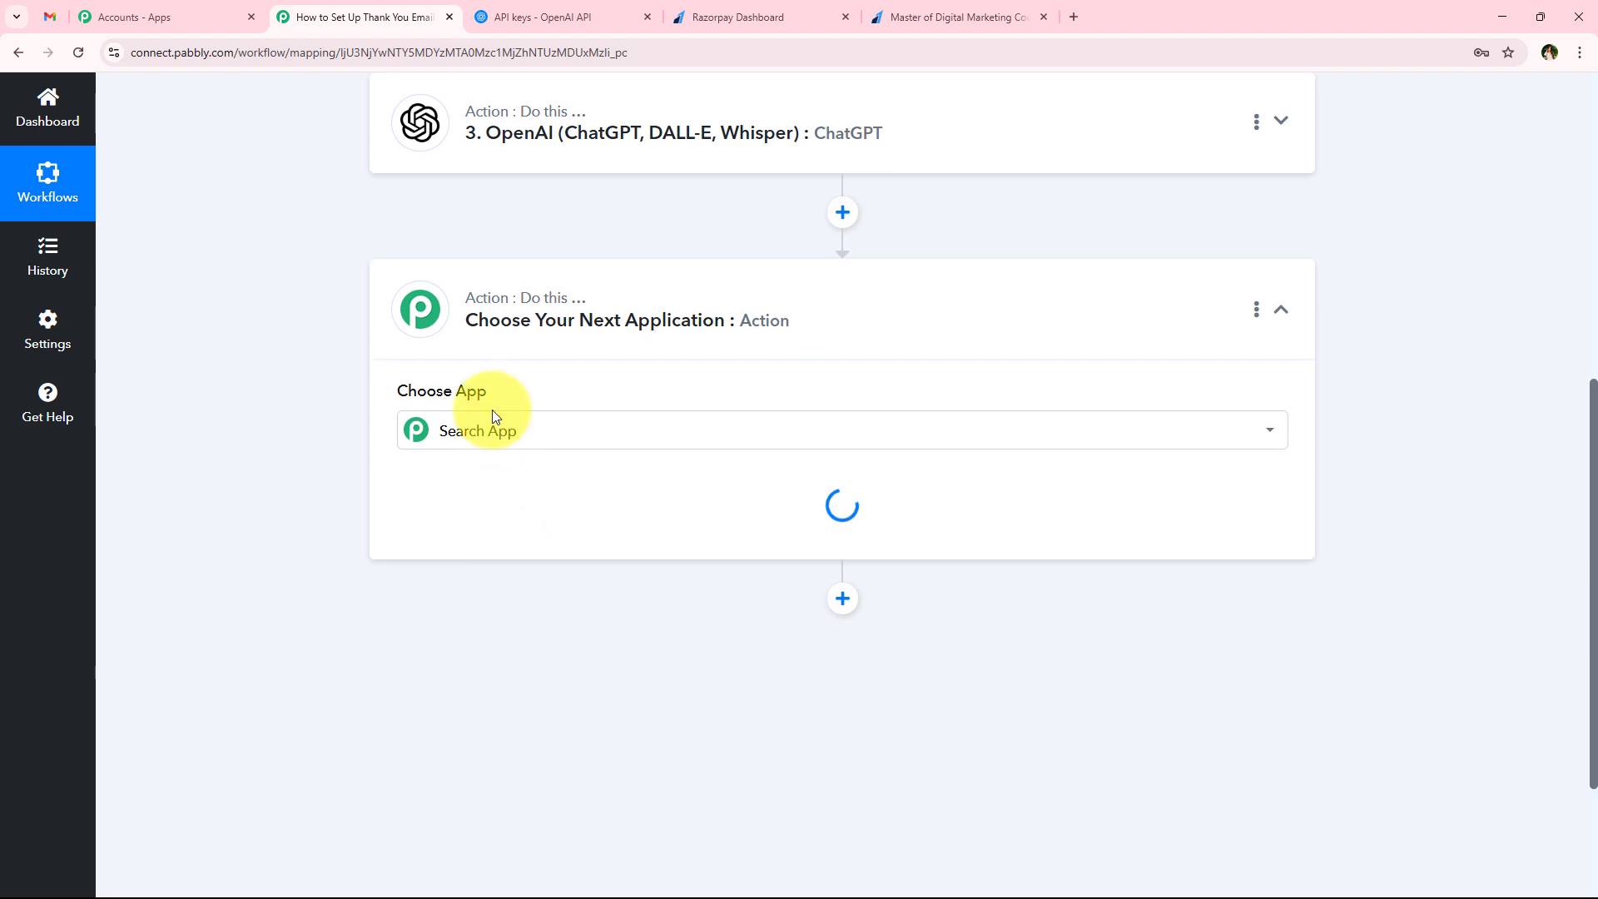
{"action": "left_click", "coordinate": [492, 411]}
{"action": "type", "text": "Gmail"}
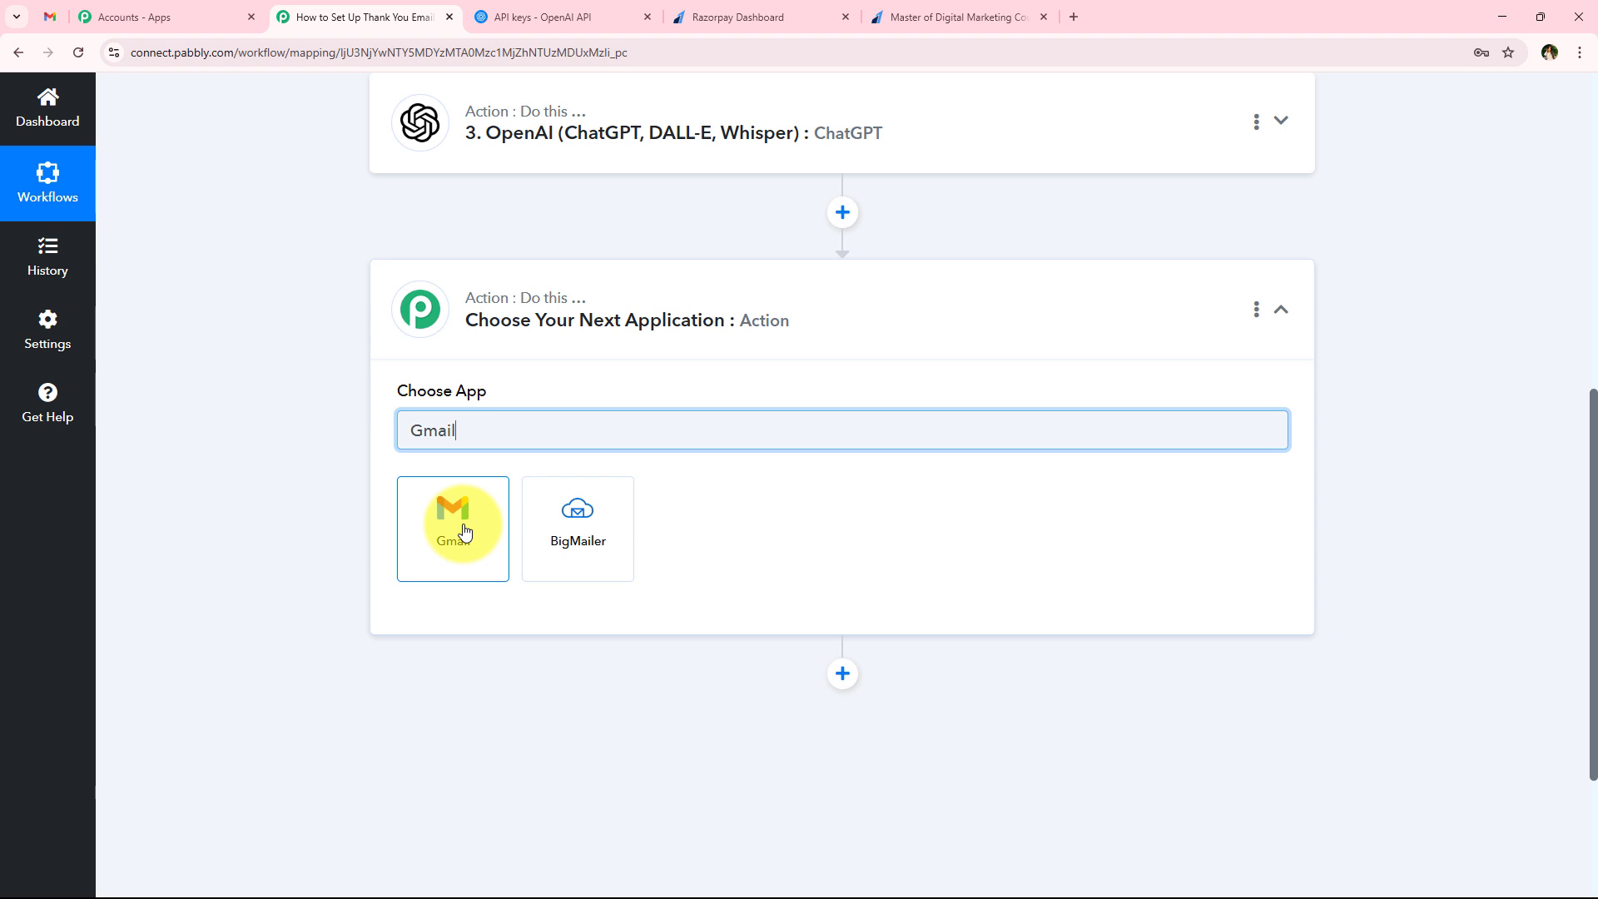
{"action": "left_click", "coordinate": [466, 532]}
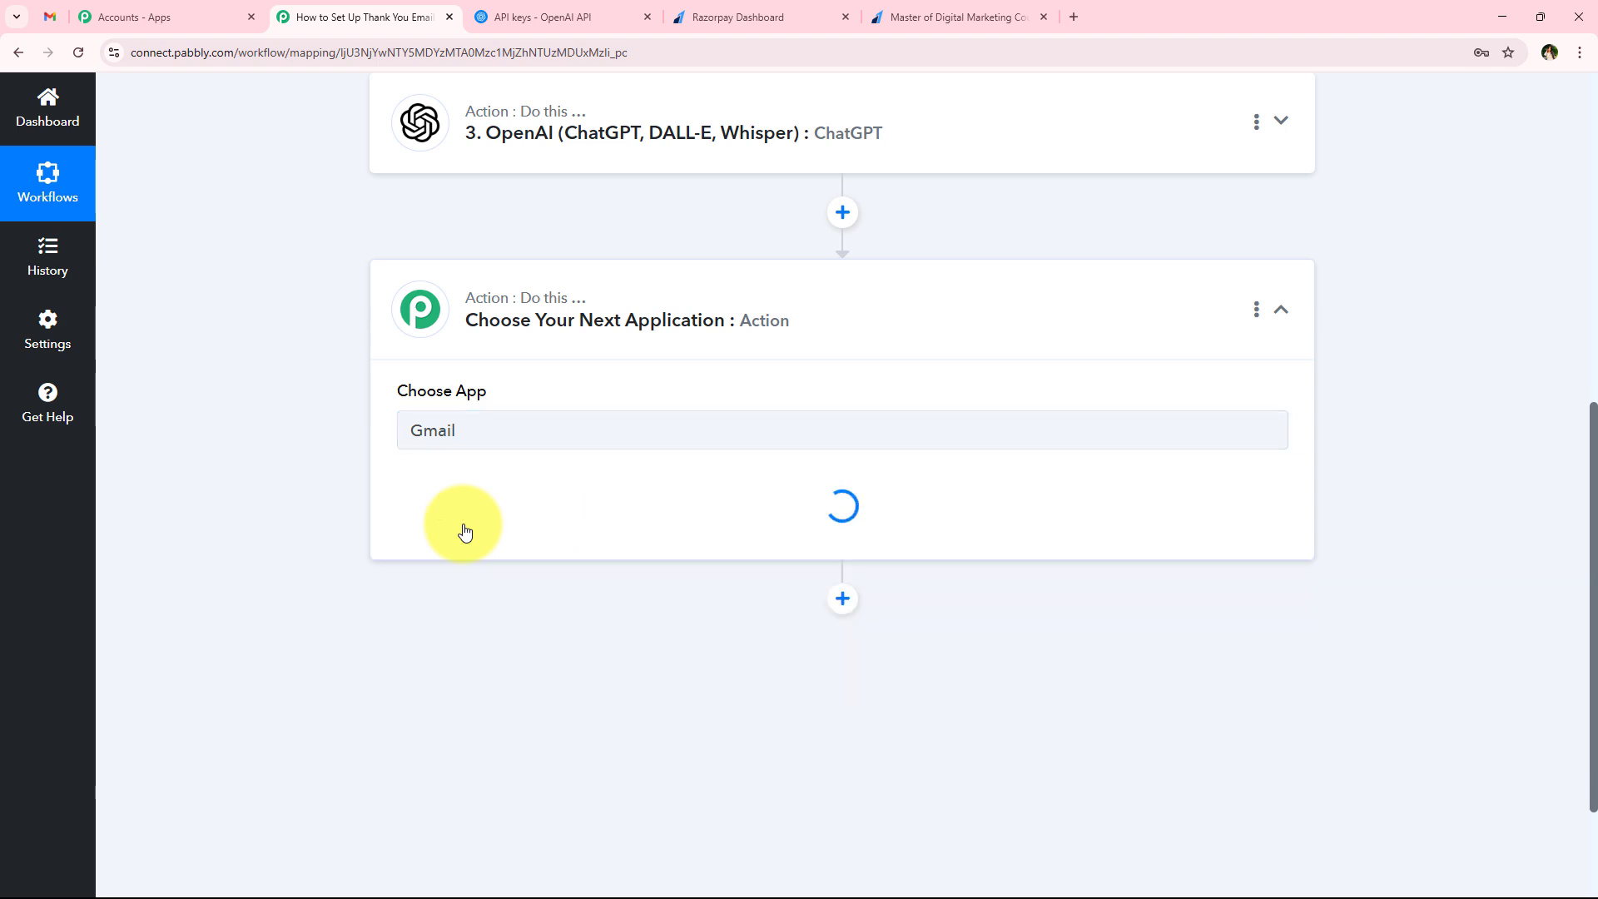
{"action": "left_click_drag", "start_coordinate": [392, 482], "coordinate": [510, 517]}
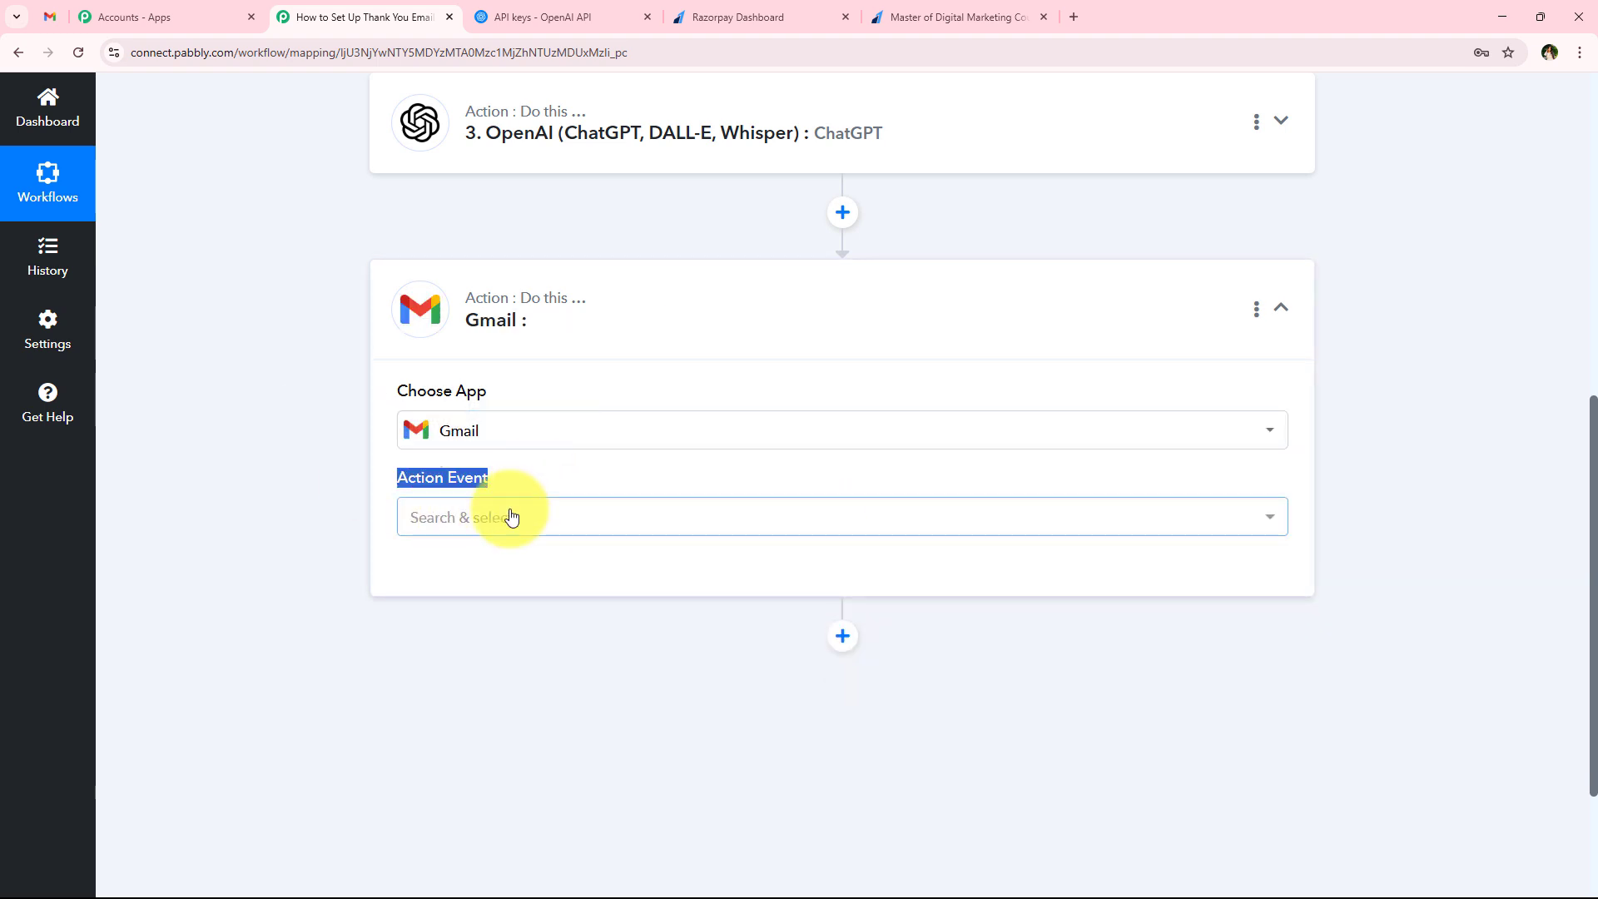
{"action": "left_click", "coordinate": [510, 517]}
{"action": "scroll", "coordinate": [467, 367], "scroll_direction": "down", "scroll_amount": 3}
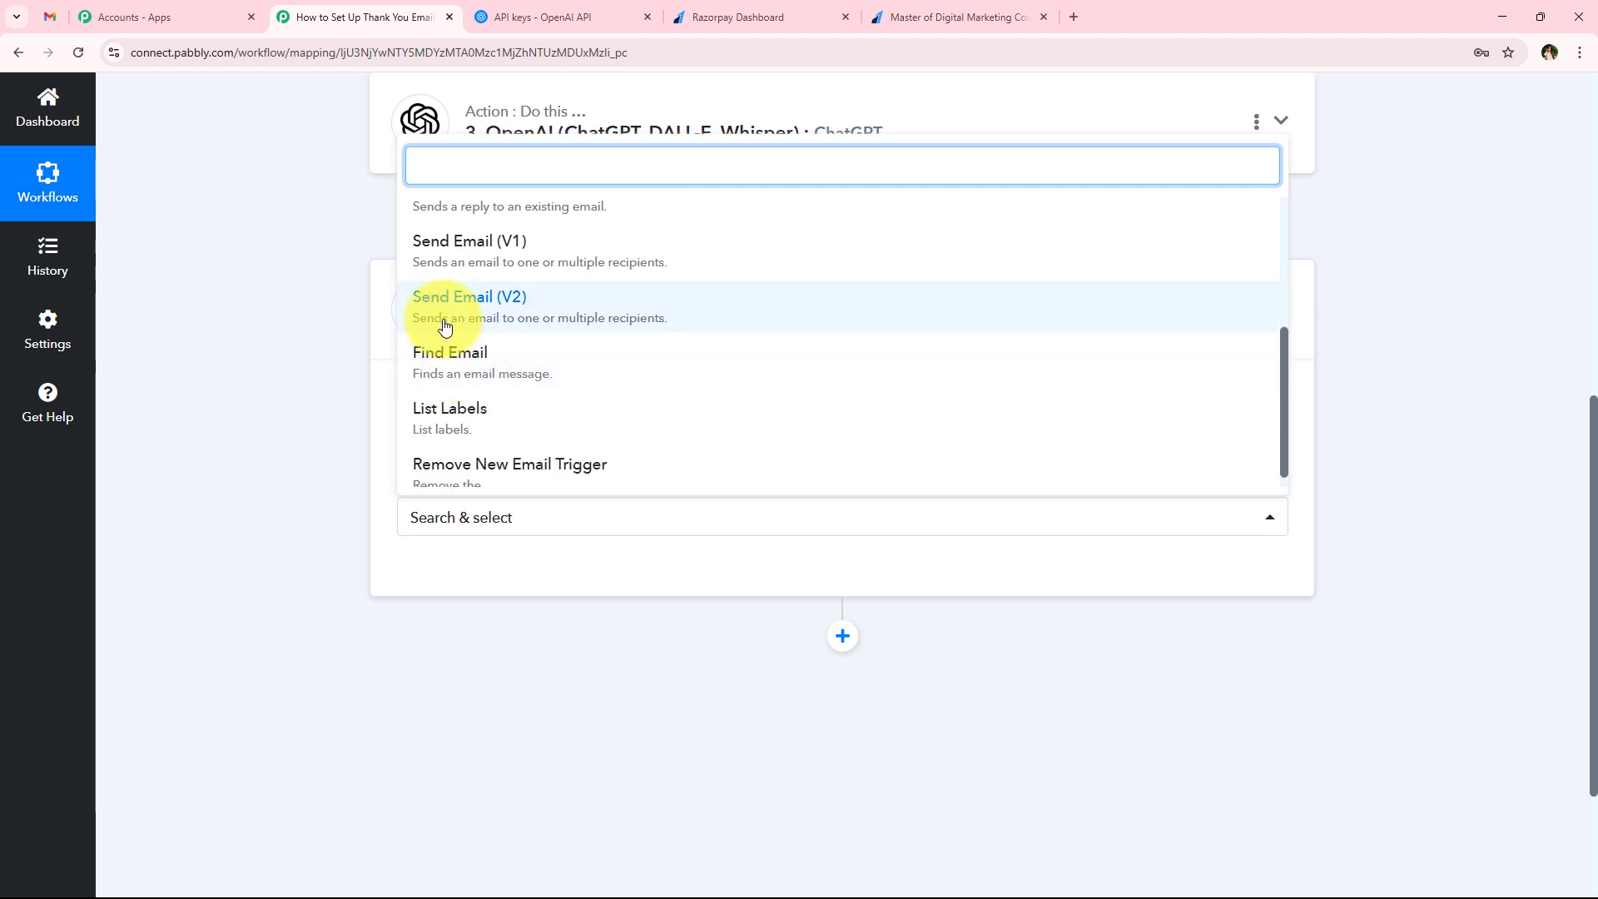
{"action": "left_click", "coordinate": [571, 326]}
Connect the Gmail action through a new connection, choosing the Google account and allowing Pabbly Connect to access it
{"action": "left_click", "coordinate": [400, 581]}
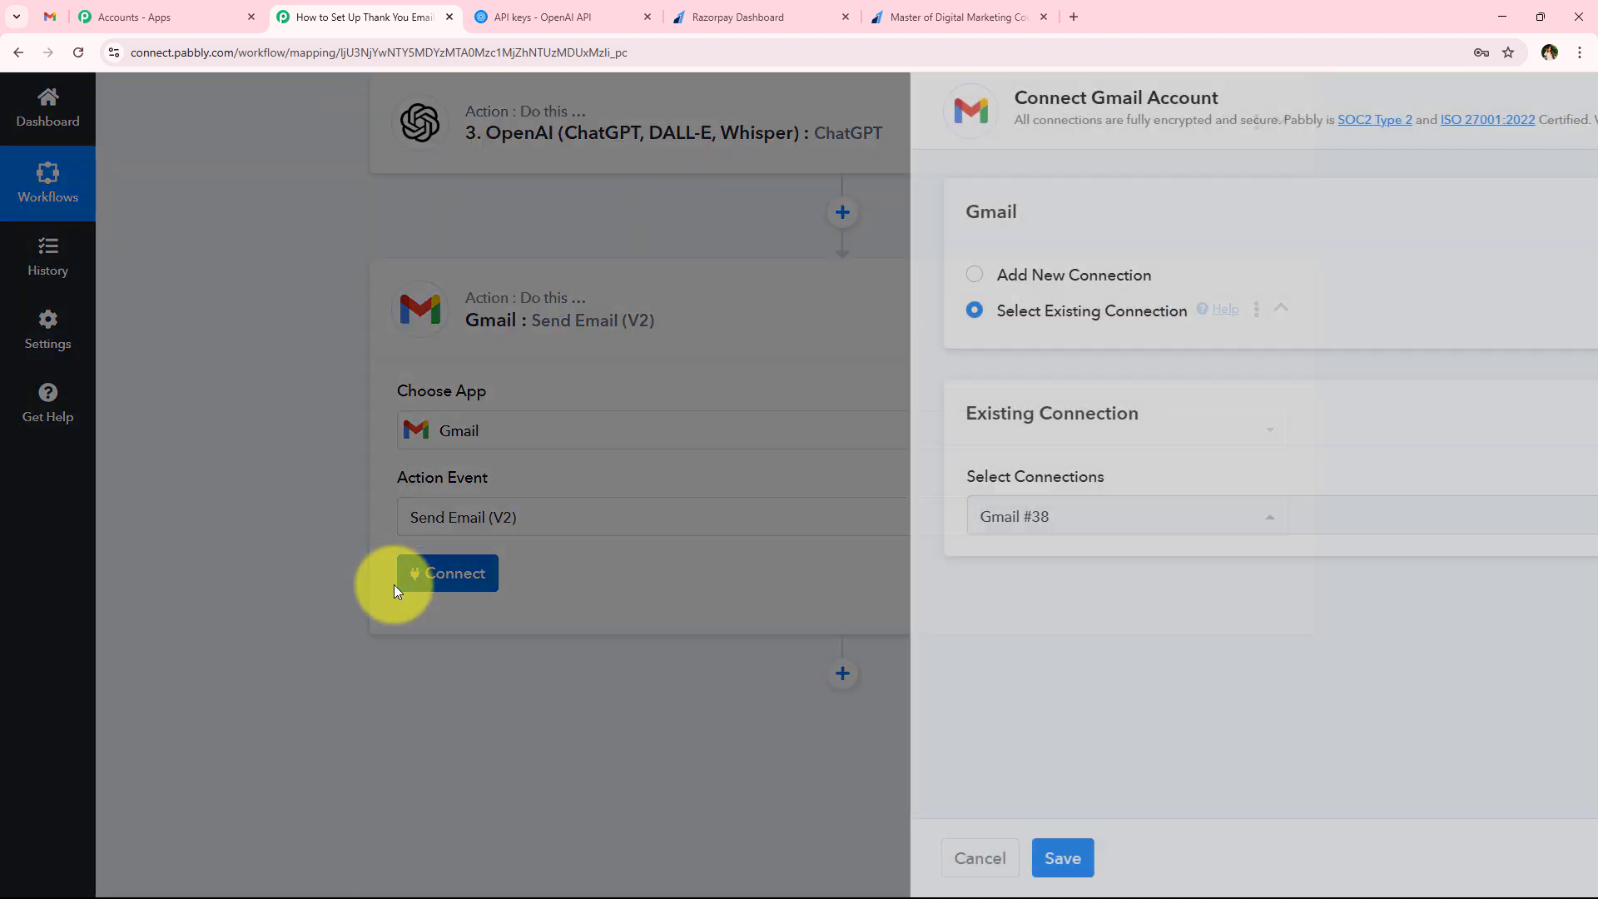
{"action": "left_click", "coordinate": [822, 280]}
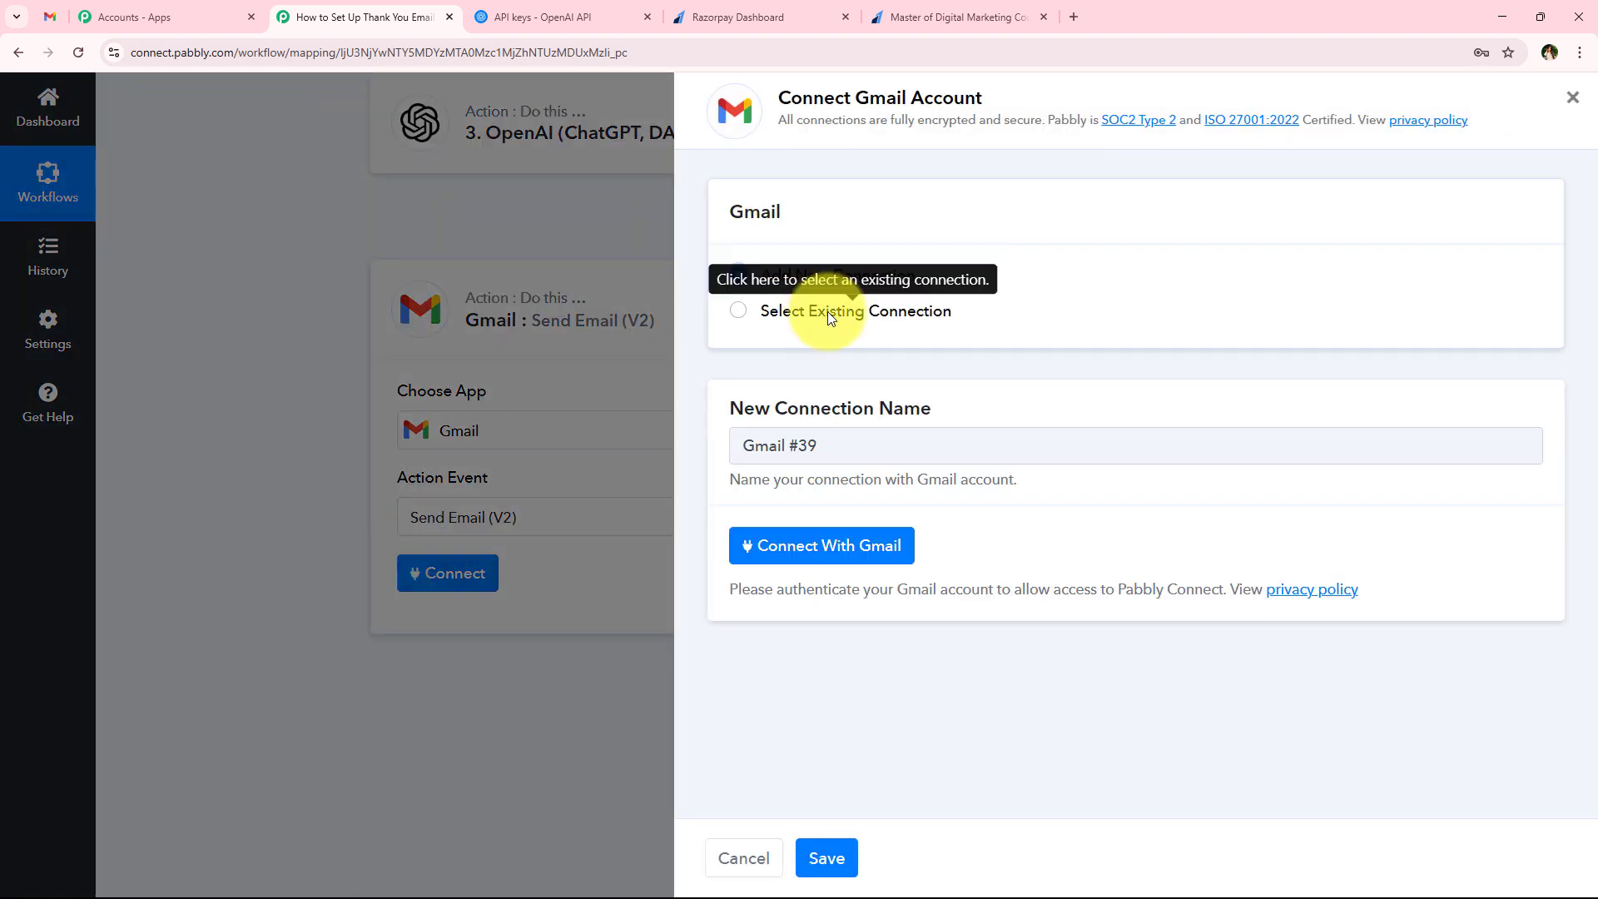
{"action": "left_click", "coordinate": [827, 311]}
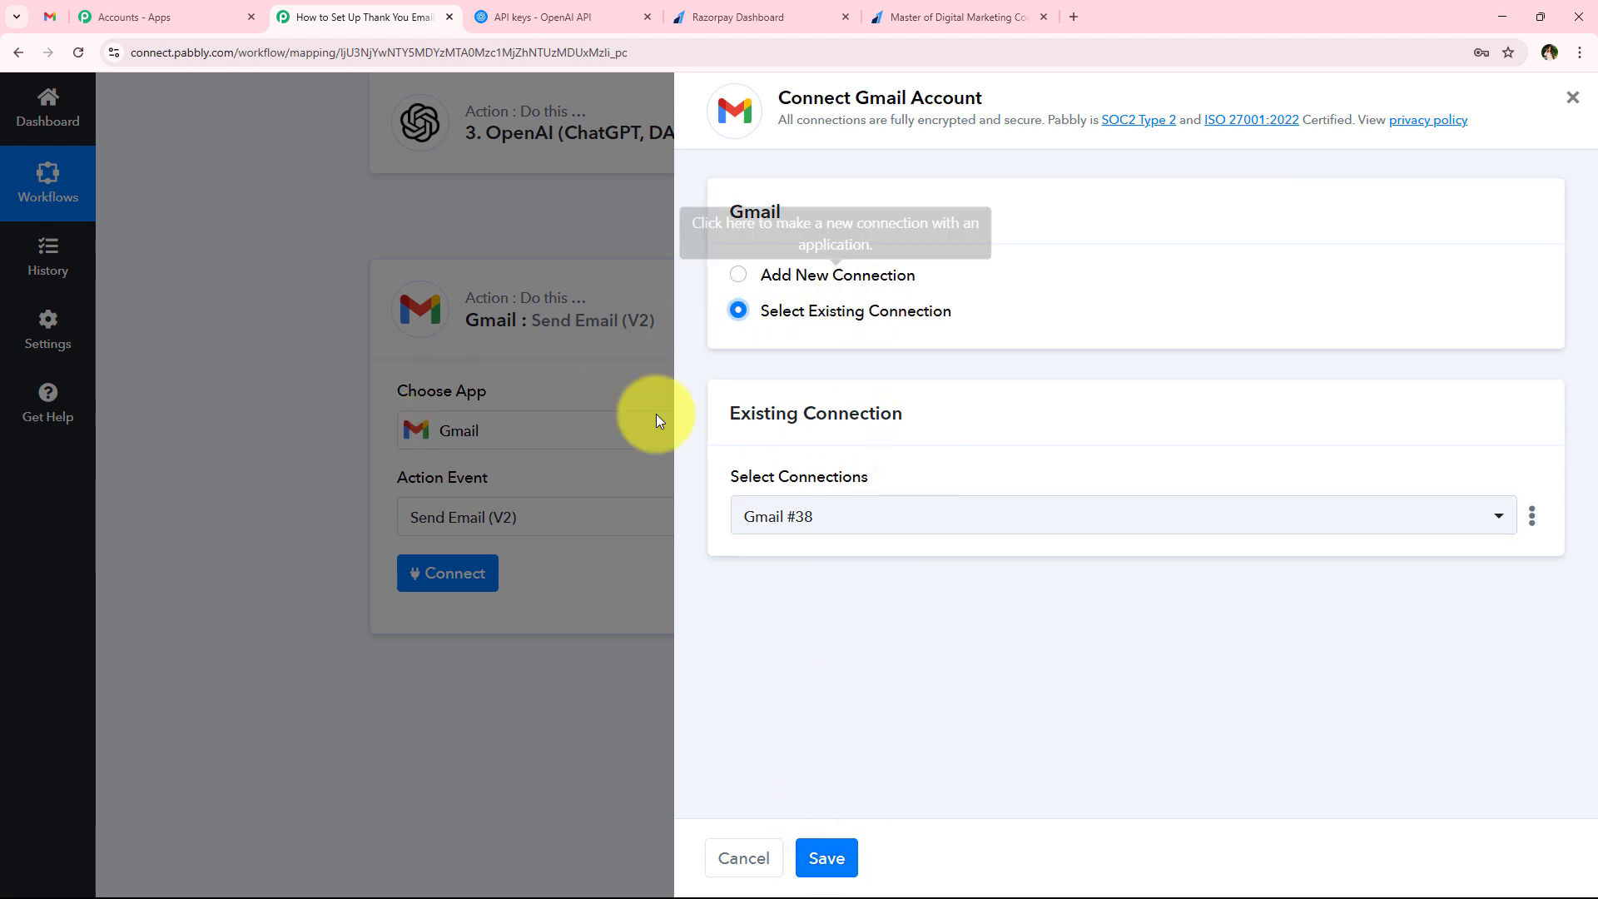
{"action": "left_click", "coordinate": [780, 277]}
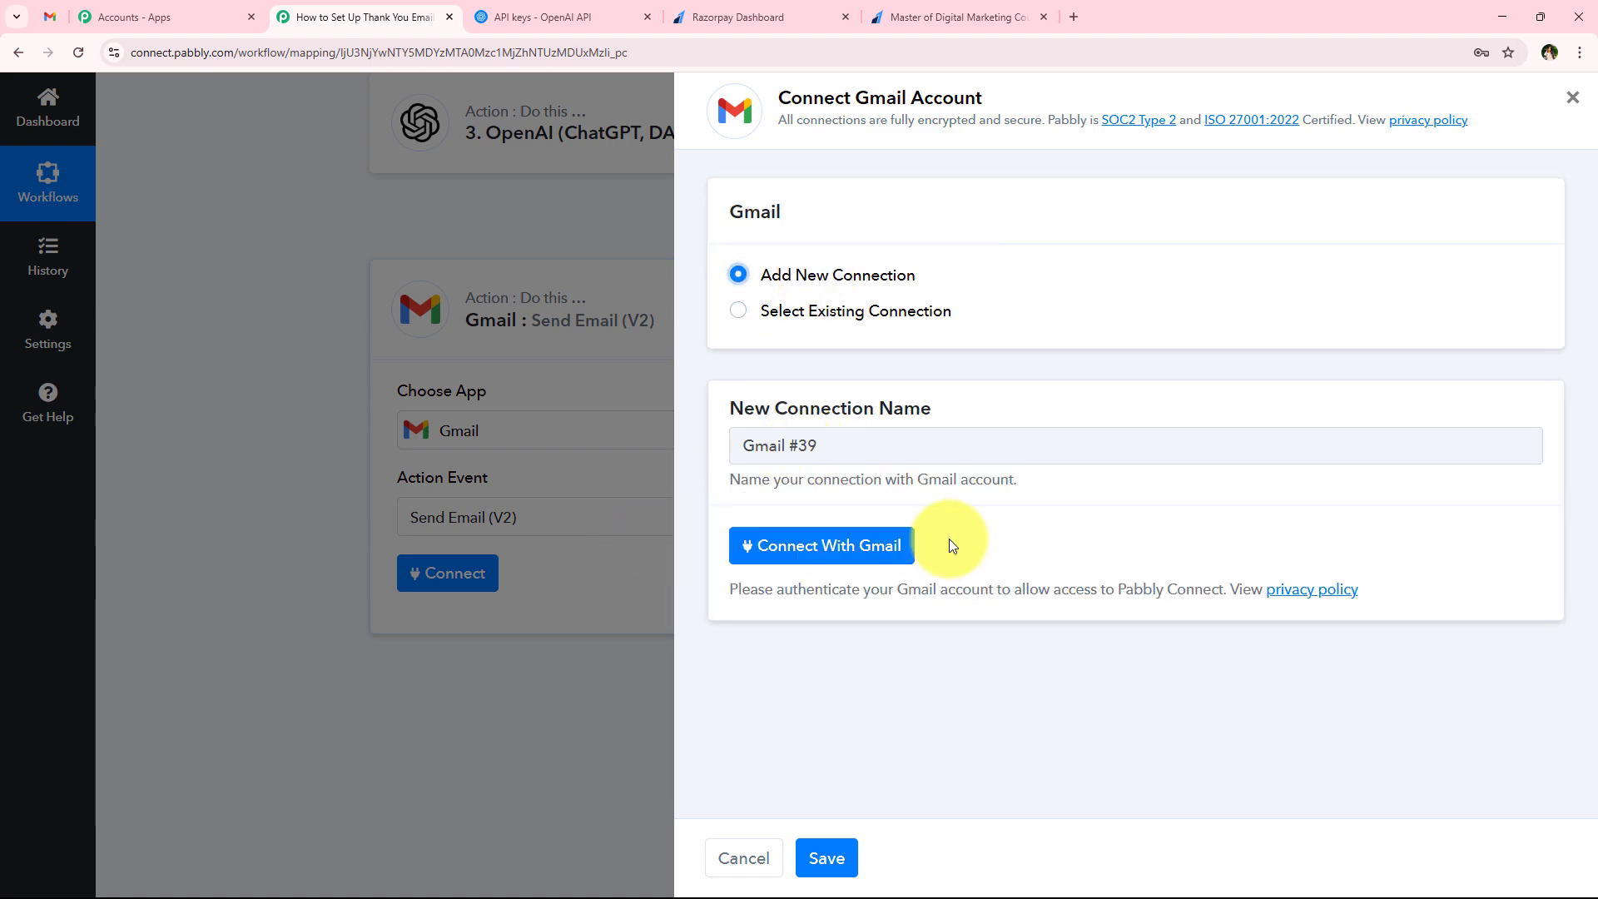
{"action": "left_click", "coordinate": [767, 546]}
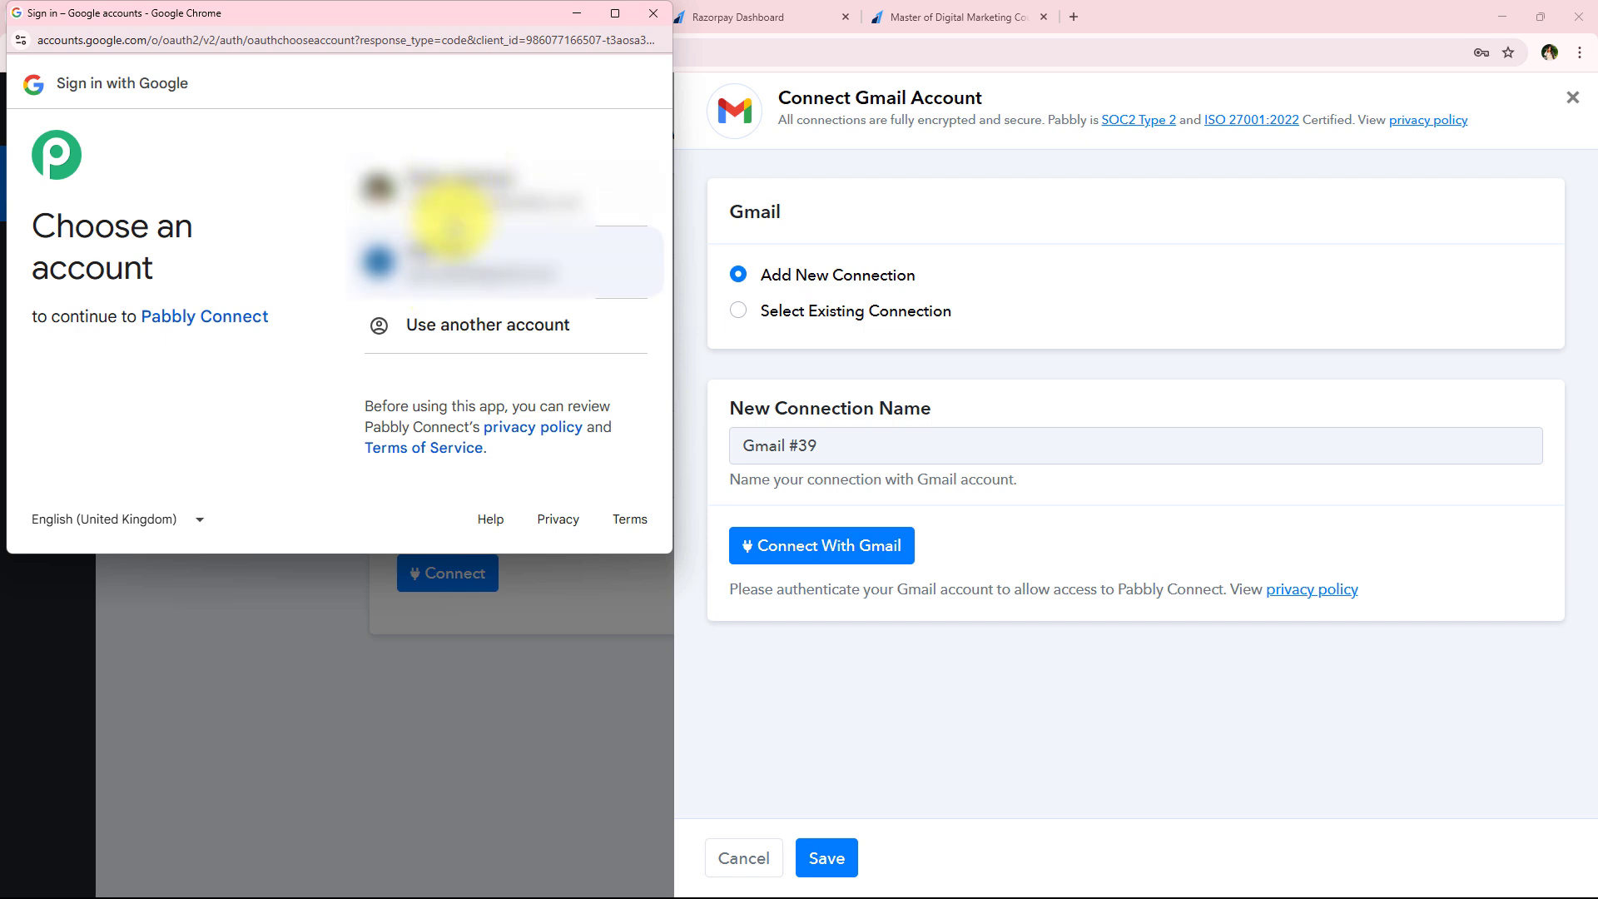
{"action": "left_click", "coordinate": [457, 212]}
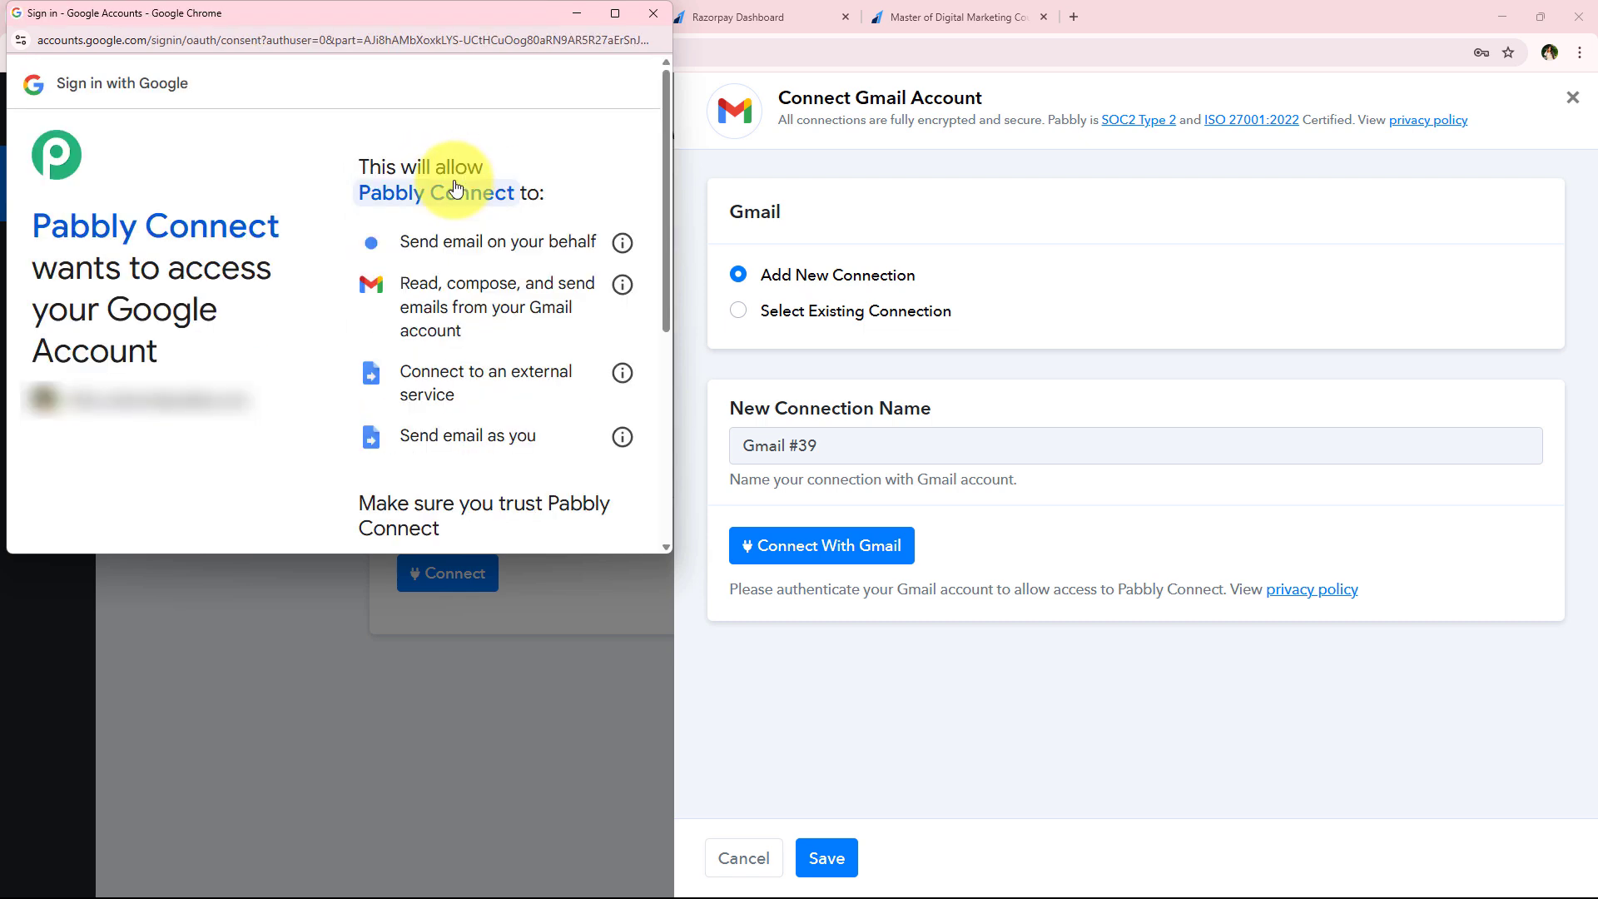
{"action": "left_click_drag", "start_coordinate": [666, 163], "coordinate": [677, 401]}
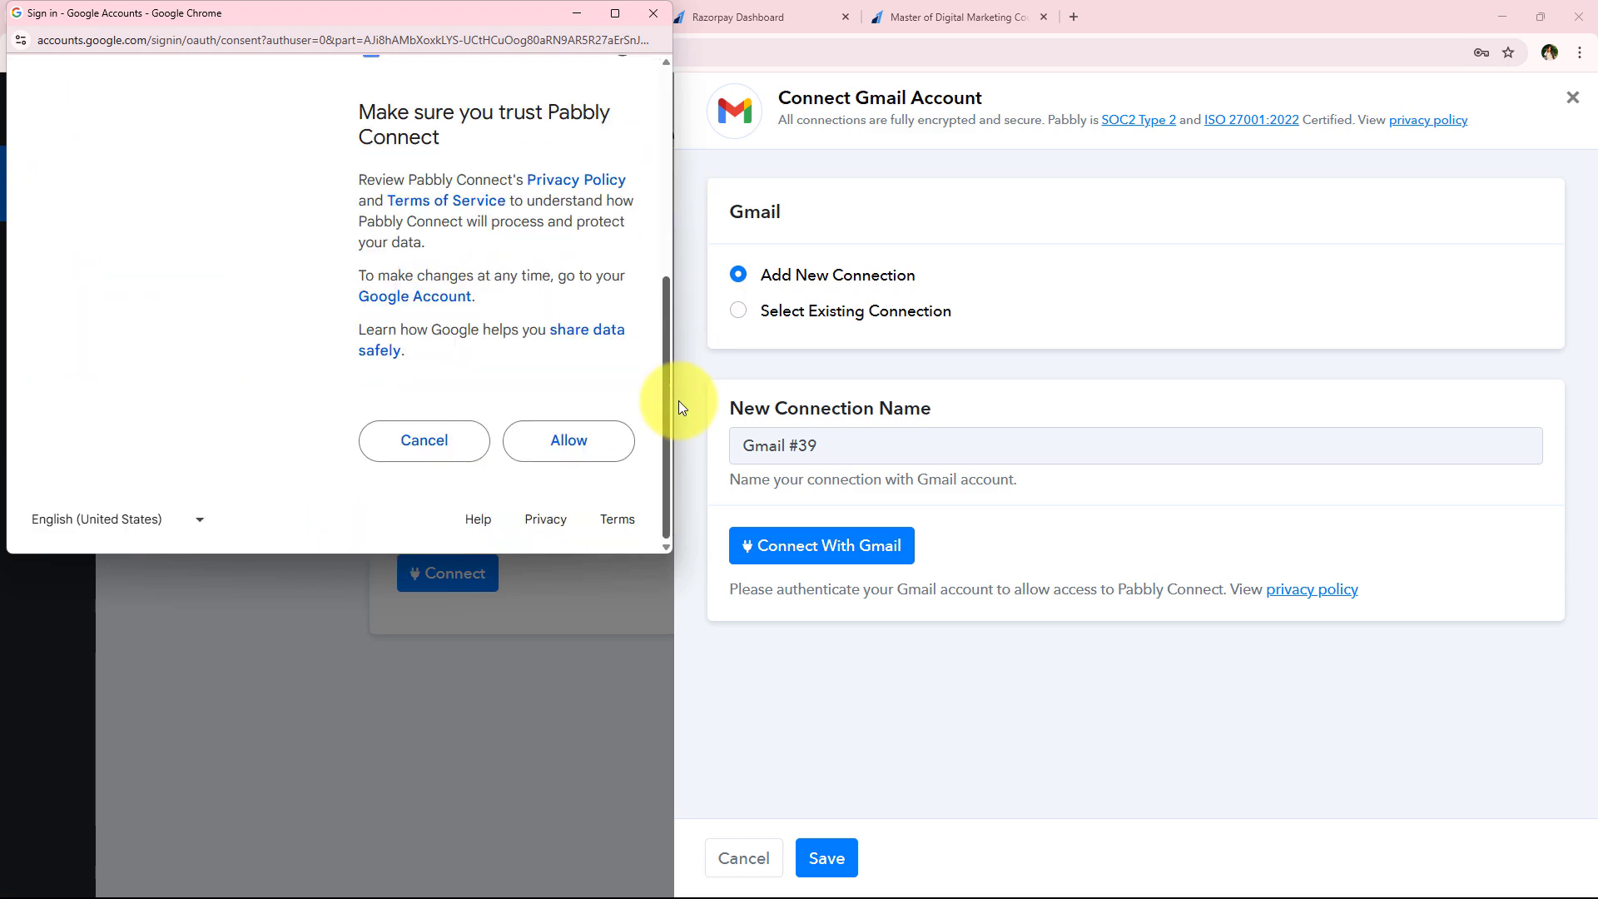
{"action": "left_click", "coordinate": [578, 456]}
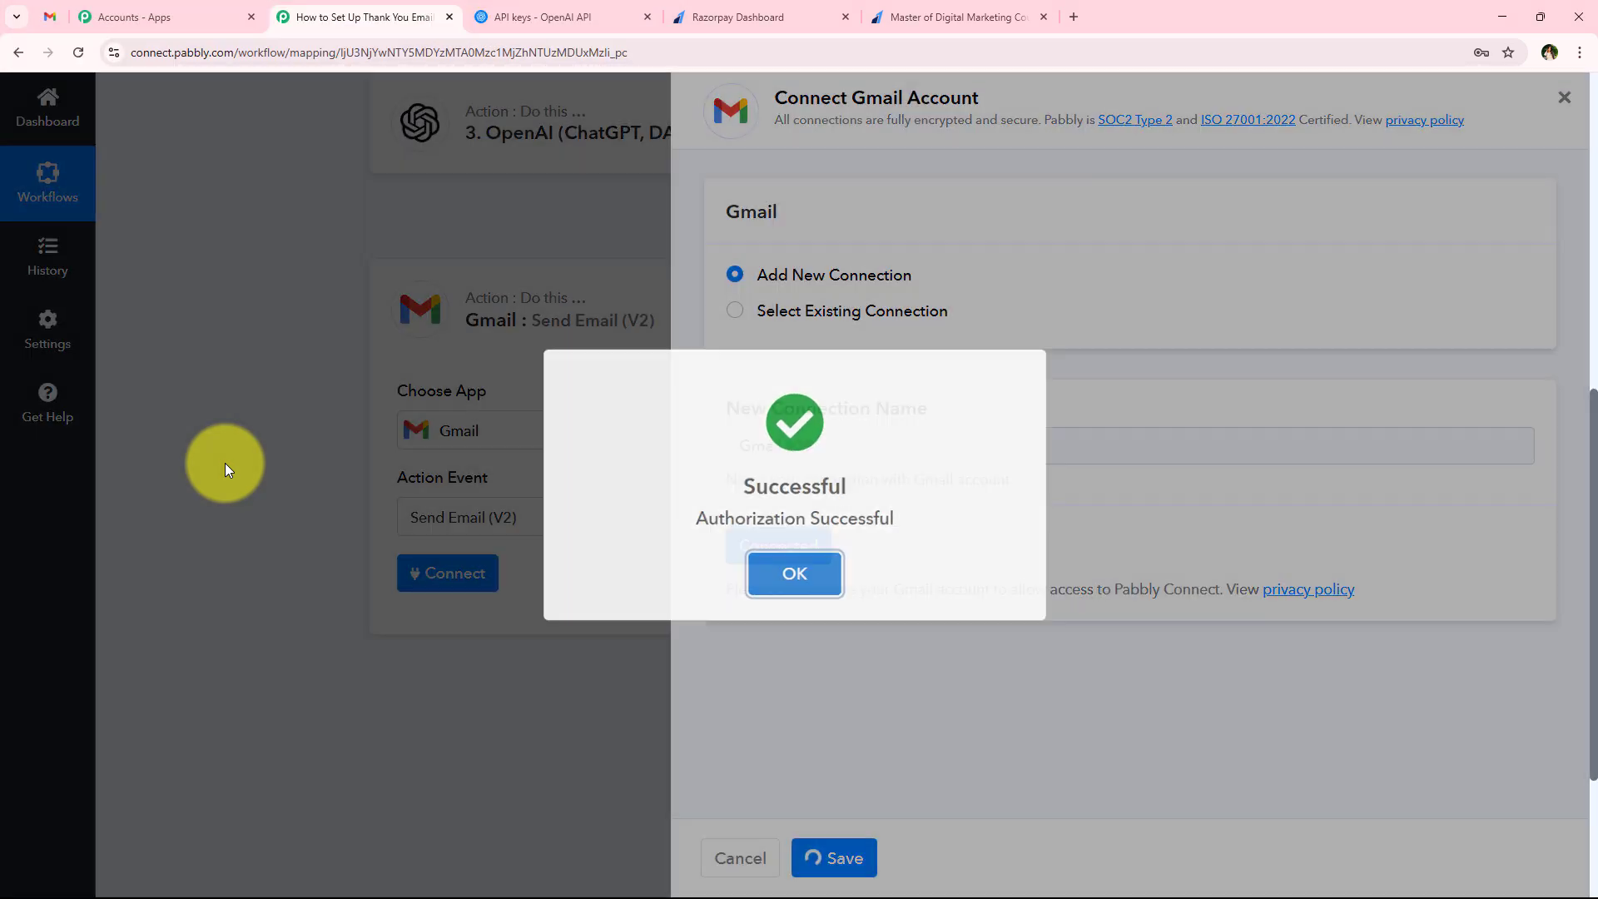
Map Razorpay's Payload Payment Entity Notes Email to Gmail's Recipient Email Addresses, searching the previous data for @
{"action": "scroll", "coordinate": [242, 563], "scroll_direction": "down", "scroll_amount": 2}
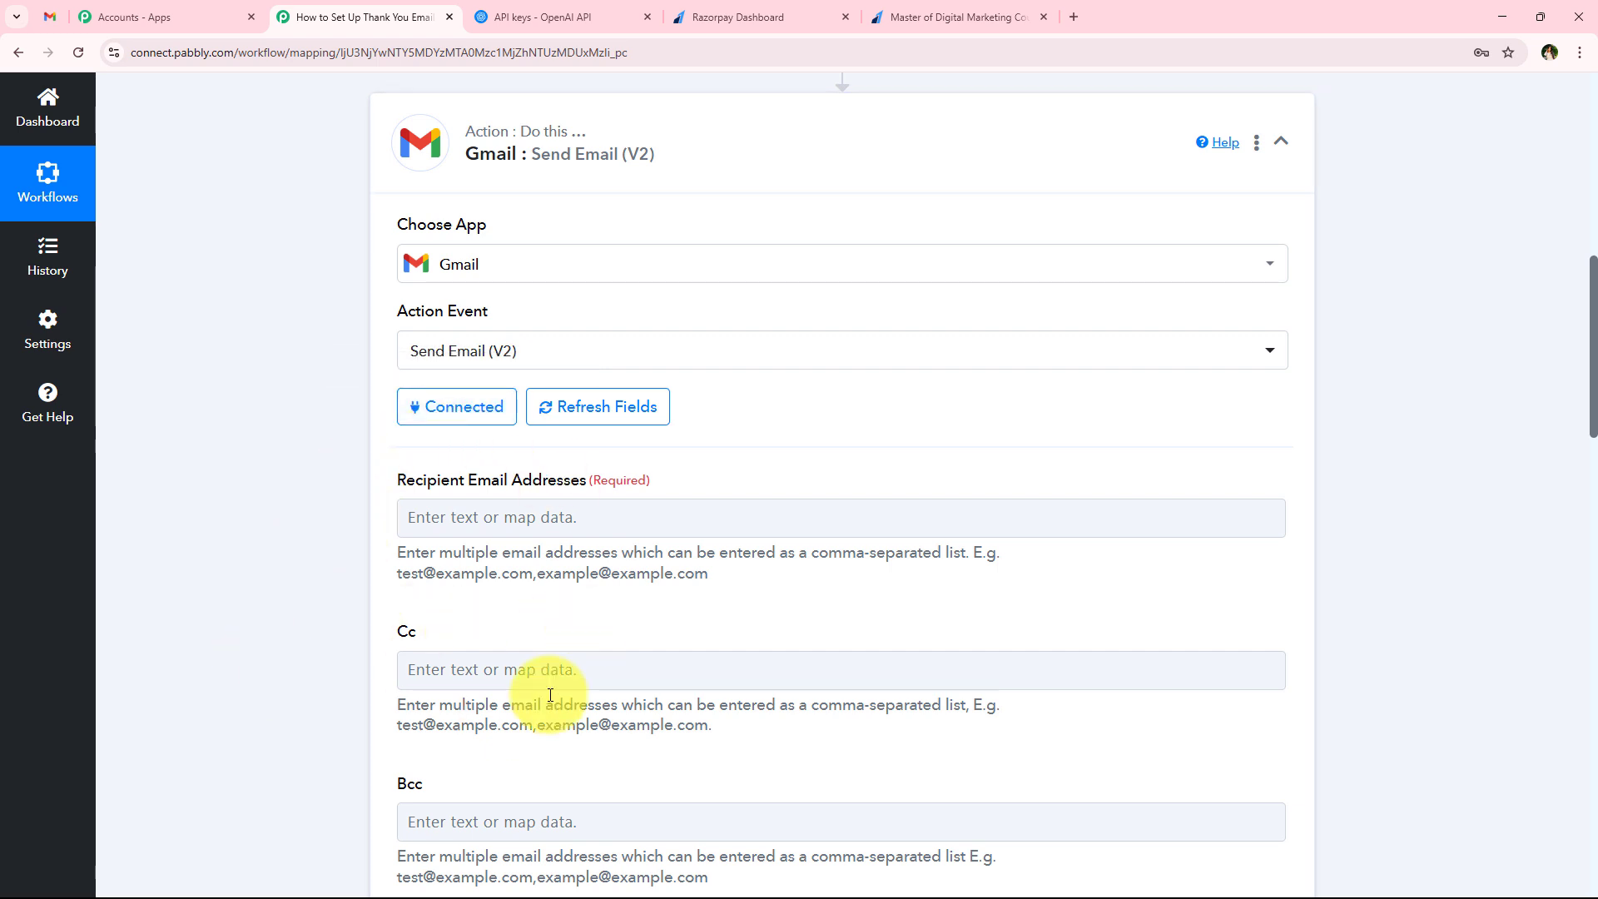
{"action": "left_click_drag", "start_coordinate": [386, 481], "coordinate": [587, 471]}
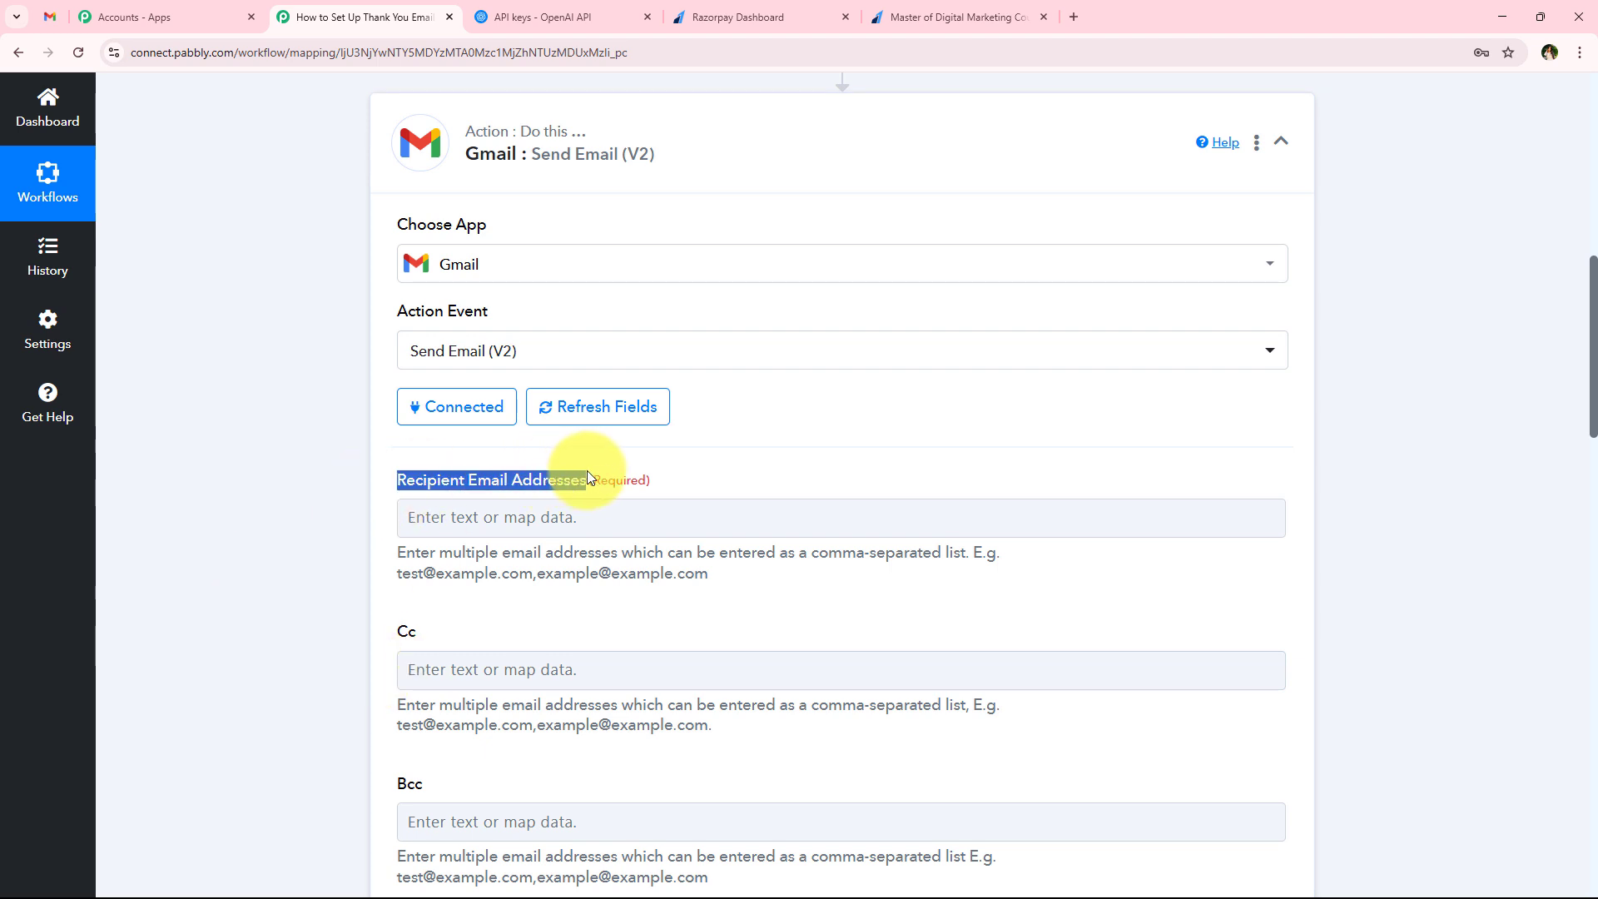
{"action": "left_click", "coordinate": [571, 517]}
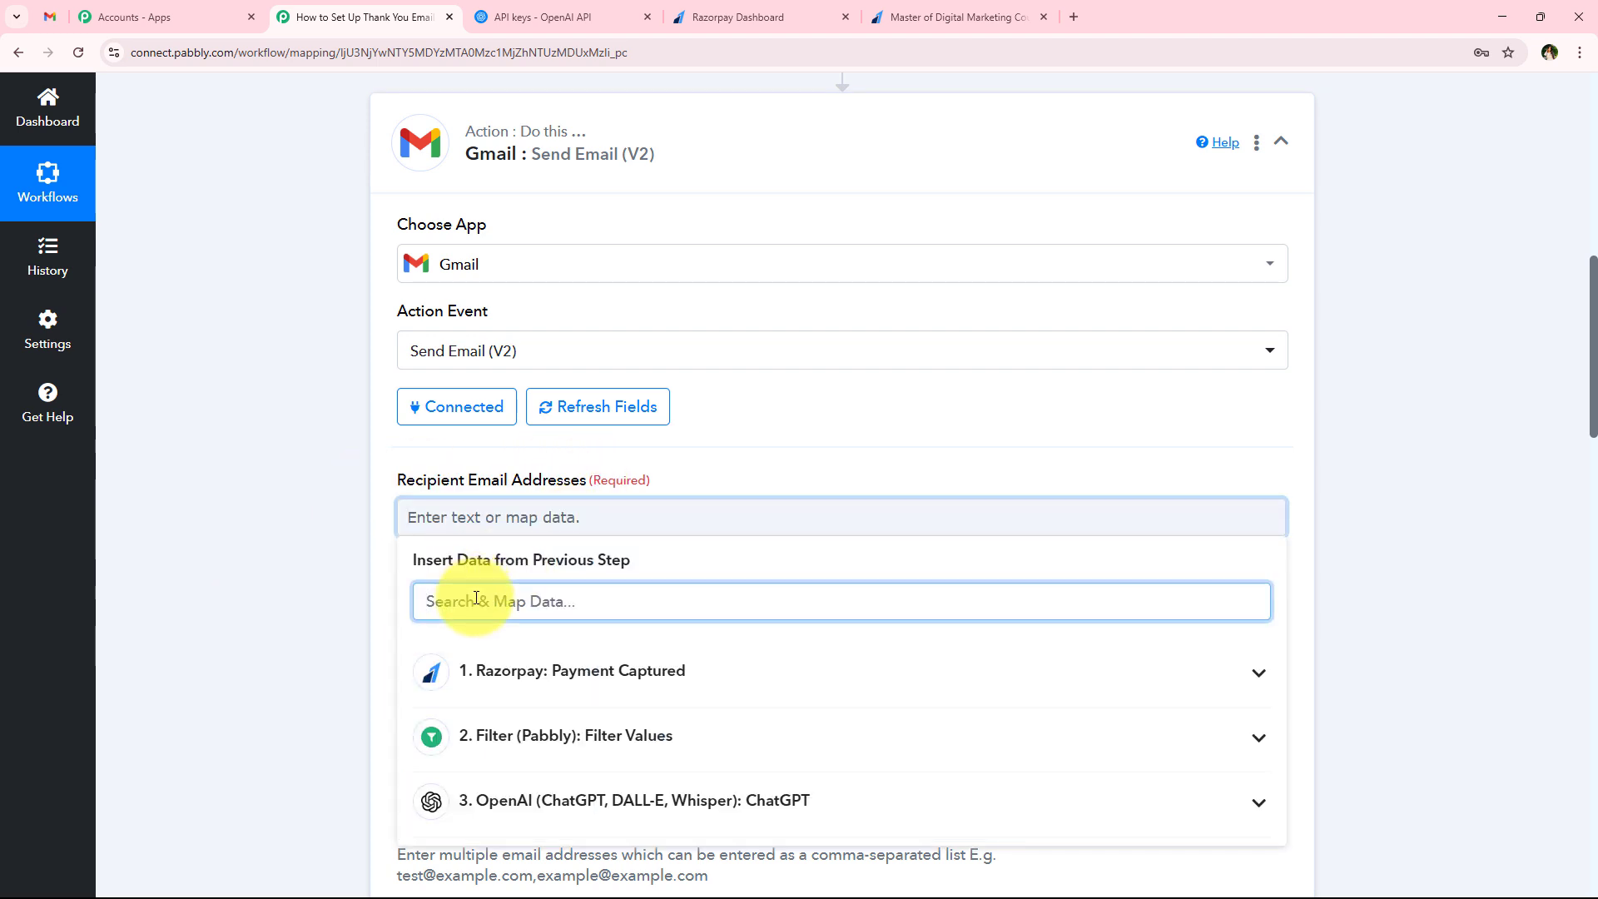
{"action": "type", "text": "@"}
{"action": "left_click", "coordinate": [885, 822]}
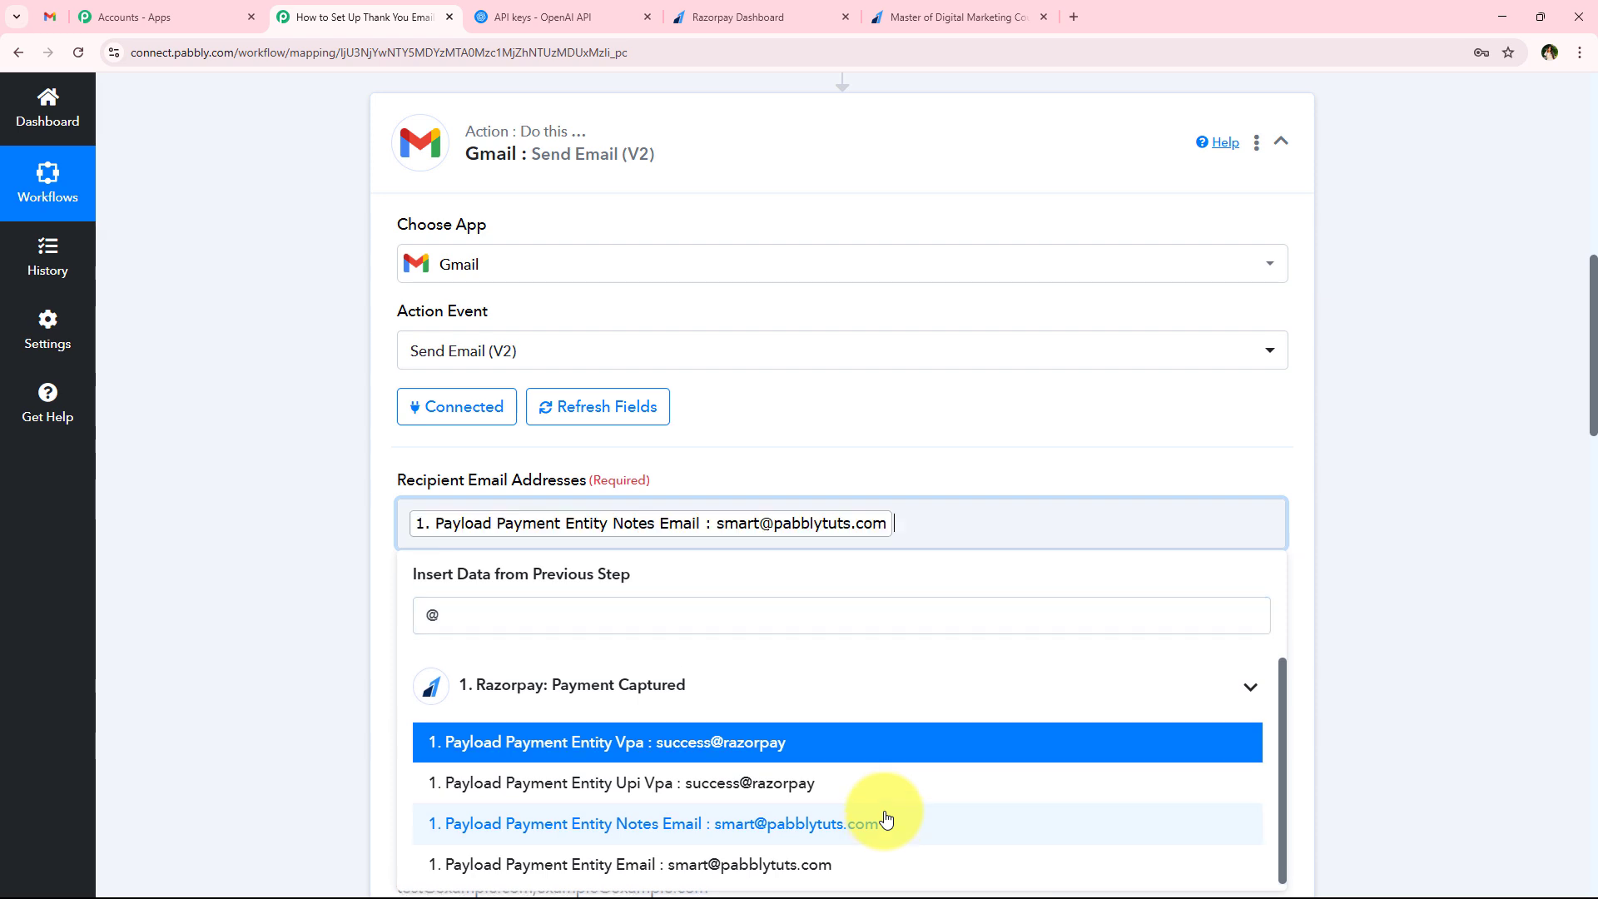
{"action": "left_click", "coordinate": [353, 591]}
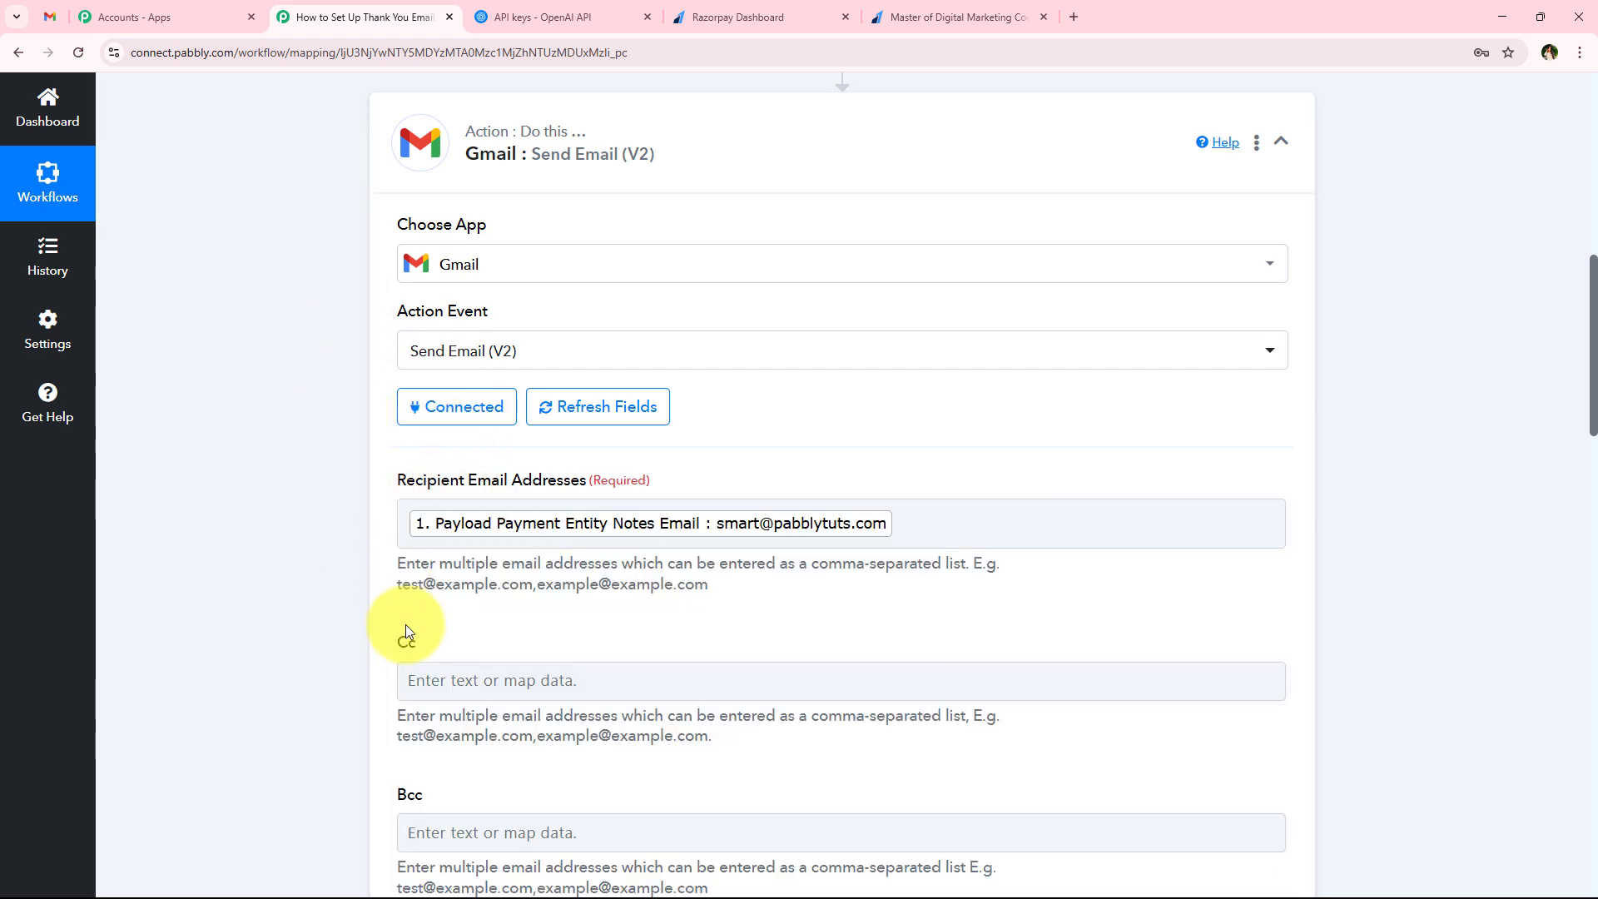
{"action": "left_click_drag", "start_coordinate": [398, 795], "coordinate": [426, 798]}
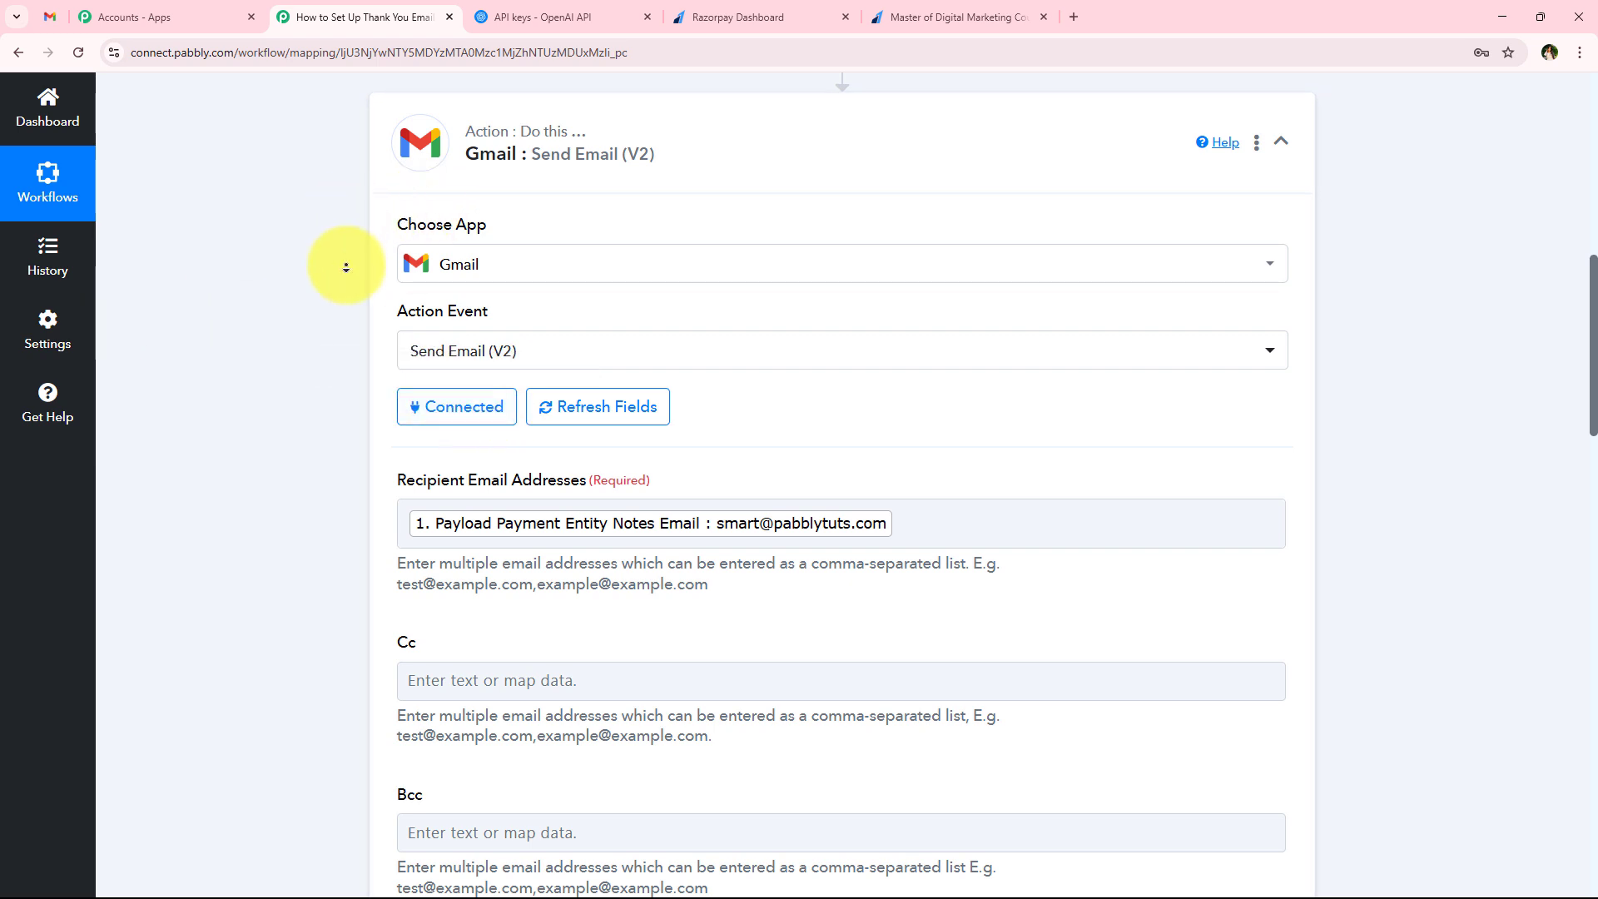
Check the Gmail action's Sender Email Address choices and the previous-step data offered for Sender Name
{"action": "scroll", "coordinate": [344, 214], "scroll_direction": "down", "scroll_amount": 8}
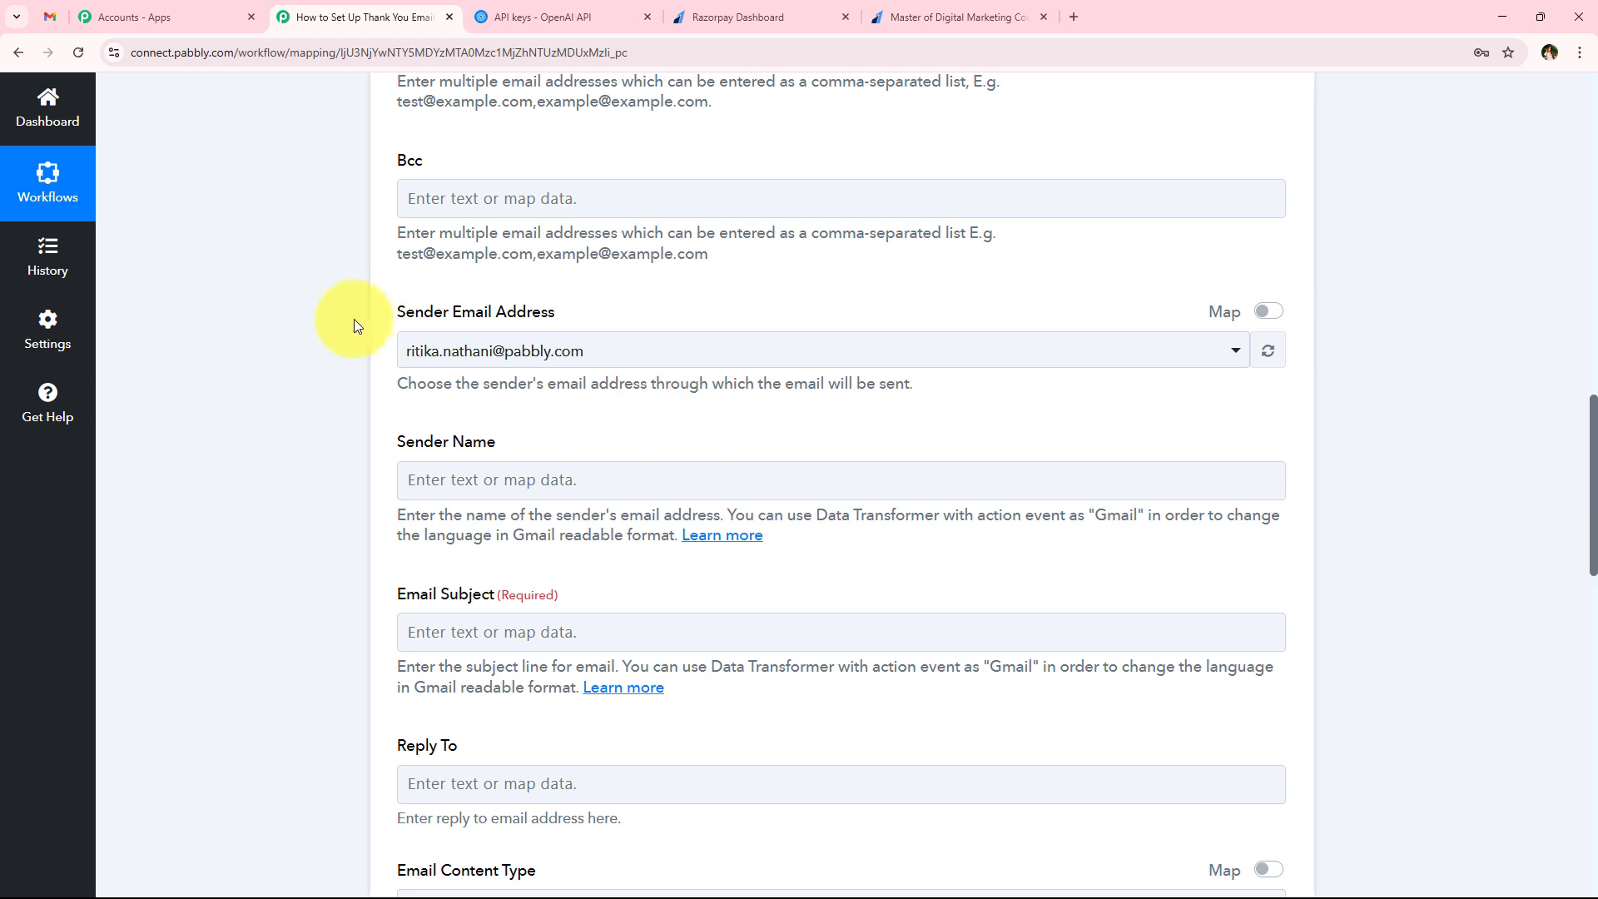
{"action": "left_click_drag", "start_coordinate": [396, 312], "coordinate": [582, 304]}
{"action": "left_click", "coordinate": [581, 307]}
{"action": "left_click", "coordinate": [596, 354]}
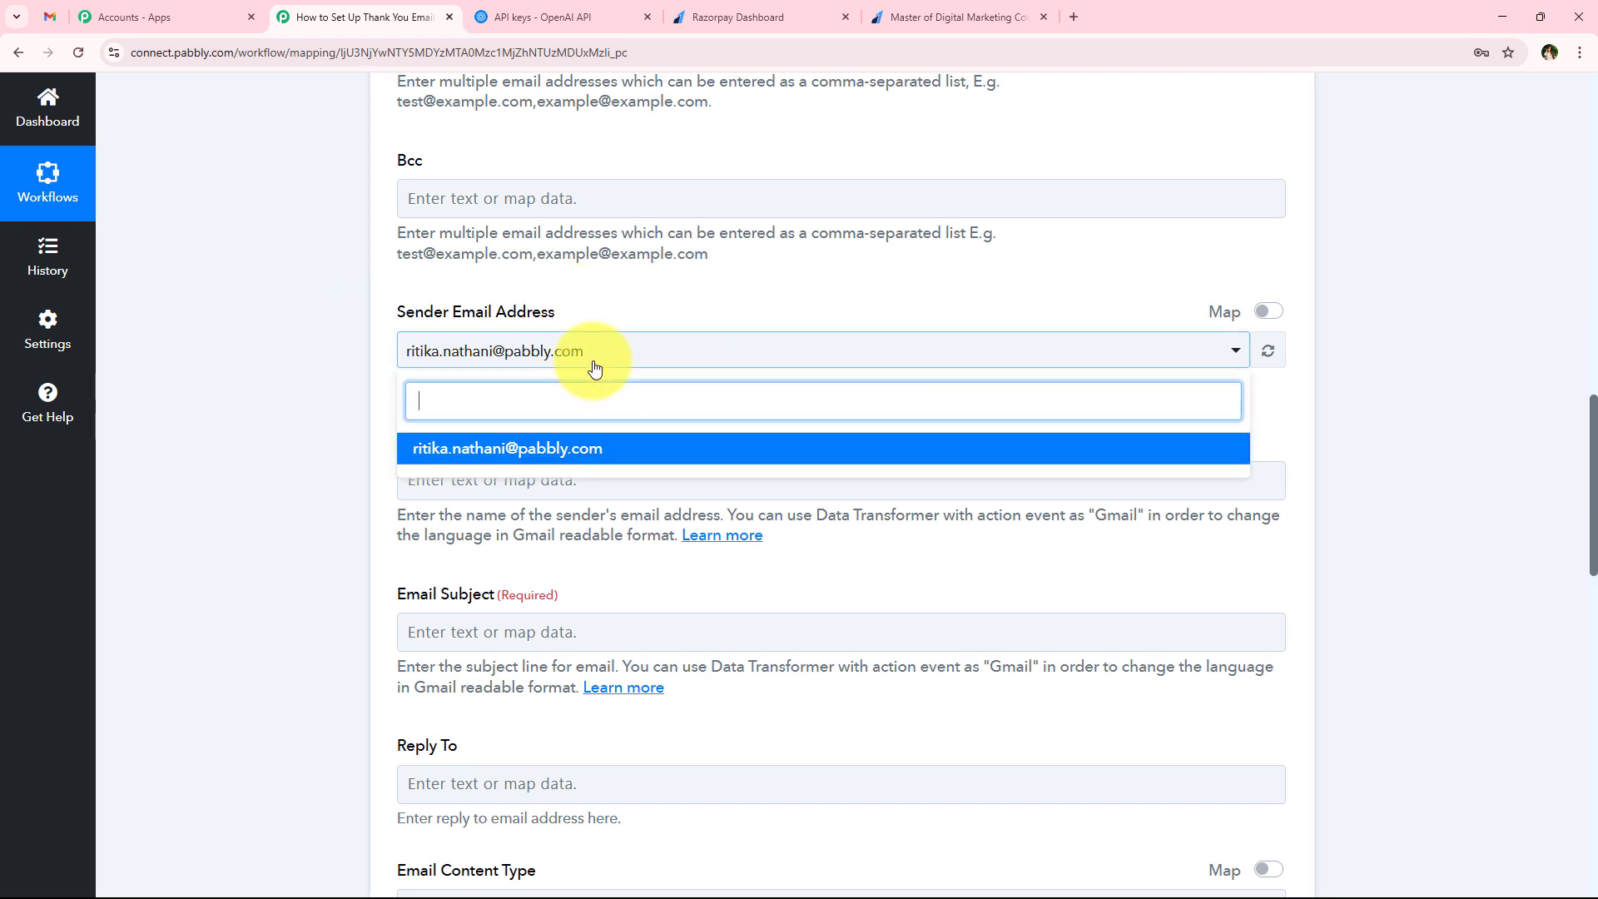
{"action": "left_click", "coordinate": [395, 432]}
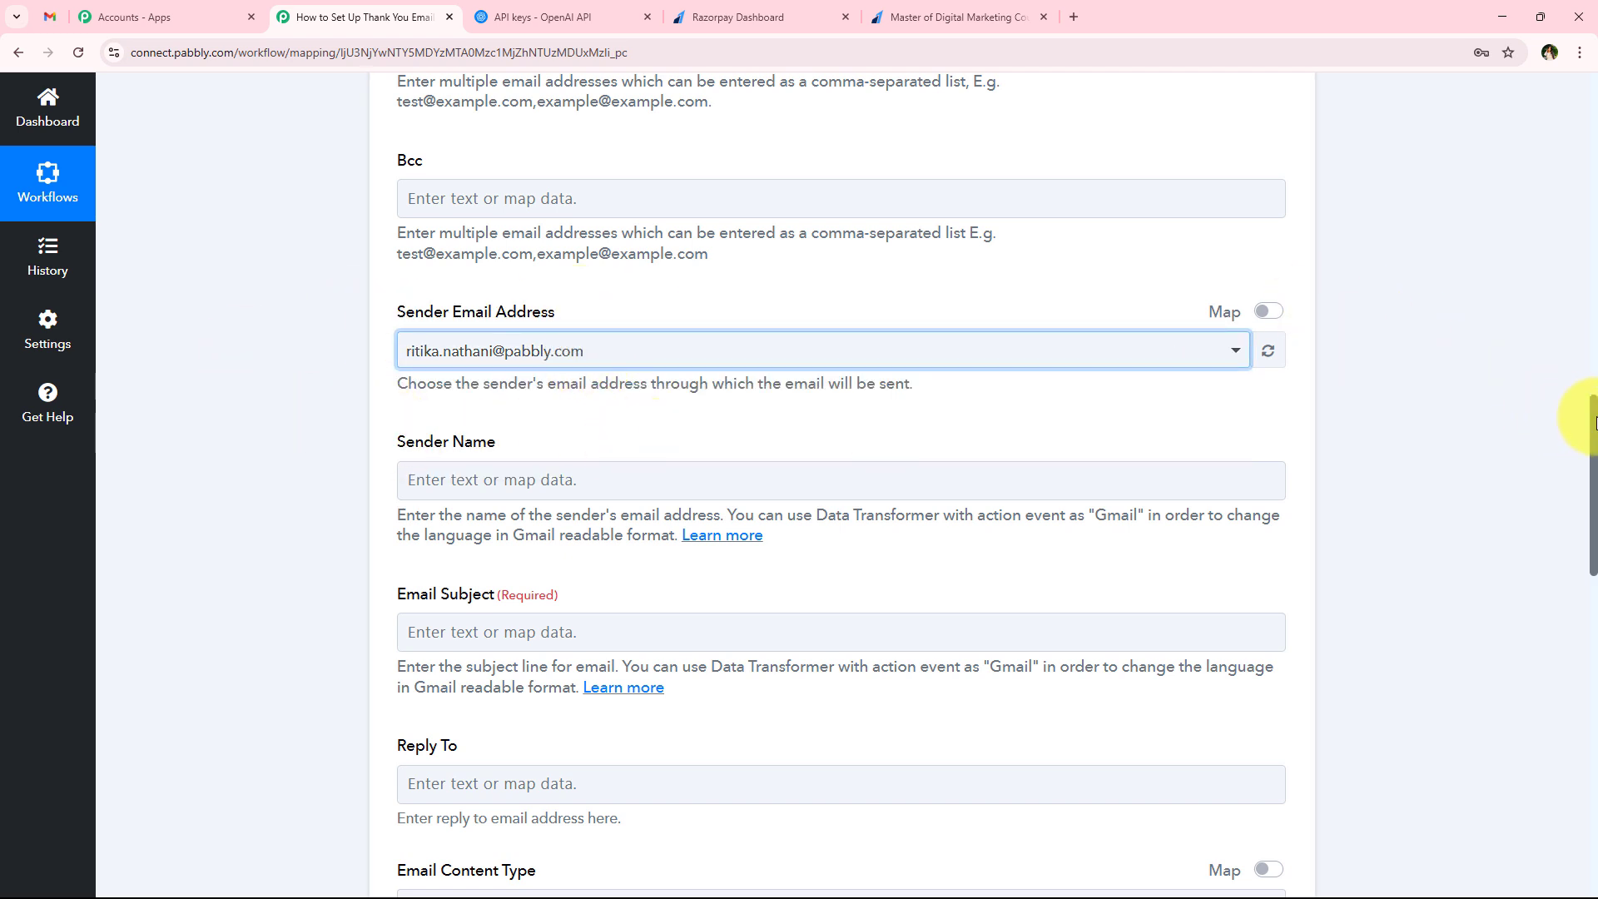
{"action": "left_click_drag", "start_coordinate": [1594, 420], "coordinate": [1592, 476]}
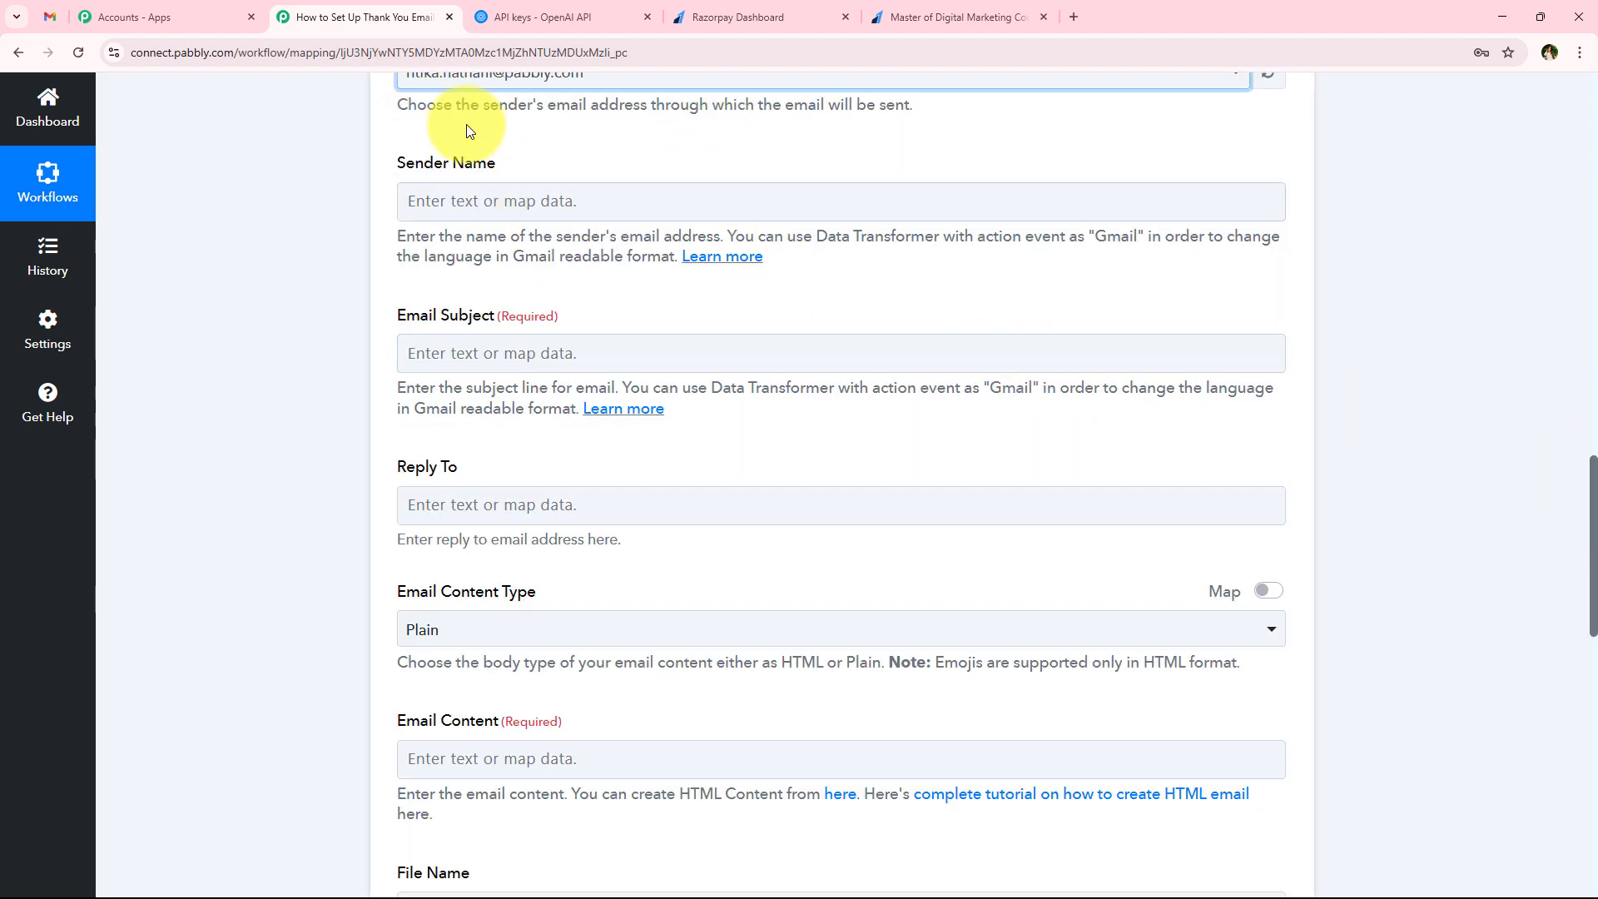
{"action": "left_click", "coordinate": [604, 200]}
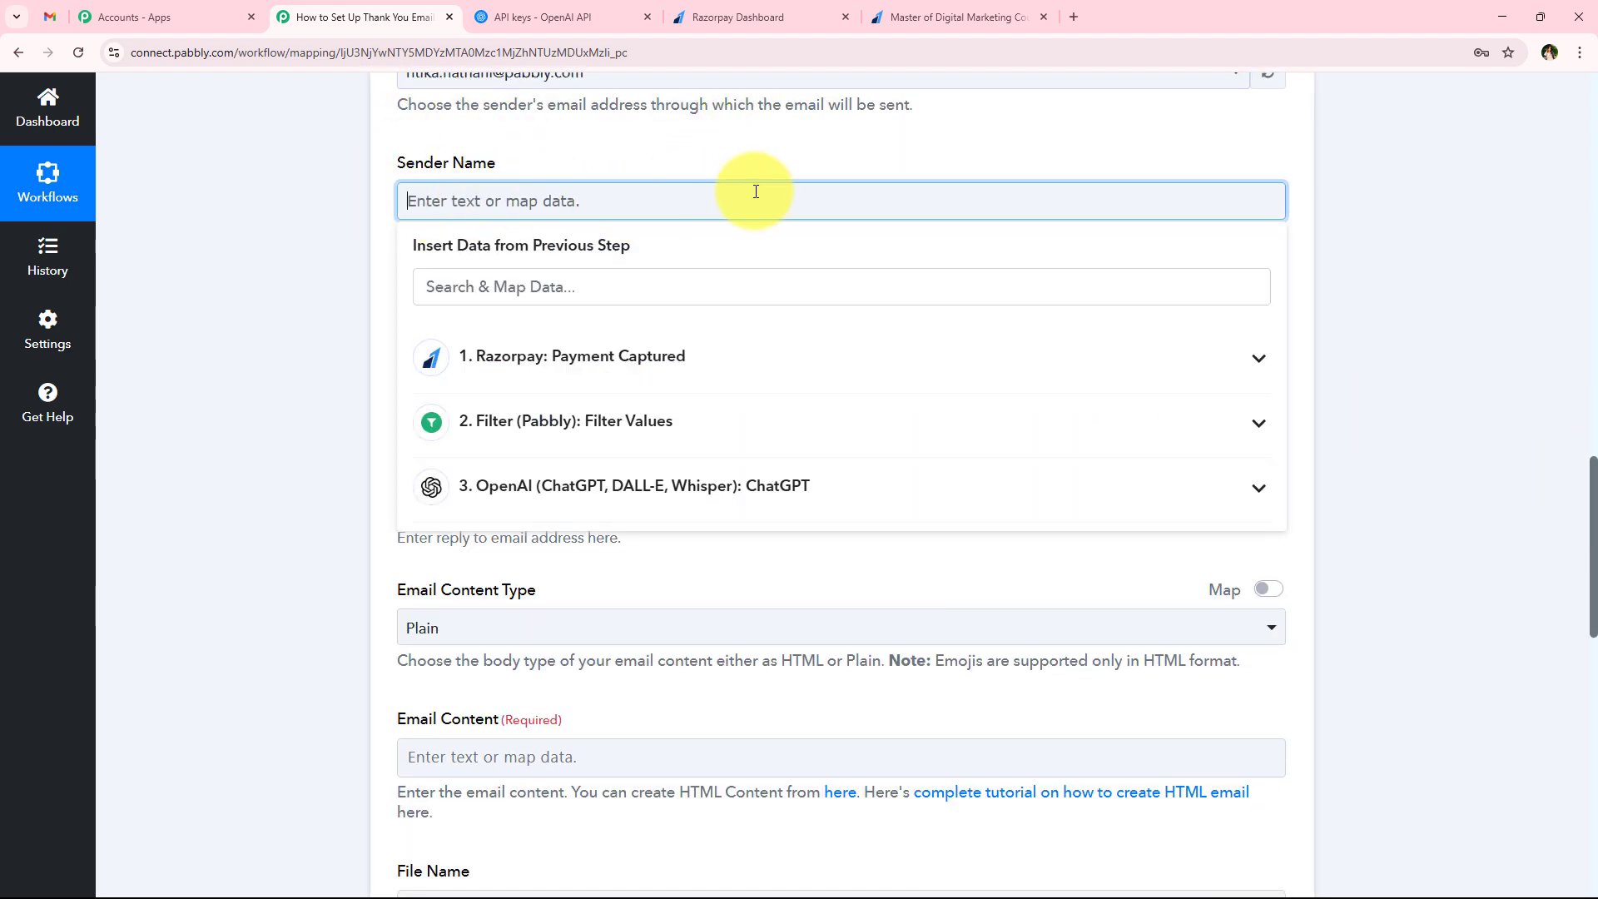
{"action": "left_click", "coordinate": [624, 167]}
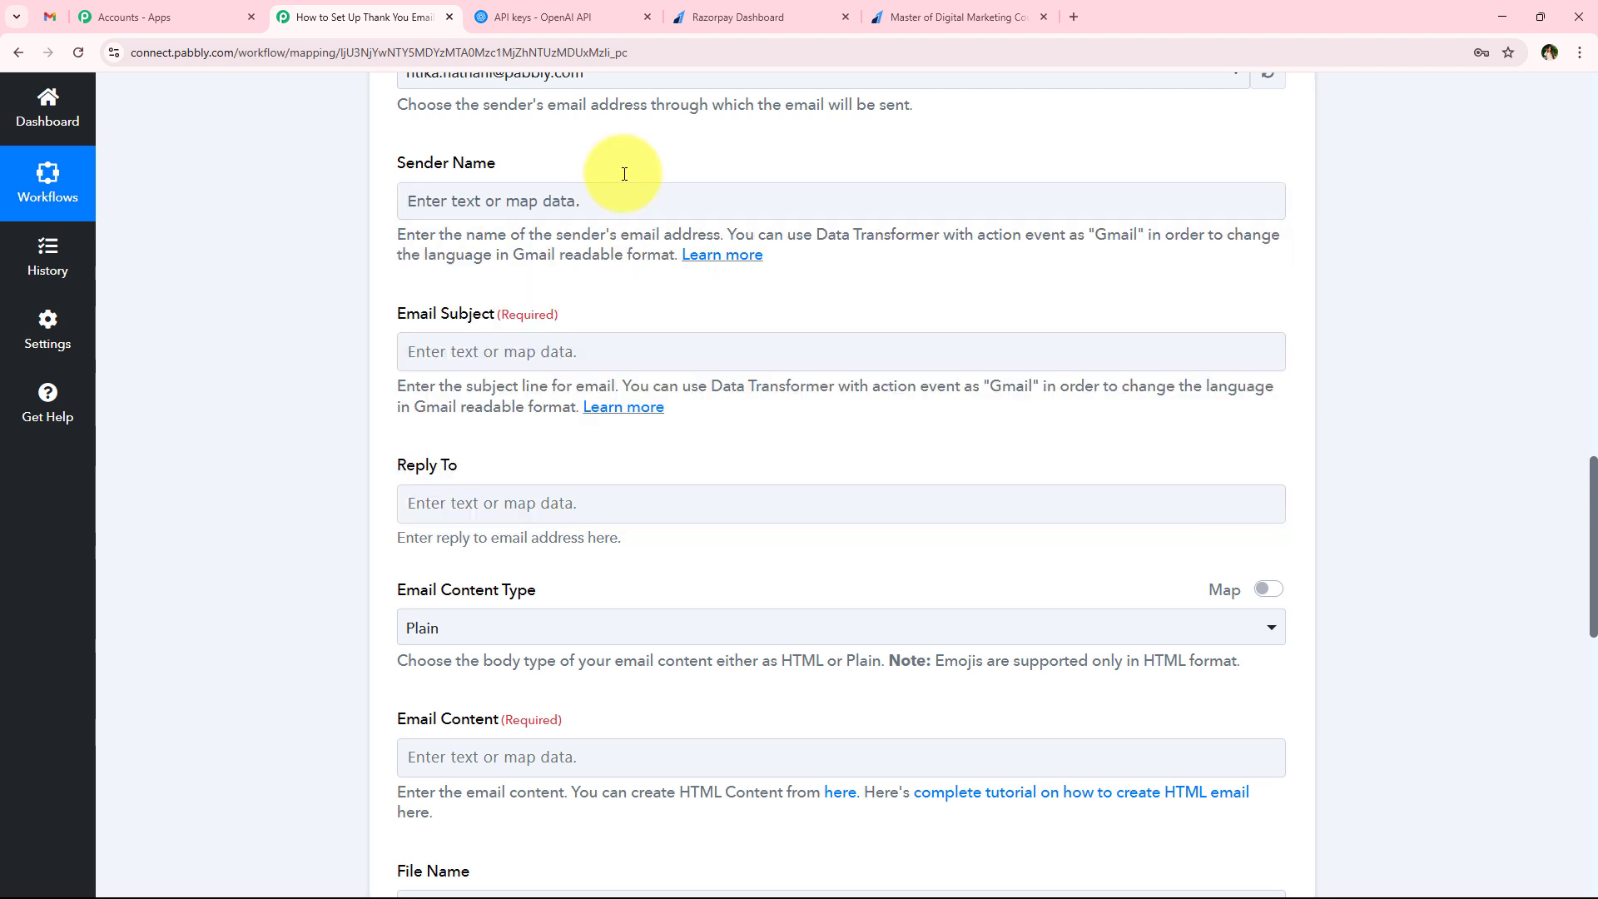
Map ChatGPT's Choices 0 Message Content Subject to Gmail's Email Subject
{"action": "scroll", "coordinate": [258, 258], "scroll_direction": "down", "scroll_amount": 1}
{"action": "scroll", "coordinate": [271, 260], "scroll_direction": "down", "scroll_amount": 1}
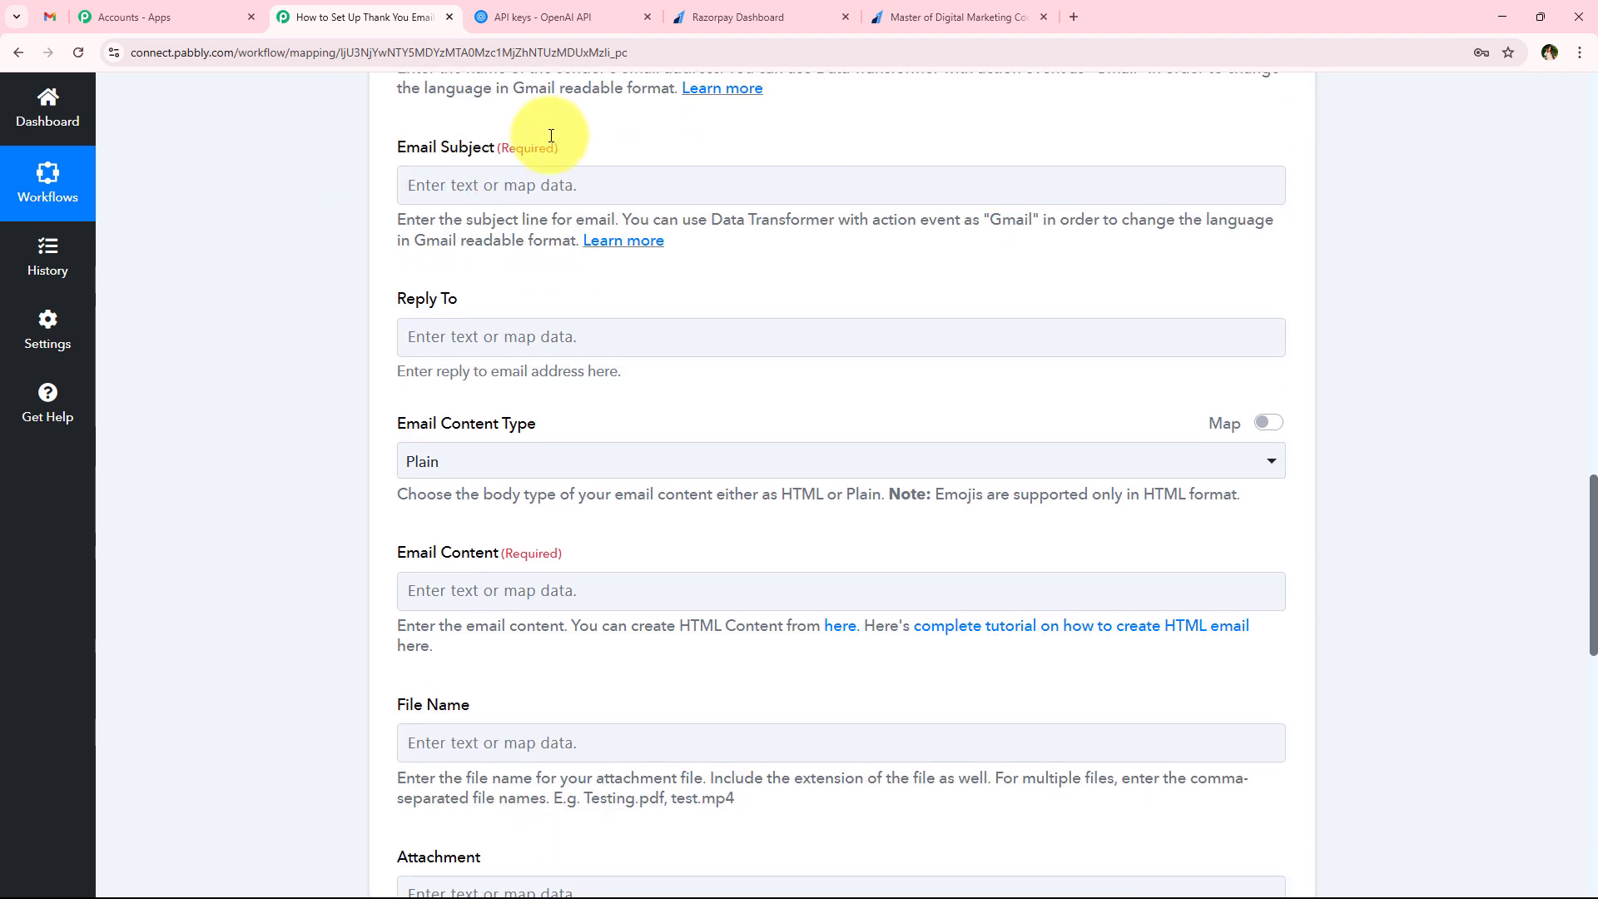
{"action": "left_click", "coordinate": [512, 185]}
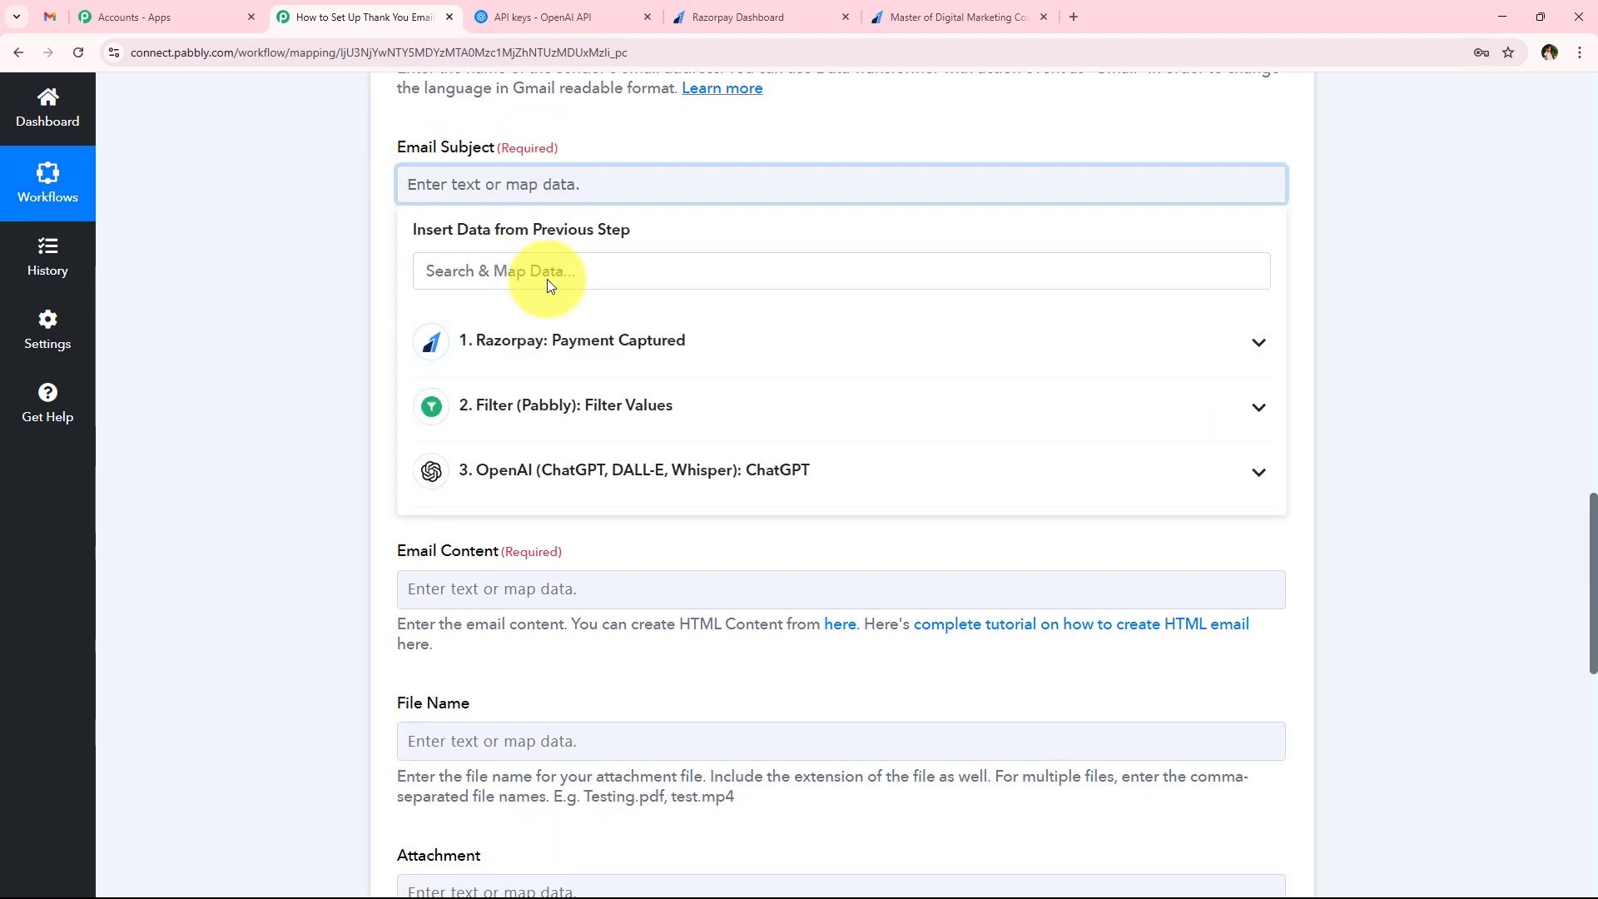
{"action": "left_click", "coordinate": [567, 475]}
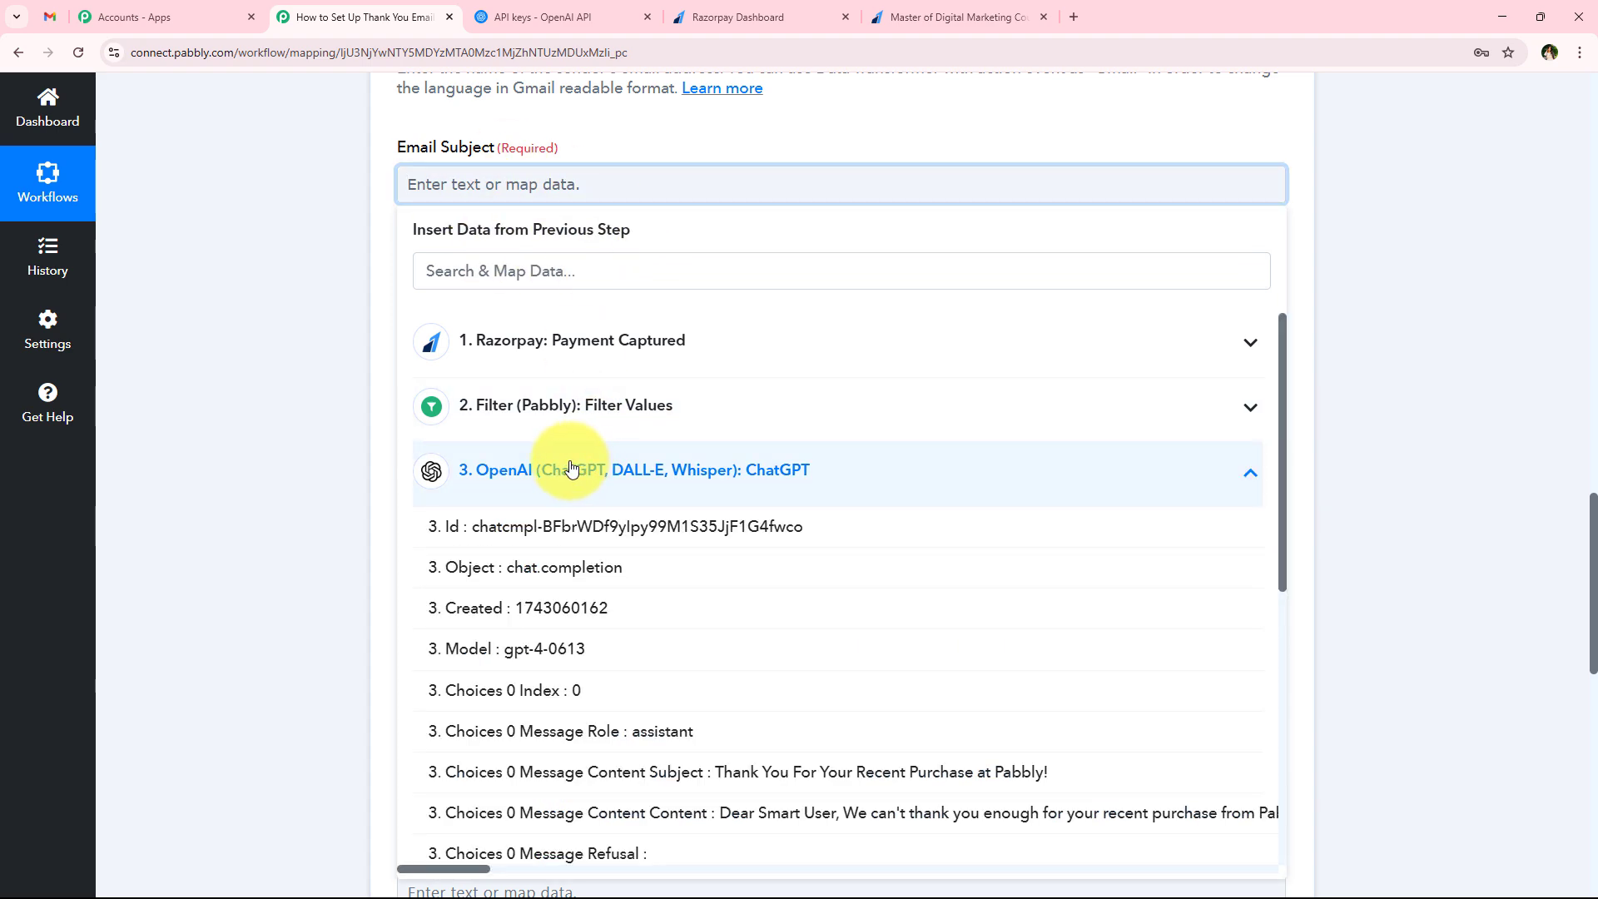
{"action": "left_click", "coordinate": [583, 773]}
{"action": "left_click", "coordinate": [291, 431]}
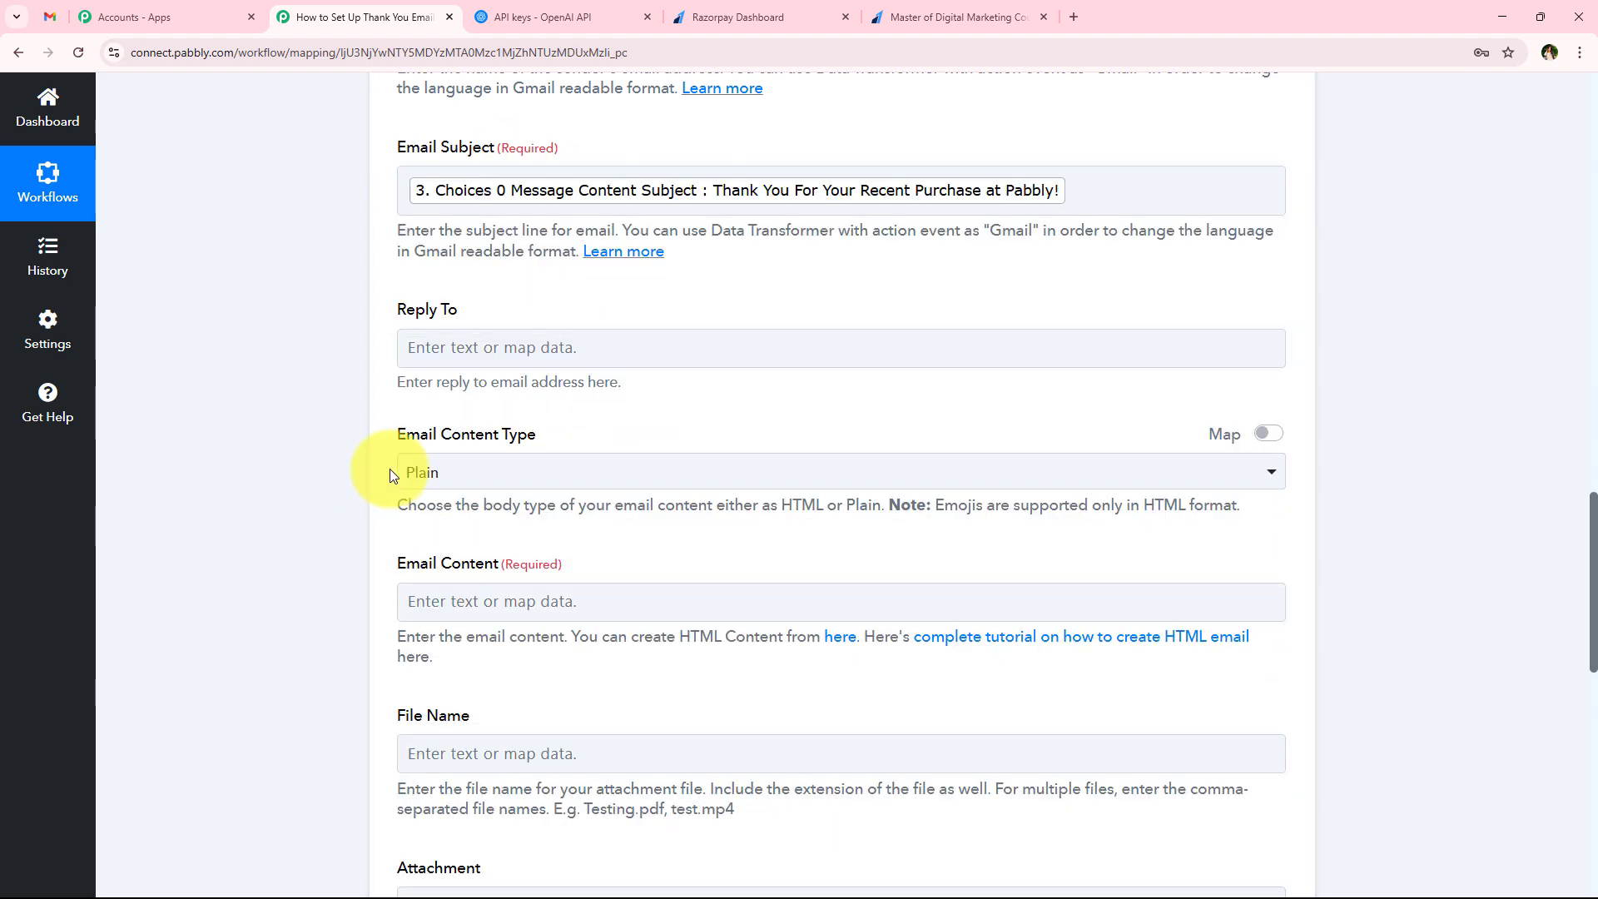
Set the Gmail action's Email Content Type to Plain
{"action": "scroll", "coordinate": [405, 398], "scroll_direction": "down", "scroll_amount": 1}
{"action": "left_click_drag", "start_coordinate": [400, 225], "coordinate": [488, 229]}
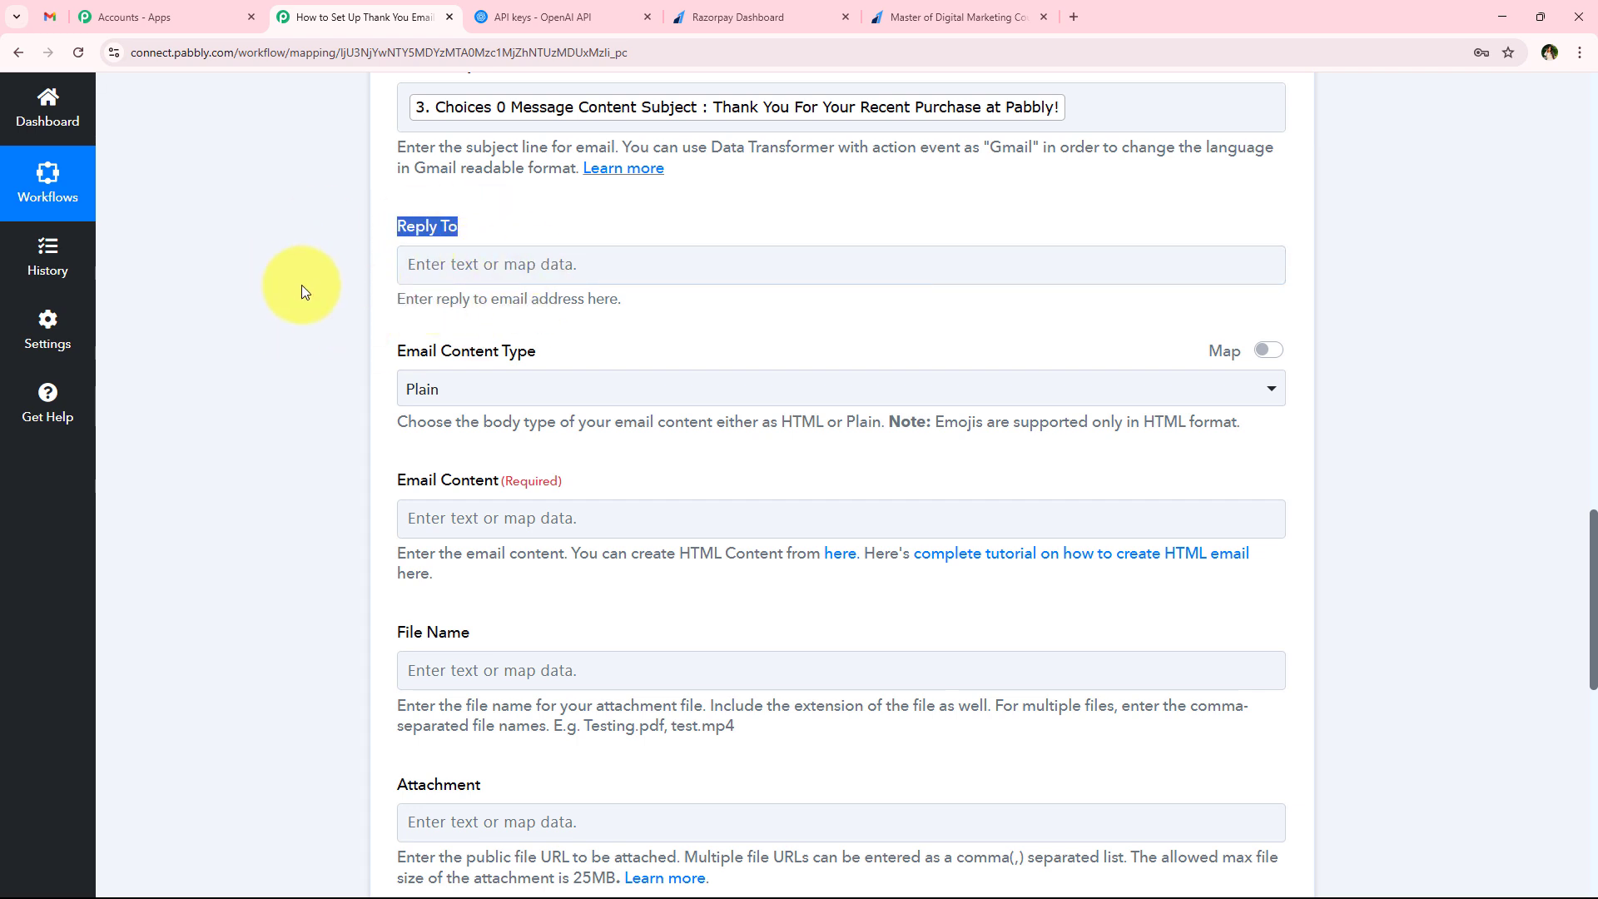
{"action": "scroll", "coordinate": [358, 342], "scroll_direction": "down", "scroll_amount": 1}
{"action": "left_click_drag", "start_coordinate": [389, 268], "coordinate": [582, 264]}
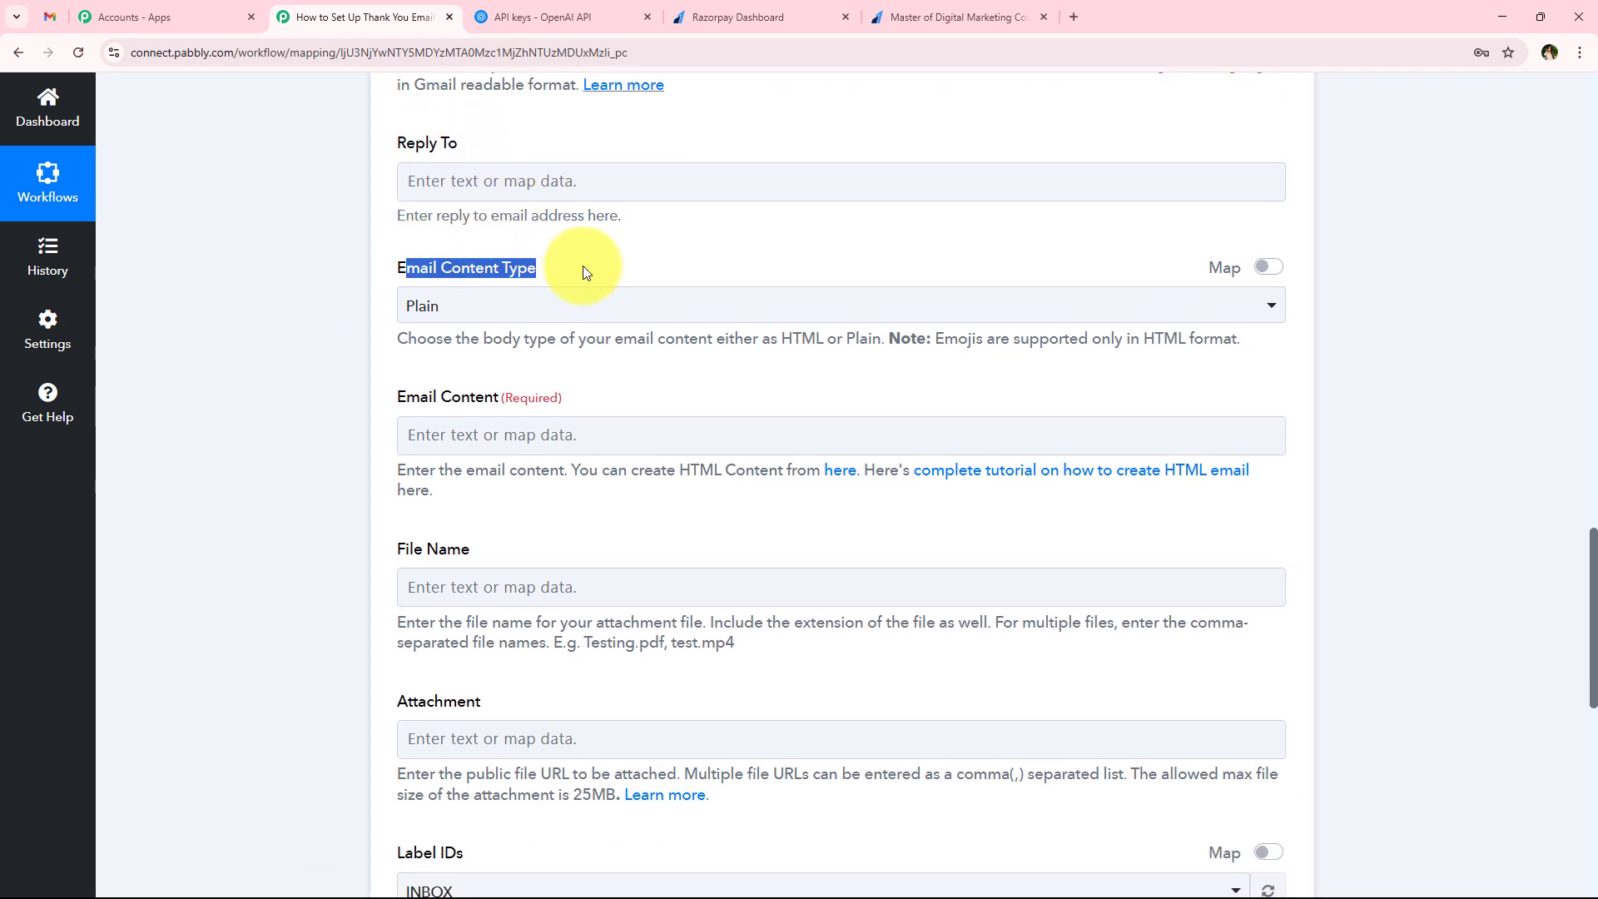
{"action": "left_click", "coordinate": [499, 306]}
{"action": "left_click", "coordinate": [416, 402]}
{"action": "scroll", "coordinate": [434, 390], "scroll_direction": "down", "scroll_amount": 1}
{"action": "scroll", "coordinate": [435, 389], "scroll_direction": "down", "scroll_amount": 1}
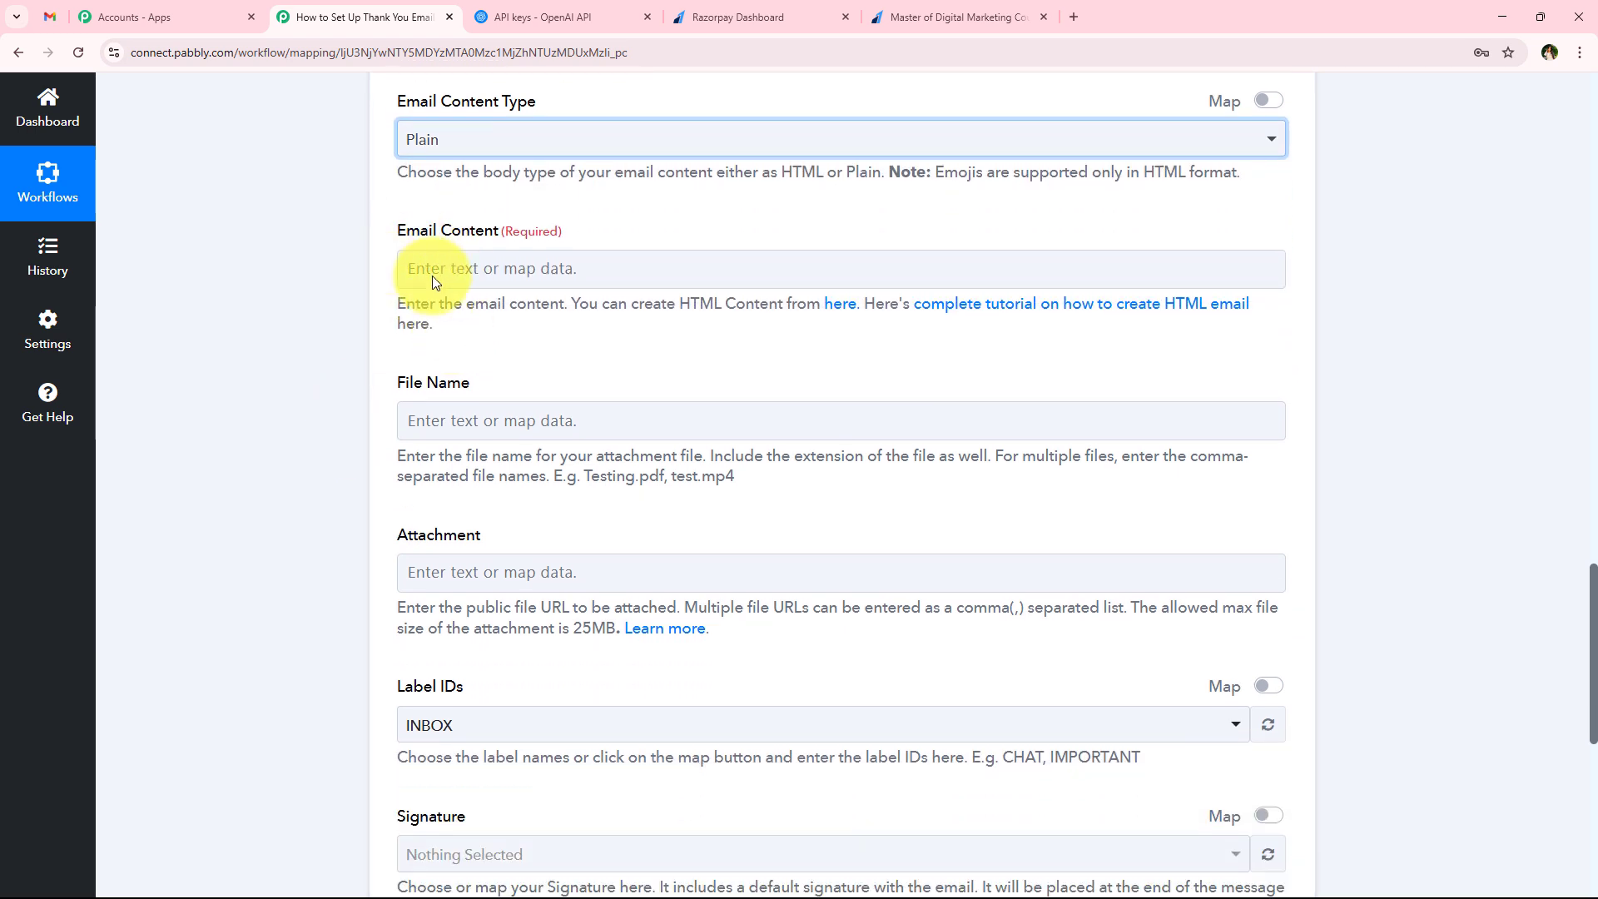
Map ChatGPT's Choices 0 Message Content Content to Gmail's Email Content
{"action": "left_click", "coordinate": [454, 260]}
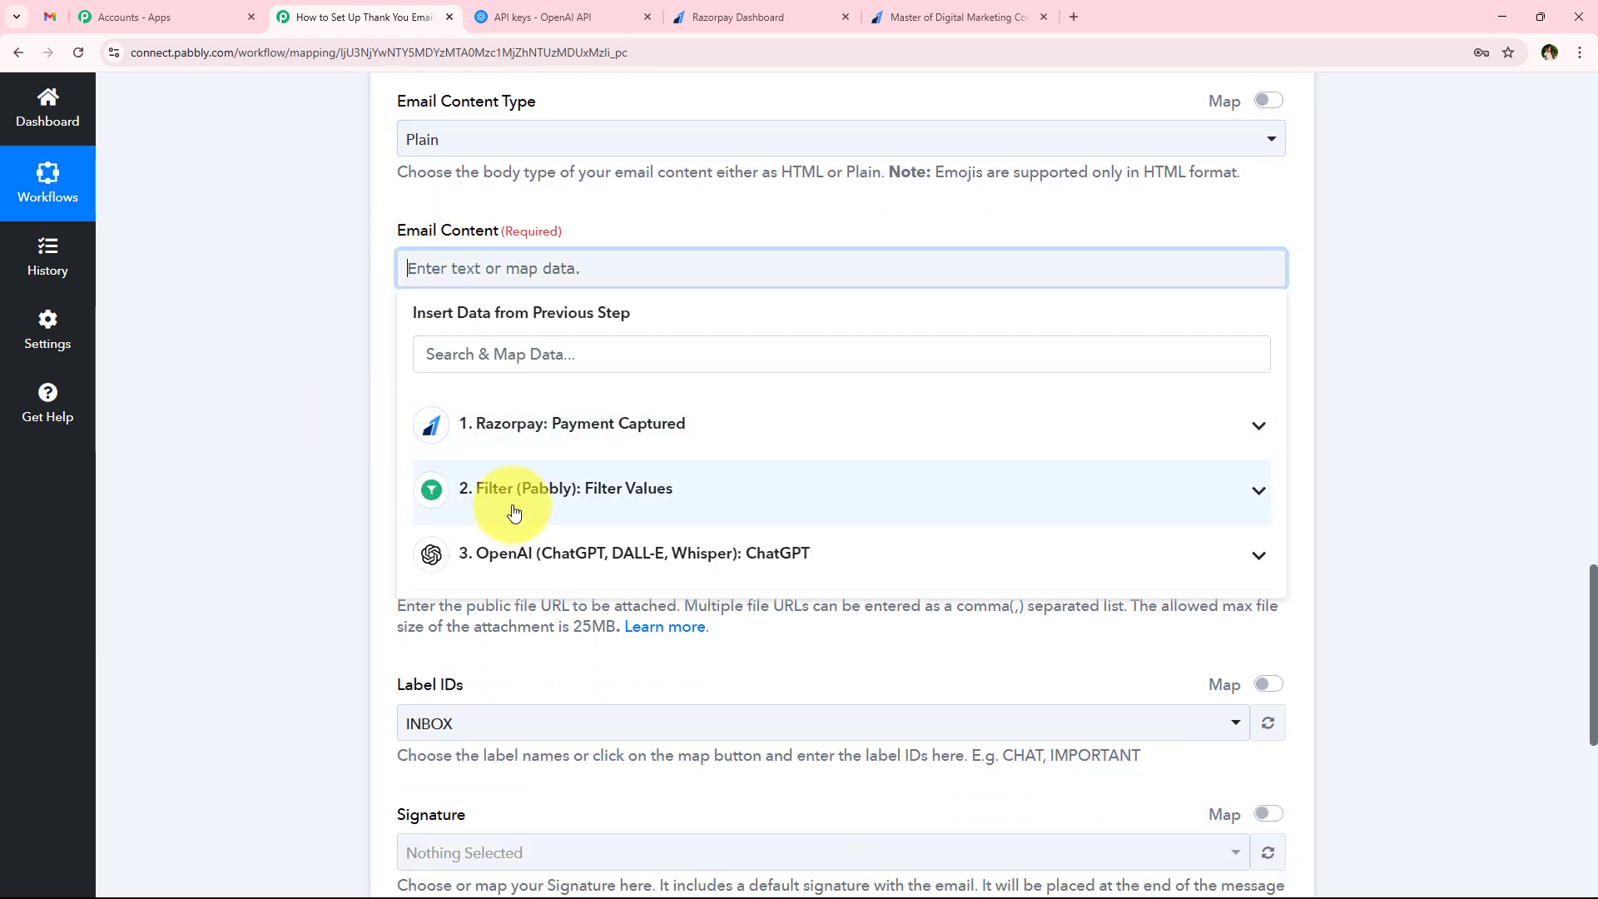
{"action": "left_click", "coordinate": [517, 553]}
{"action": "scroll", "coordinate": [674, 782], "scroll_direction": "down", "scroll_amount": 1}
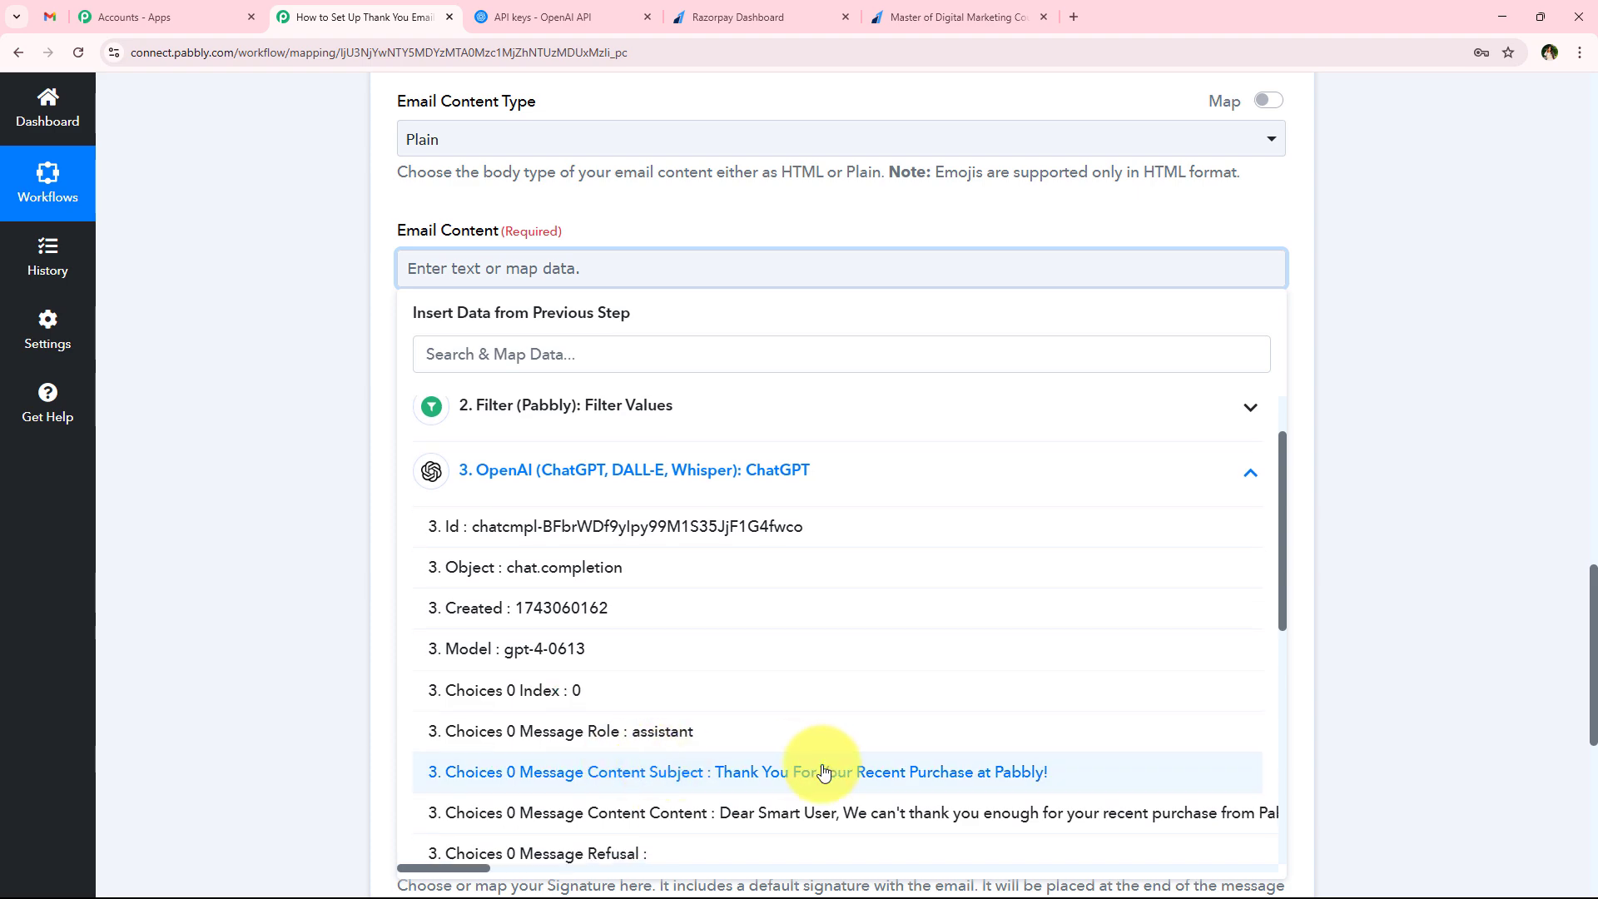
{"action": "left_click", "coordinate": [733, 824]}
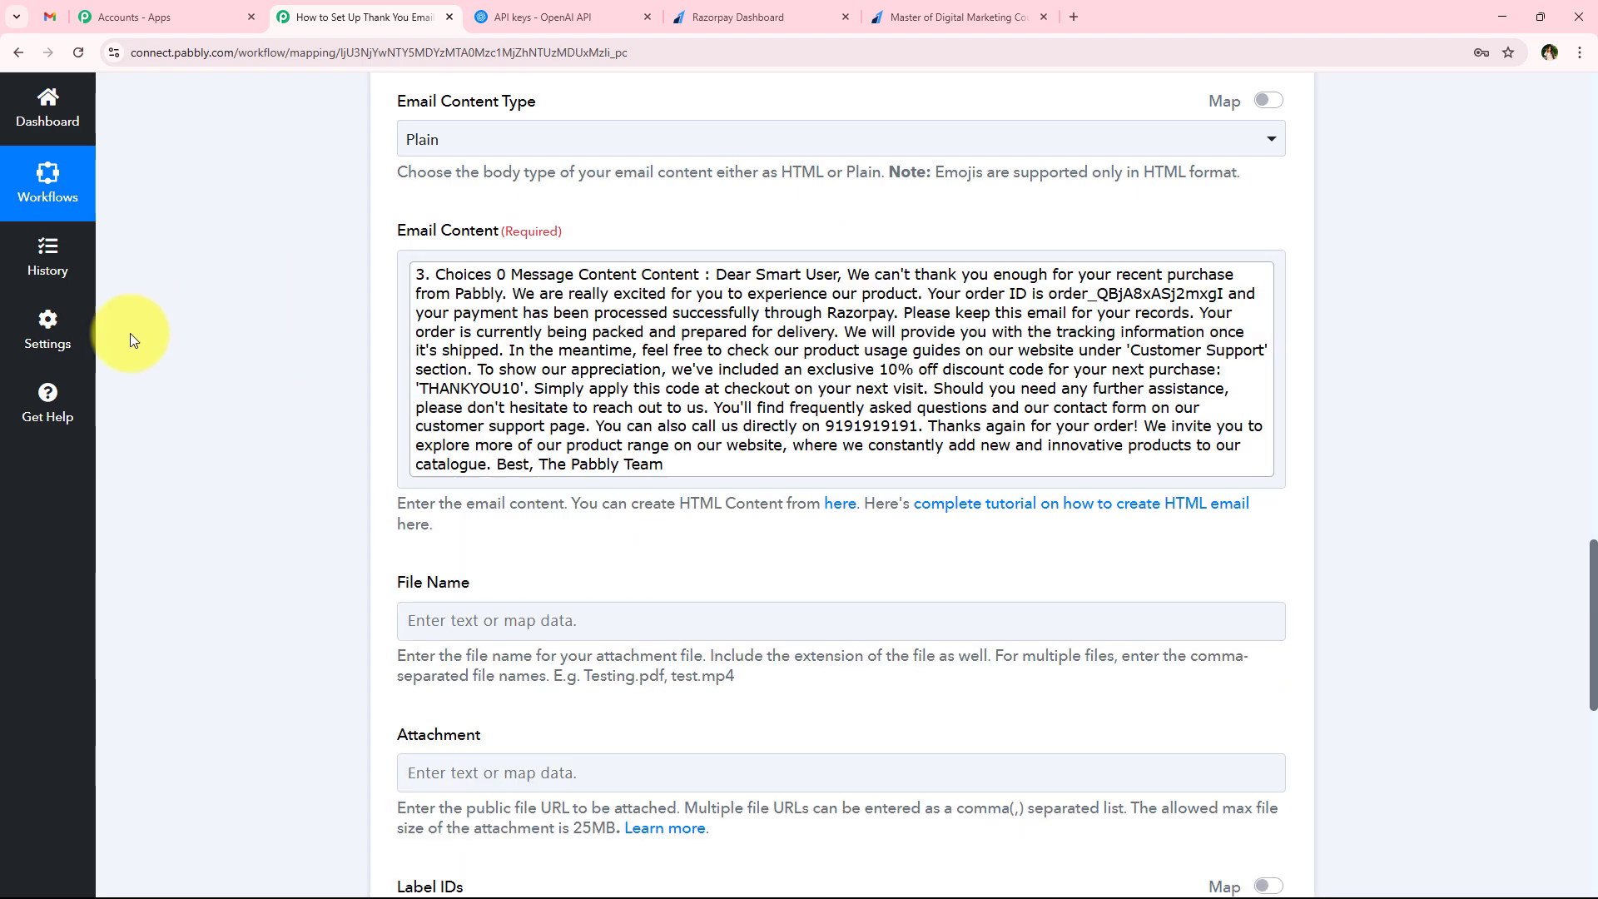
Check the optional attachment, label and signature settings, and save the Gmail action while sending a test request
{"action": "scroll", "coordinate": [234, 362], "scroll_direction": "down", "scroll_amount": 3}
{"action": "scroll", "coordinate": [234, 362], "scroll_direction": "down", "scroll_amount": 2}
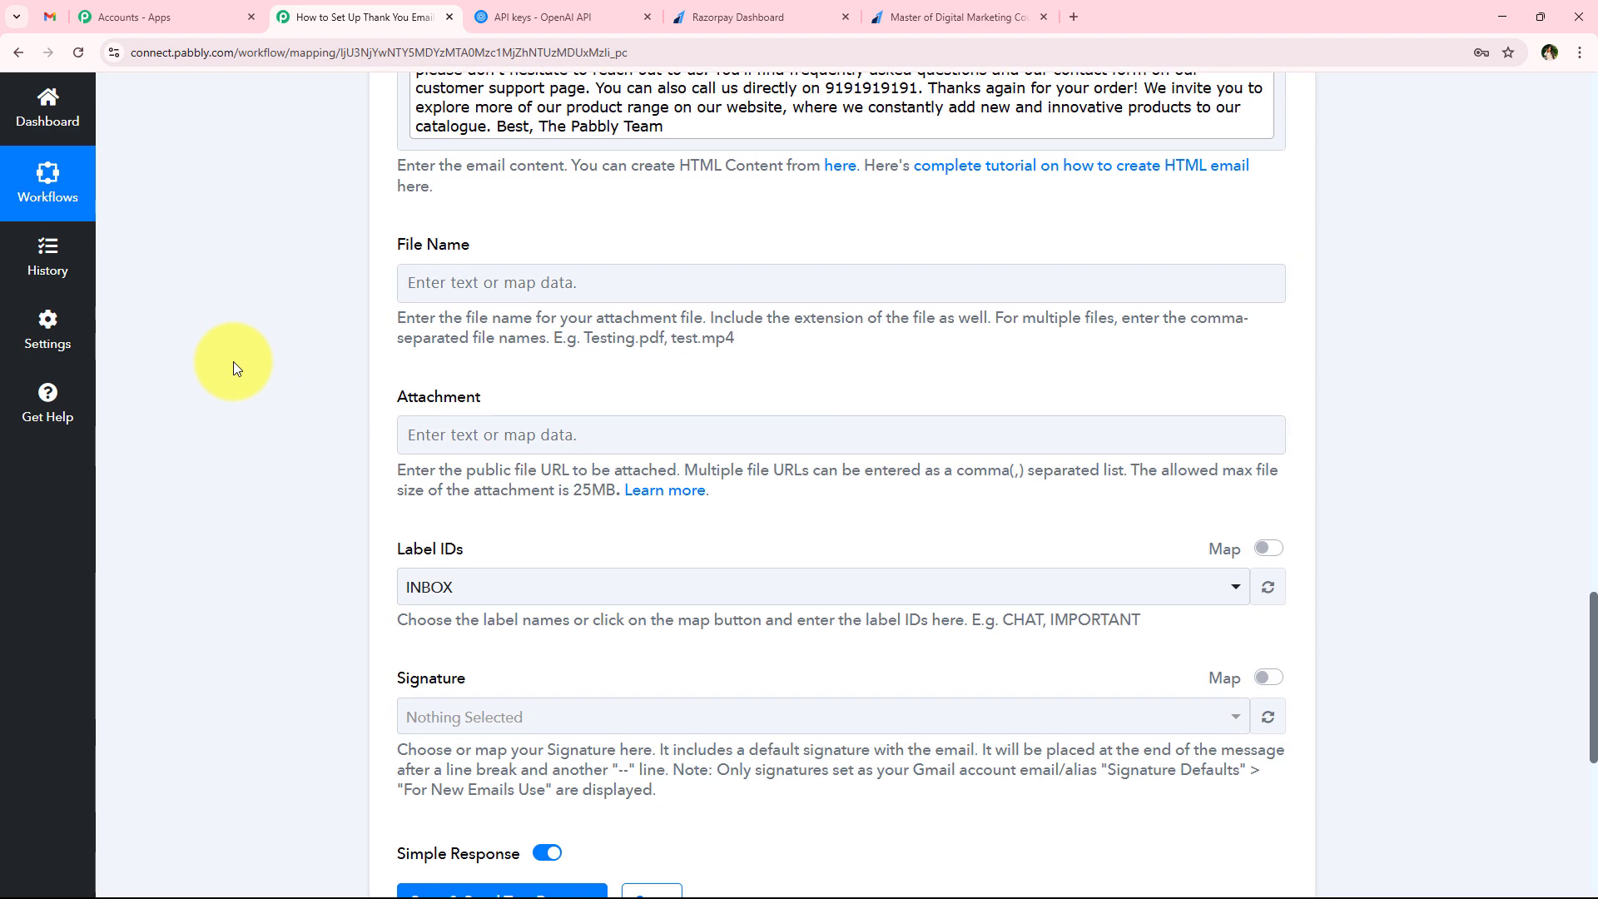
{"action": "mouse_move", "coordinate": [399, 166]}
{"action": "left_mouse_down"}
{"action": "mouse_move", "coordinate": [403, 150]}
{"action": "mouse_move", "coordinate": [556, 638]}
{"action": "left_mouse_up"}
{"action": "left_click", "coordinate": [556, 637]}
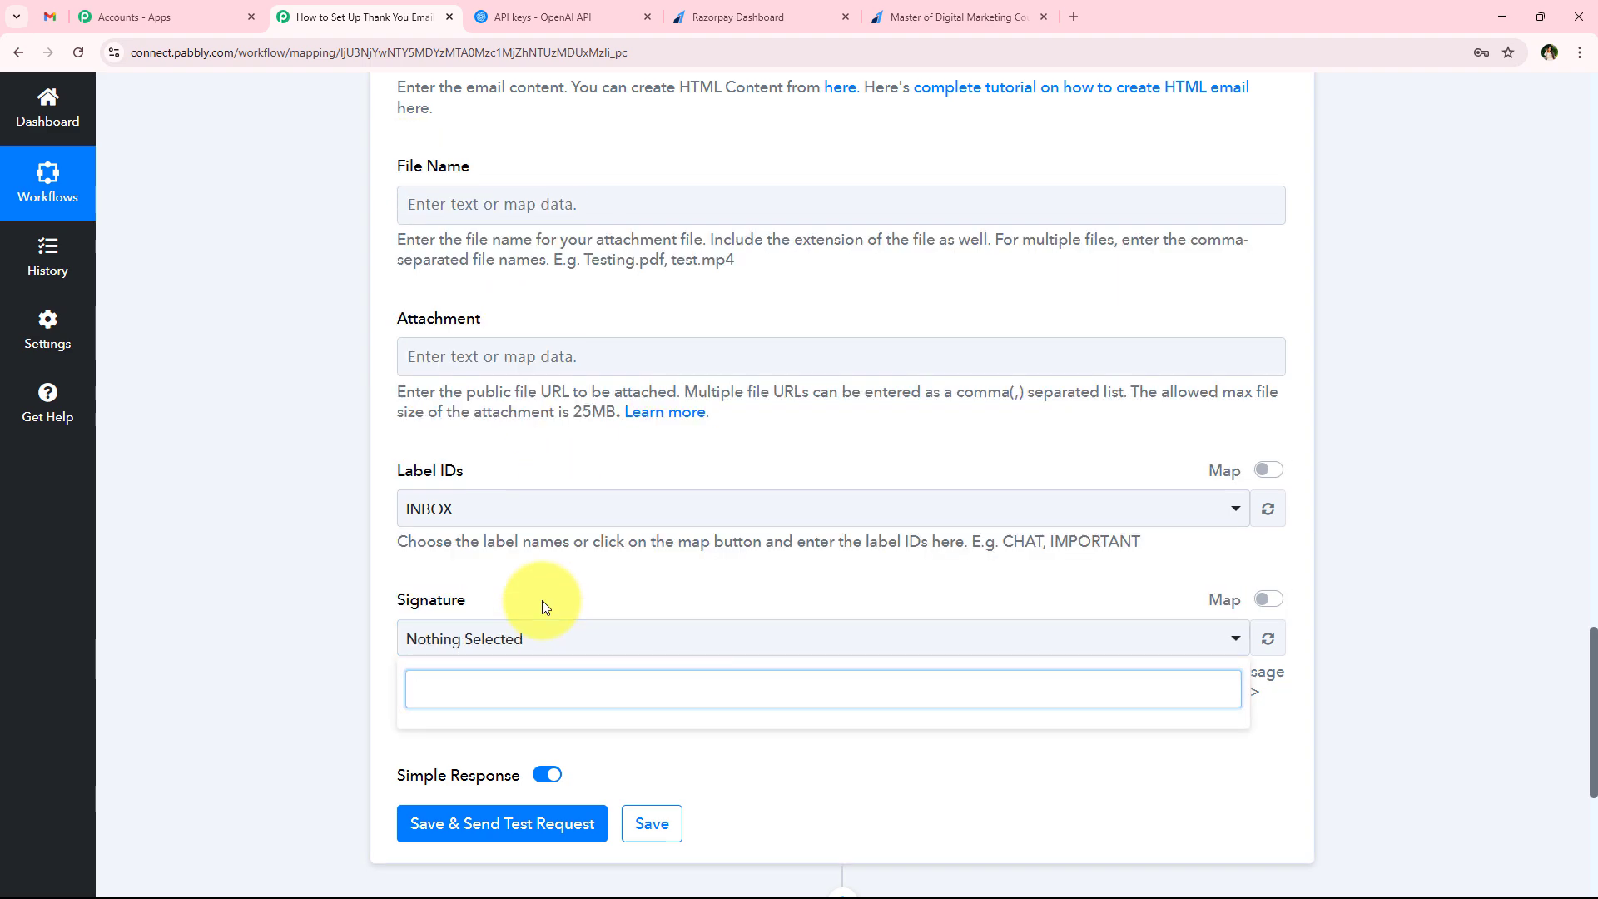
{"action": "left_click", "coordinate": [320, 554]}
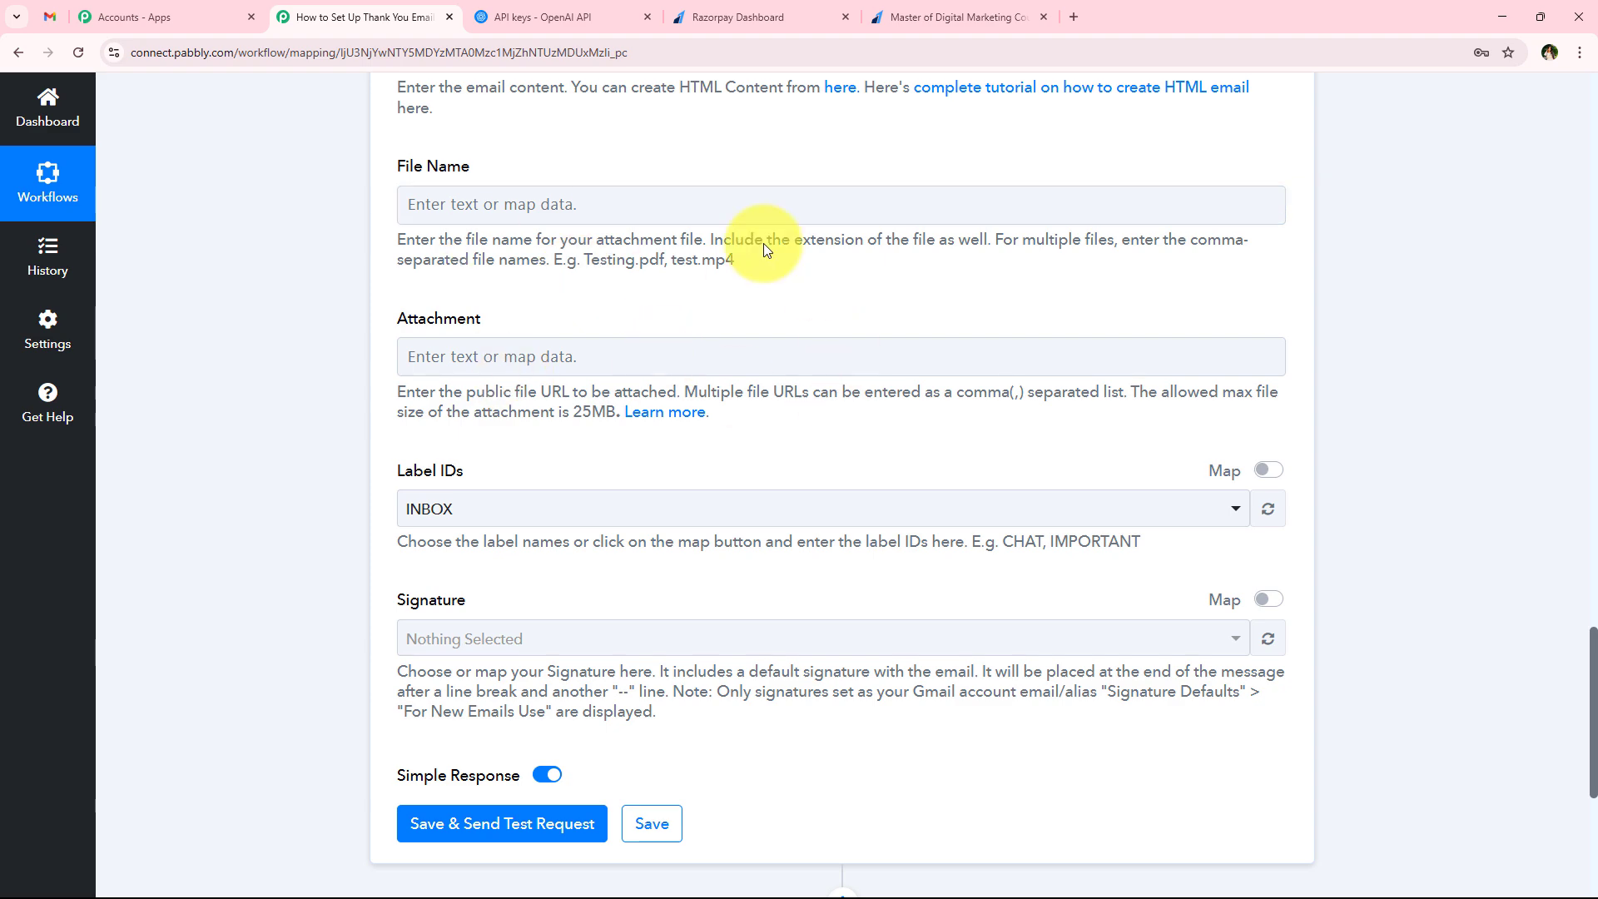
{"action": "scroll", "coordinate": [511, 420], "scroll_direction": "down", "scroll_amount": 5}
{"action": "left_click", "coordinate": [510, 409]}
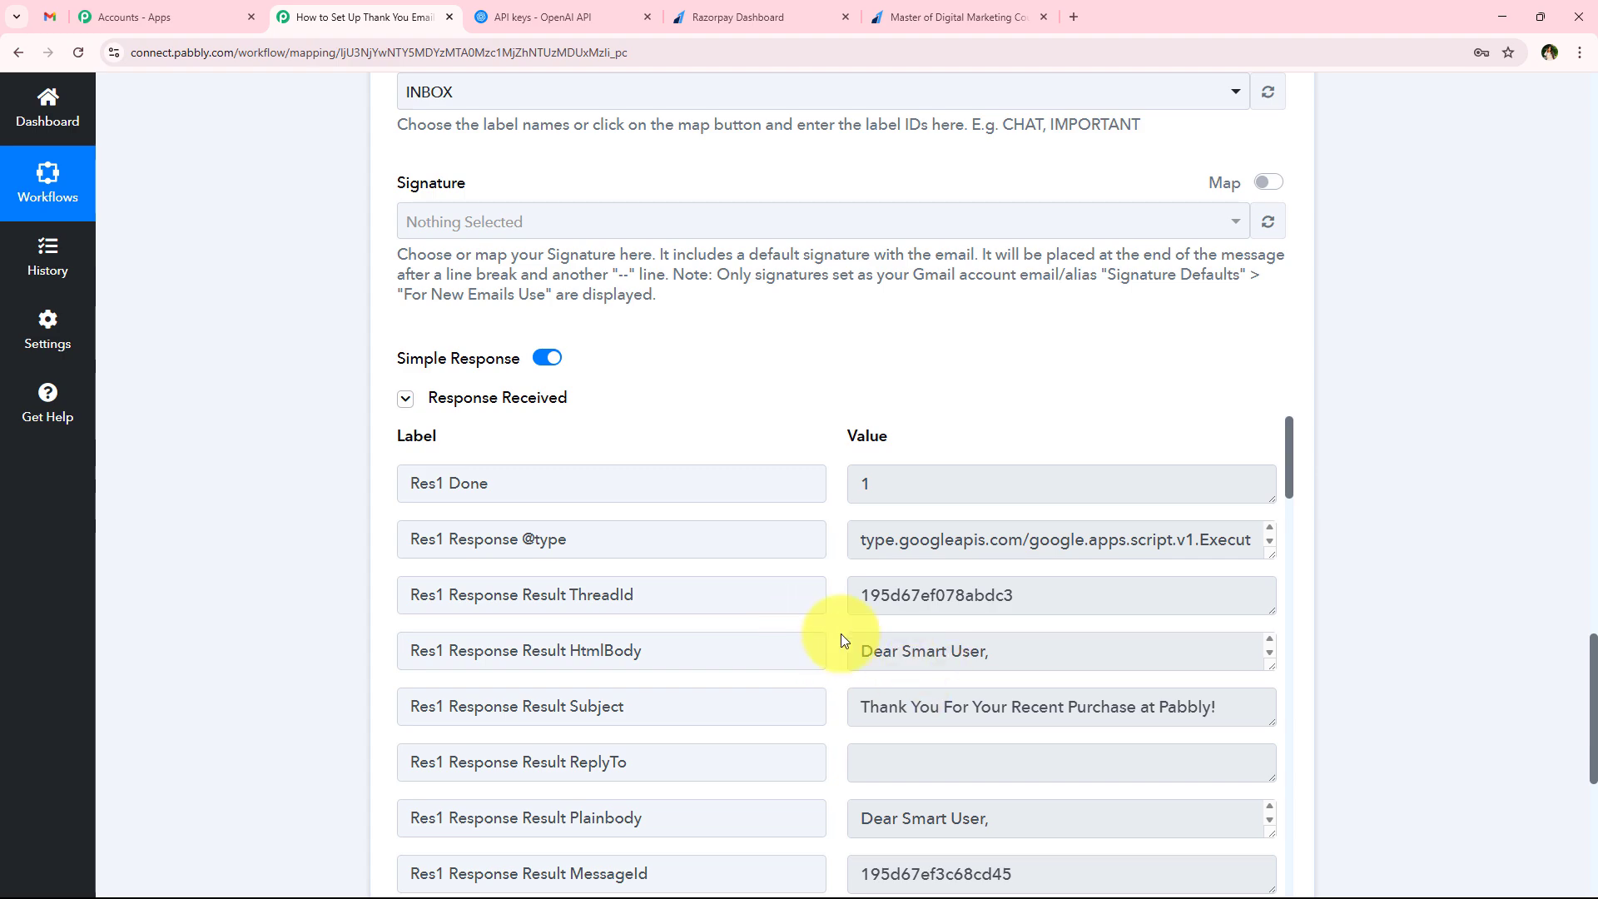
Collapse the configured Gmail Send Email (V2) step in the workflow
{"action": "scroll", "coordinate": [283, 714], "scroll_direction": "up", "scroll_amount": 2}
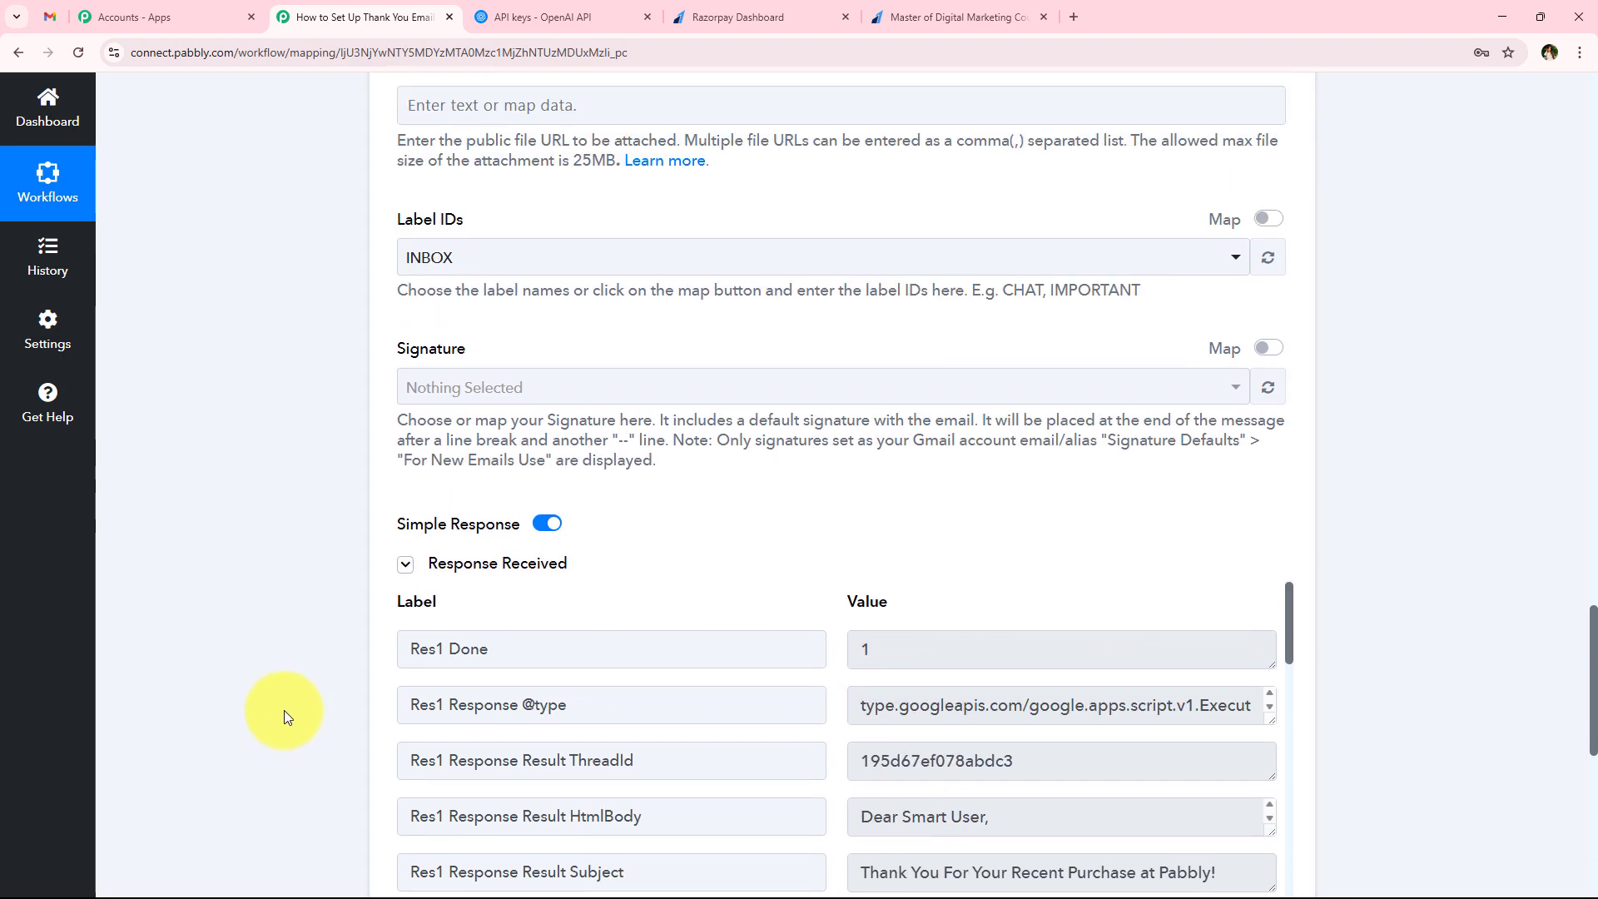
{"action": "scroll", "coordinate": [283, 711], "scroll_direction": "up", "scroll_amount": 15}
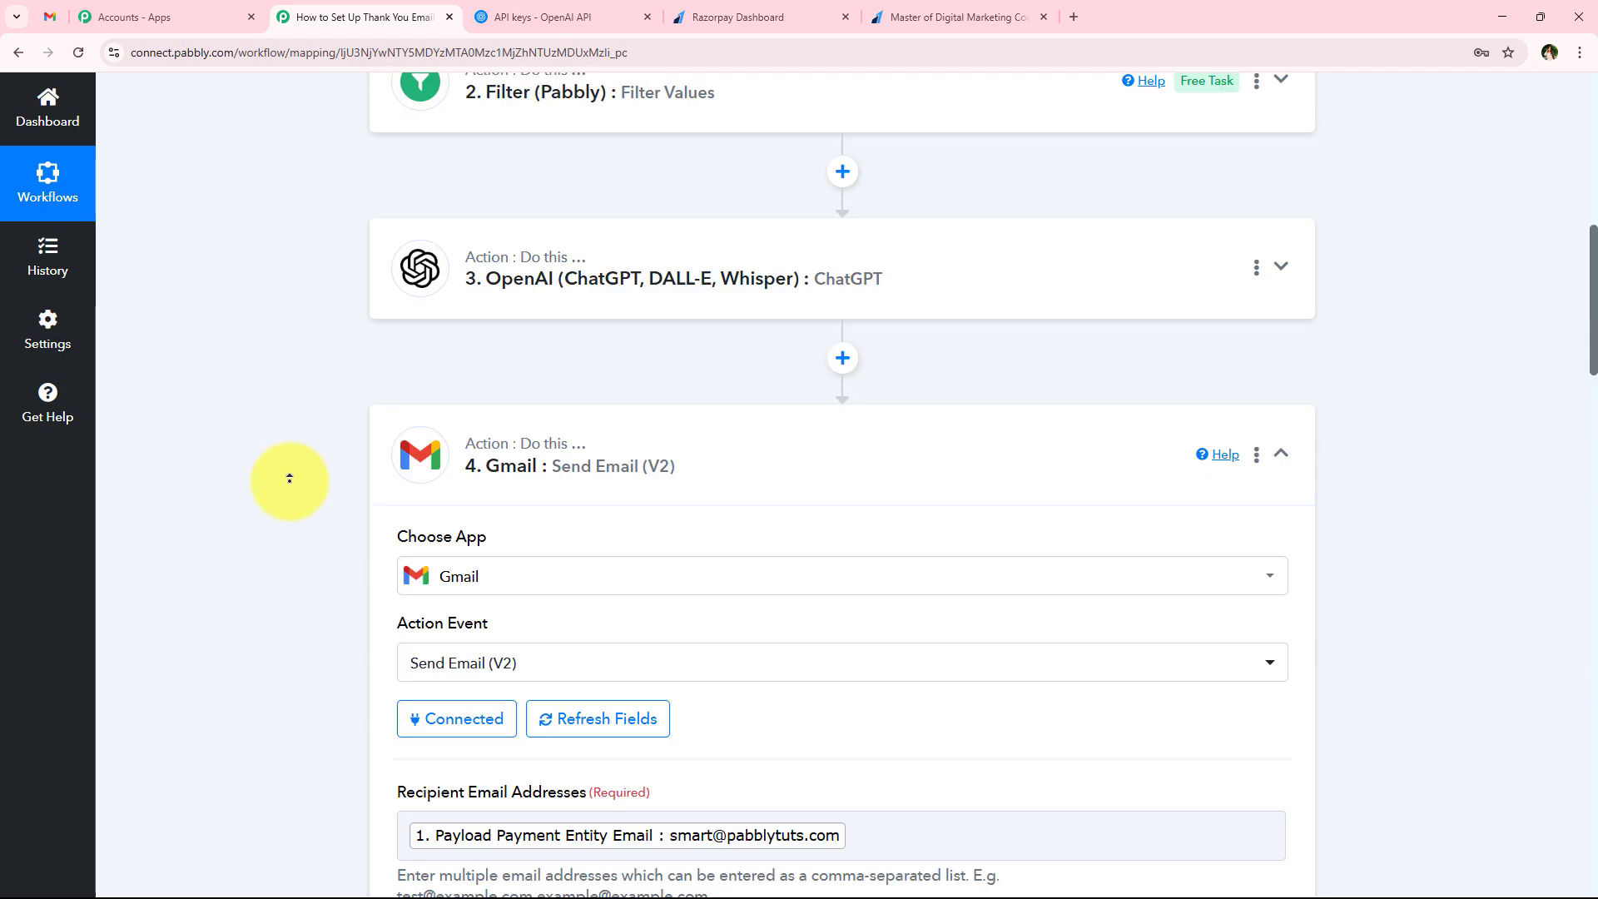
{"action": "scroll", "coordinate": [290, 481], "scroll_direction": "up", "scroll_amount": 6}
{"action": "scroll", "coordinate": [533, 666], "scroll_direction": "down", "scroll_amount": 3}
{"action": "left_click", "coordinate": [436, 731]}
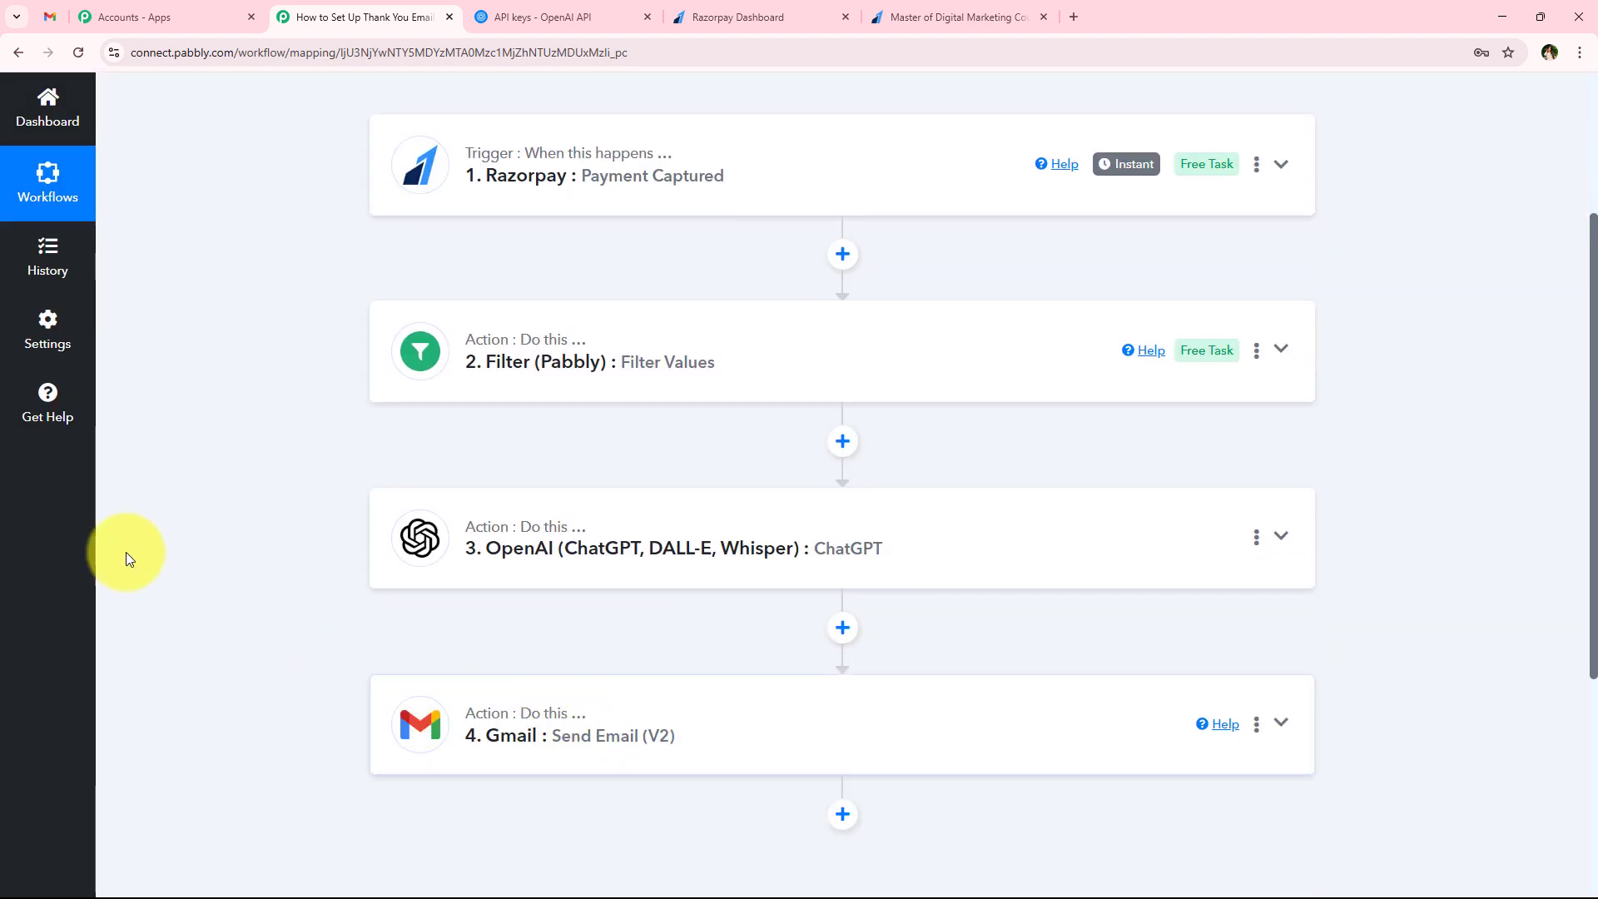
{"action": "scroll", "coordinate": [134, 554], "scroll_direction": "up", "scroll_amount": 3}
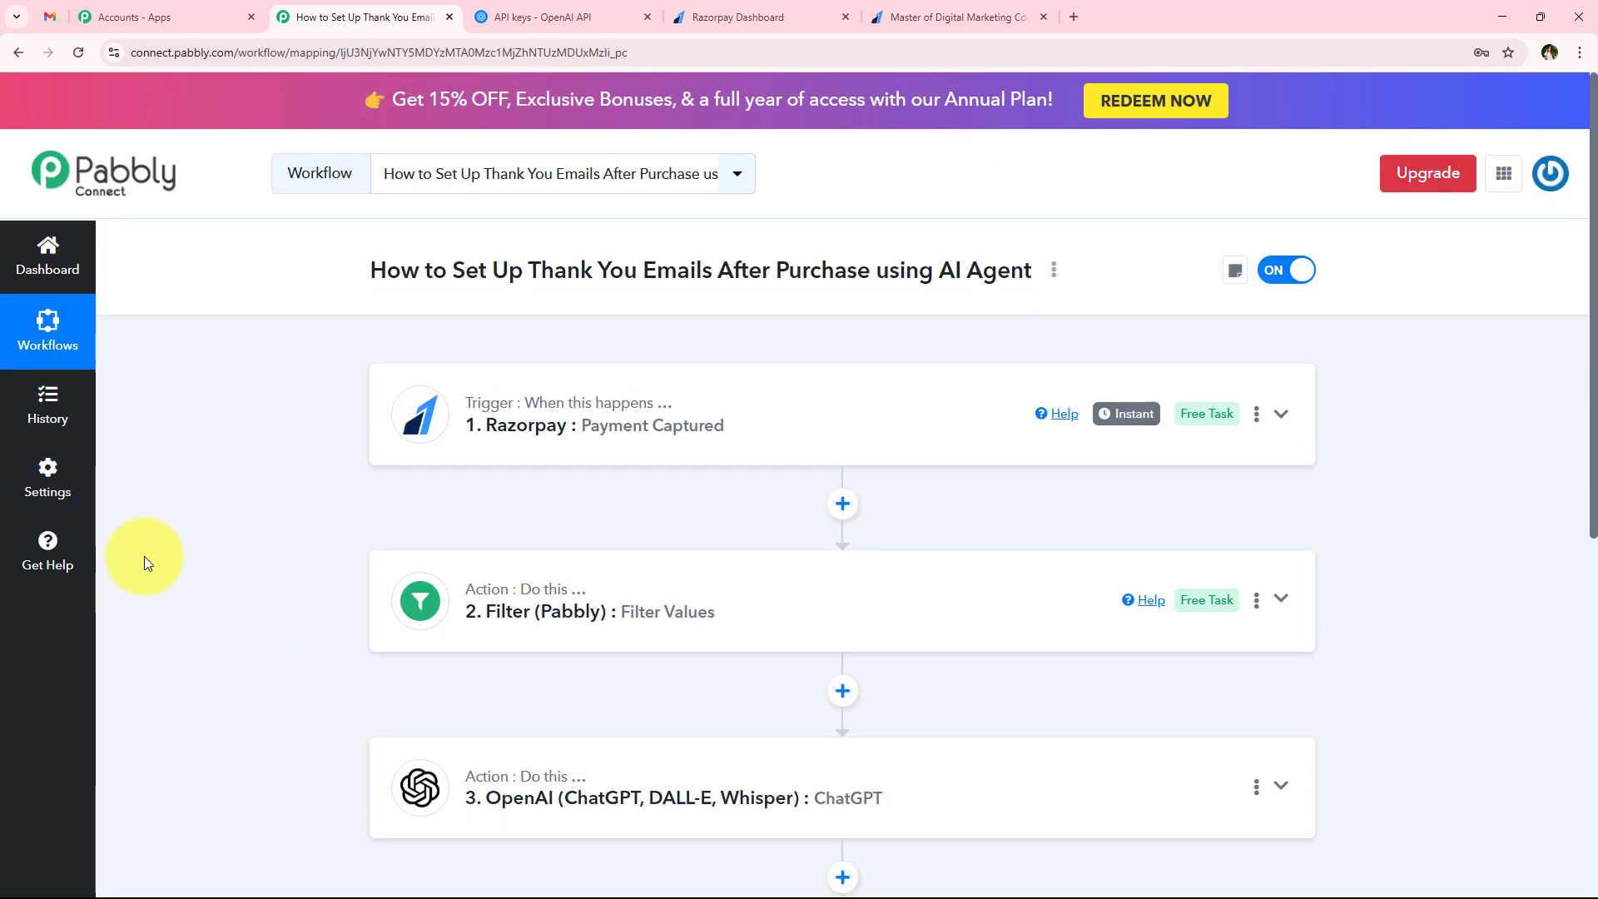
Switch to Gmail, refresh the inbox and open the email titled Thank You For Your Recent Purchase at Pabbly!
{"action": "left_click", "coordinate": [55, 17]}
{"action": "left_click", "coordinate": [149, 248]}
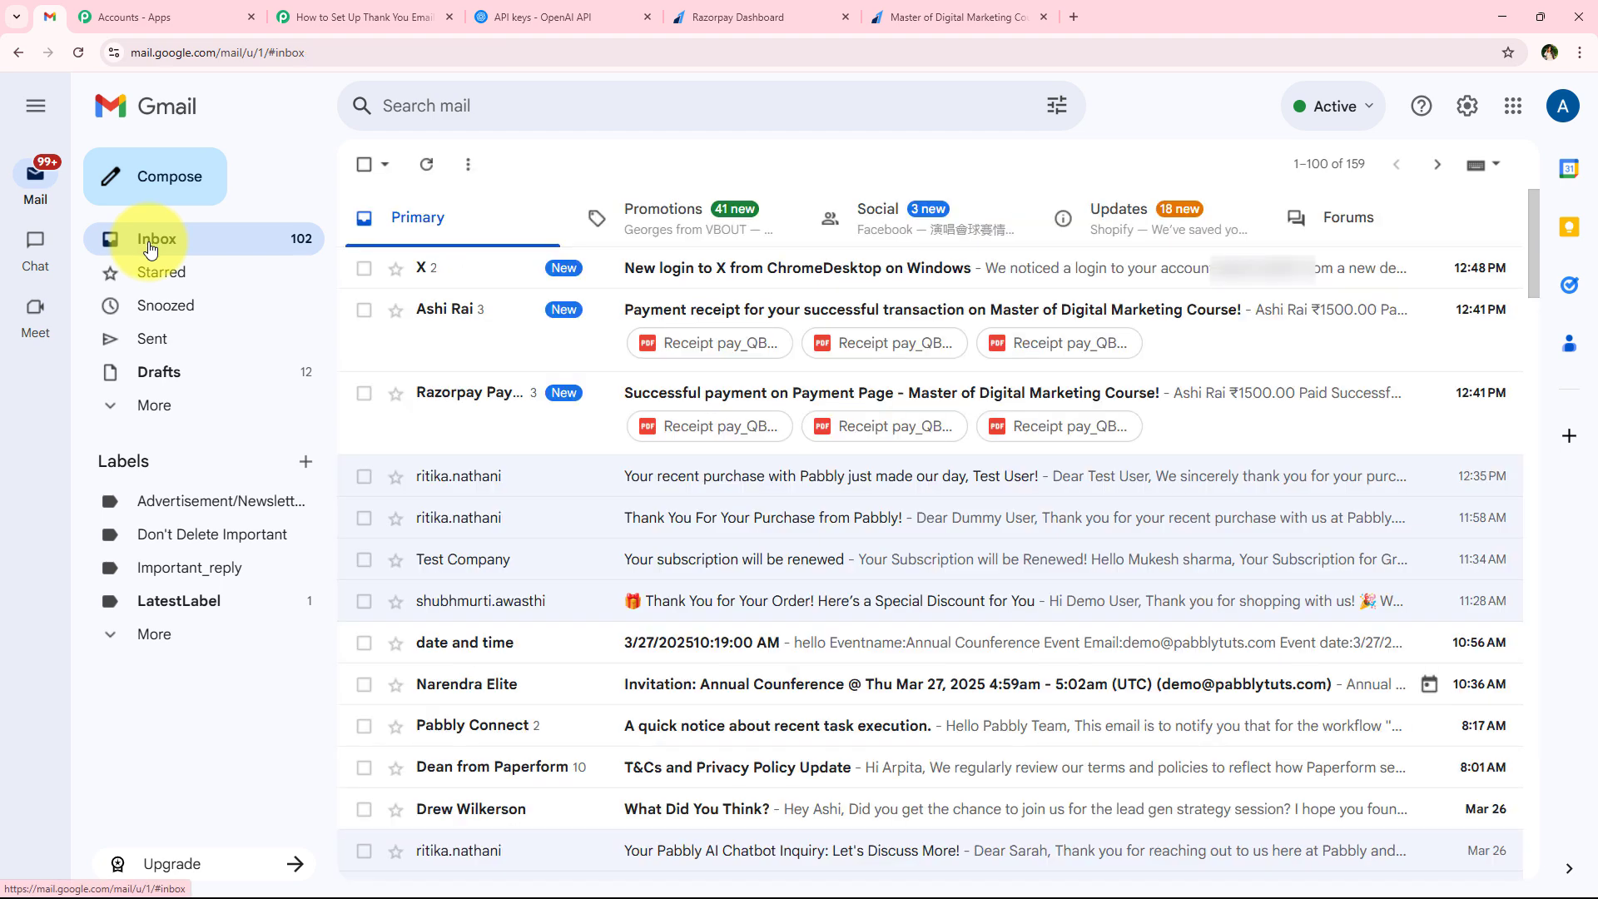
{"action": "left_click", "coordinate": [428, 163]}
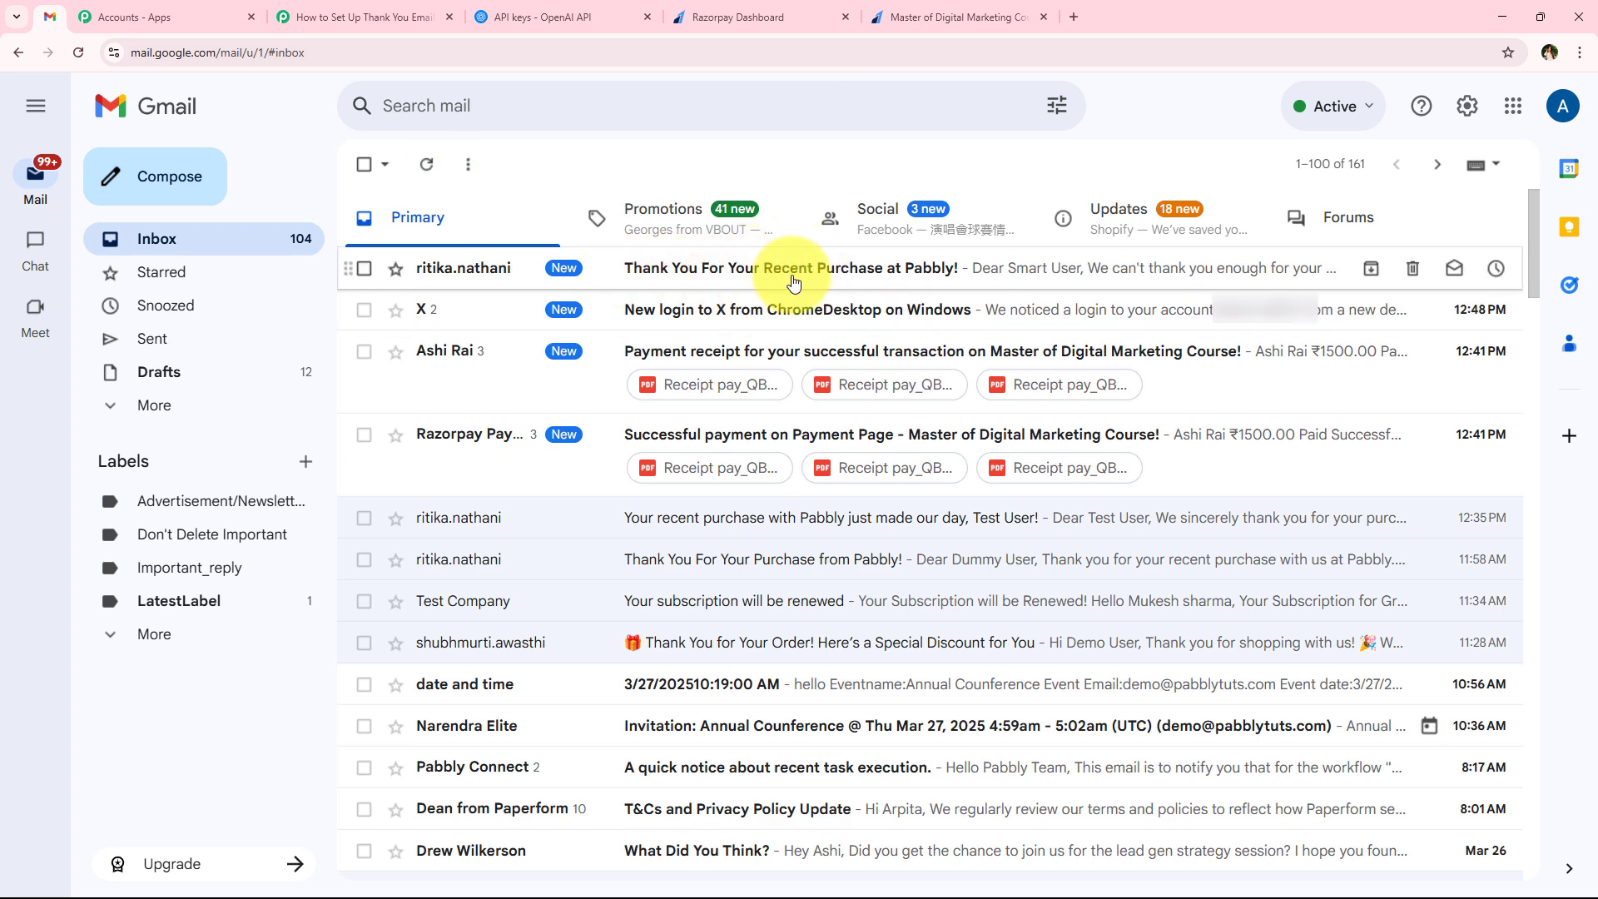
{"action": "left_click", "coordinate": [835, 282]}
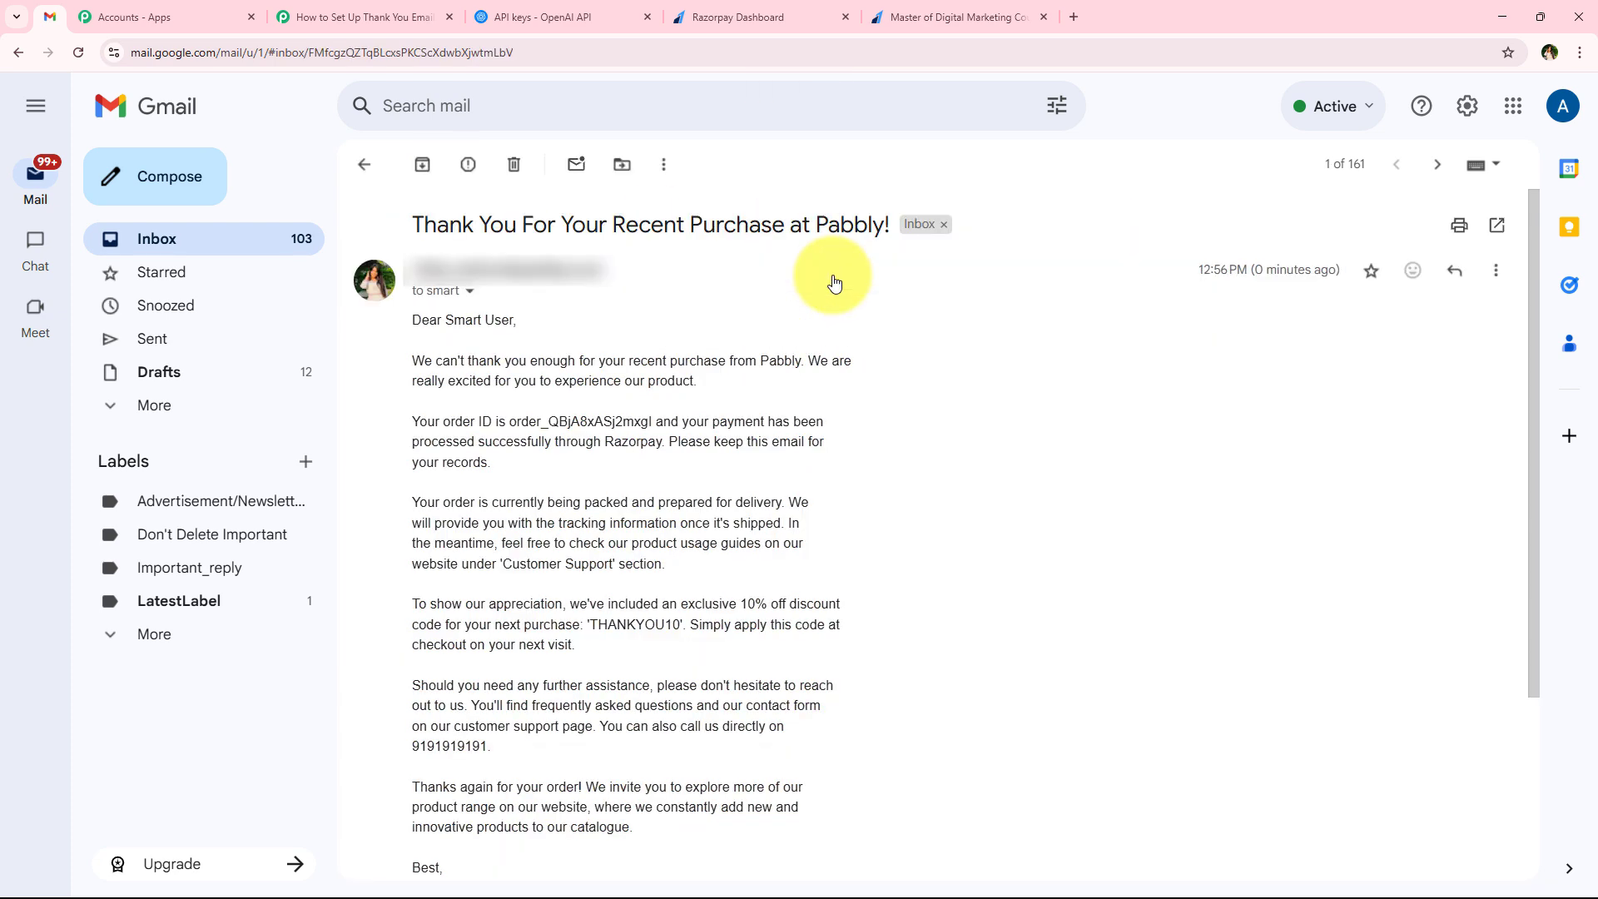
Read through the received thank-you email, examining its greeting and opening paragraph
{"action": "scroll", "coordinate": [553, 474], "scroll_direction": "down", "scroll_amount": 2}
{"action": "scroll", "coordinate": [561, 511], "scroll_direction": "up", "scroll_amount": 2}
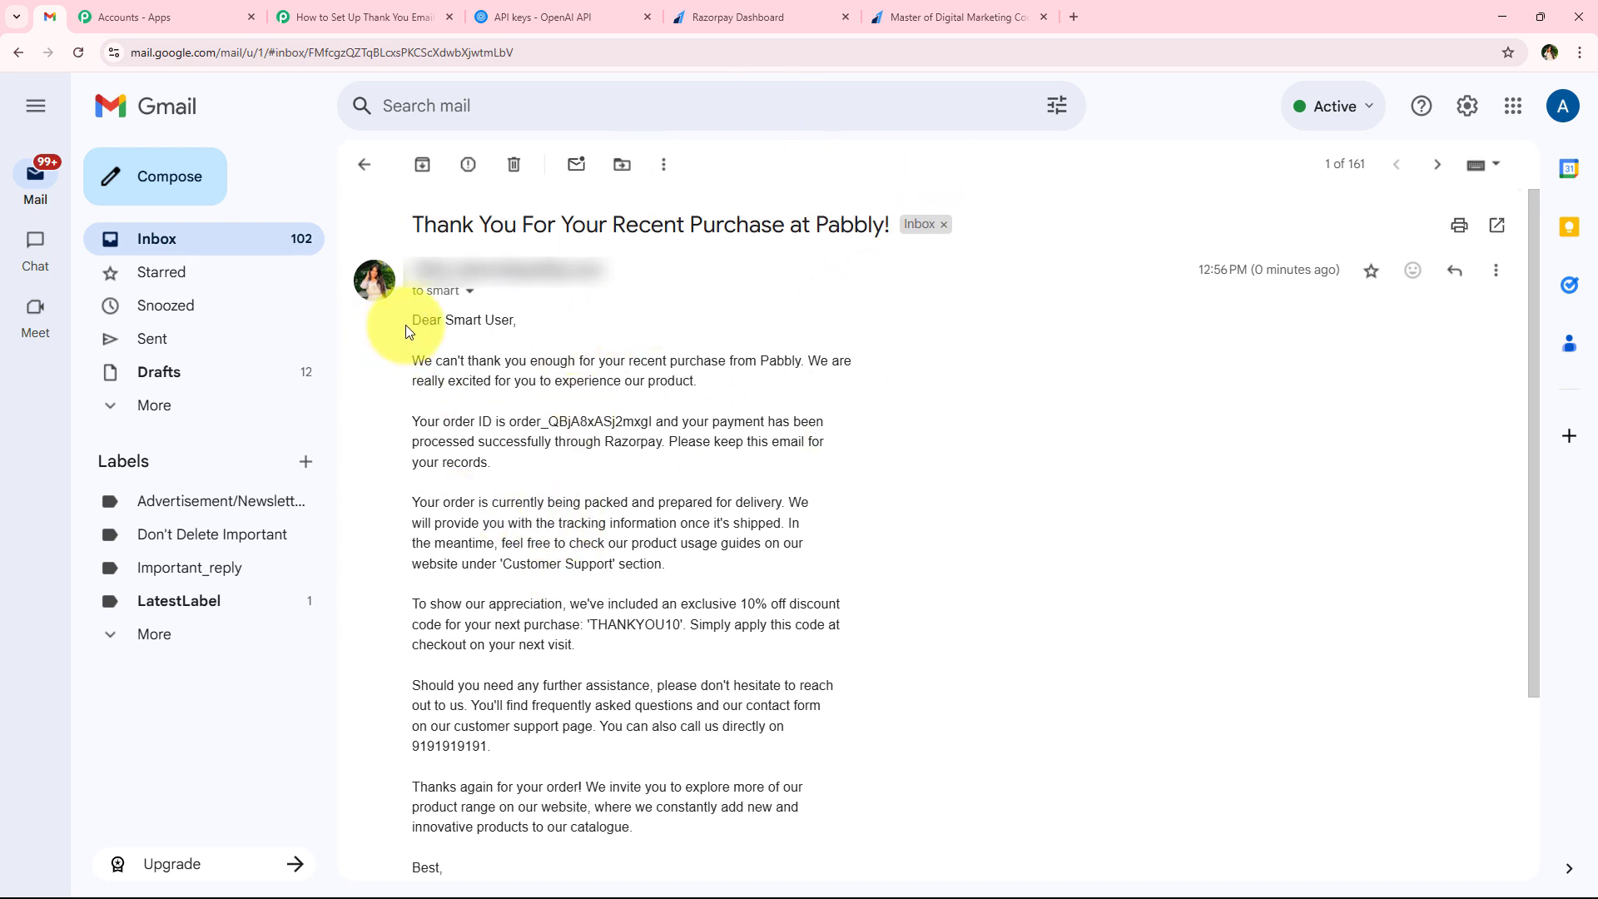
{"action": "left_click_drag", "start_coordinate": [406, 324], "coordinate": [539, 335]}
{"action": "left_click", "coordinate": [489, 344]}
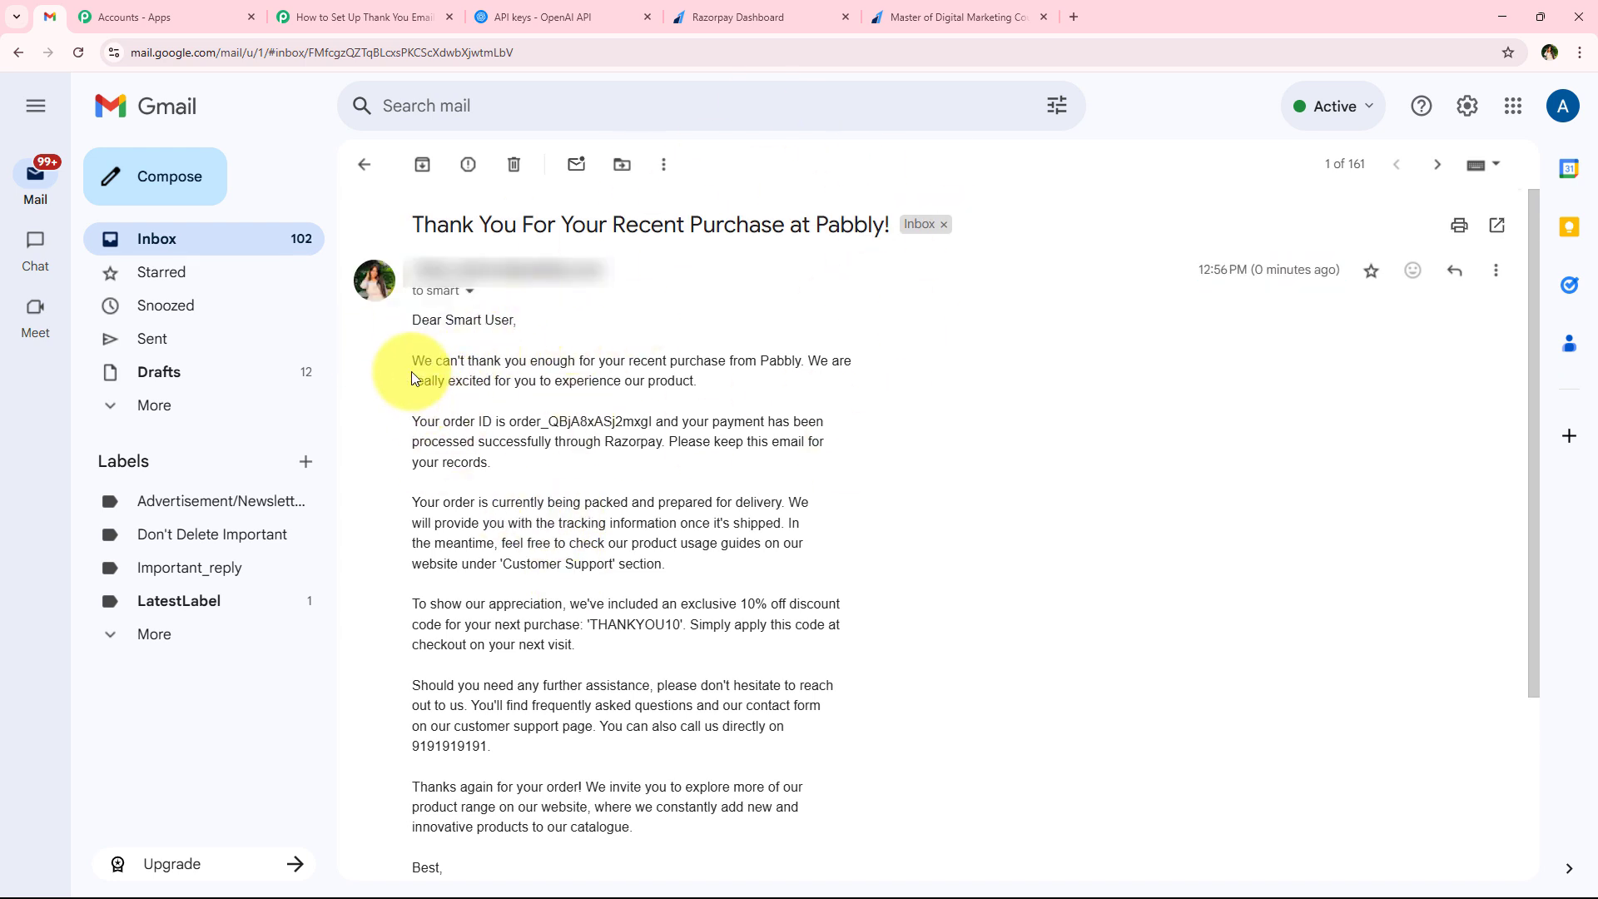
{"action": "left_click_drag", "start_coordinate": [408, 367], "coordinate": [798, 354]}
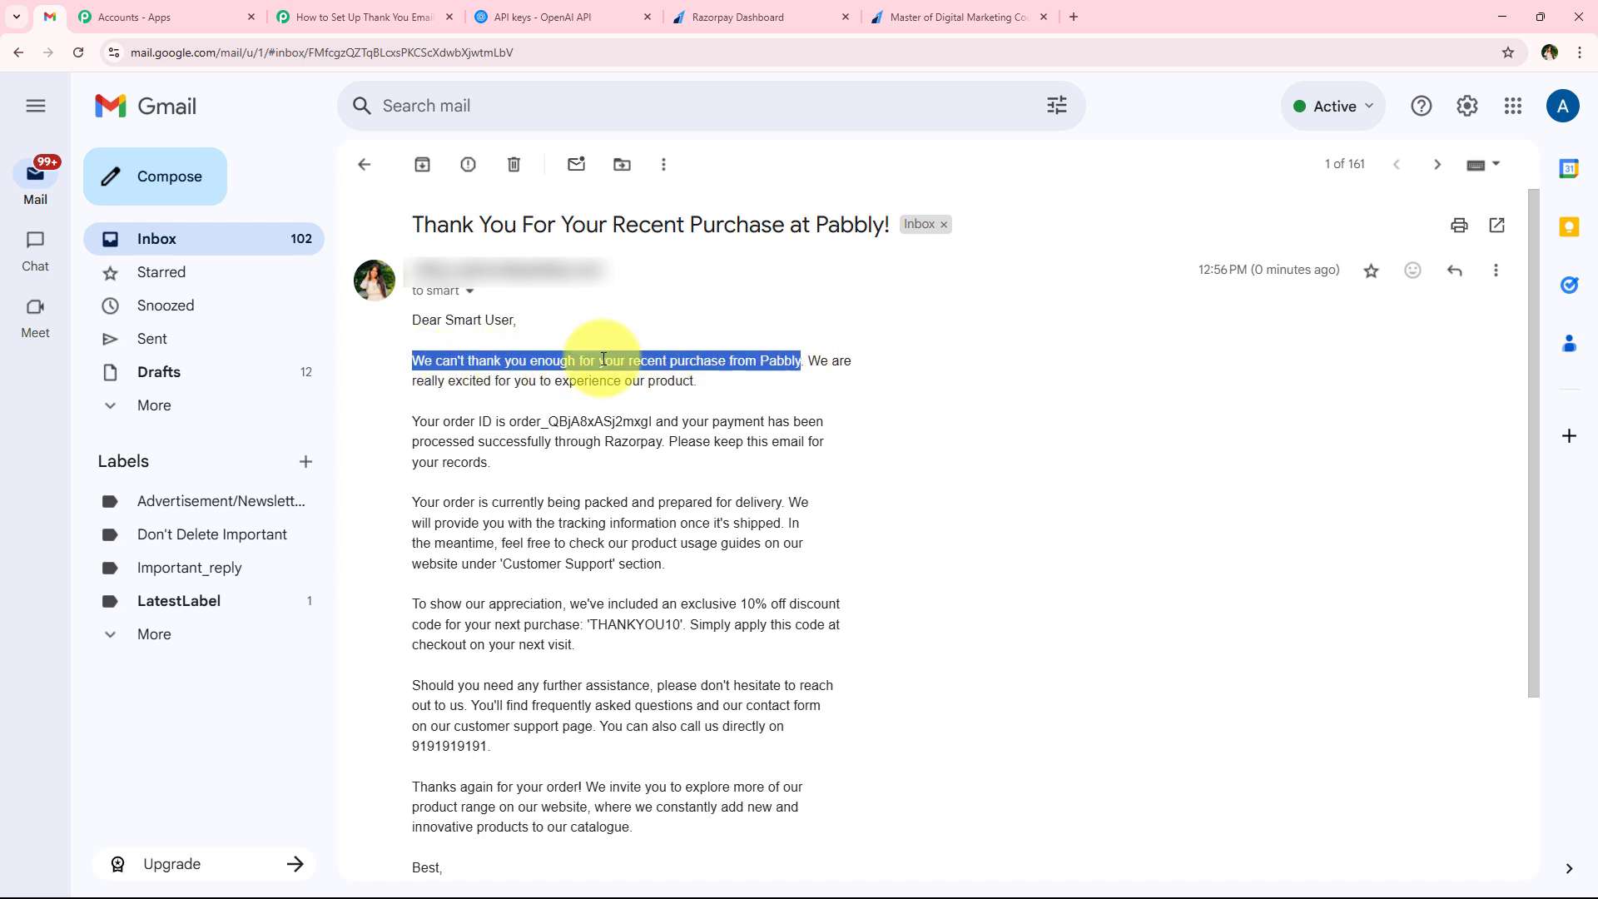
{"action": "left_click_drag", "start_coordinate": [408, 382], "coordinate": [716, 388]}
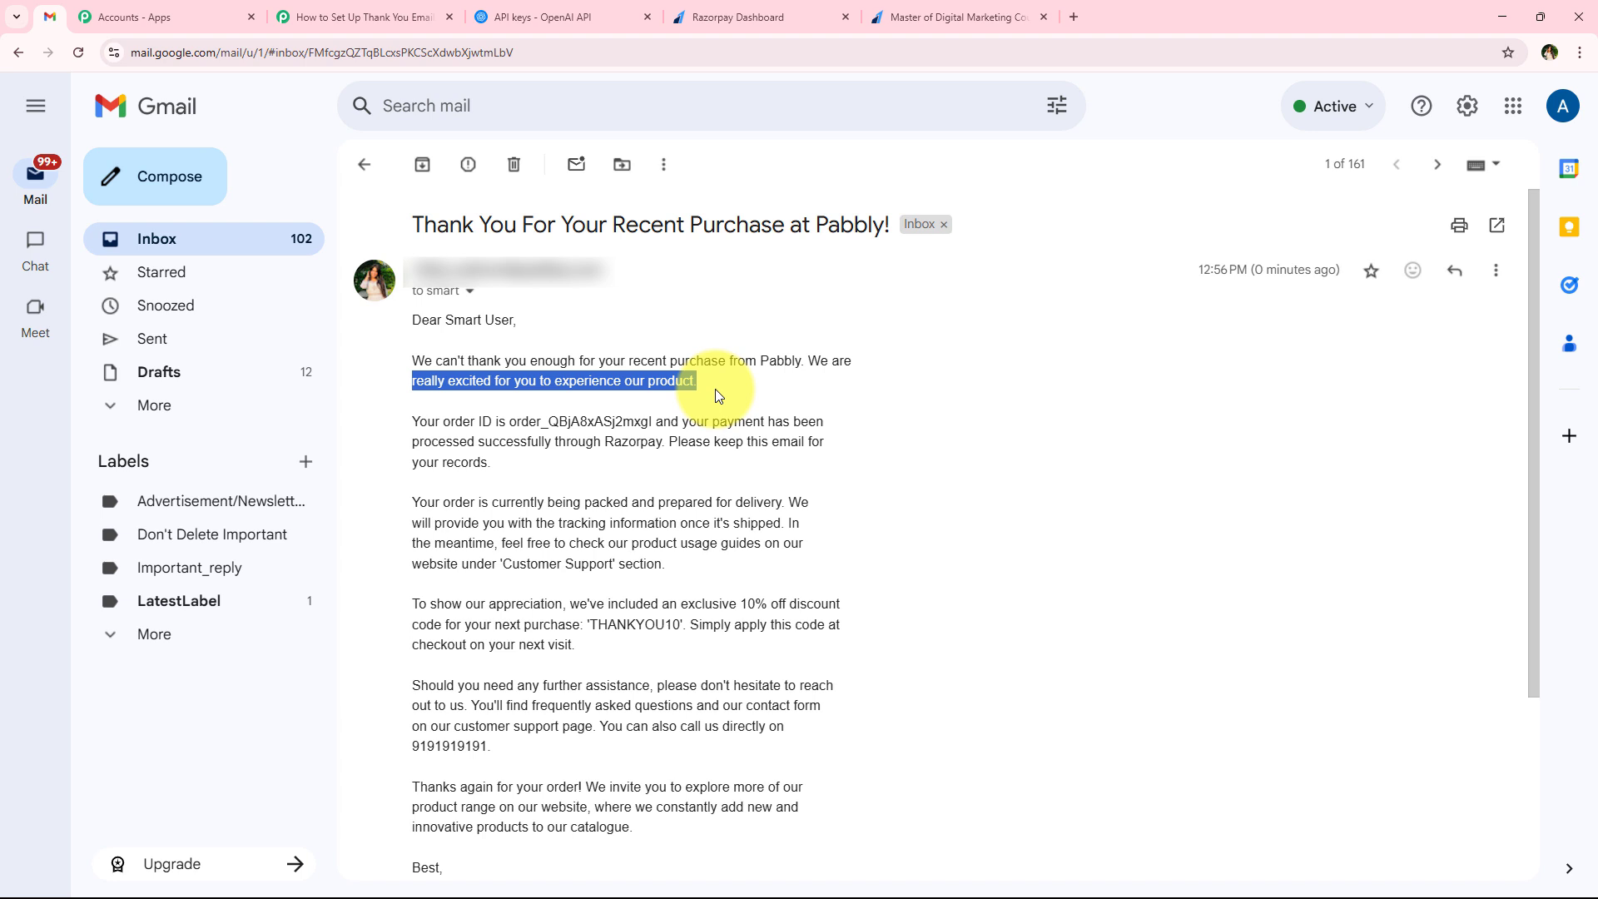
{"action": "left_click", "coordinate": [716, 388]}
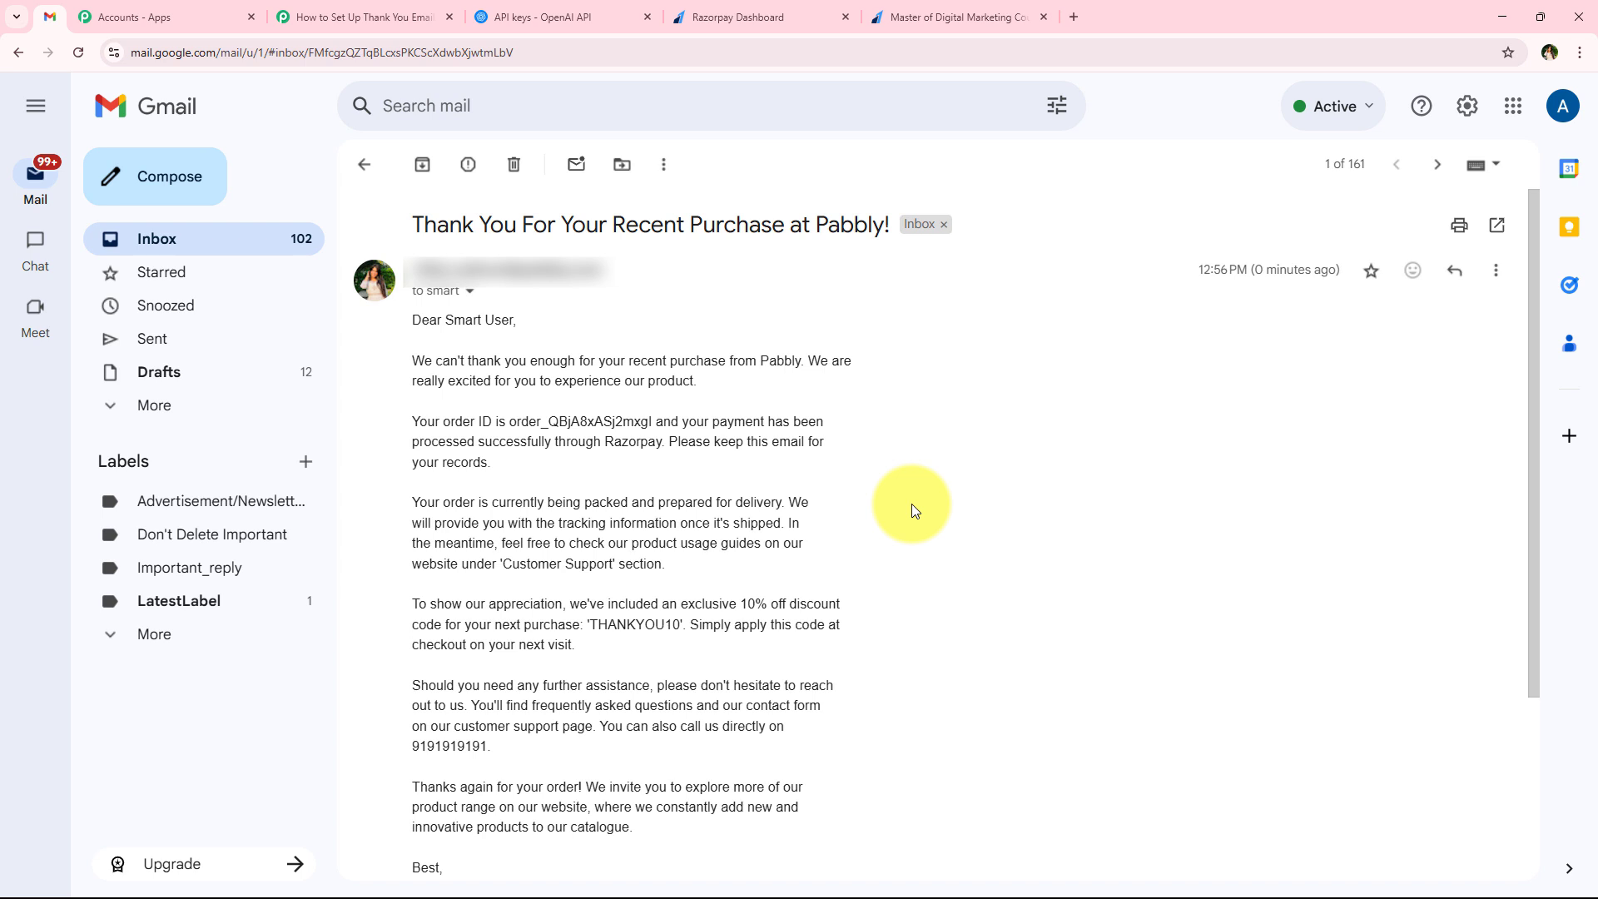
Switch back to the Pabbly Connect workflow and review its sequence of steps from the Razorpay trigger to Gmail
{"action": "left_click", "coordinate": [333, 17]}
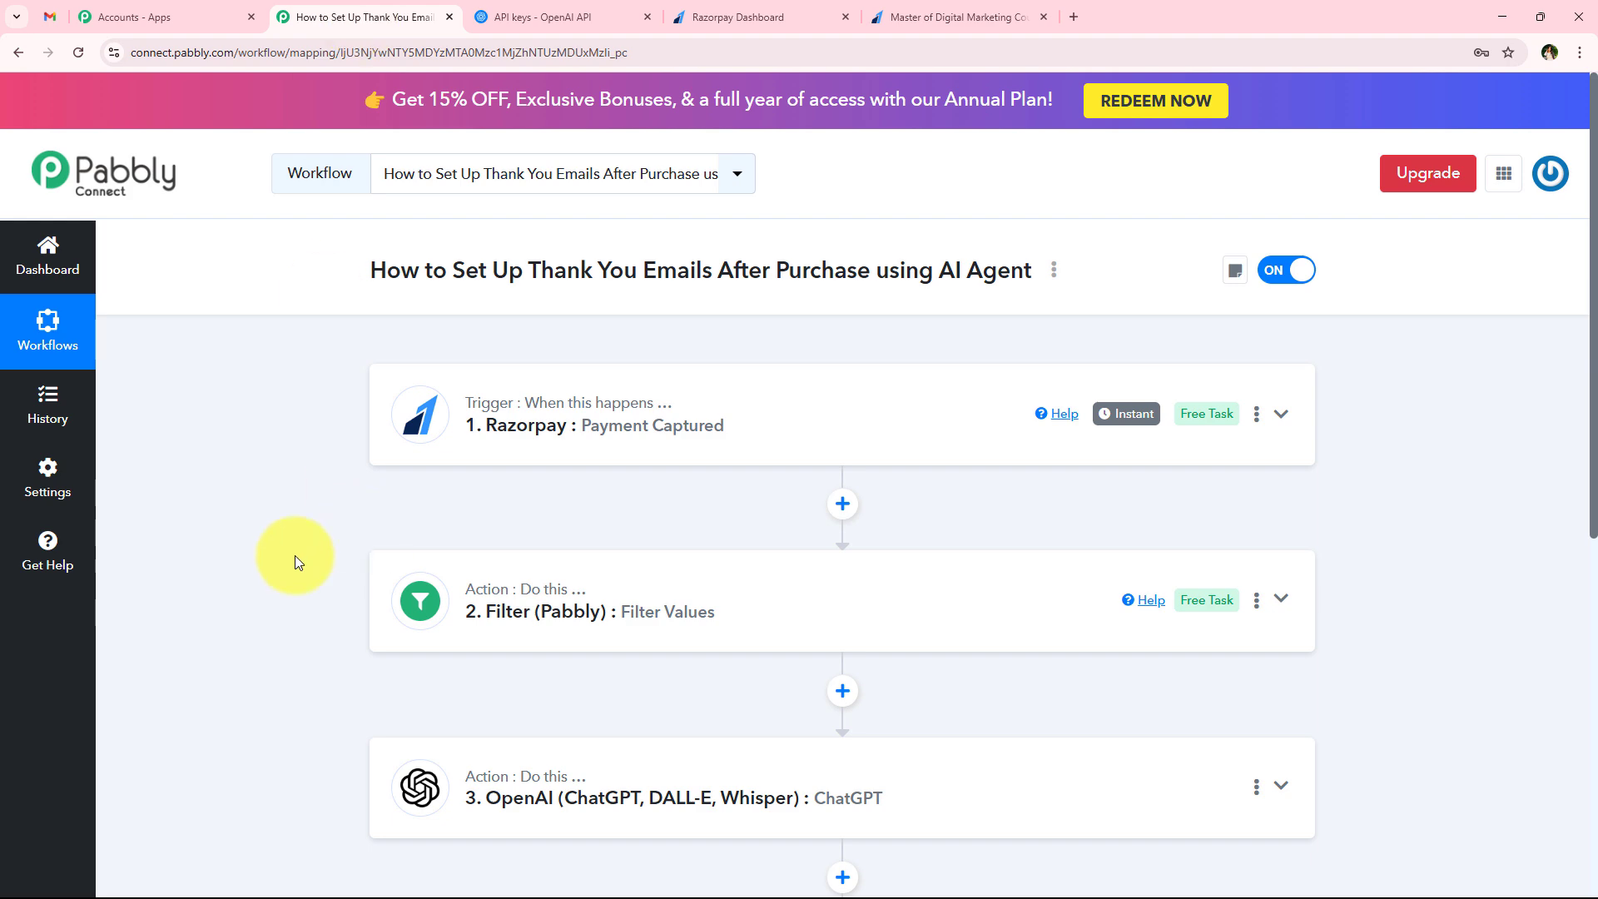
{"action": "scroll", "coordinate": [272, 643], "scroll_direction": "down", "scroll_amount": 2}
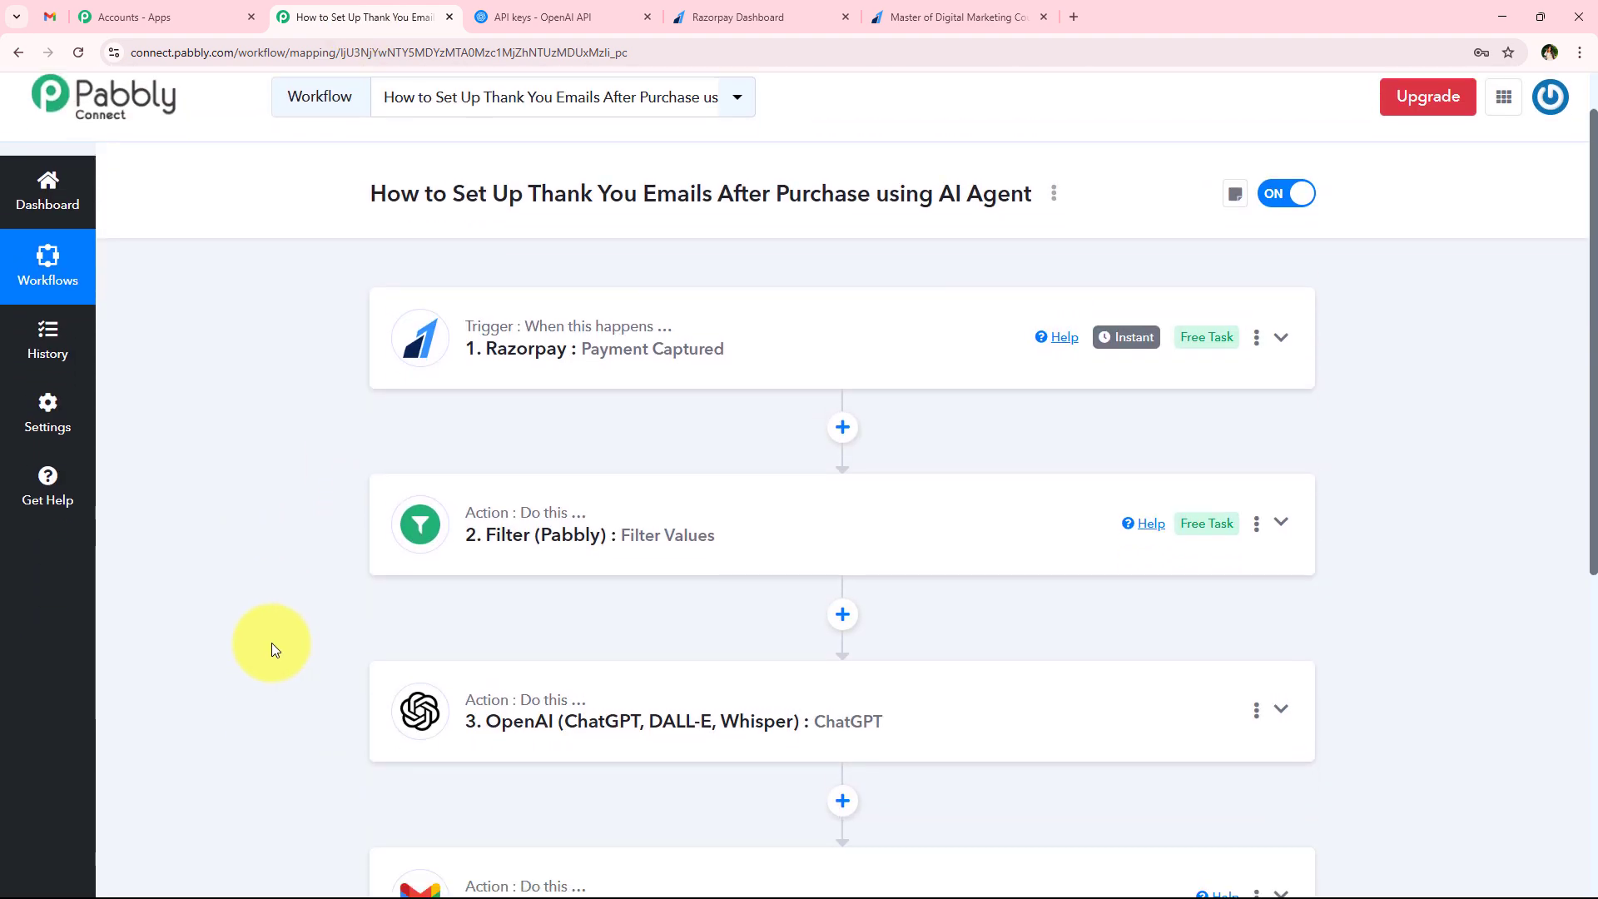
{"action": "scroll", "coordinate": [272, 642], "scroll_direction": "down", "scroll_amount": 3}
{"action": "scroll", "coordinate": [271, 643], "scroll_direction": "up", "scroll_amount": 4}
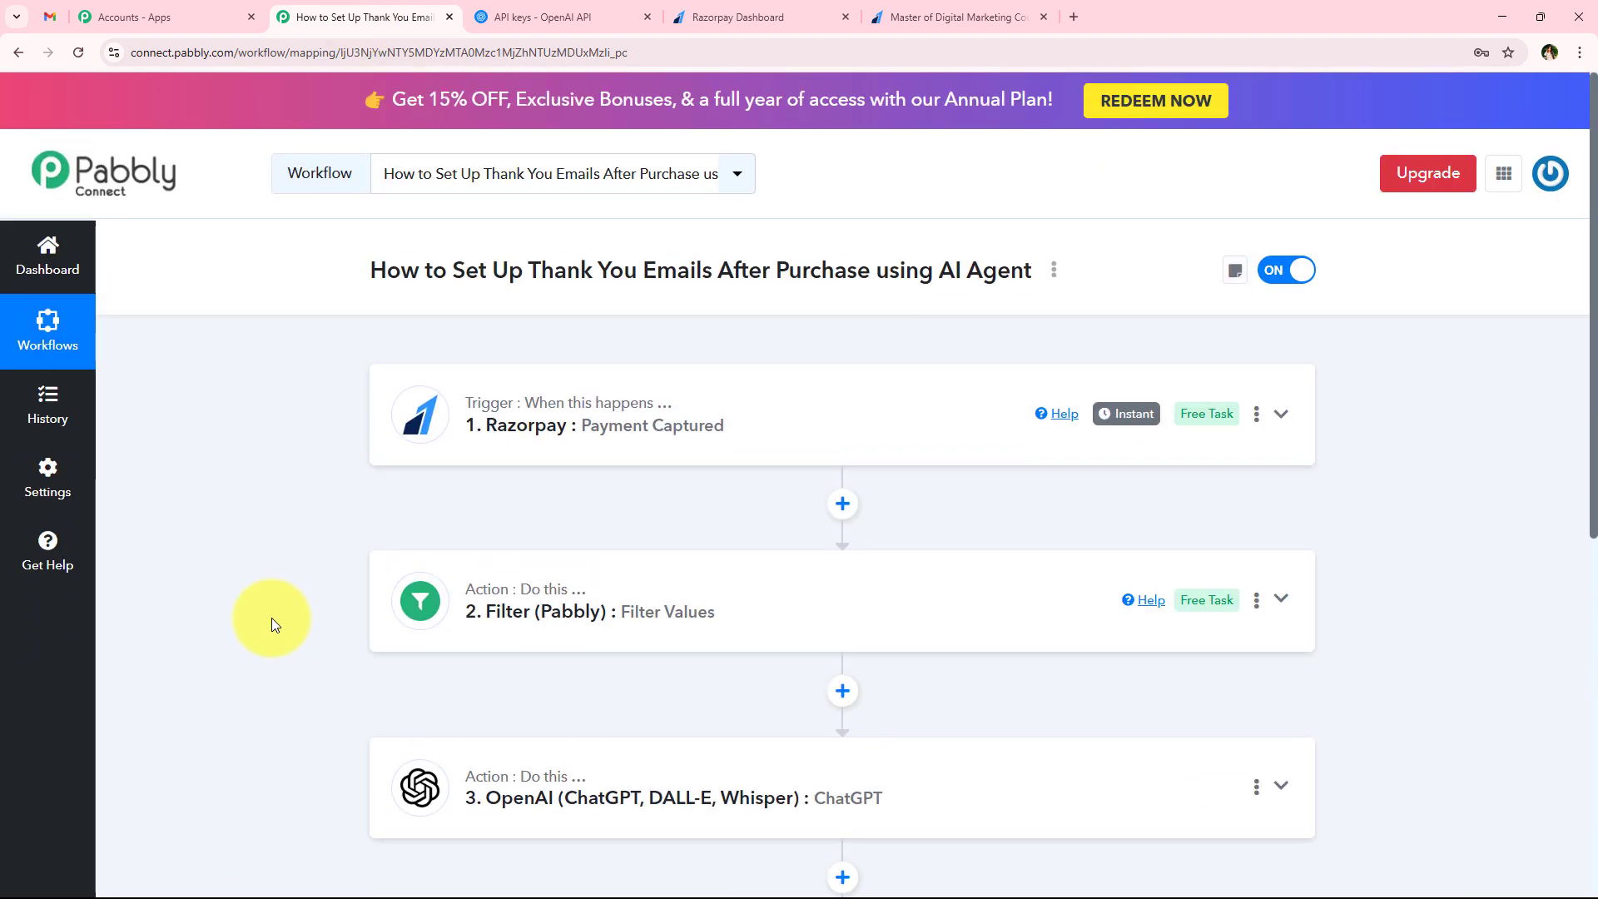
Switch to the Razorpay payment page and highlight the words Digital Marketing in the course title
{"action": "left_click", "coordinate": [902, 11]}
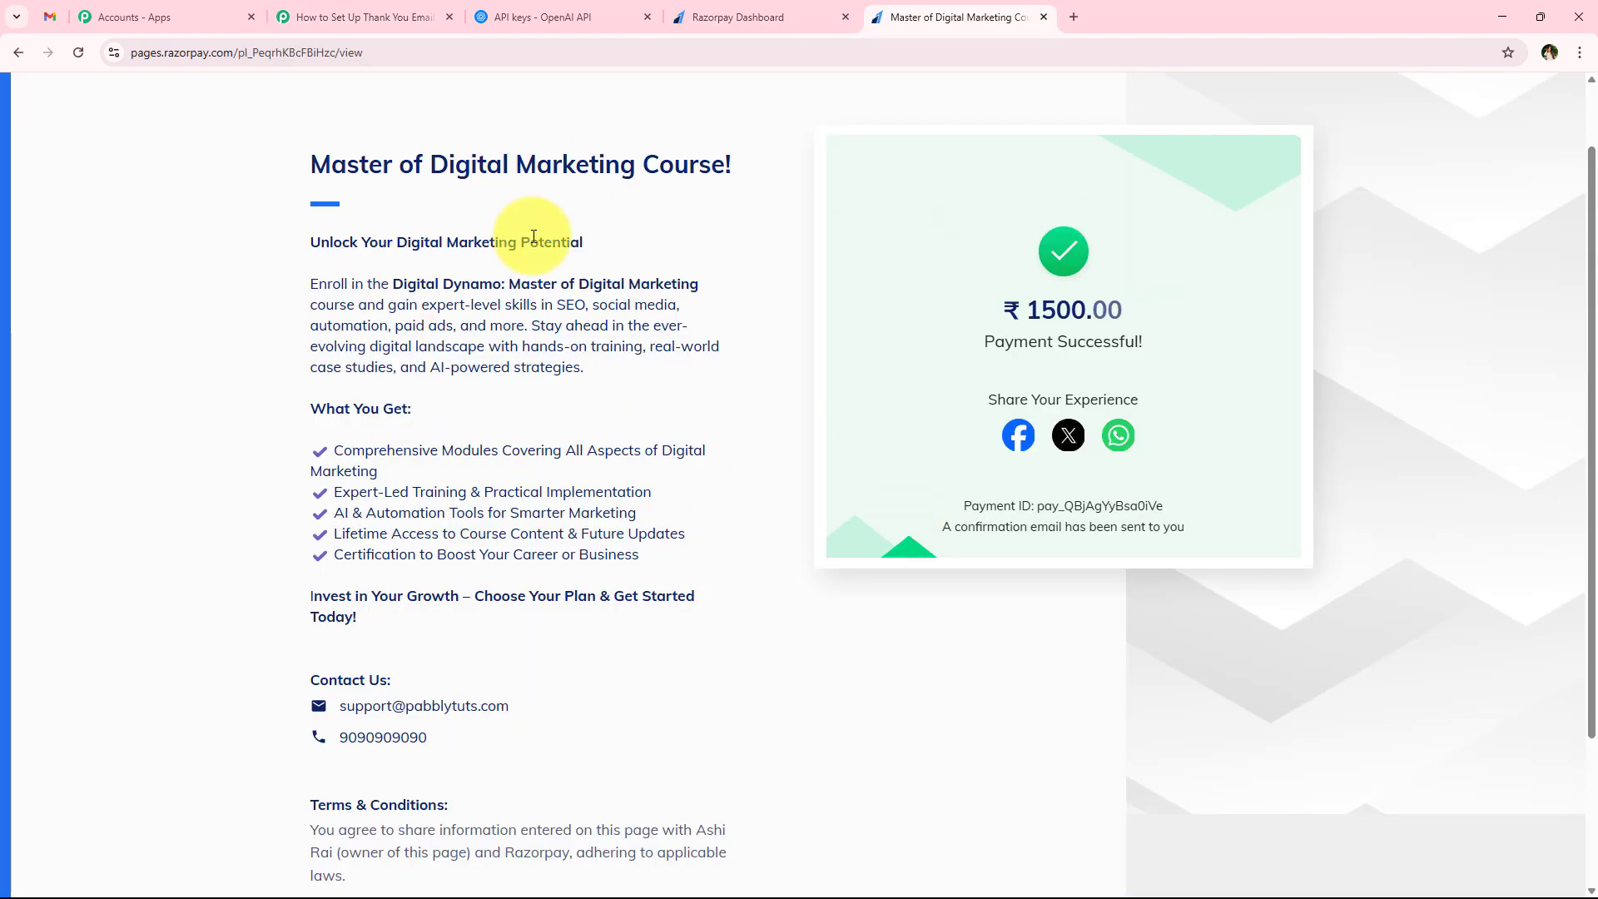
{"action": "left_click_drag", "start_coordinate": [431, 165], "coordinate": [642, 165]}
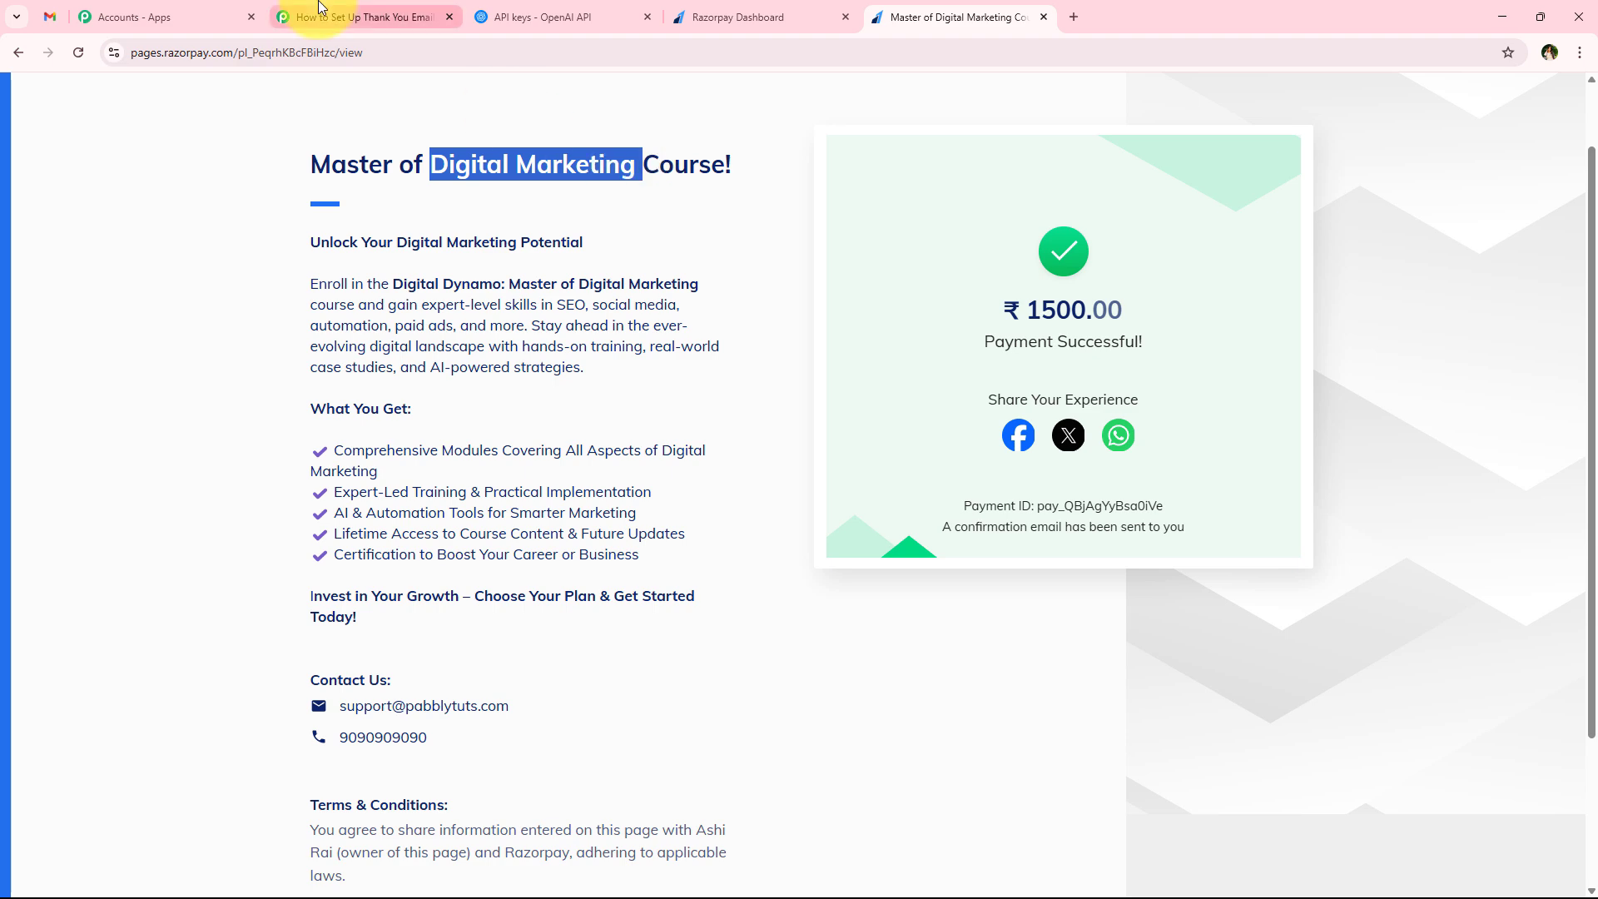
Return to the Pabbly Connect workflow and look over its Razorpay, Filter, OpenAI and Gmail steps once more
{"action": "left_click", "coordinate": [321, 9]}
{"action": "scroll", "coordinate": [261, 557], "scroll_direction": "down", "scroll_amount": 3}
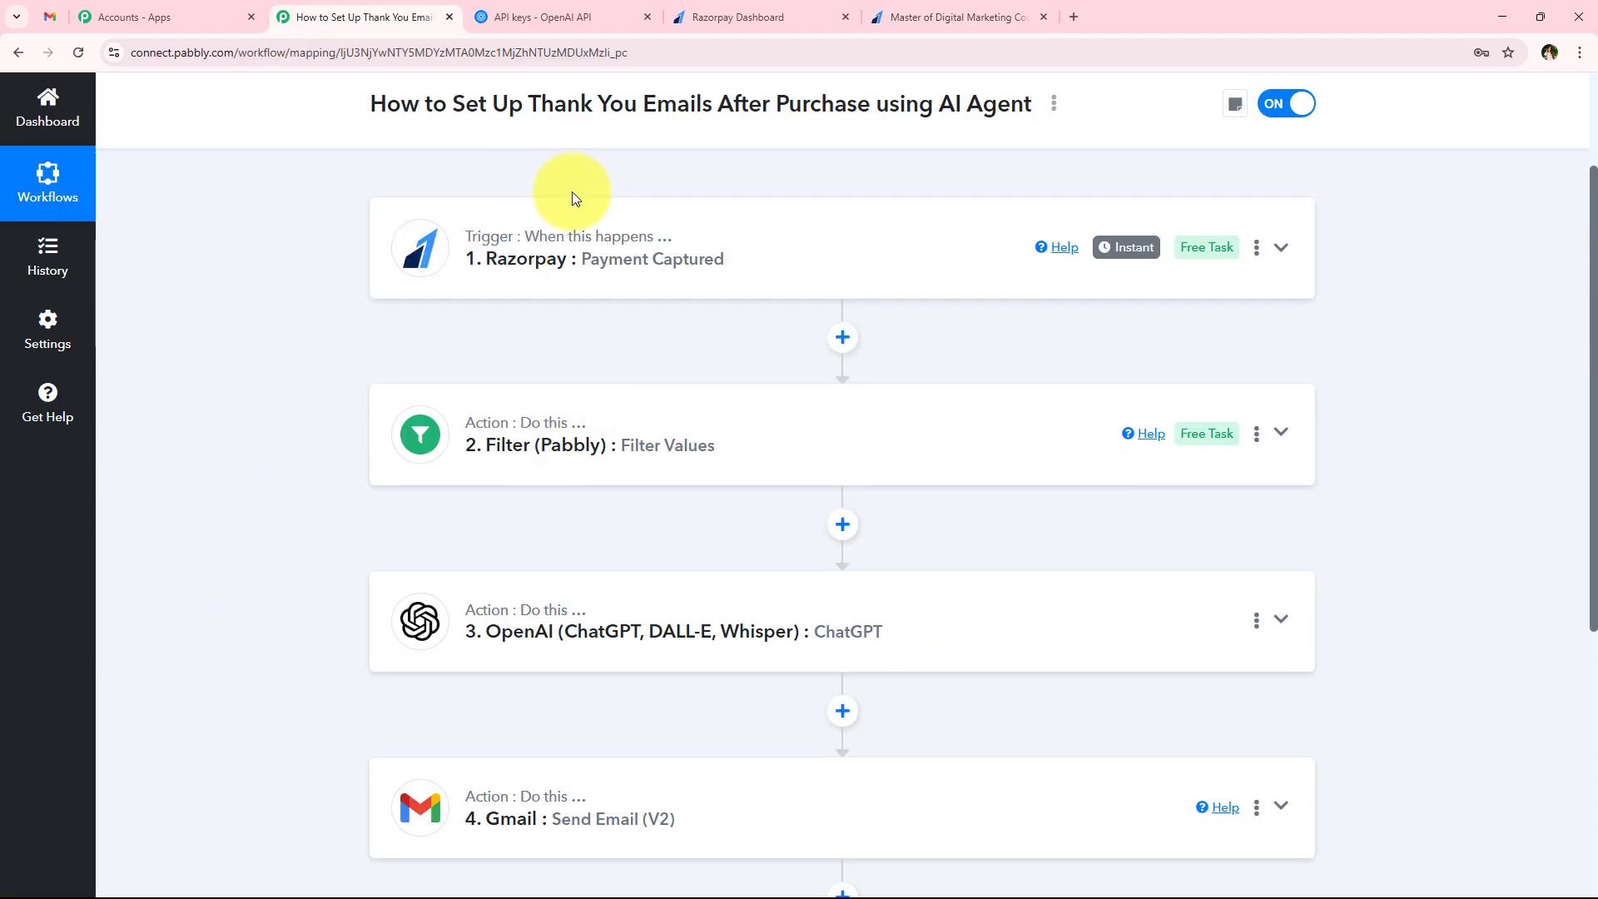
{"action": "scroll", "coordinate": [696, 600], "scroll_direction": "down", "scroll_amount": 1}
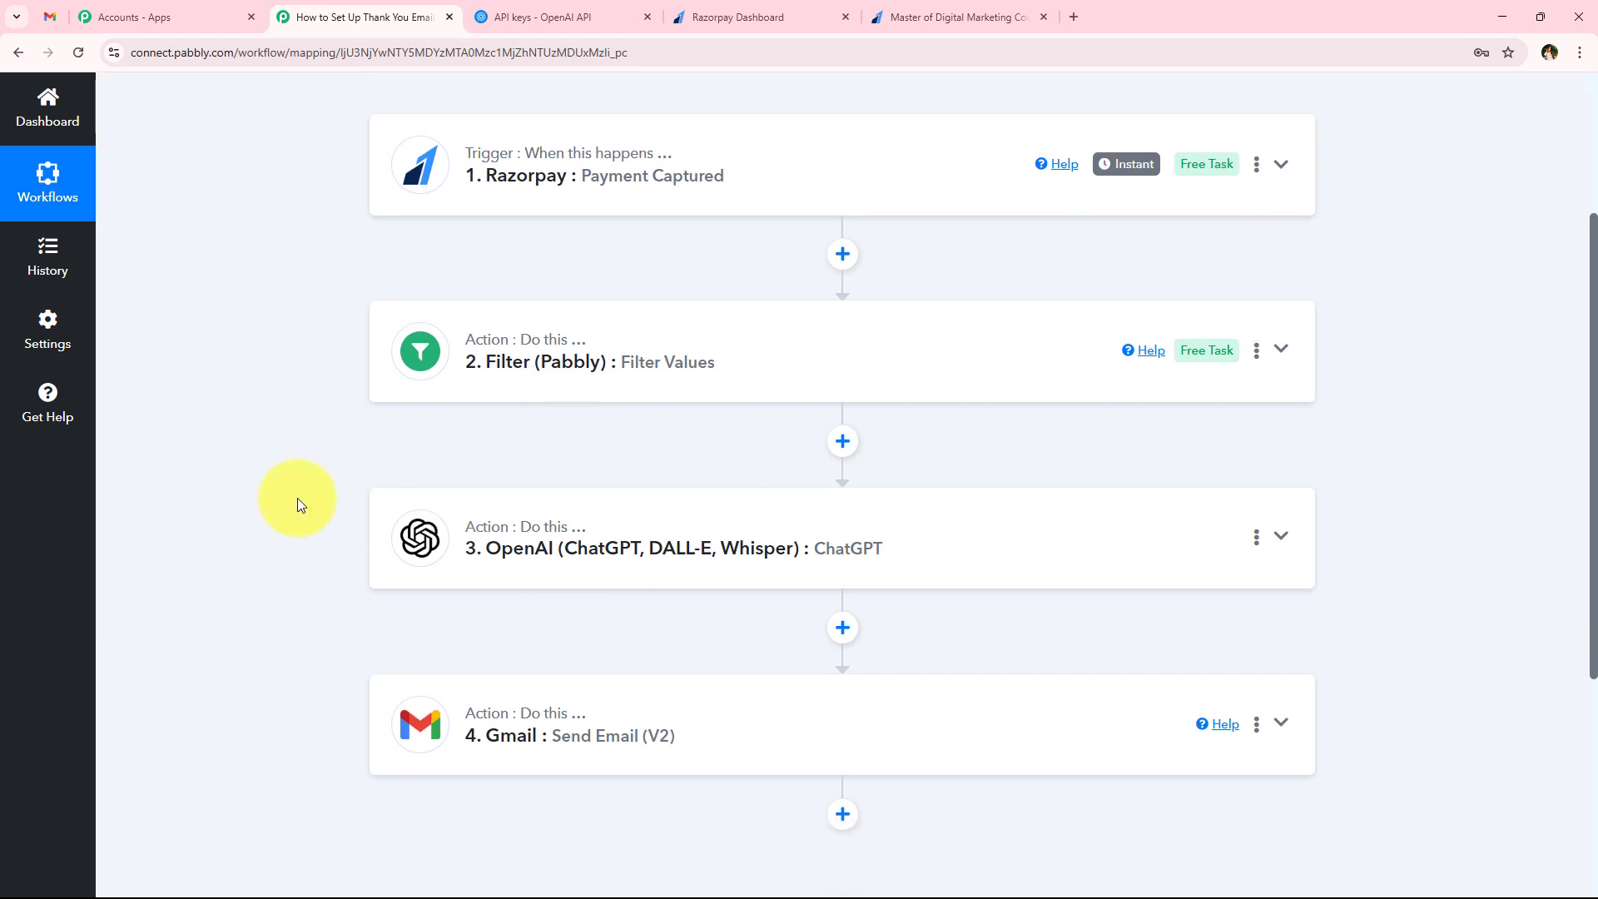
{"action": "scroll", "coordinate": [582, 582], "scroll_direction": "down", "scroll_amount": 2}
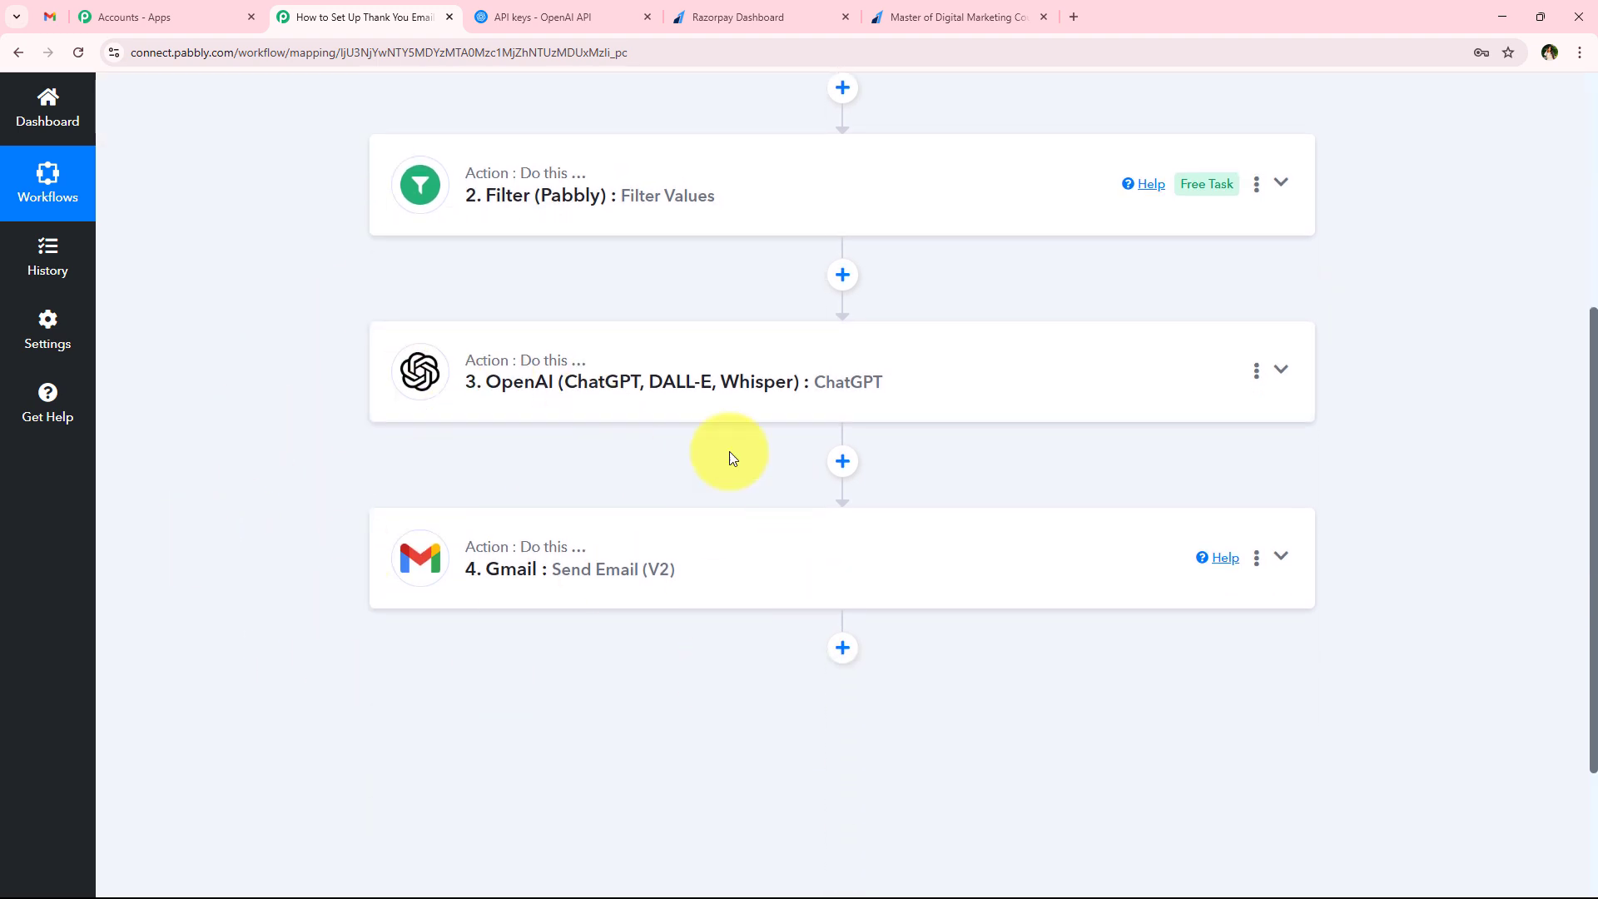
{"action": "scroll", "coordinate": [403, 575], "scroll_direction": "up", "scroll_amount": 1}
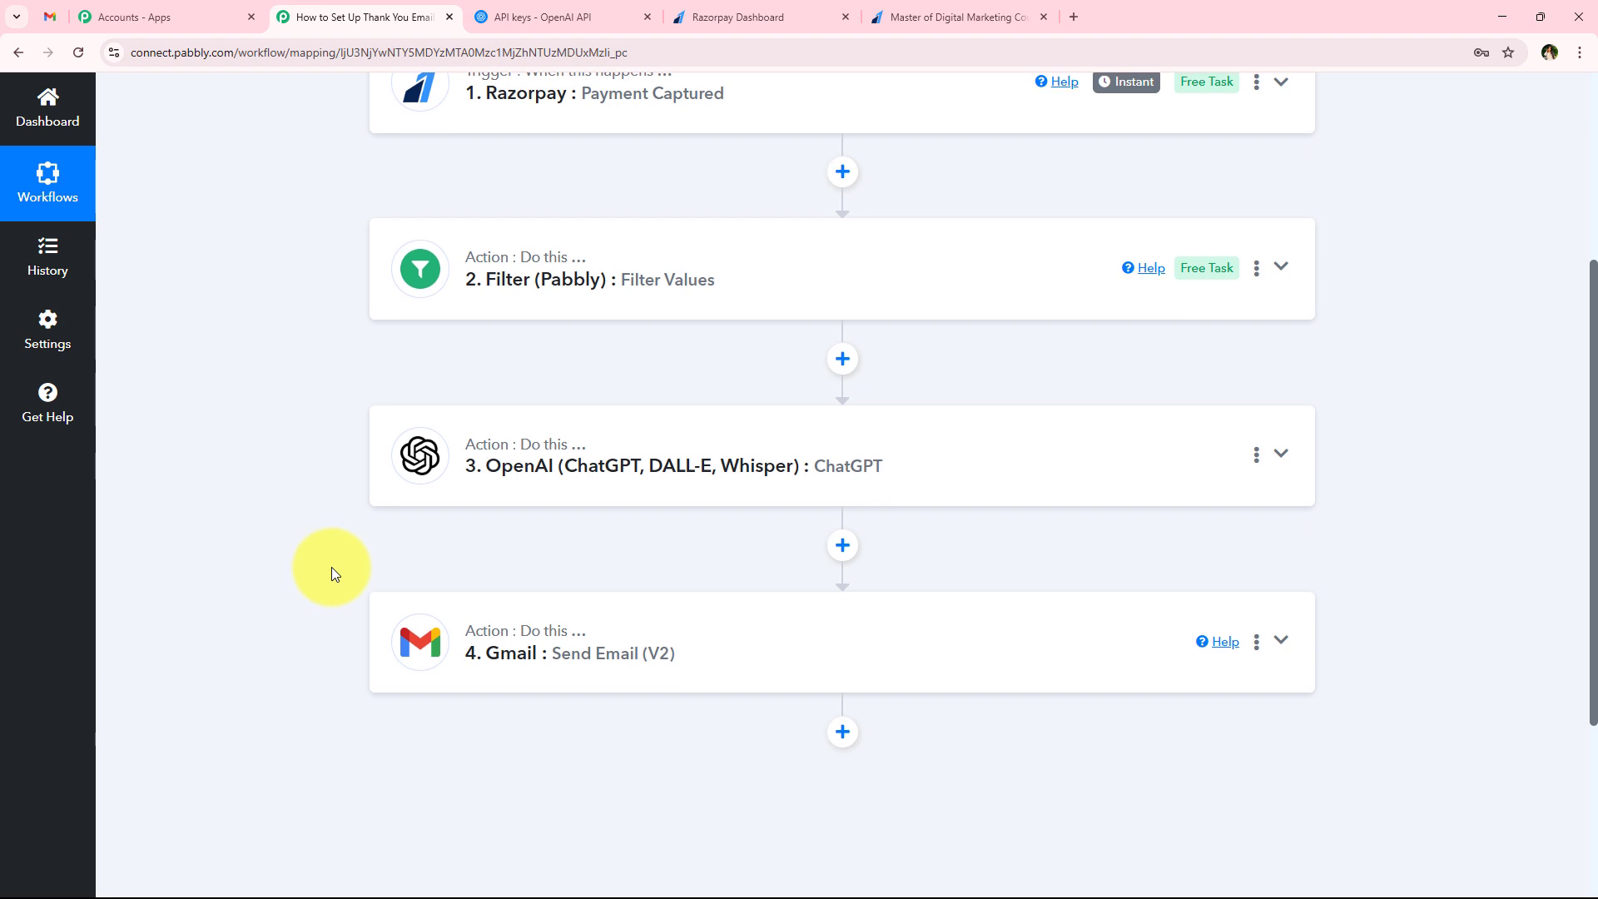
{"action": "scroll", "coordinate": [332, 567], "scroll_direction": "up", "scroll_amount": 4}
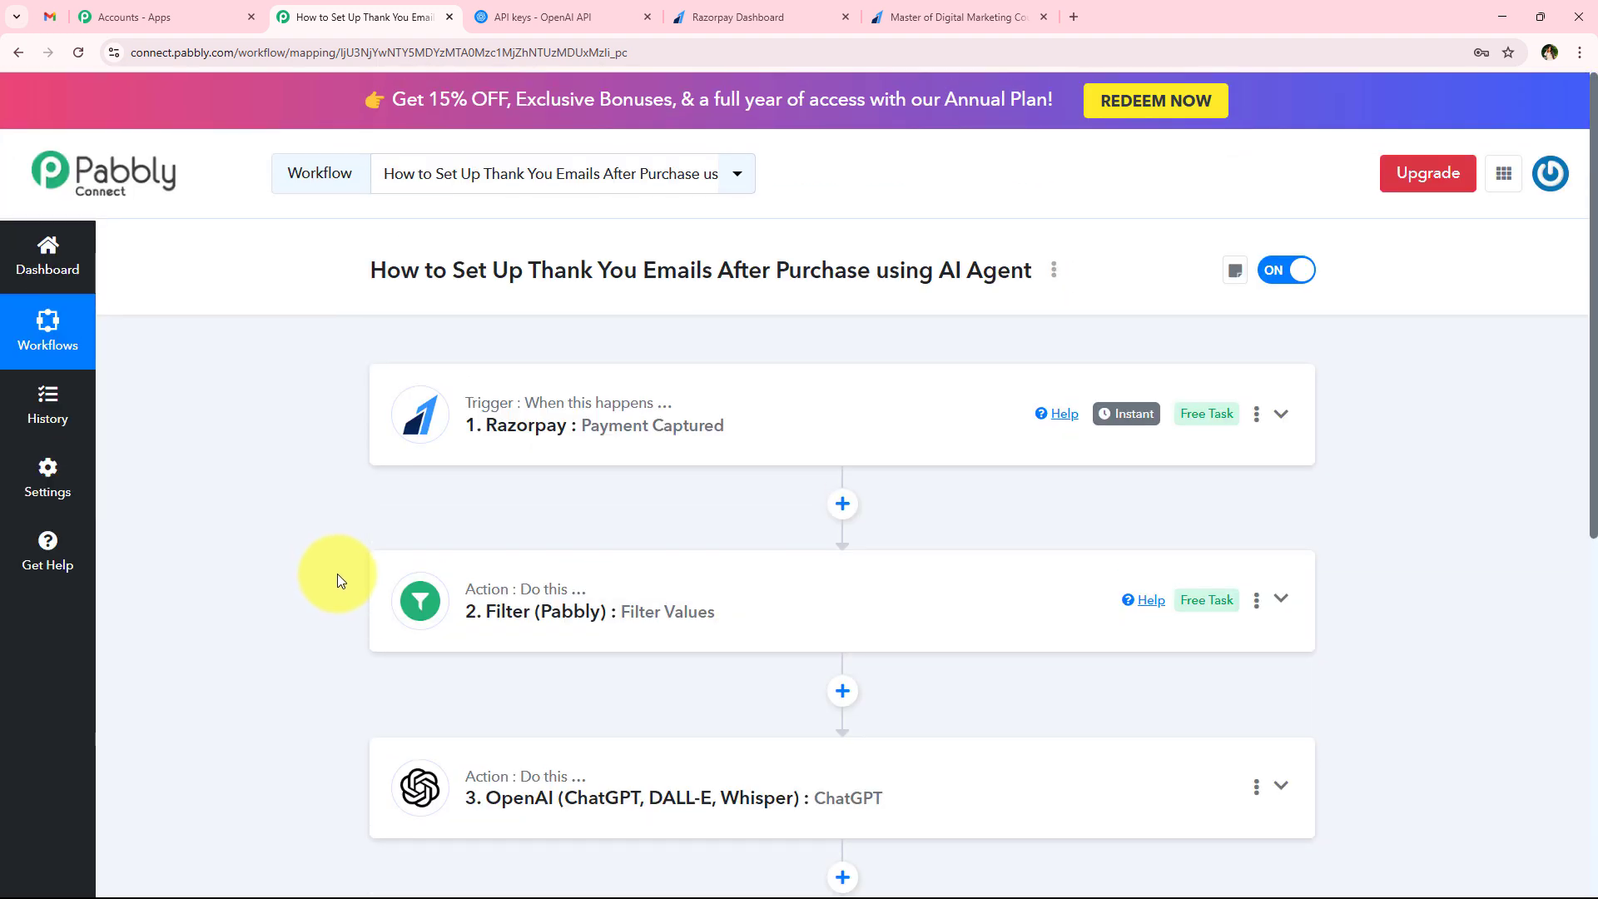